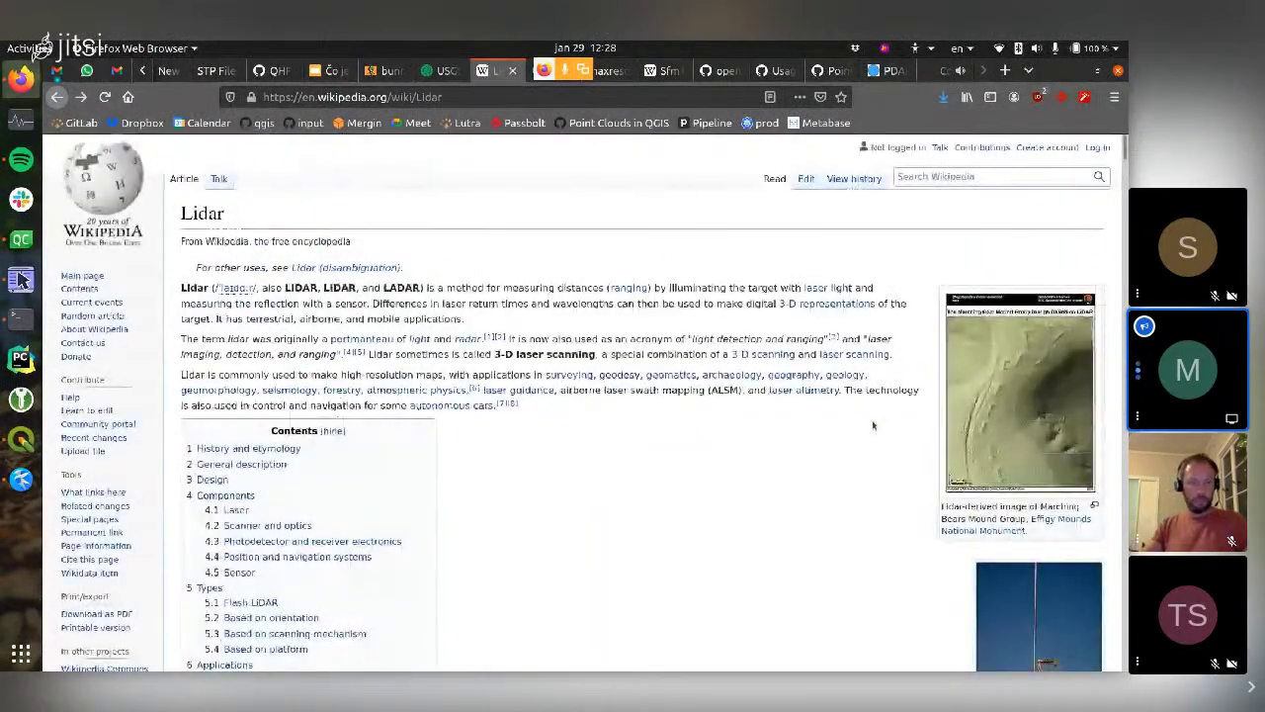
- Switch to the open Sfm page in the web browser
click(665, 73)
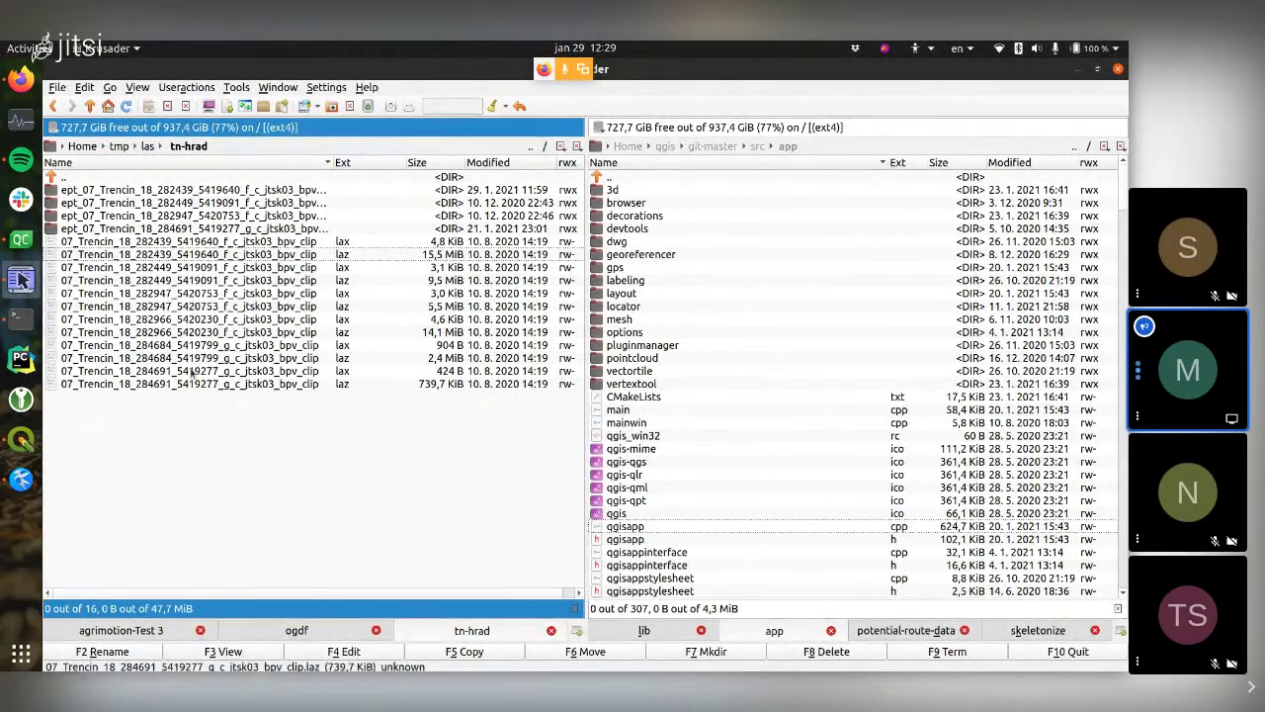
- In the Krusader file manager, go up to the parent las folder and highlight the 26850_12580 LAS and LAZ files together
mouse_move(265, 259)
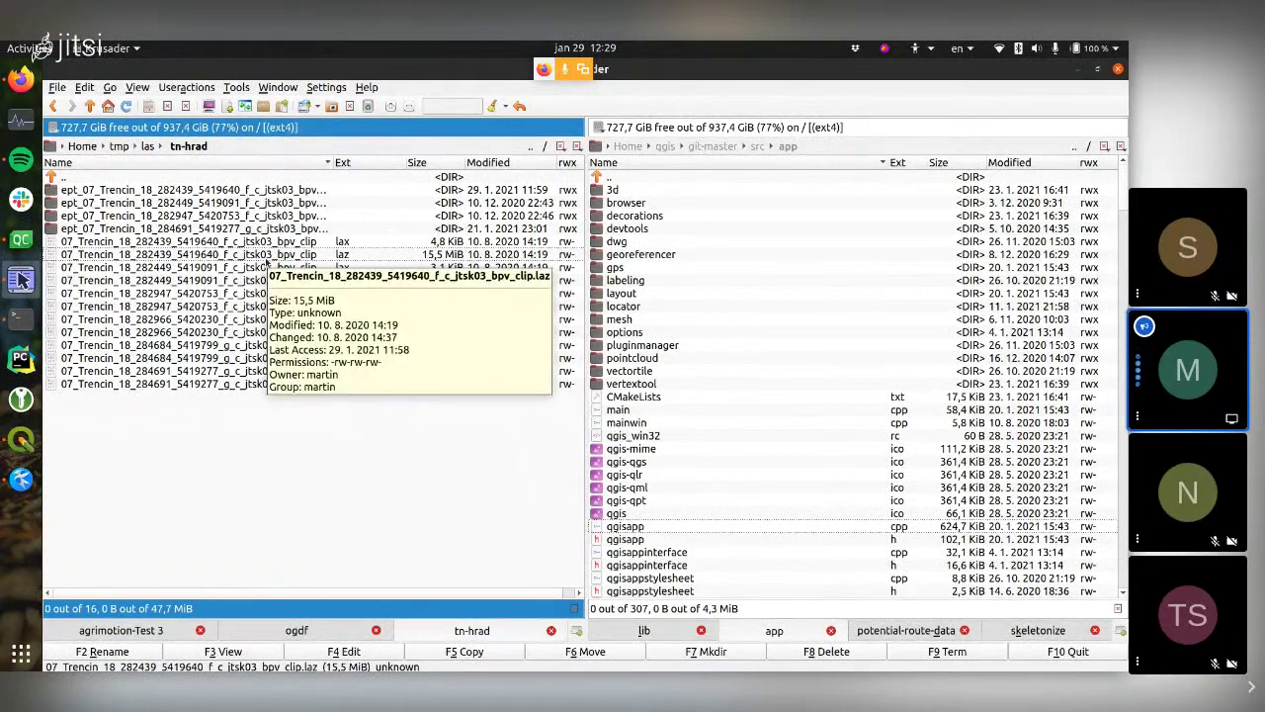
key(BackSpace)
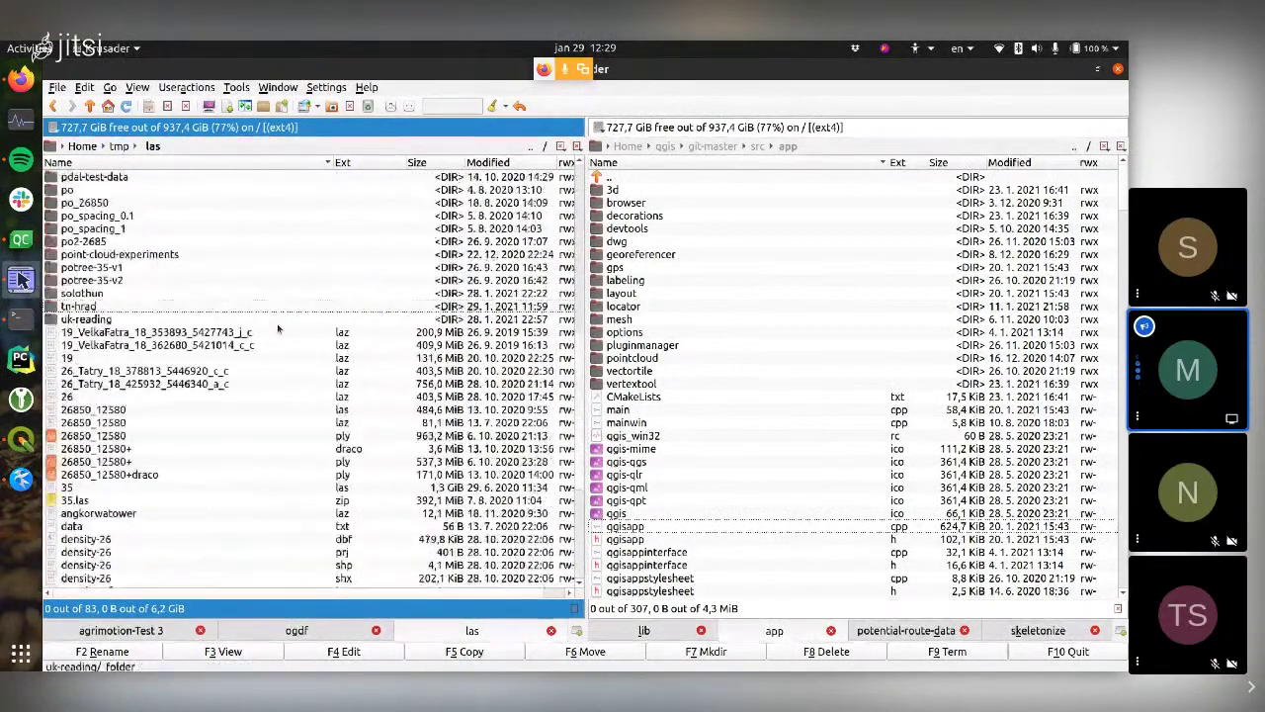
scroll(276, 323, down, 1)
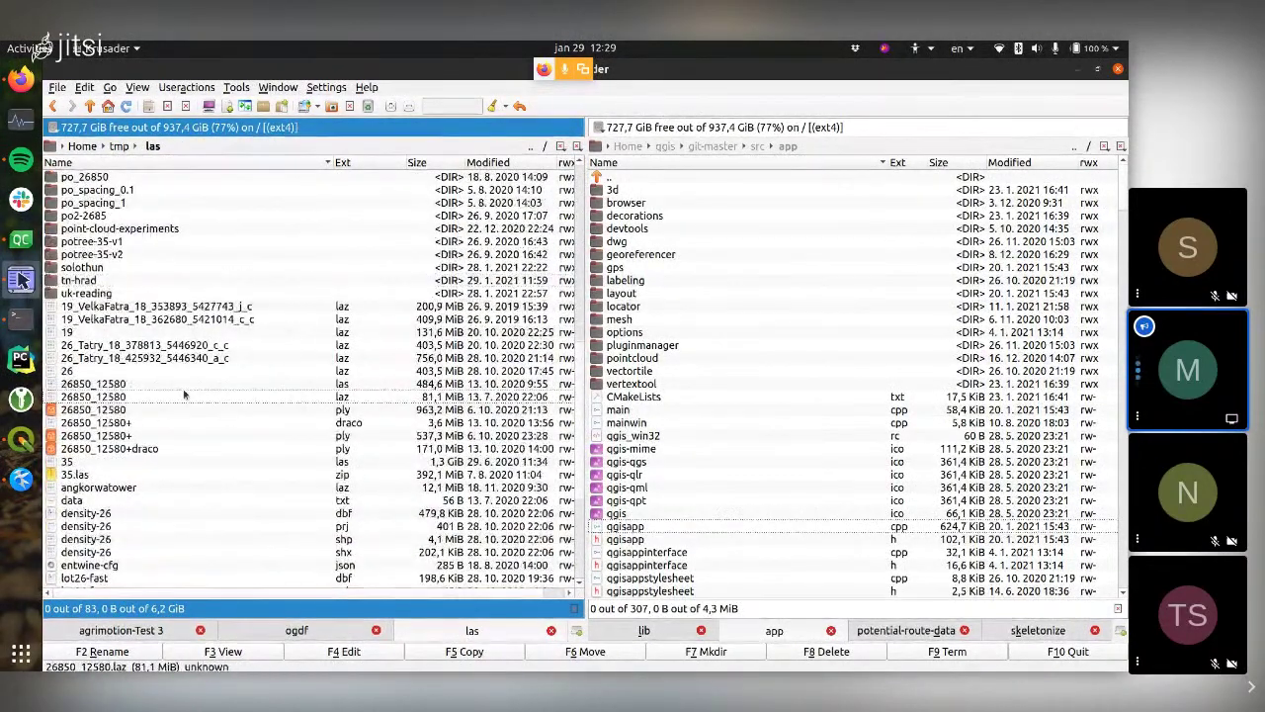
click(319, 386)
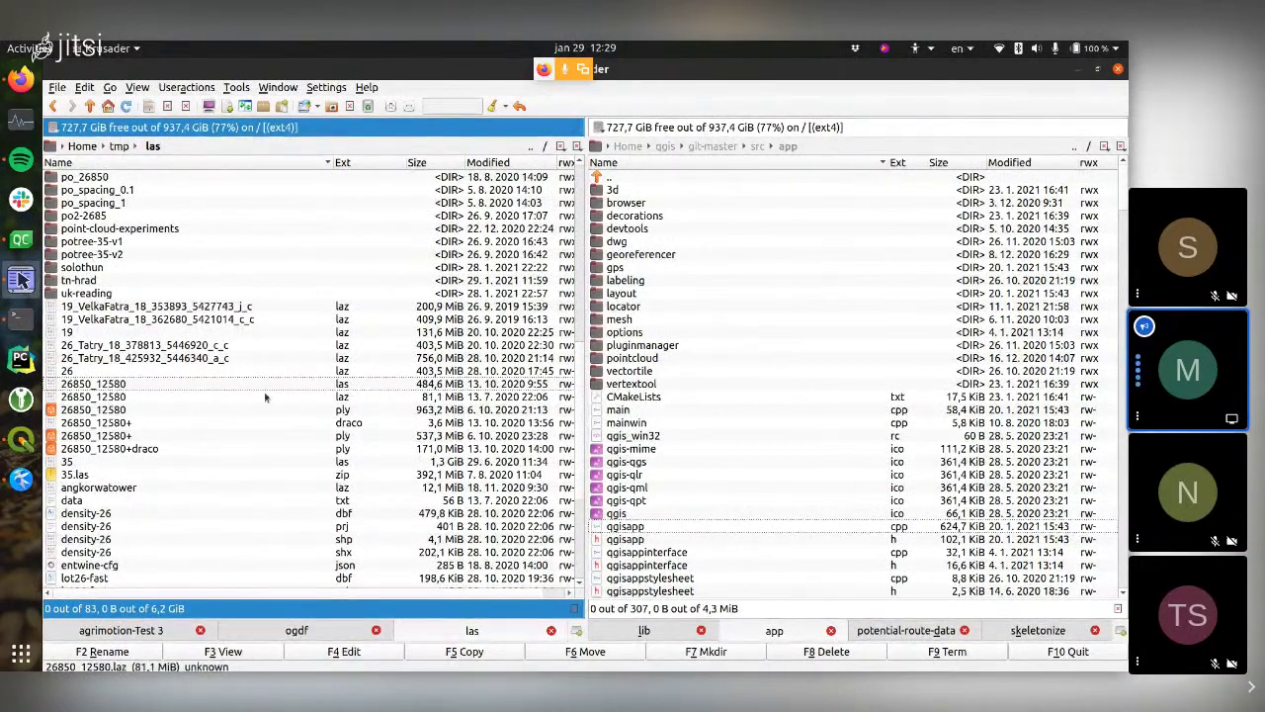
click(96, 400)
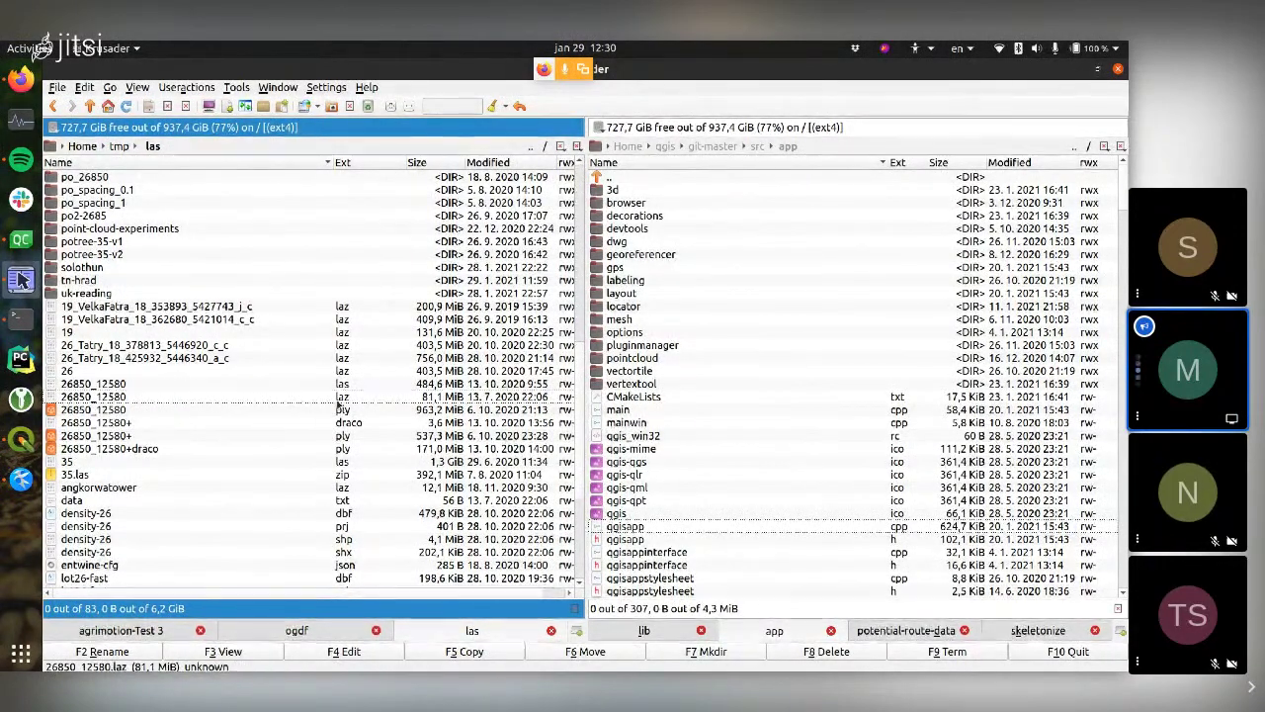
click(220, 374)
key(Down)
key(Up)
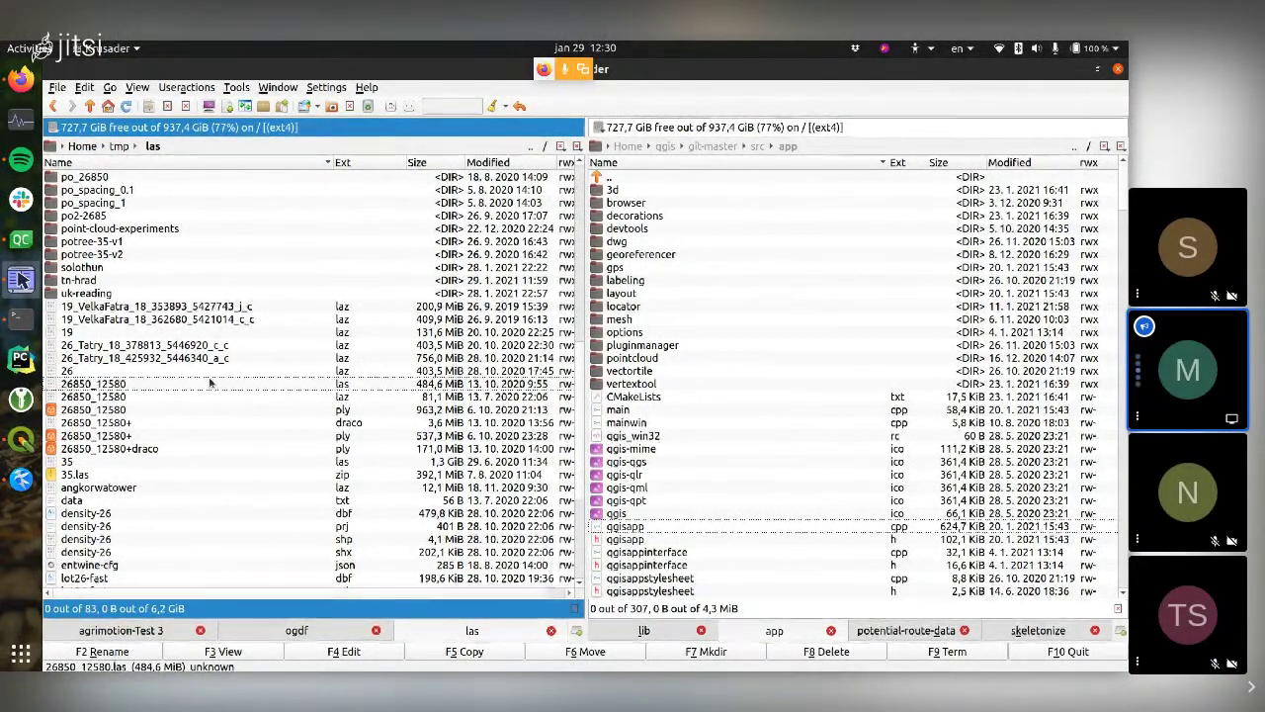
key(shift+Down)
key(shift+Down)
key(Up)
key(Up)
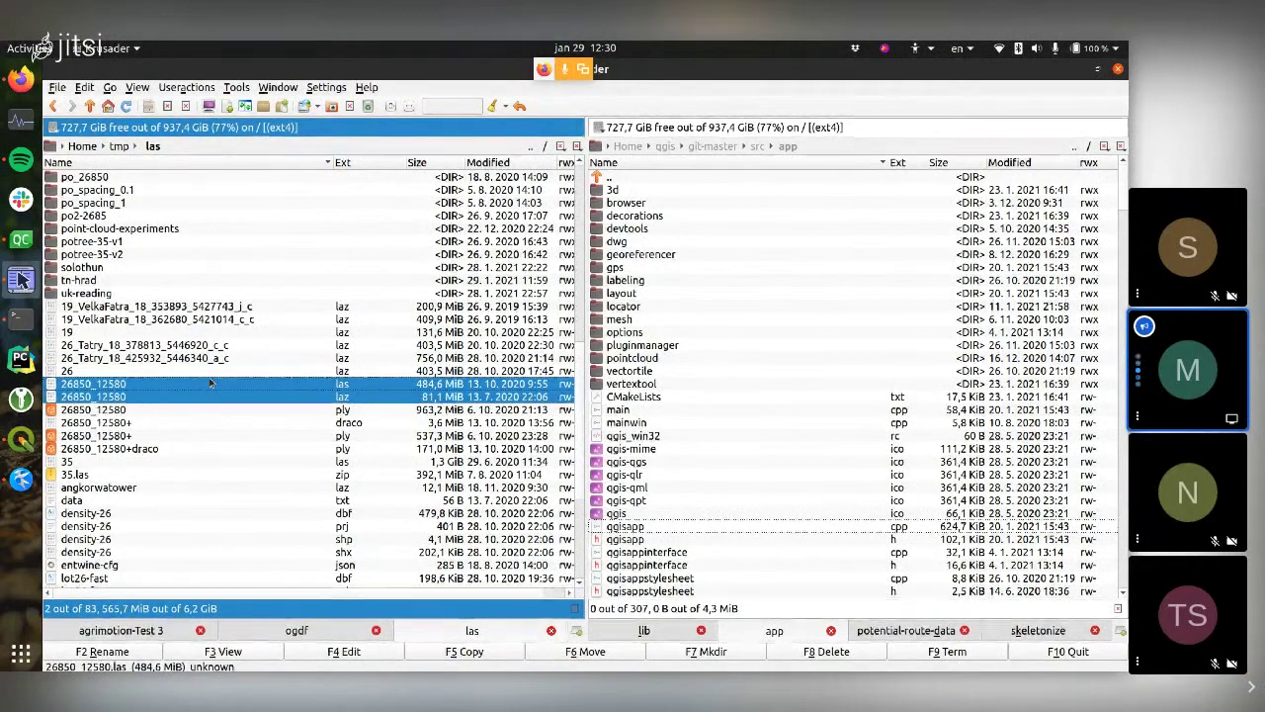
- Compare the file sizes of the 26850_12580 LAS and LAZ files
click(296, 395)
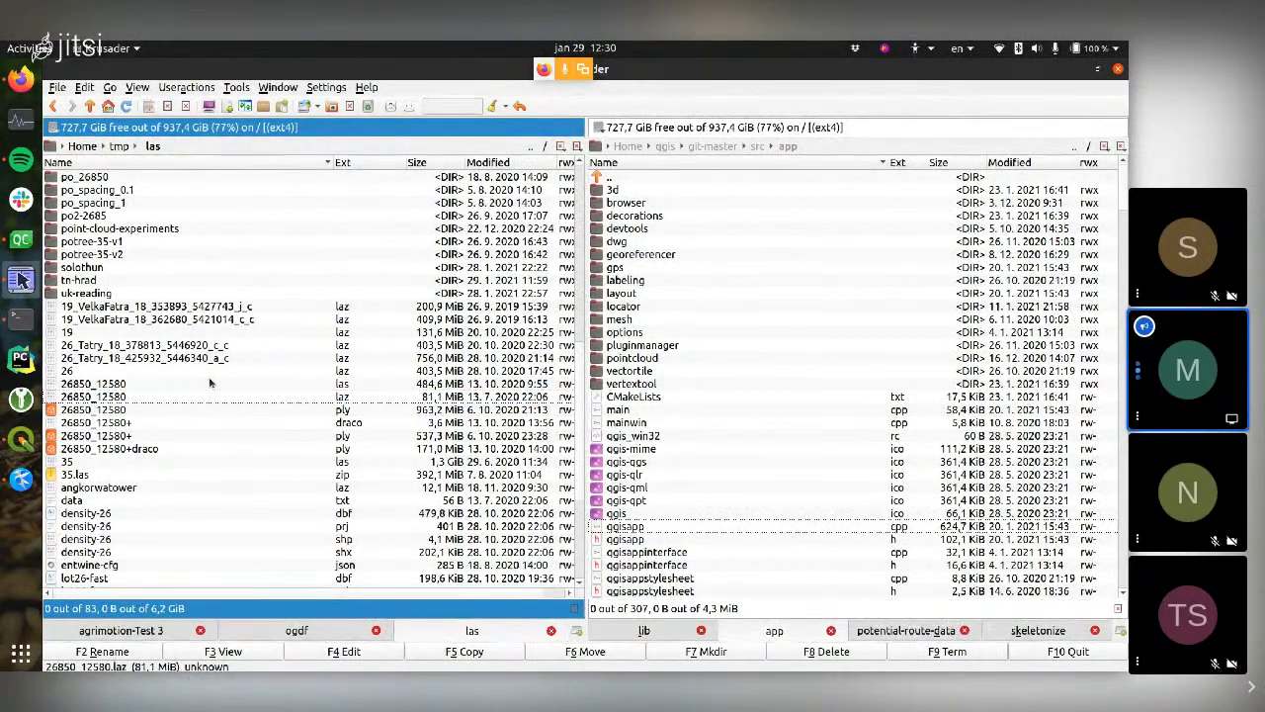
click(348, 407)
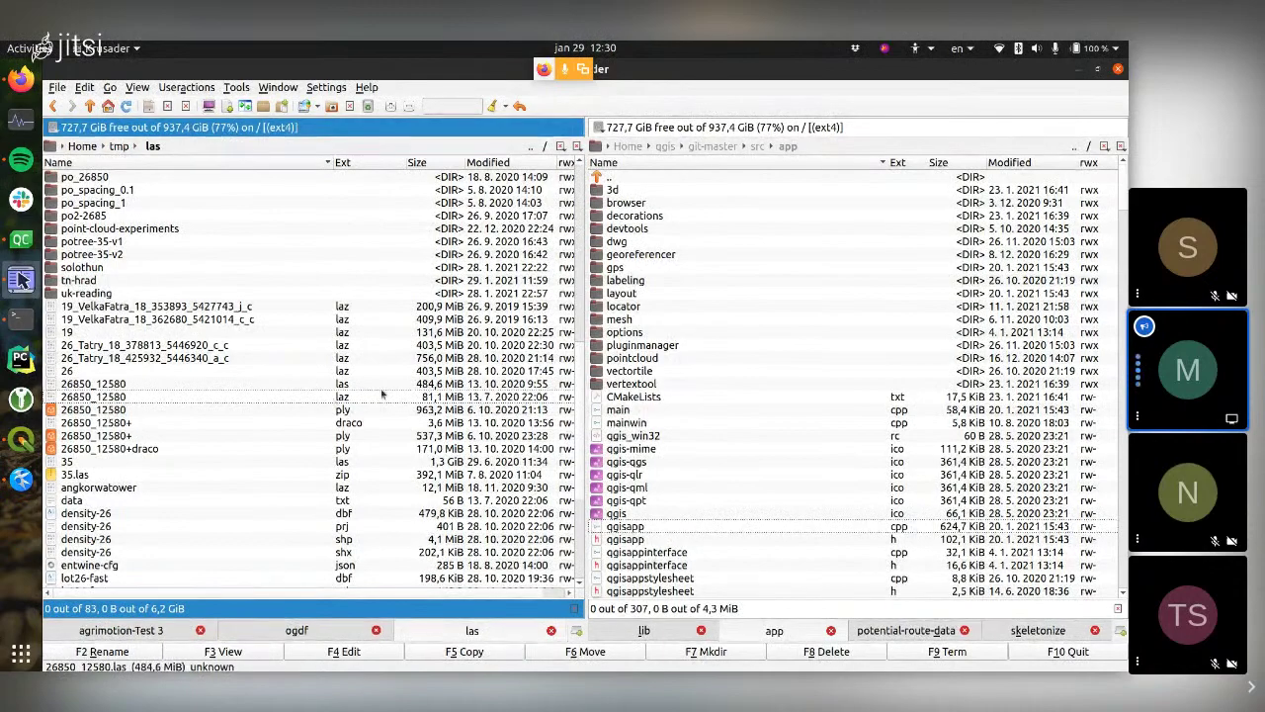
click(243, 410)
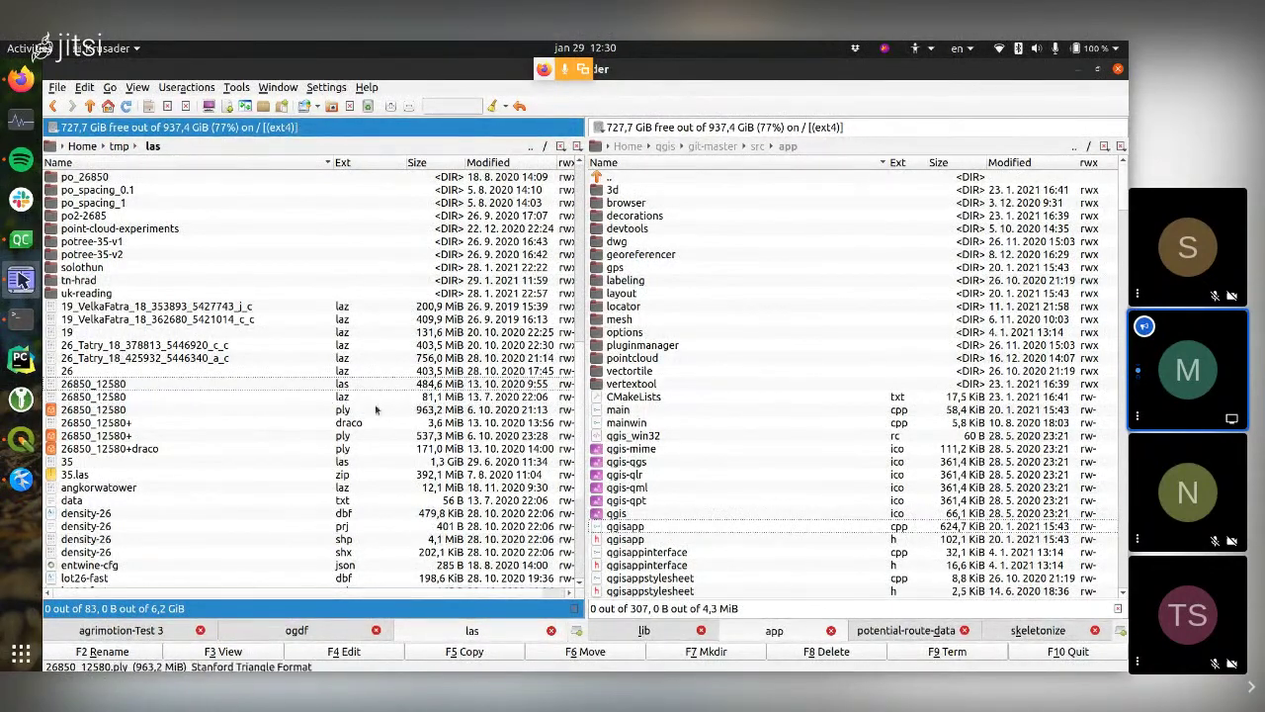
click(440, 398)
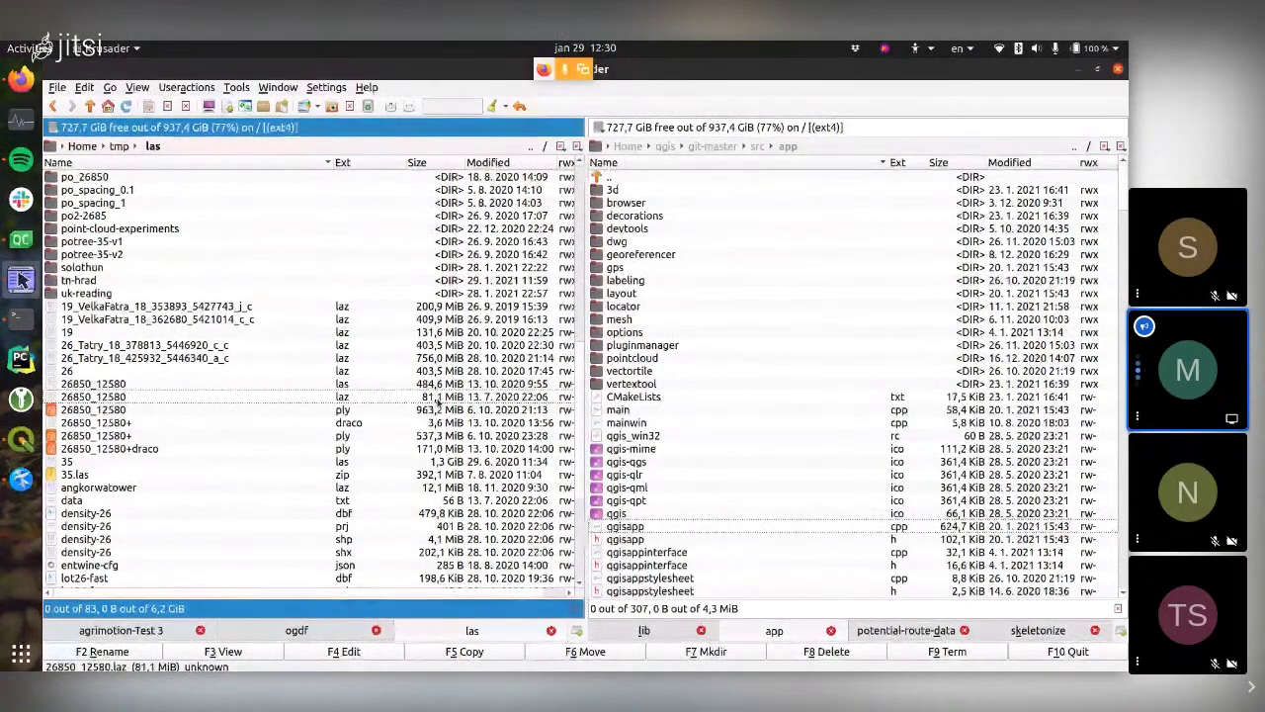
click(390, 386)
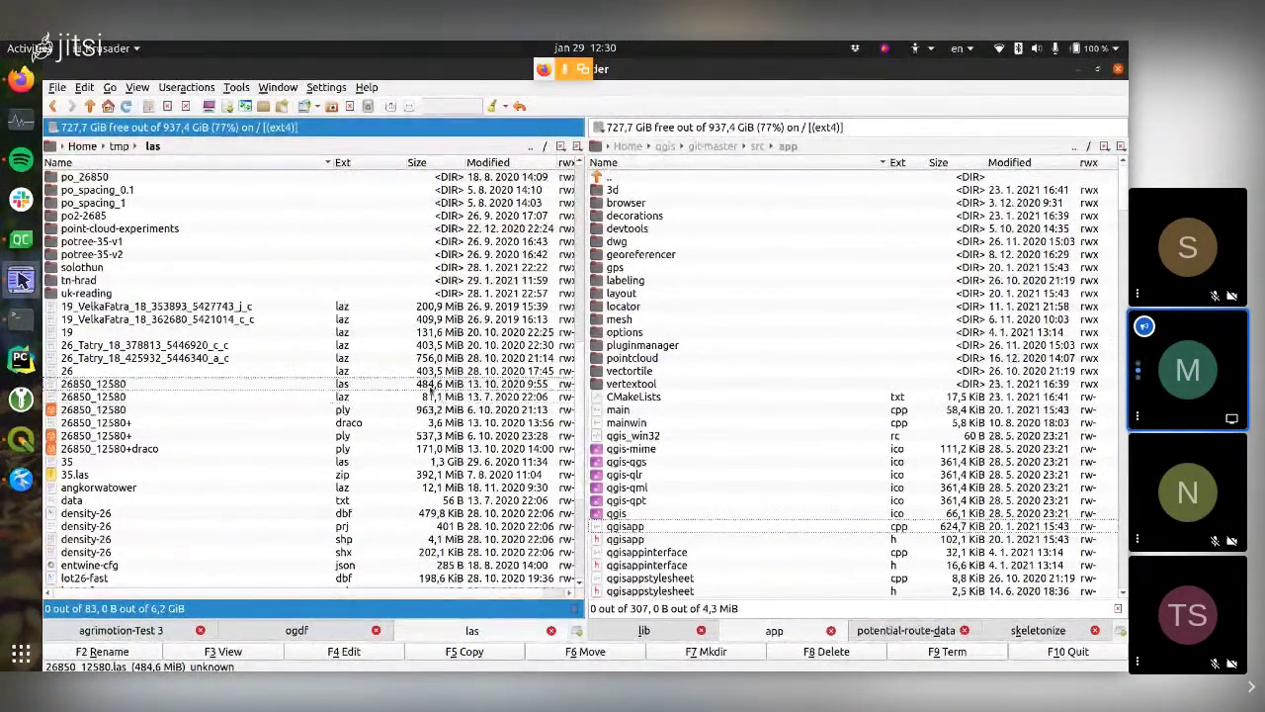
click(398, 397)
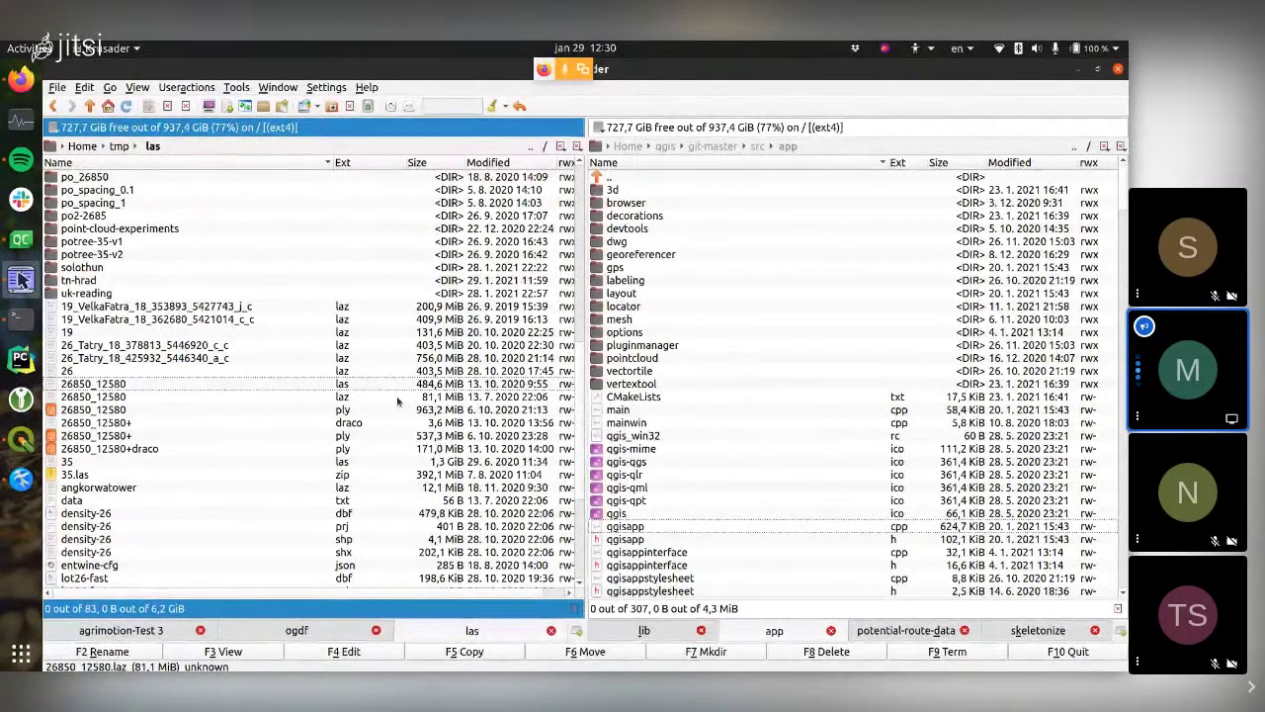
- Open the tn-hrad folder and bring its 07_Trencin_18_282439_5419640_f_c_jtsk03_bpv_clip.laz file over into QGIS
scroll(76, 308, up, 1)
click(76, 307)
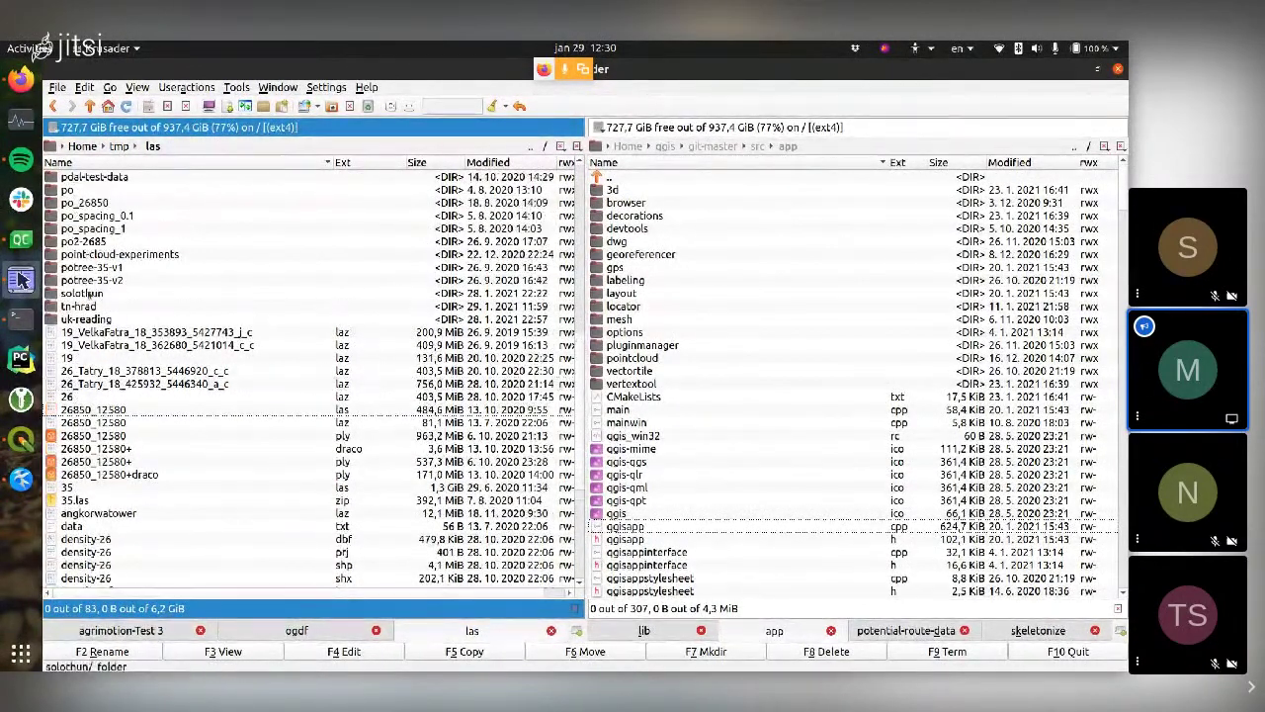
double_click(77, 307)
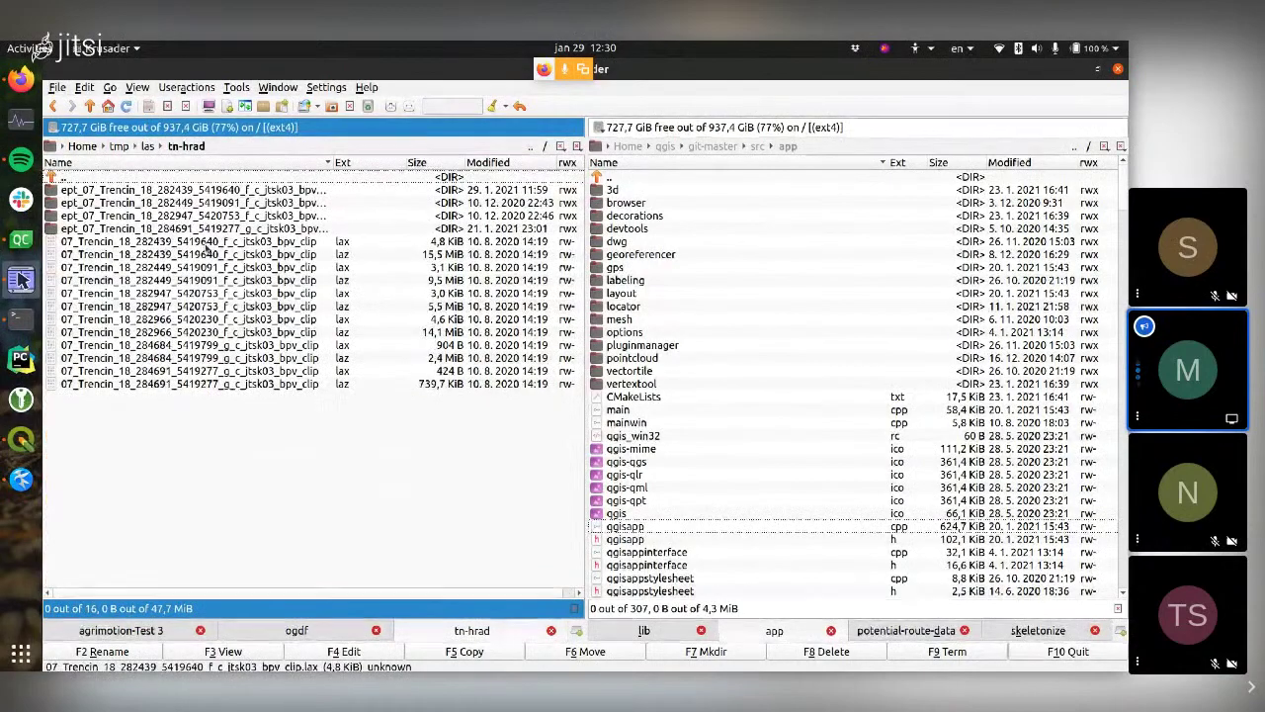
click(206, 255)
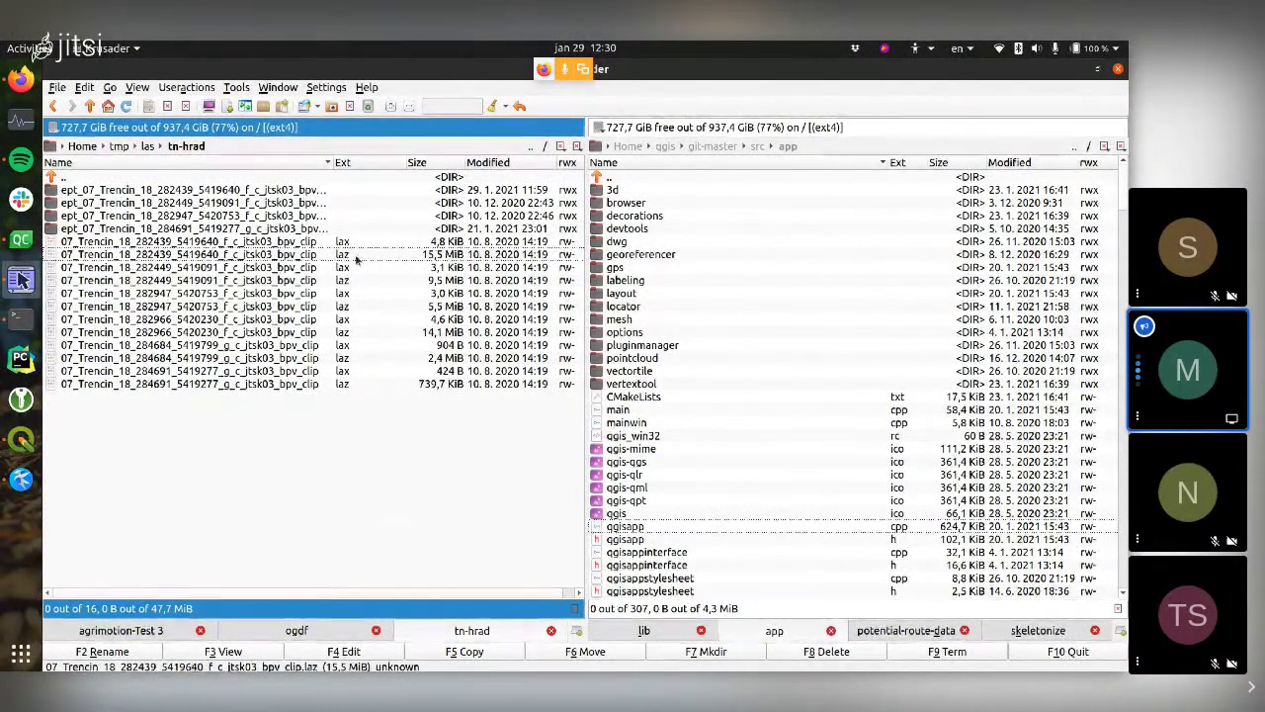
drag(278, 254, 436, 408)
key(alt+Tab)
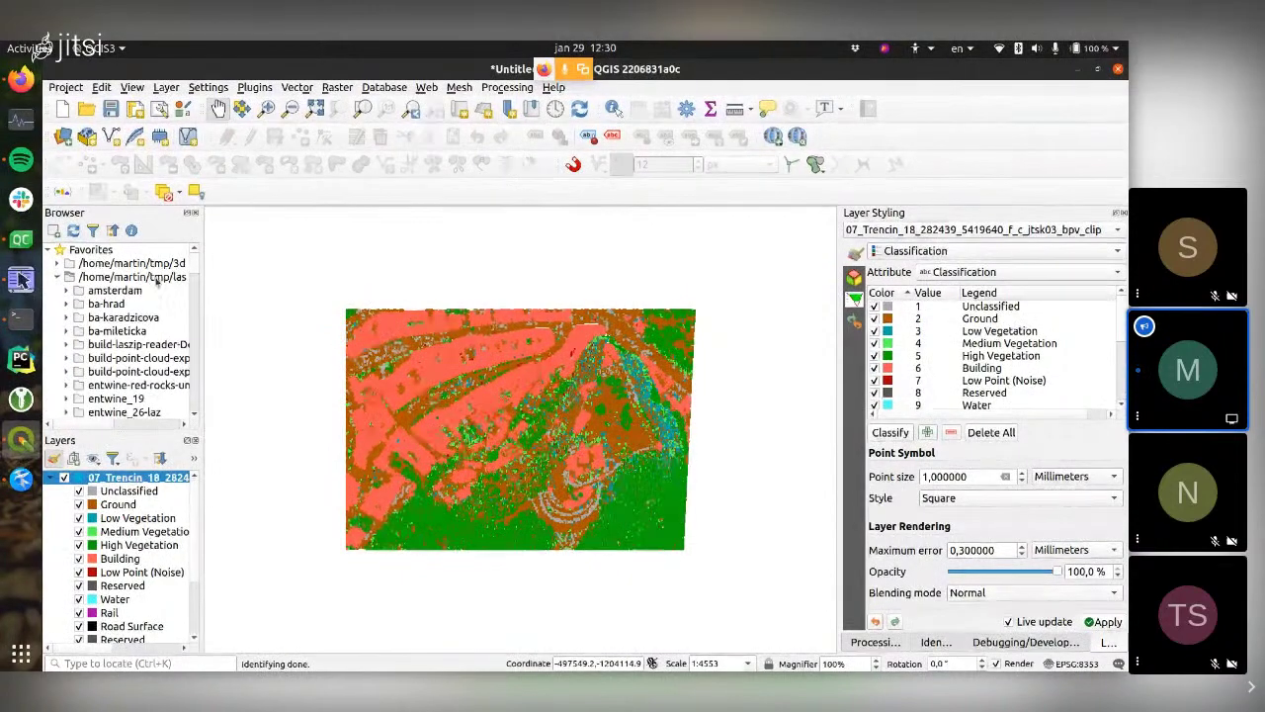
- Start a new empty project, discarding the current one without saving
scroll(156, 281, up, 1)
scroll(117, 289, down, 3)
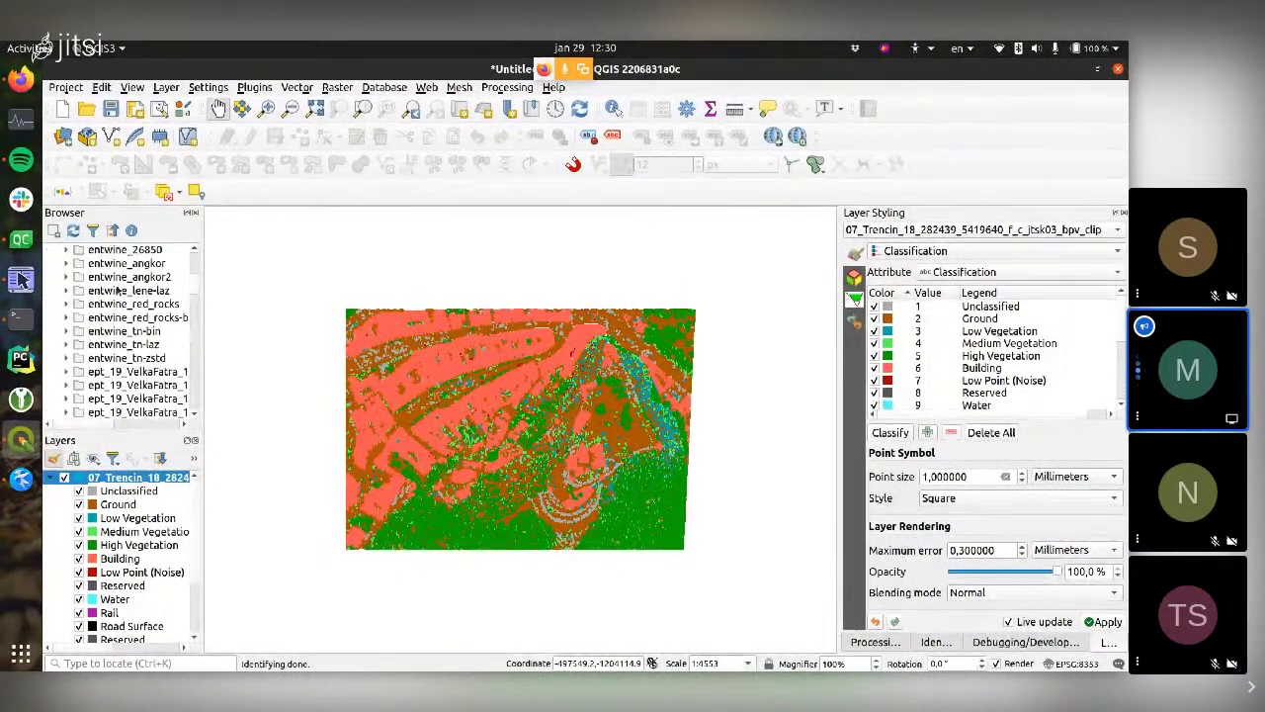
click(56, 111)
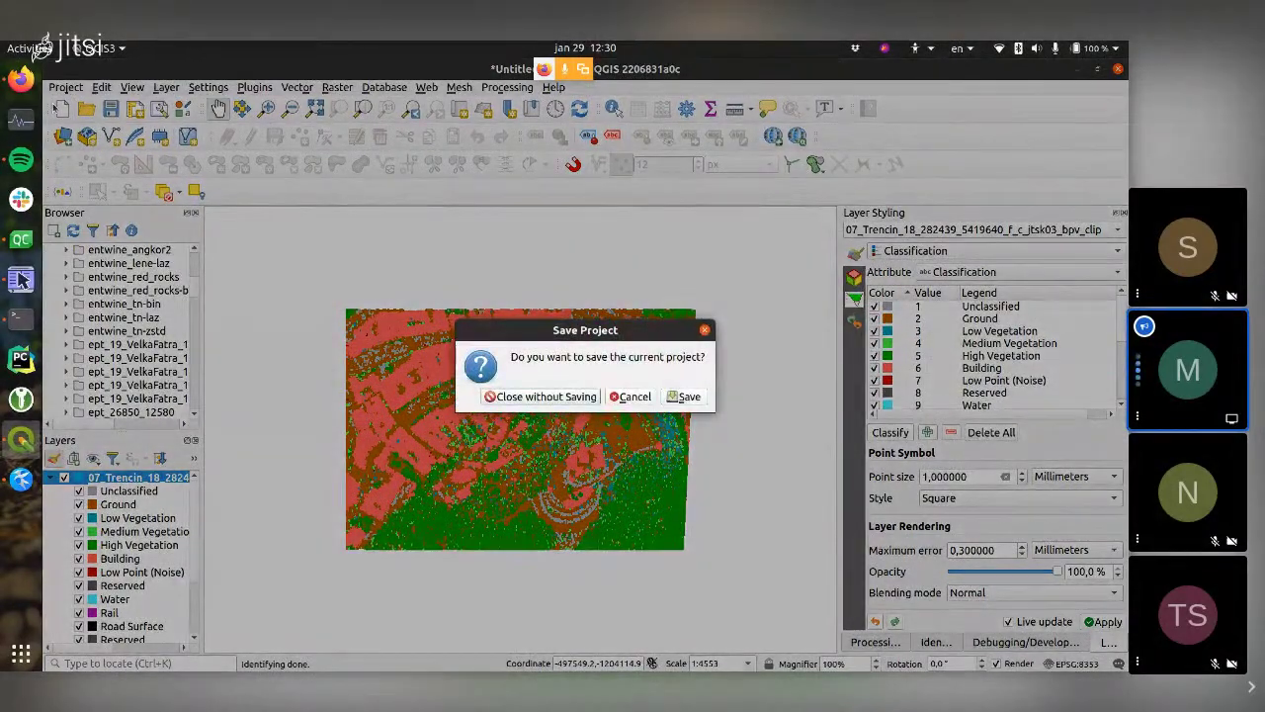
key(alt+w)
- Add the 07_Trencin_18_282439_5419640_f_c_jtsk03_bpv_clip point cloud from the tn-hrad folder in the data browser to the map
scroll(129, 331, down, 5)
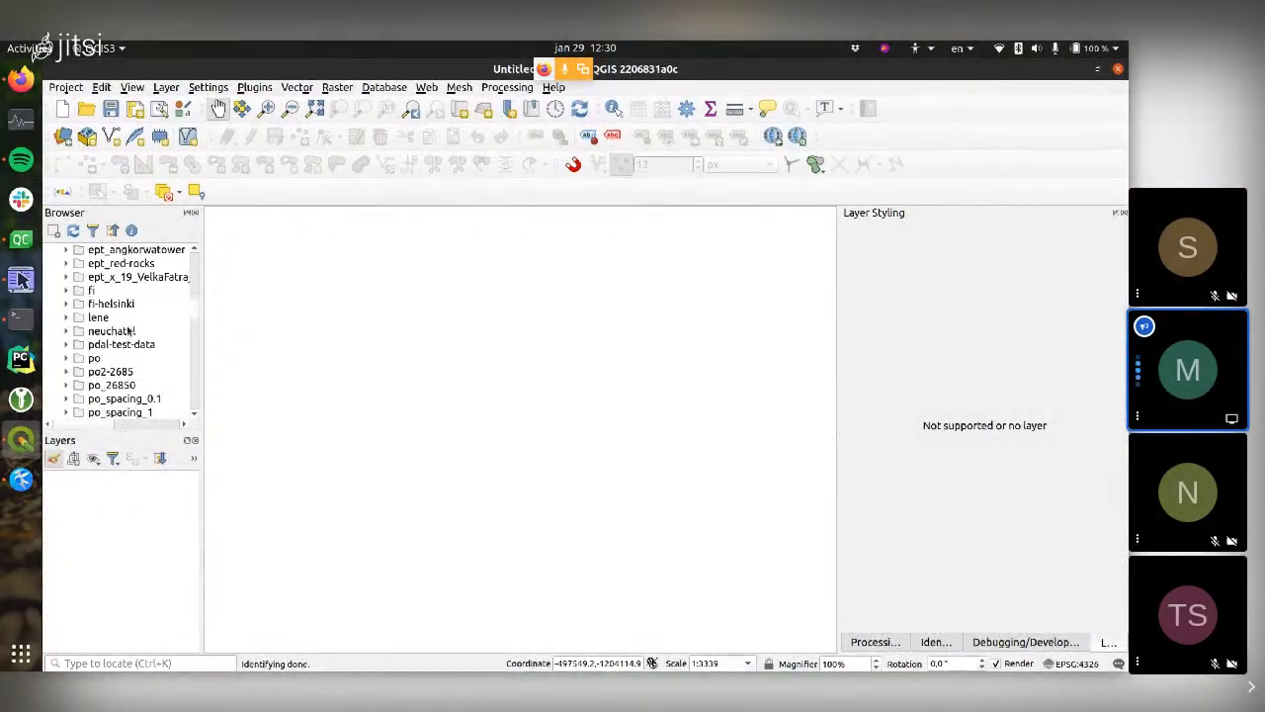
scroll(129, 331, down, 3)
double_click(114, 345)
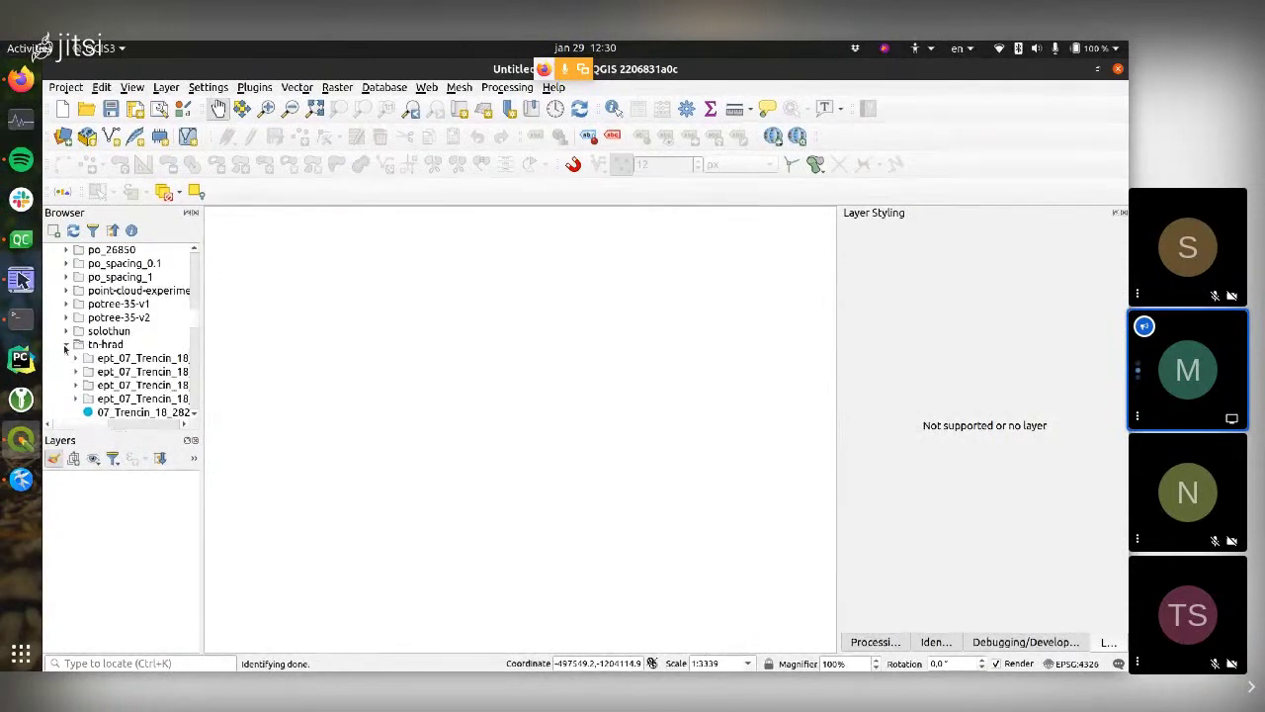
drag(146, 344, 330, 345)
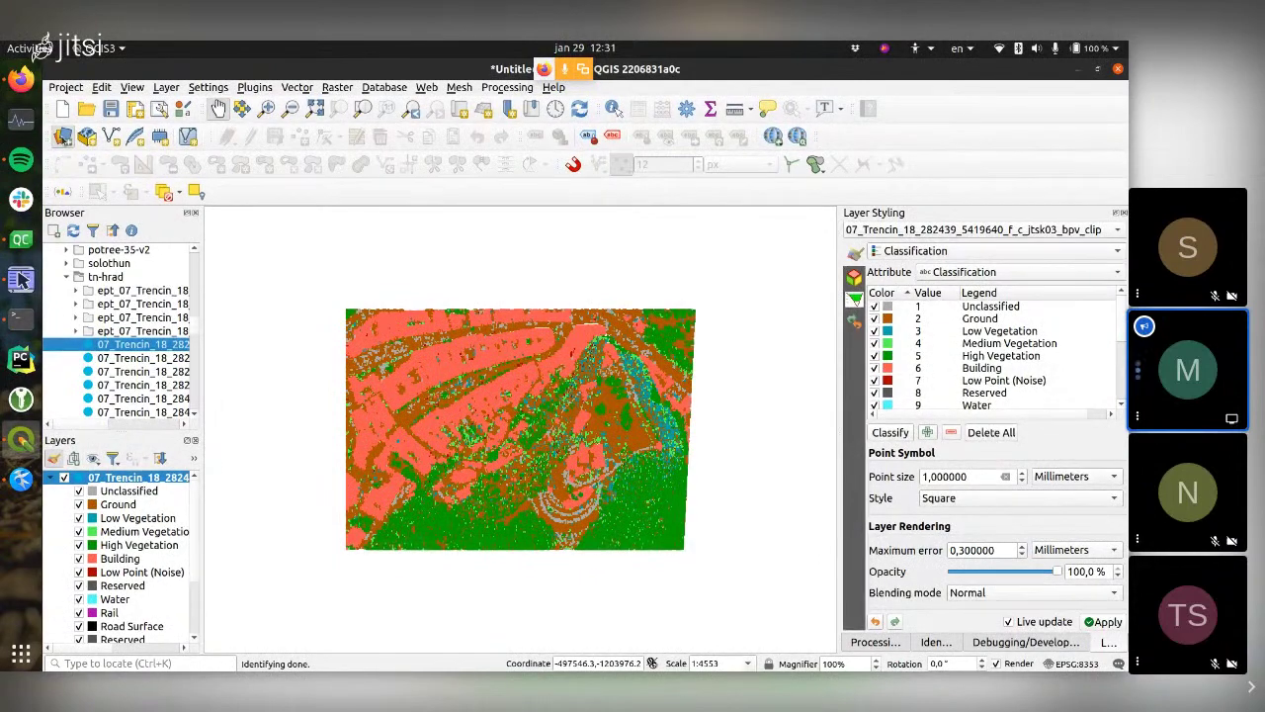
- In the Data Source Manager, choose tmp/las/tn-hrad/07_Trencin_18_282439_5419640_f_c_jtsk03_bpv_clip.laz as the point cloud dataset, and close the dialog without adding it
key(ctrl+l)
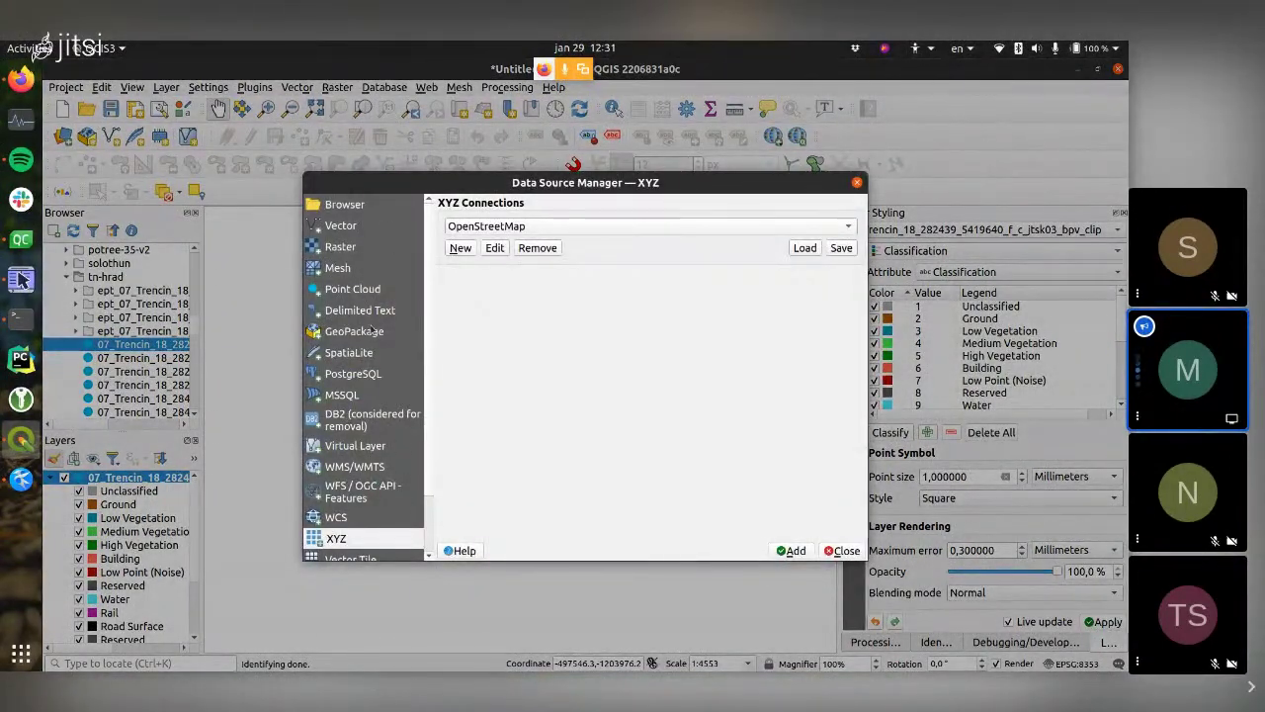
click(340, 293)
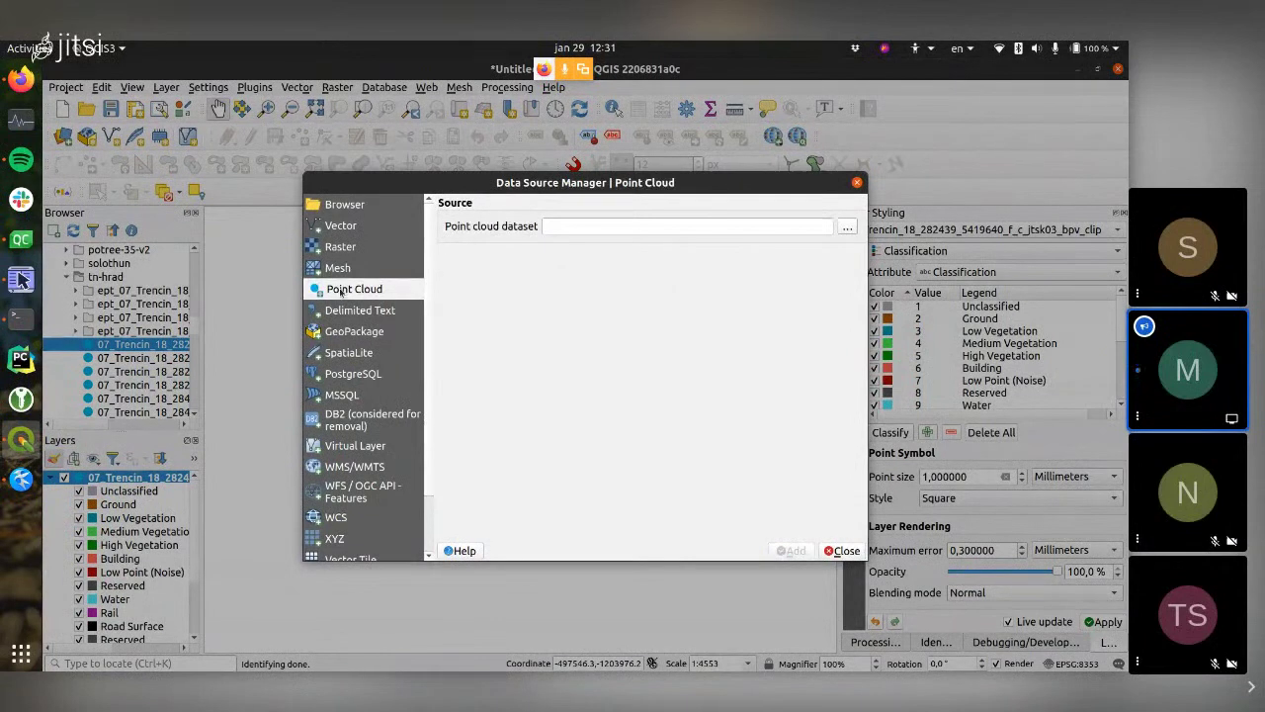
click(847, 228)
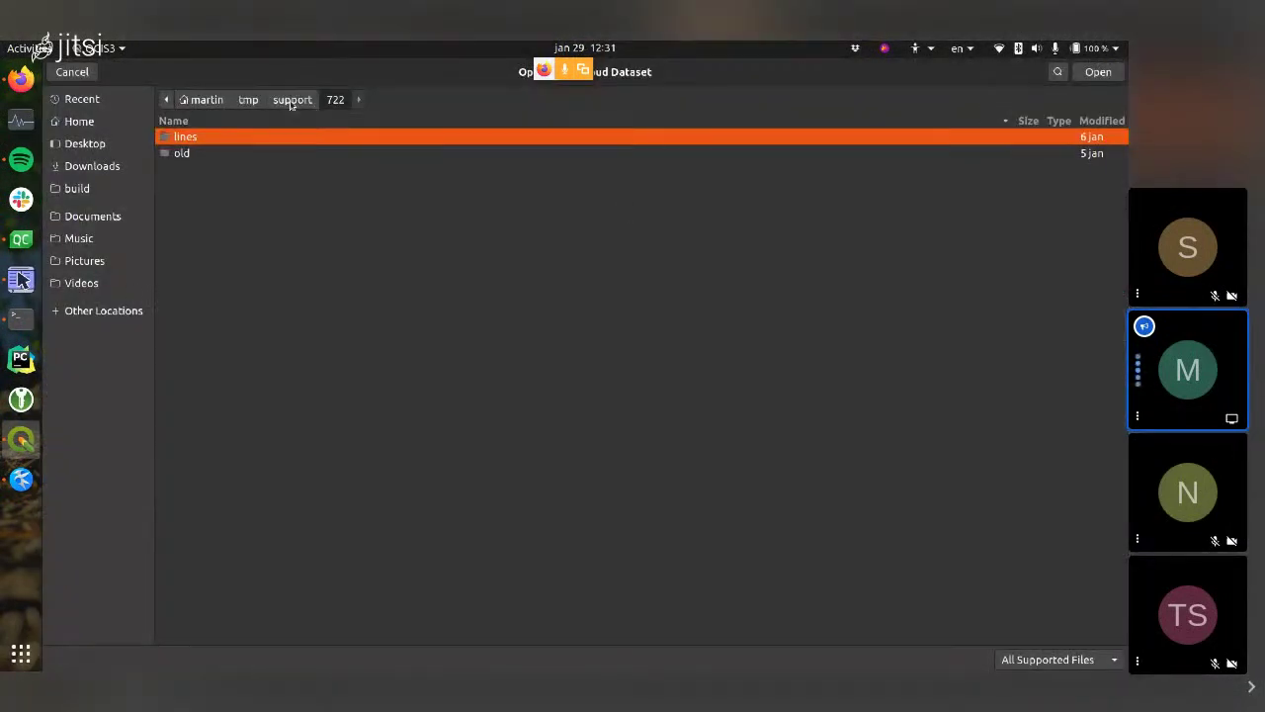
click(245, 102)
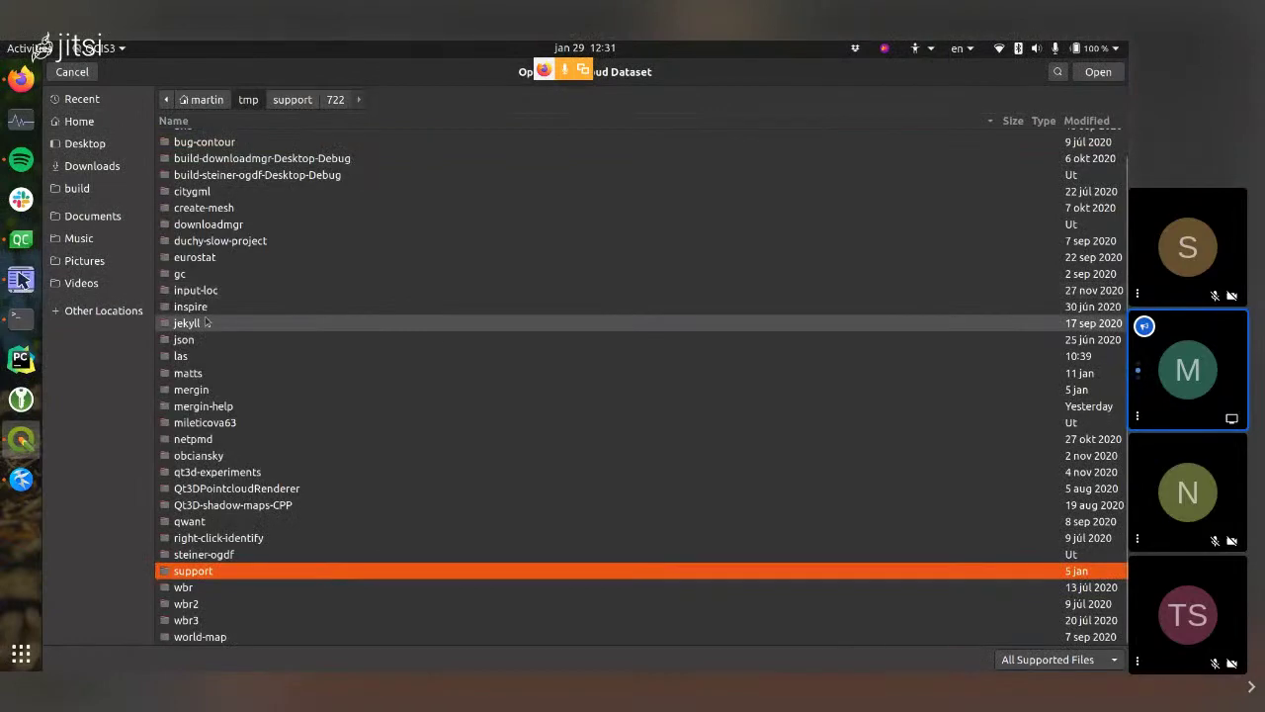
double_click(198, 356)
scroll(197, 425, down, 5)
double_click(188, 459)
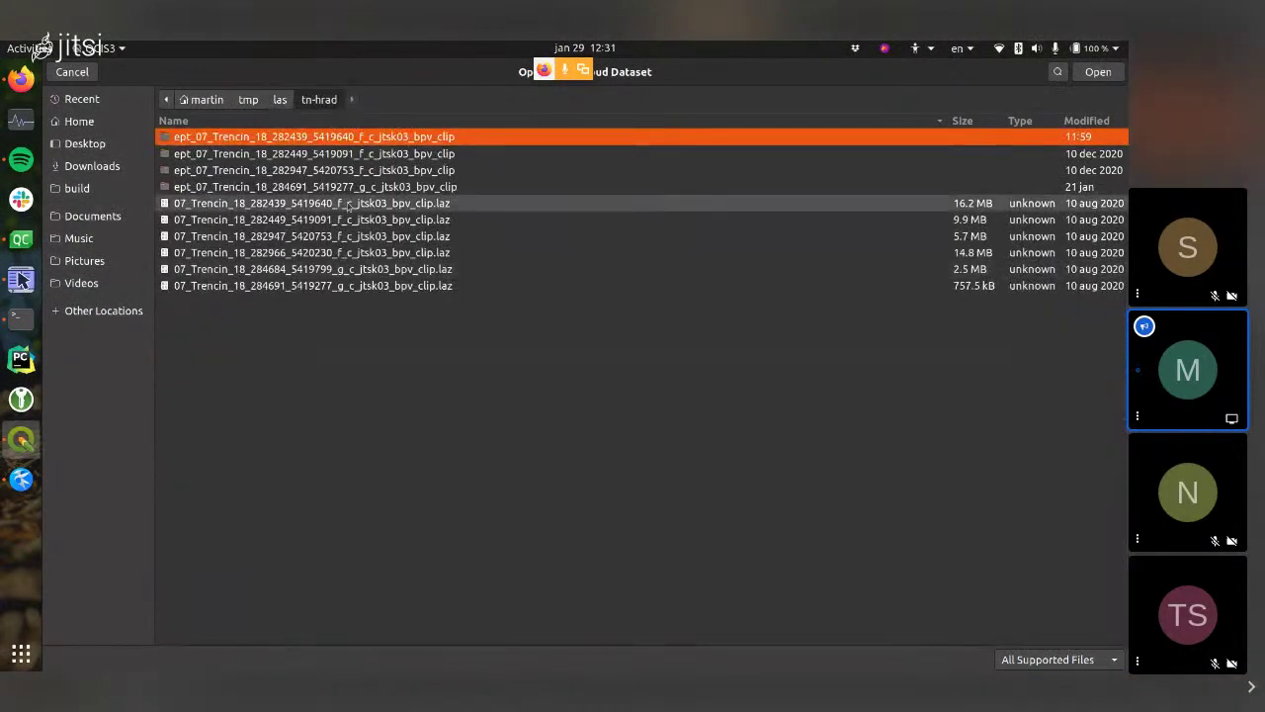
click(351, 204)
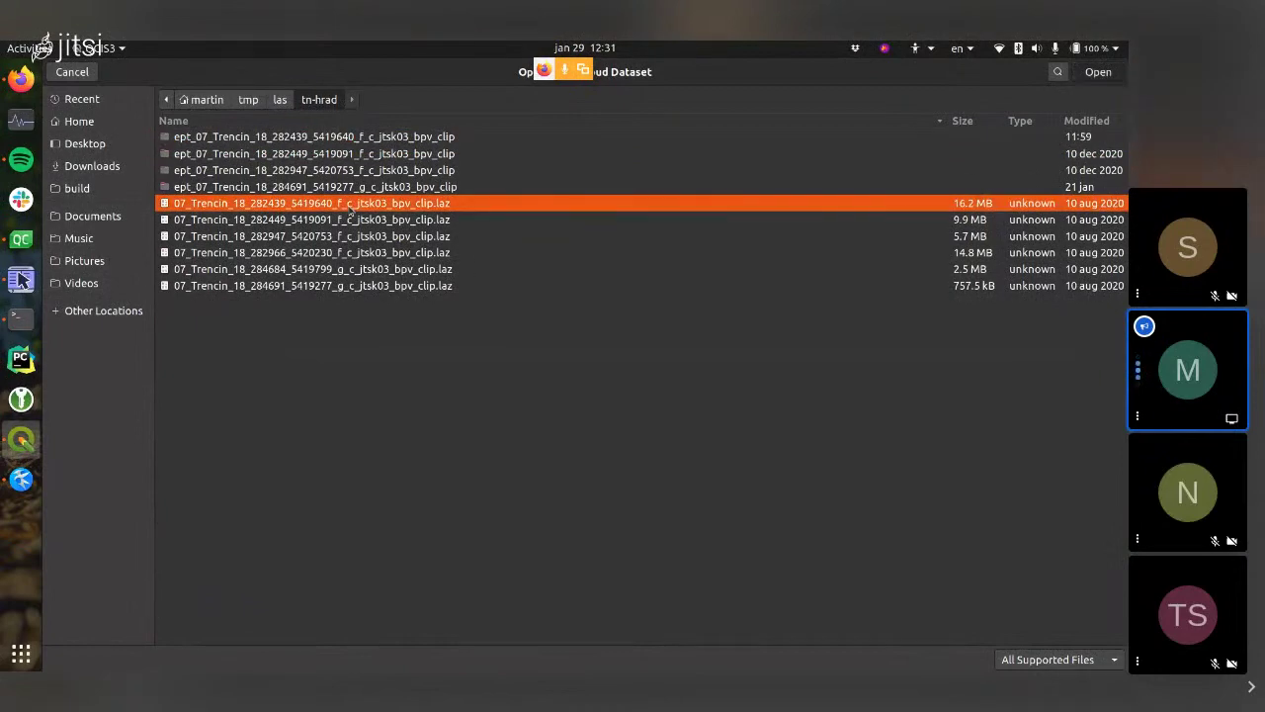
double_click(351, 208)
click(845, 551)
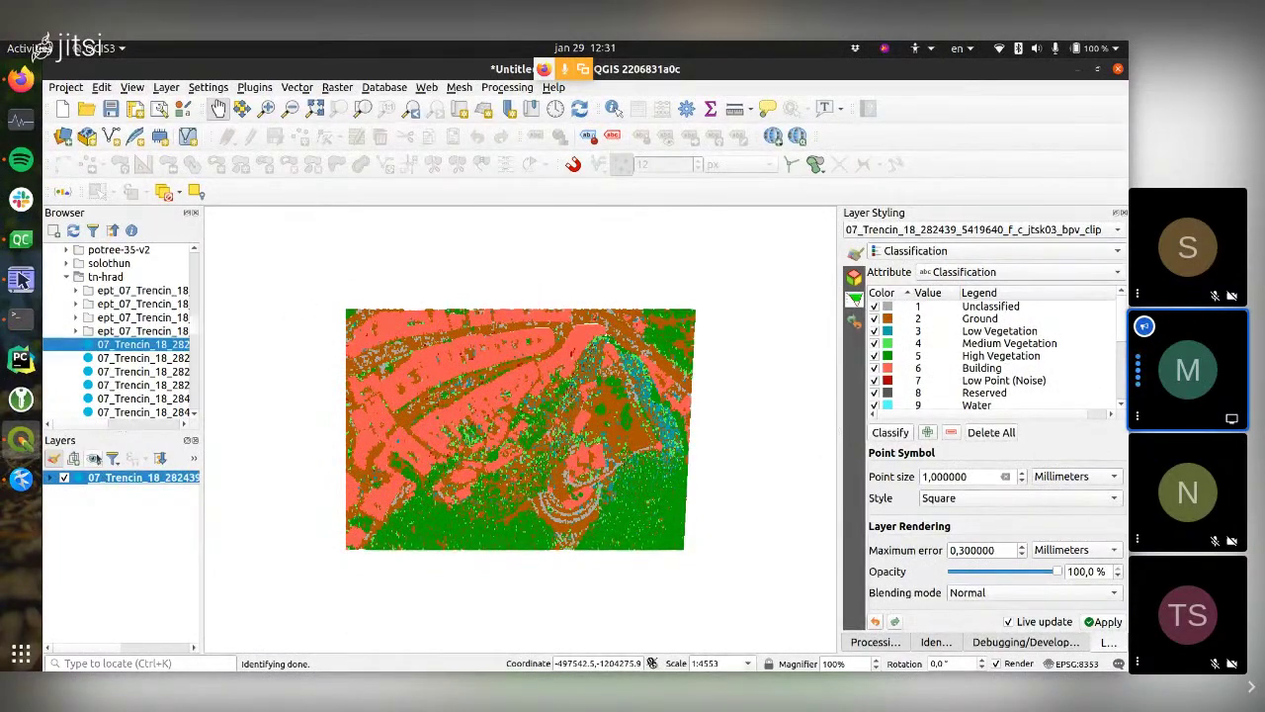
- Open the point cloud layer's properties and examine its point count, provider metadata and attribute list
double_click(124, 479)
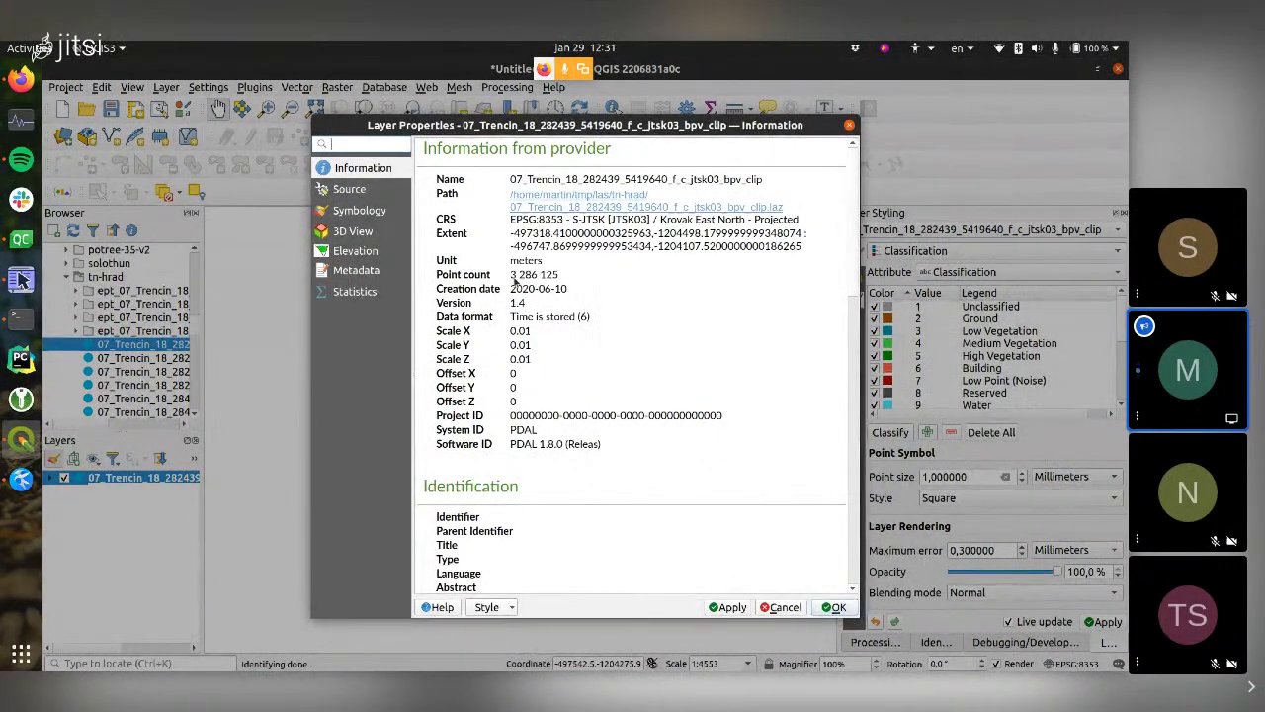
drag(513, 279, 560, 275)
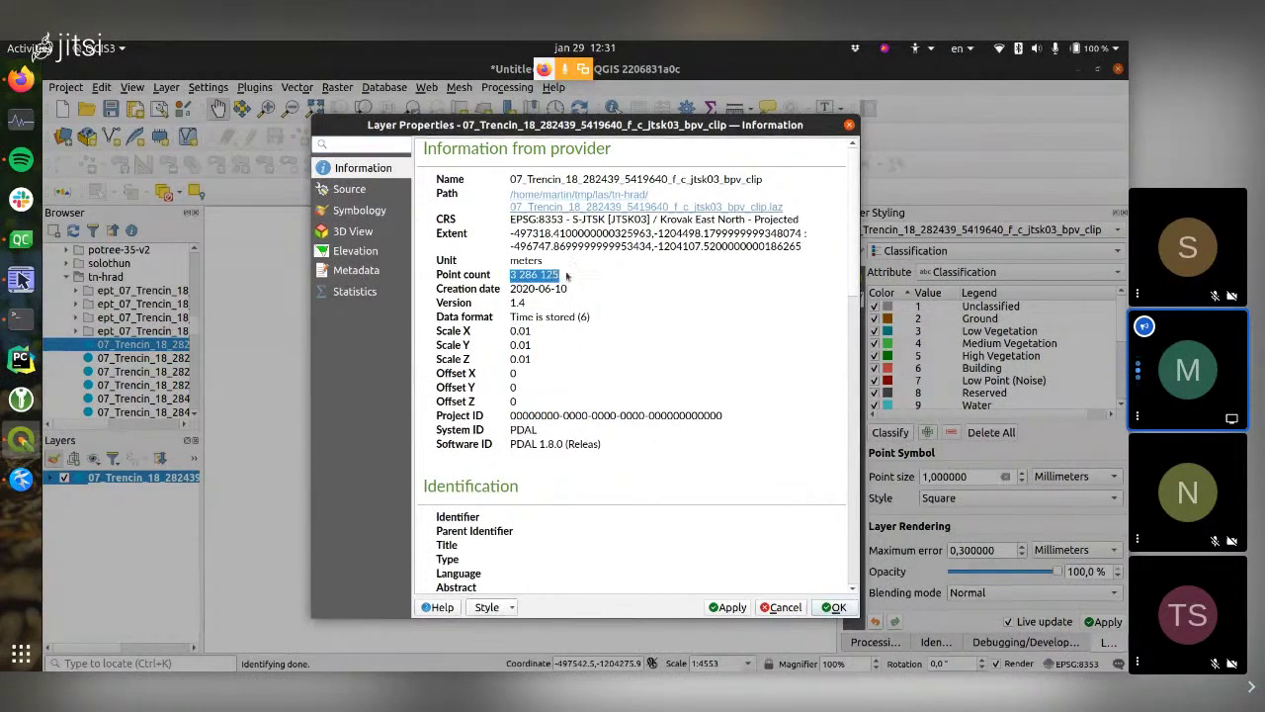
click(570, 277)
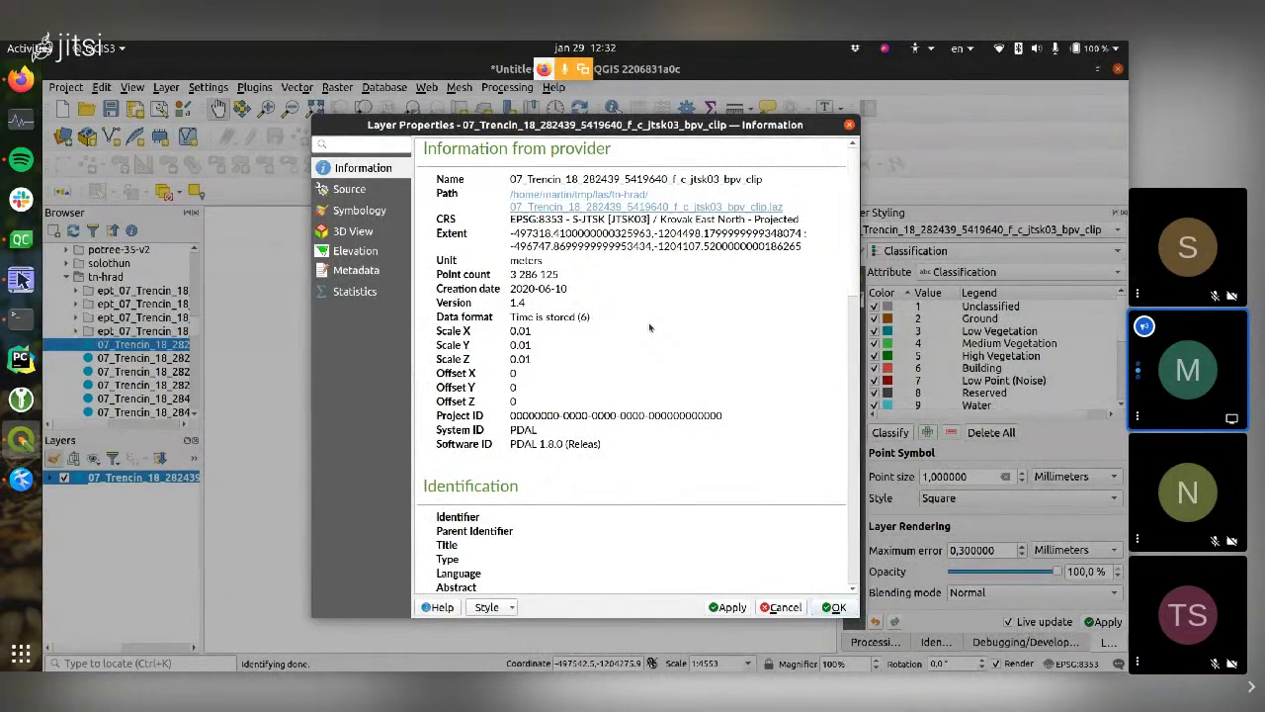
scroll(649, 327, down, 5)
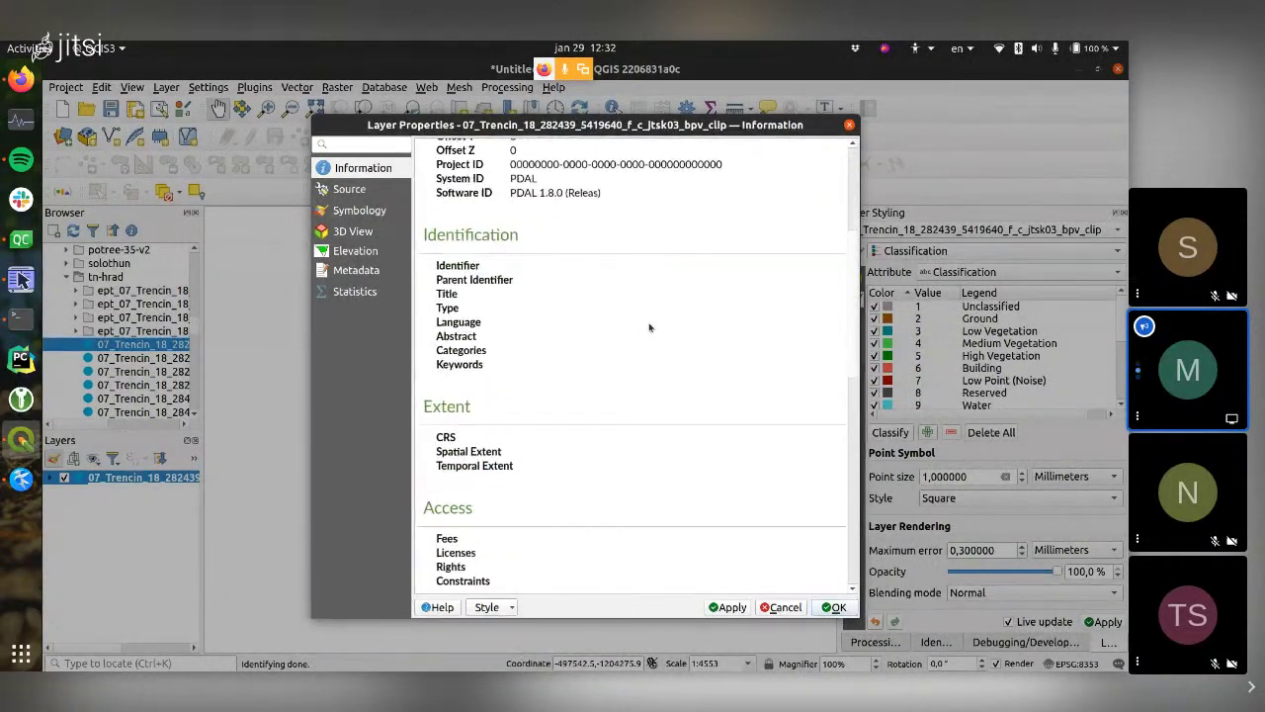
scroll(581, 397, down, 7)
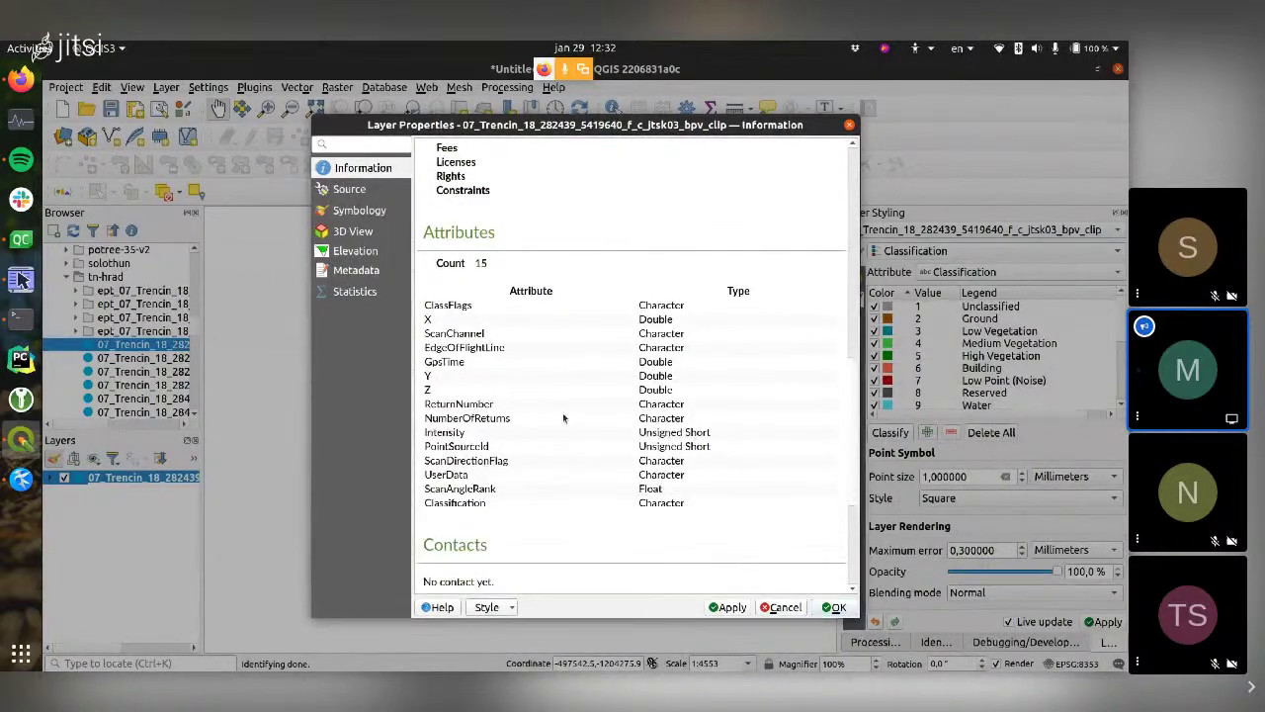
- Examine the attribute names and data types listed in the point cloud layer's properties, and close the properties
drag(419, 278, 506, 315)
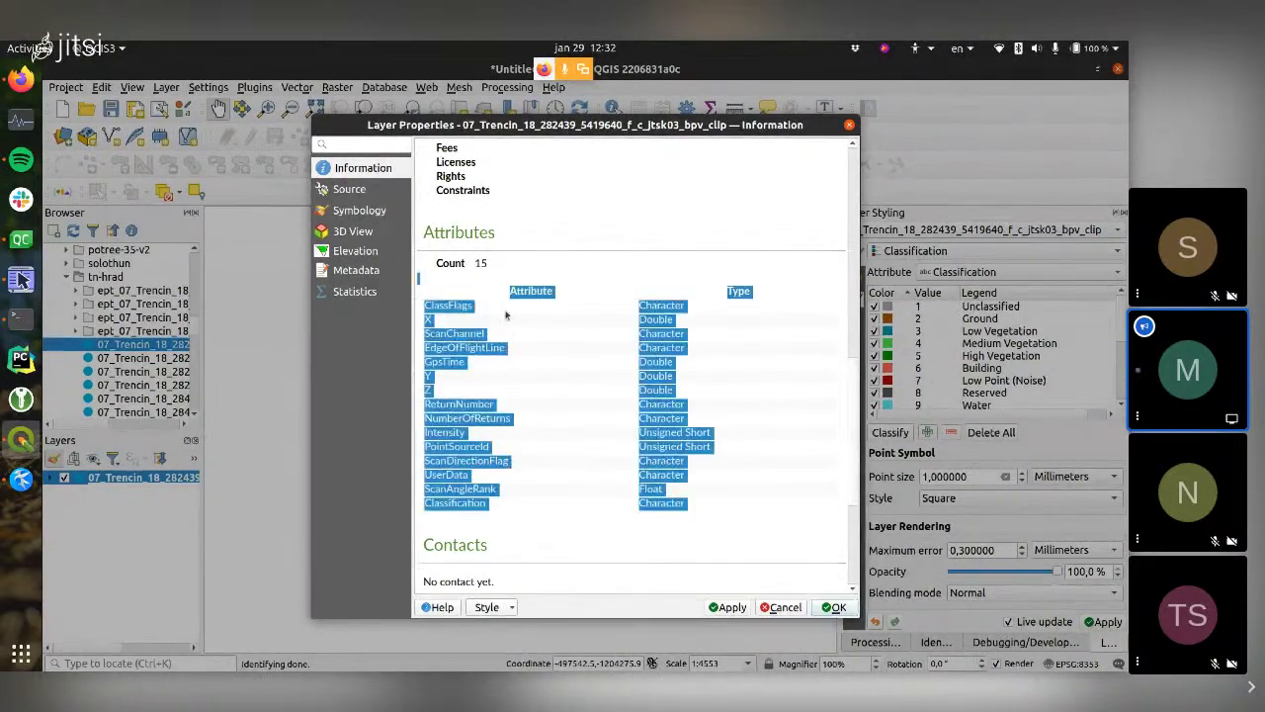
click(718, 514)
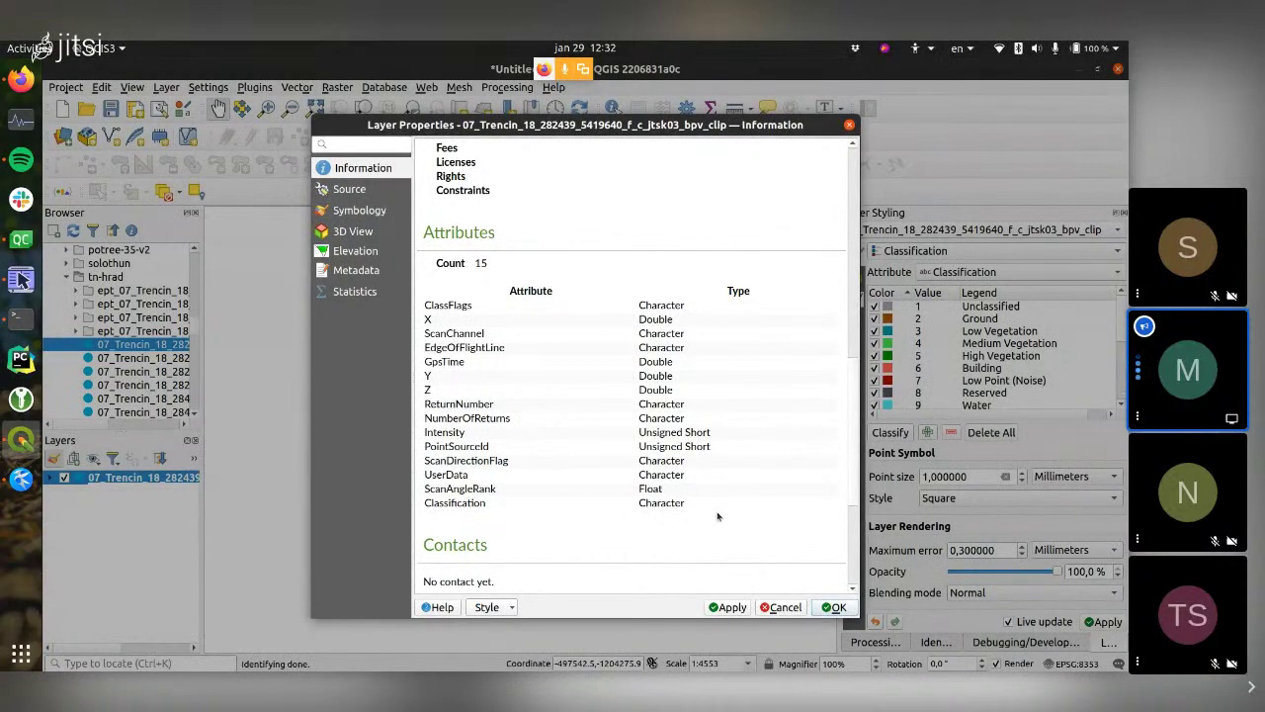
drag(425, 320, 705, 333)
drag(503, 379, 693, 397)
click(689, 402)
mouse_move(427, 405)
mouse_down()
mouse_move(691, 418)
mouse_move(427, 395)
mouse_up()
scroll(574, 380, down, 5)
scroll(573, 380, up, 4)
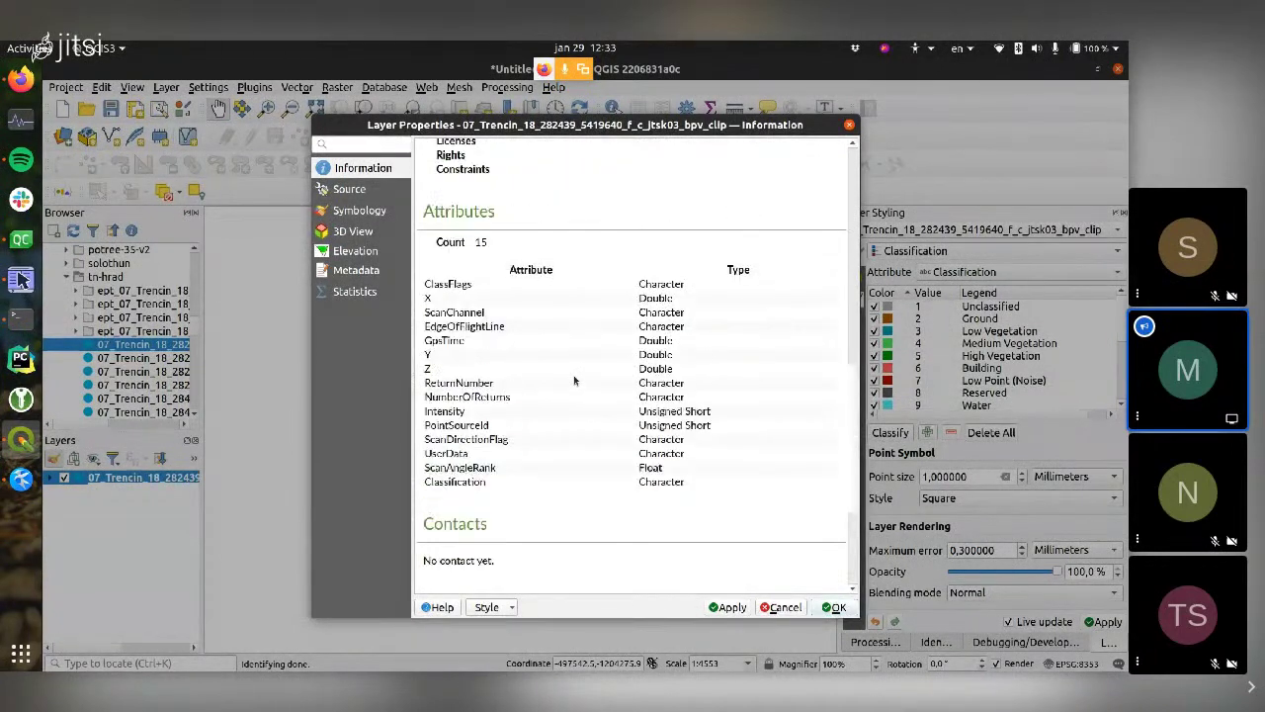
scroll(573, 379, up, 4)
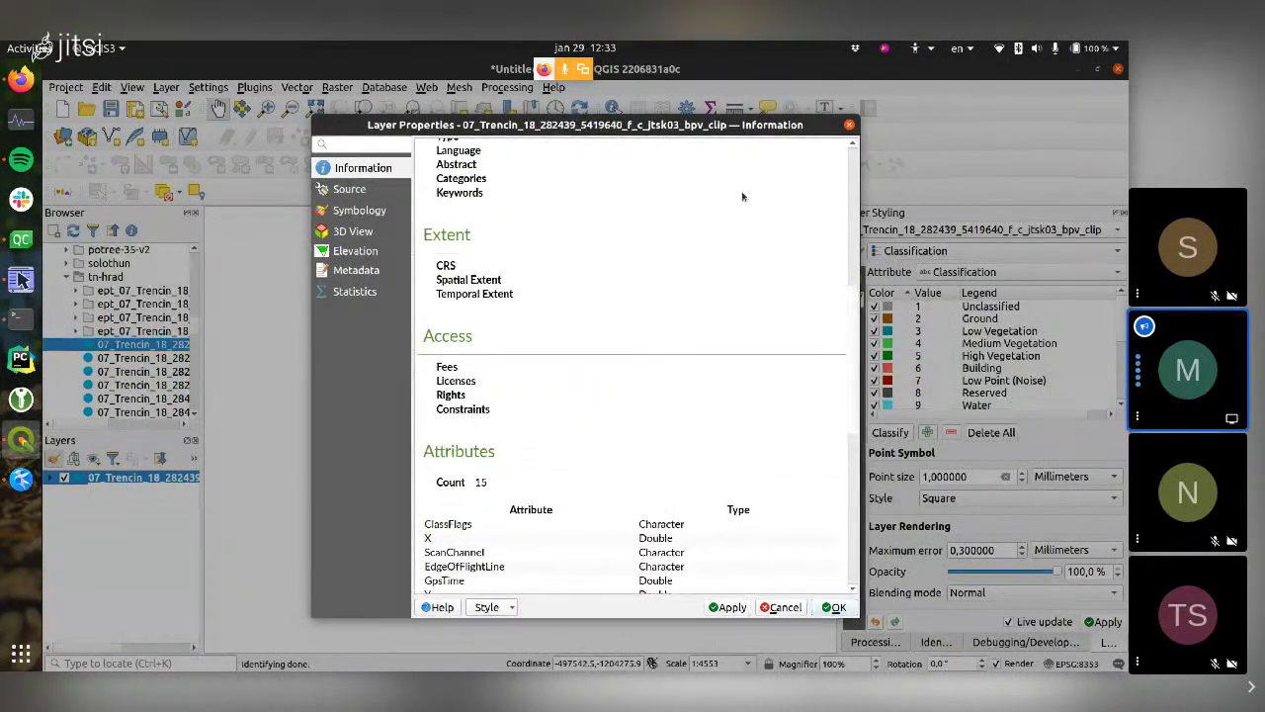
click(849, 125)
- Add the OpenStreetMap XYZ tile layer to the project and place it beneath the point cloud layer
drag(506, 383, 492, 383)
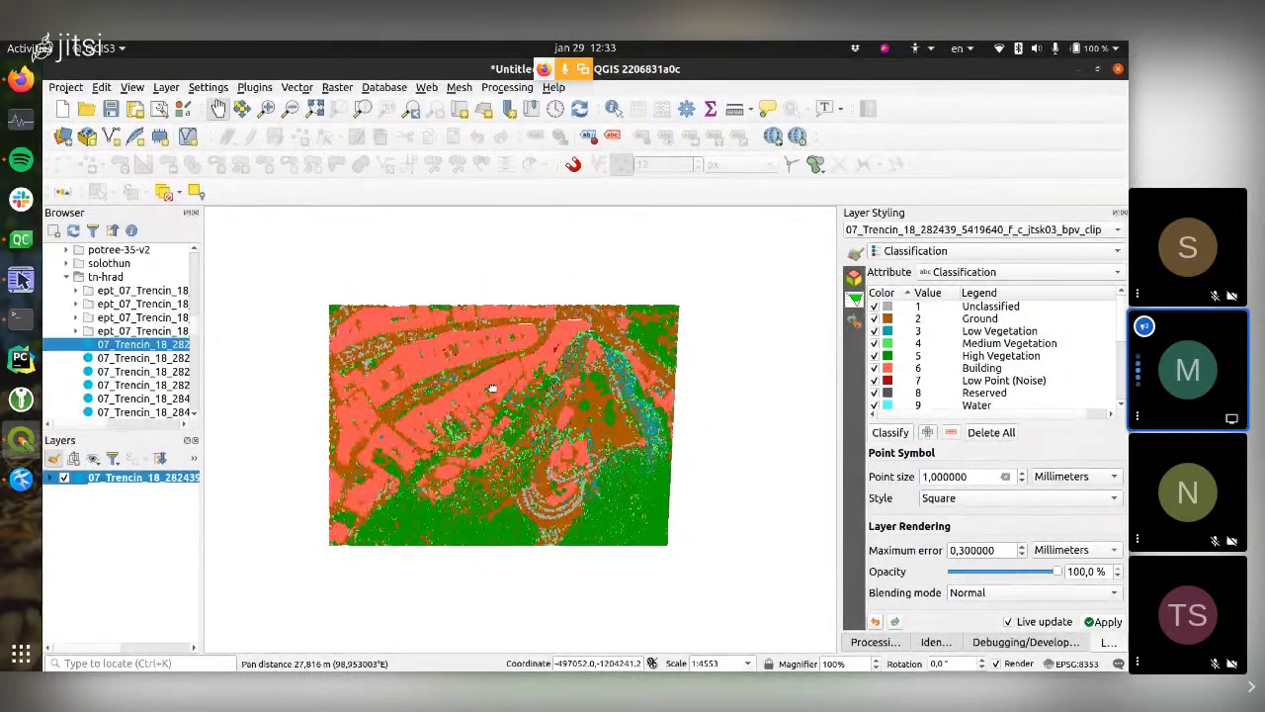
scroll(478, 373, up, 1)
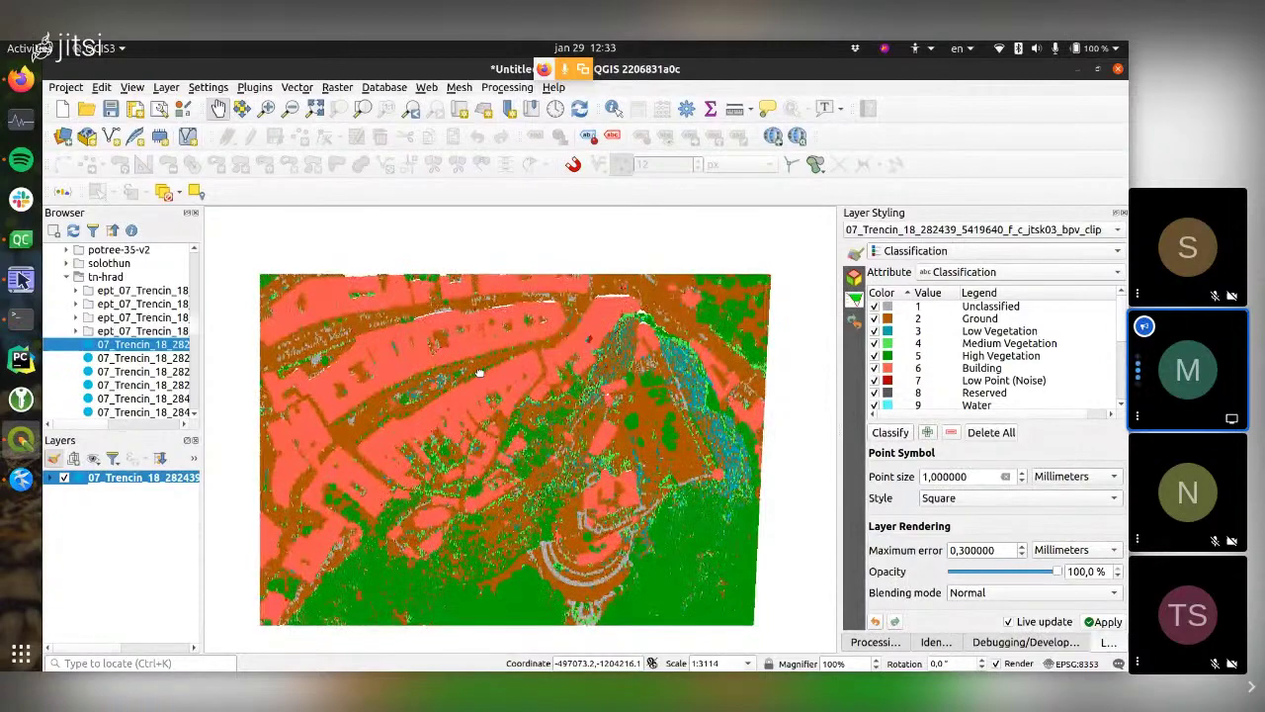
scroll(142, 332, down, 5)
scroll(142, 332, down, 5)
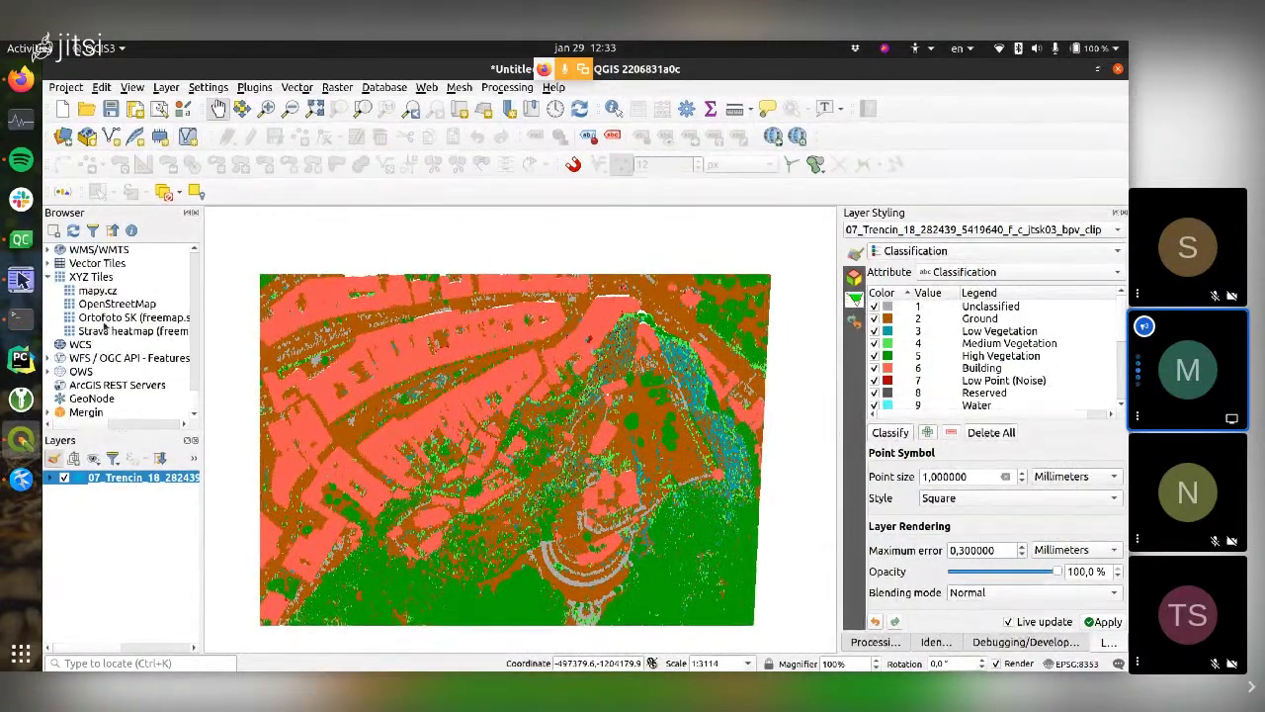
drag(116, 303, 376, 245)
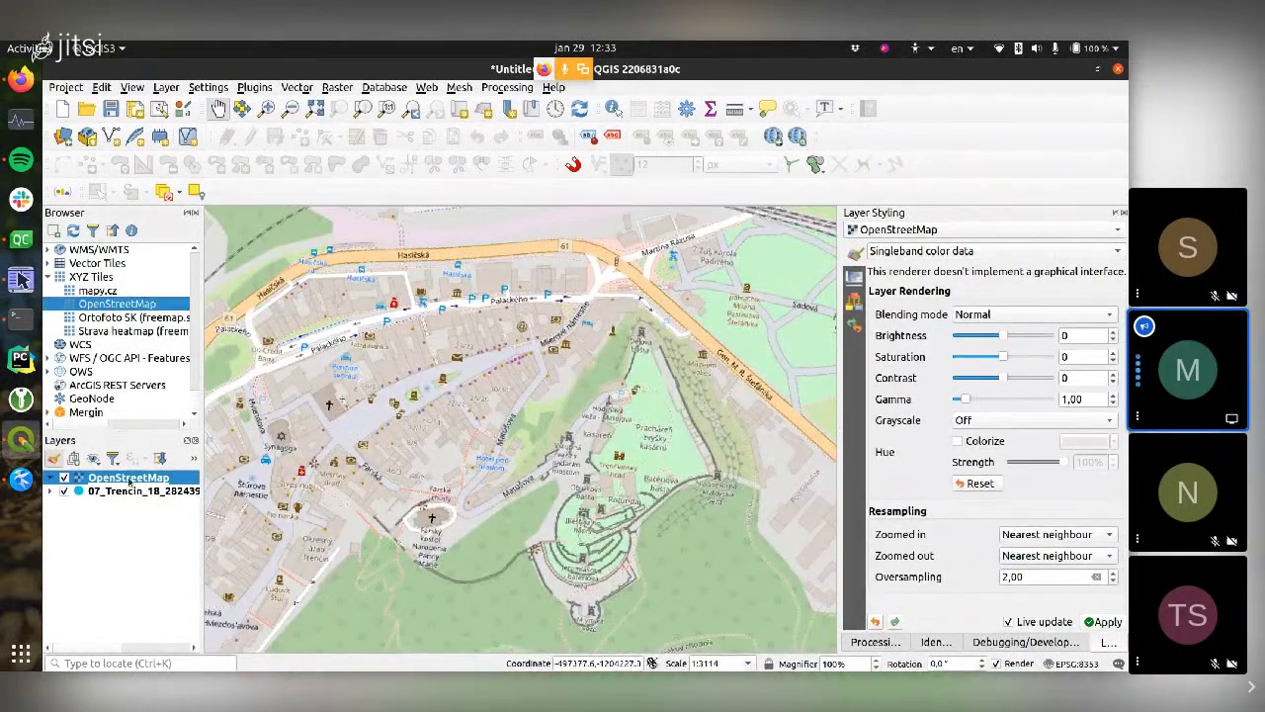
drag(128, 482, 128, 532)
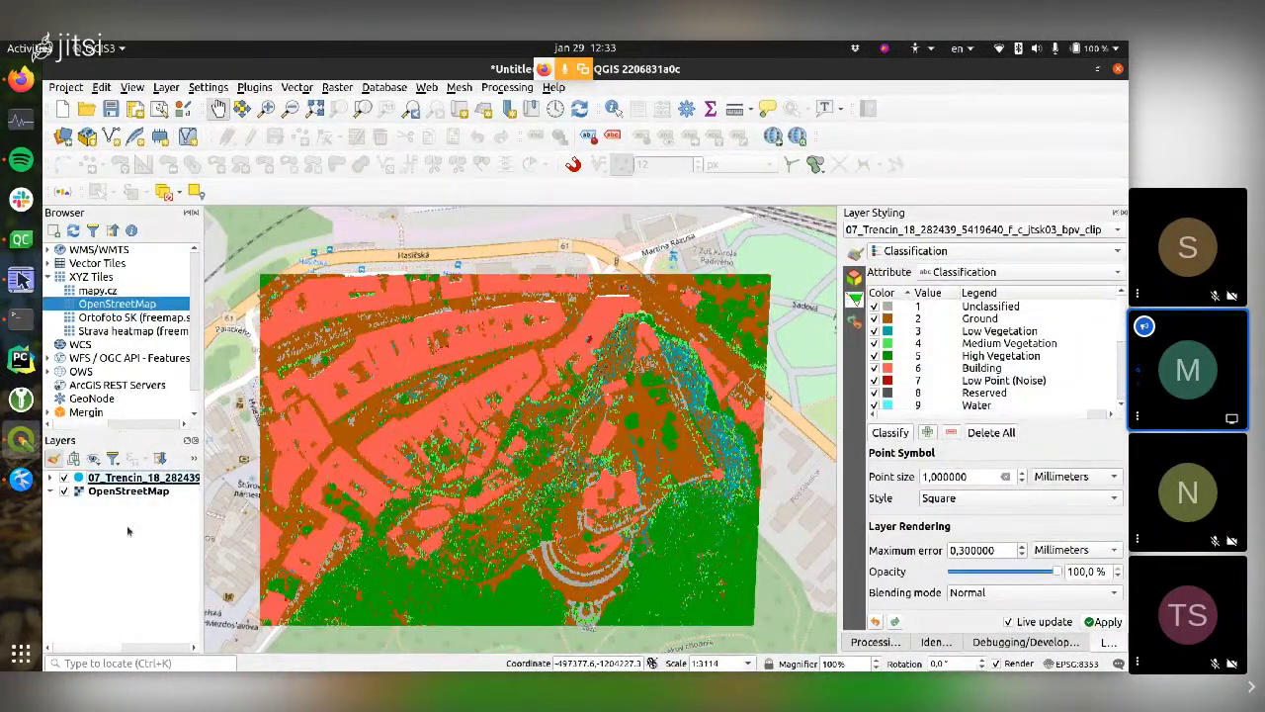
scroll(428, 477, down, 1)
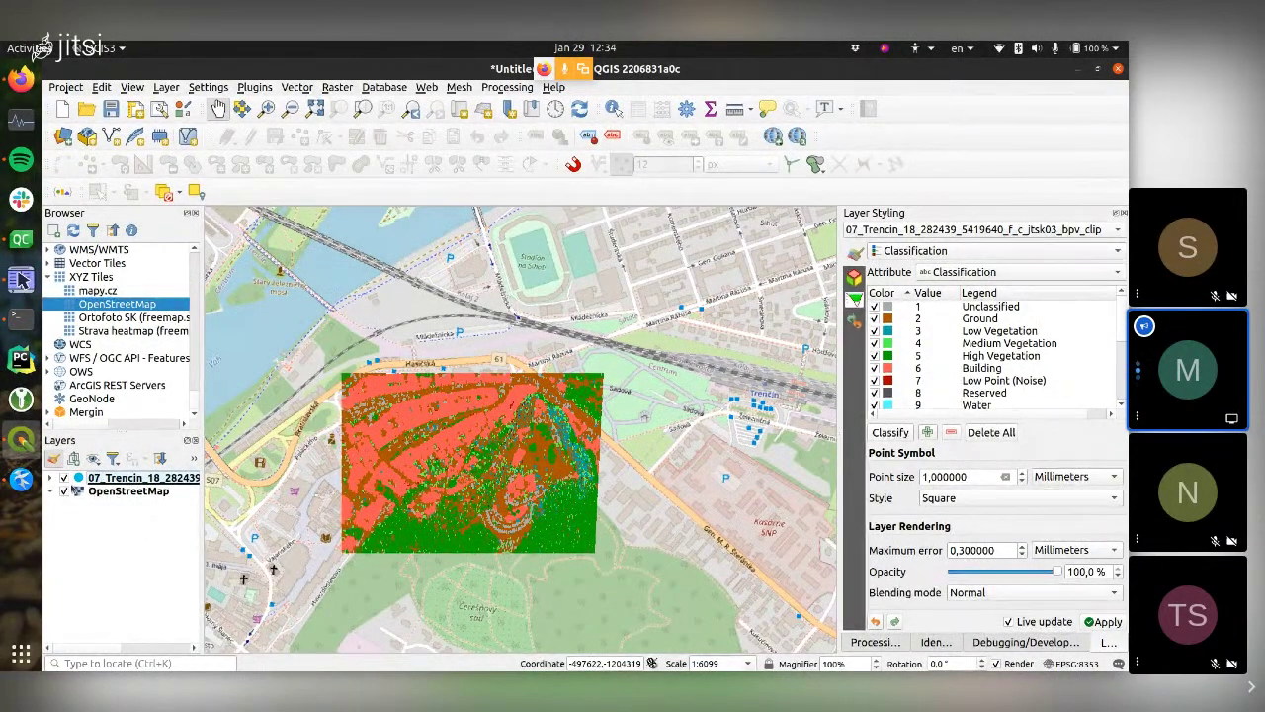
- Hide the OpenStreetMap layer and view the point cloud's classified buildings and street up close
click(63, 491)
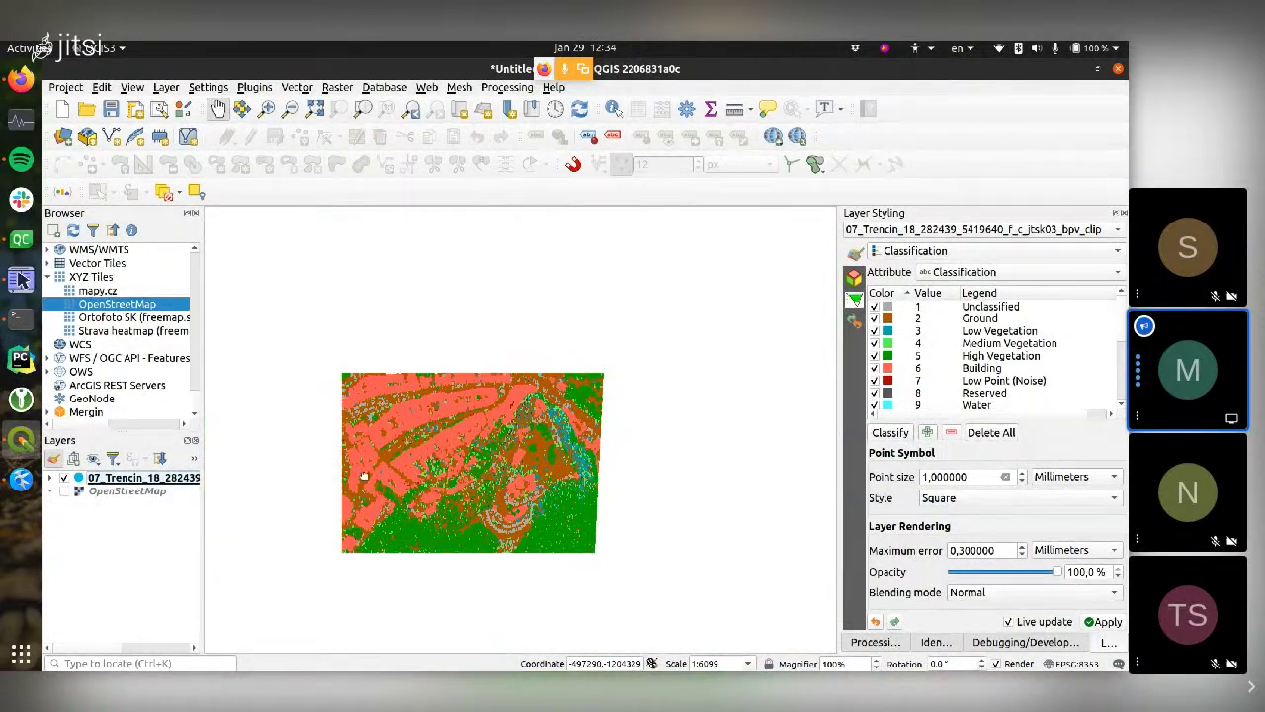
drag(487, 467, 519, 441)
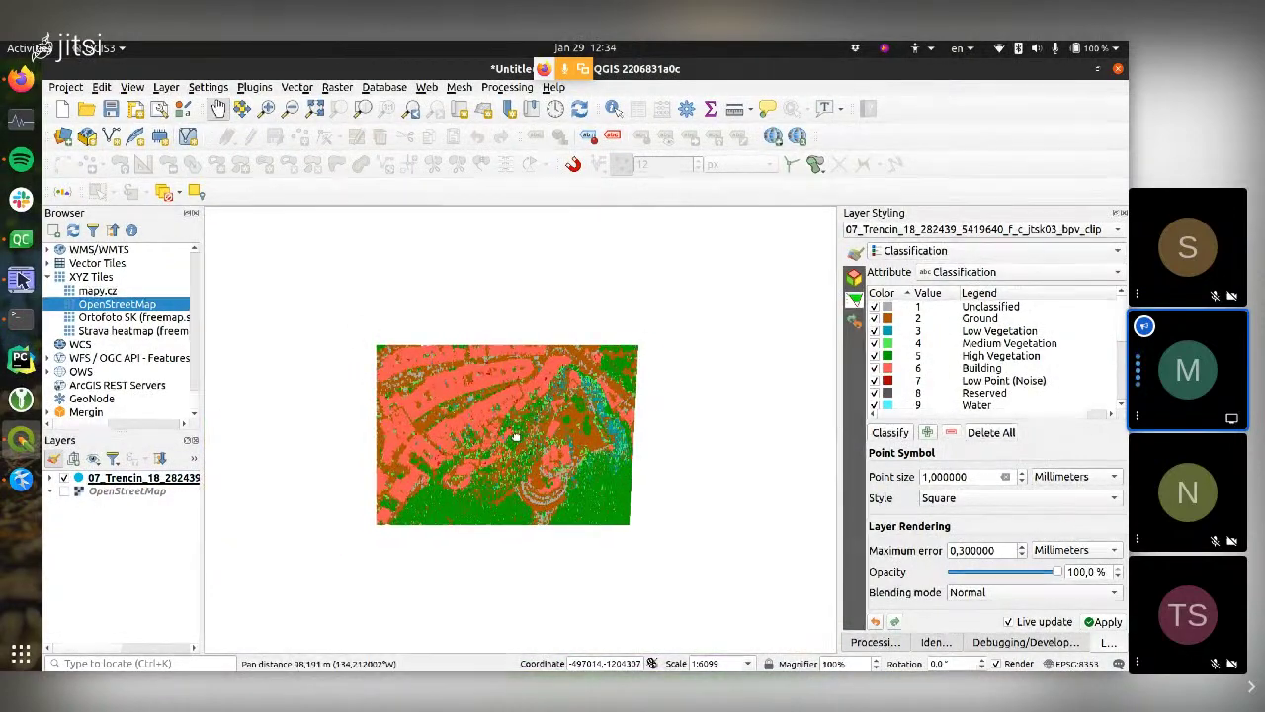
scroll(495, 434, up, 3)
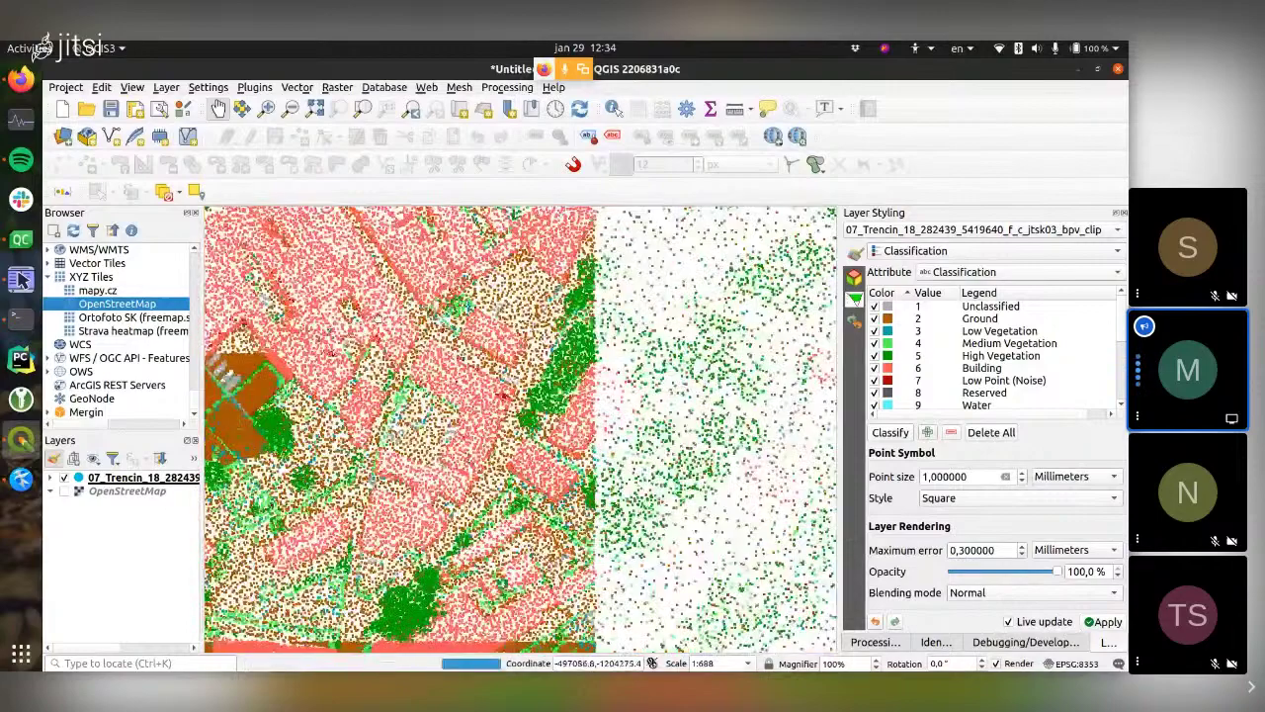
drag(408, 348, 452, 446)
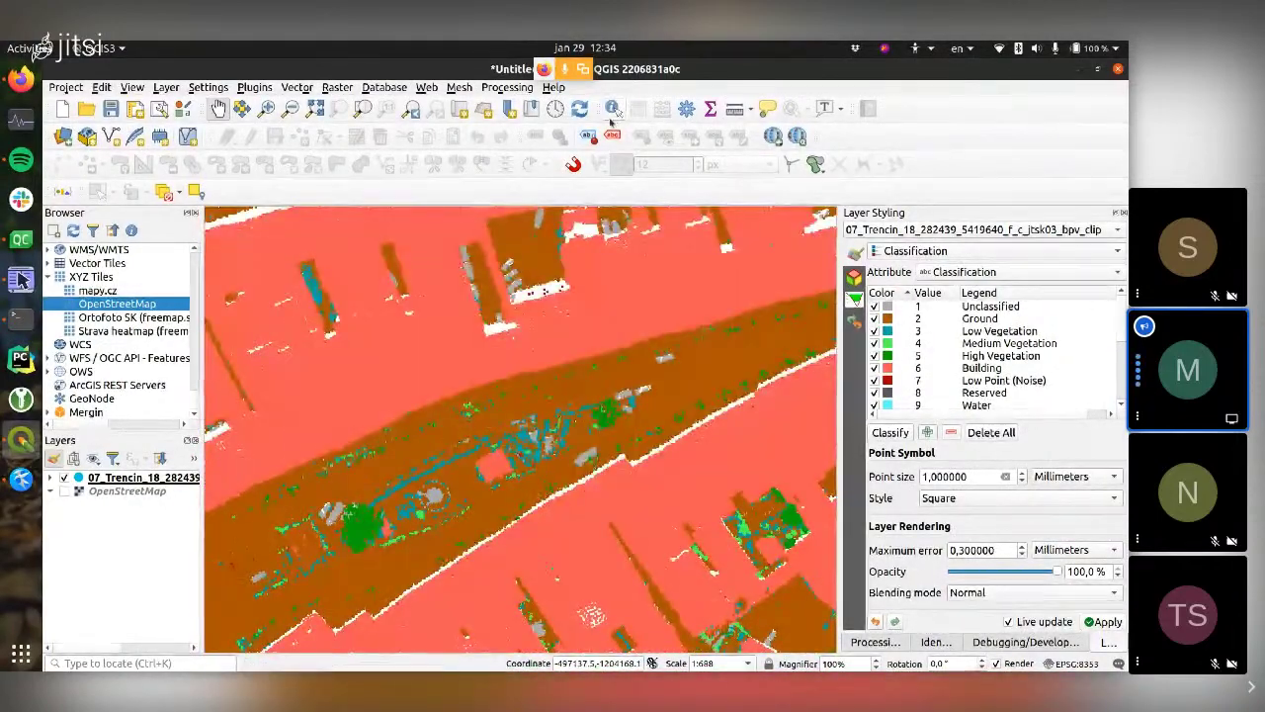
- Identify a single ground point in the street area of the point cloud to view its attribute values
click(611, 109)
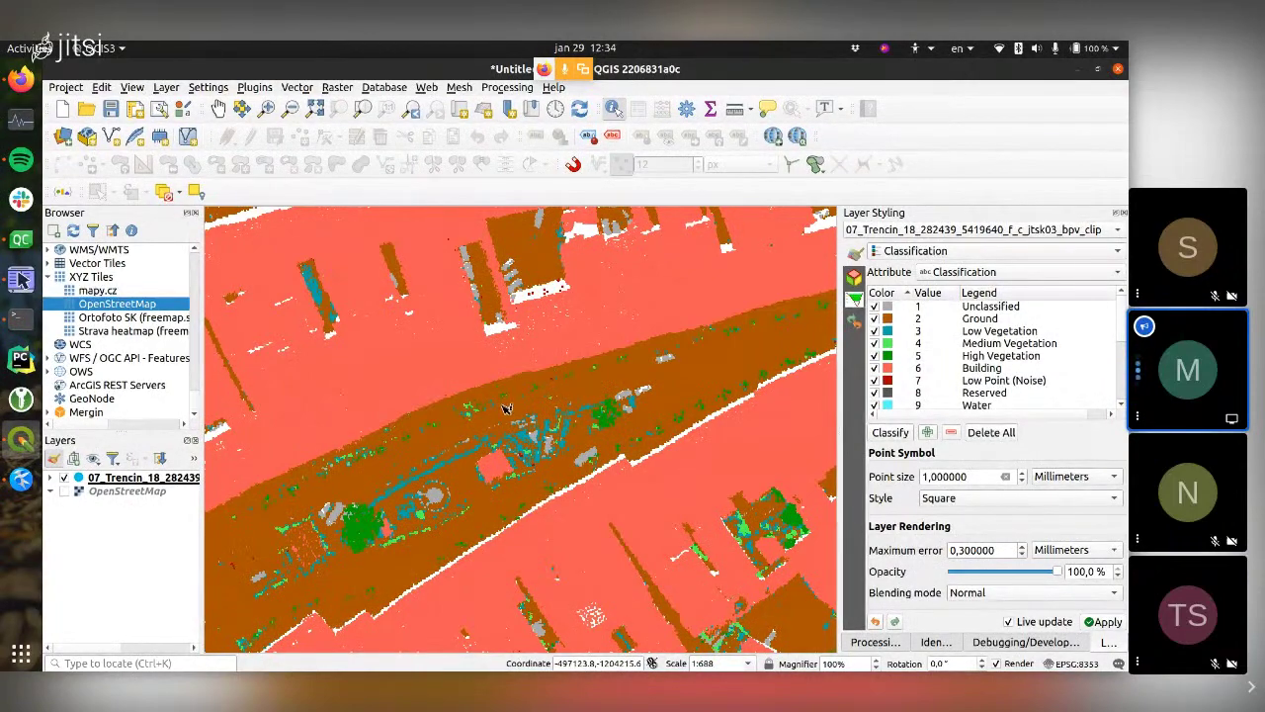
scroll(504, 408, up, 2)
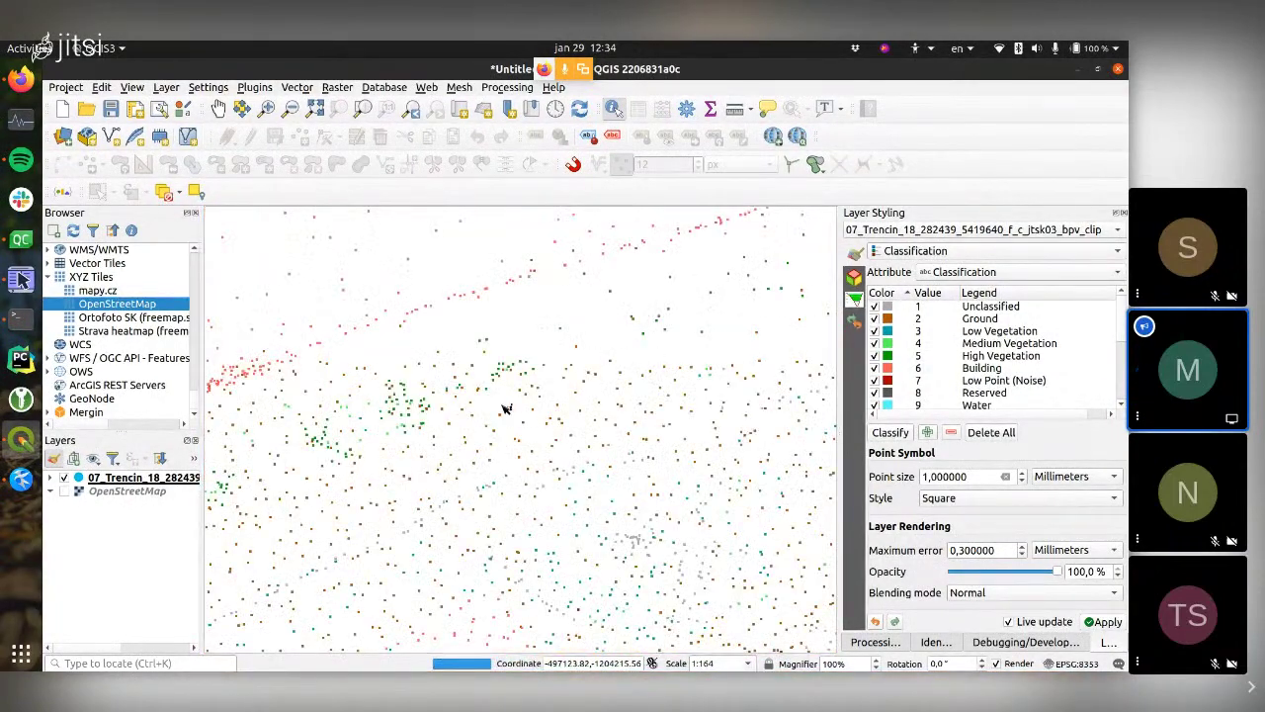
scroll(504, 408, up, 2)
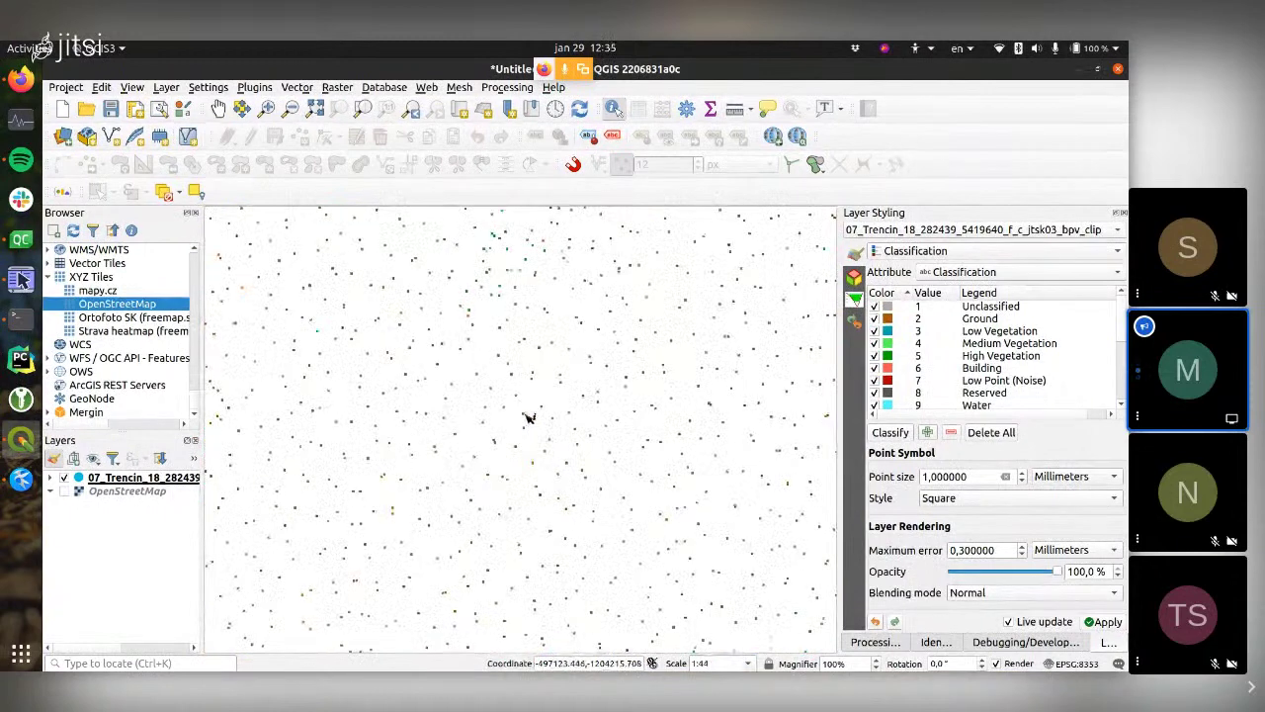
click(523, 415)
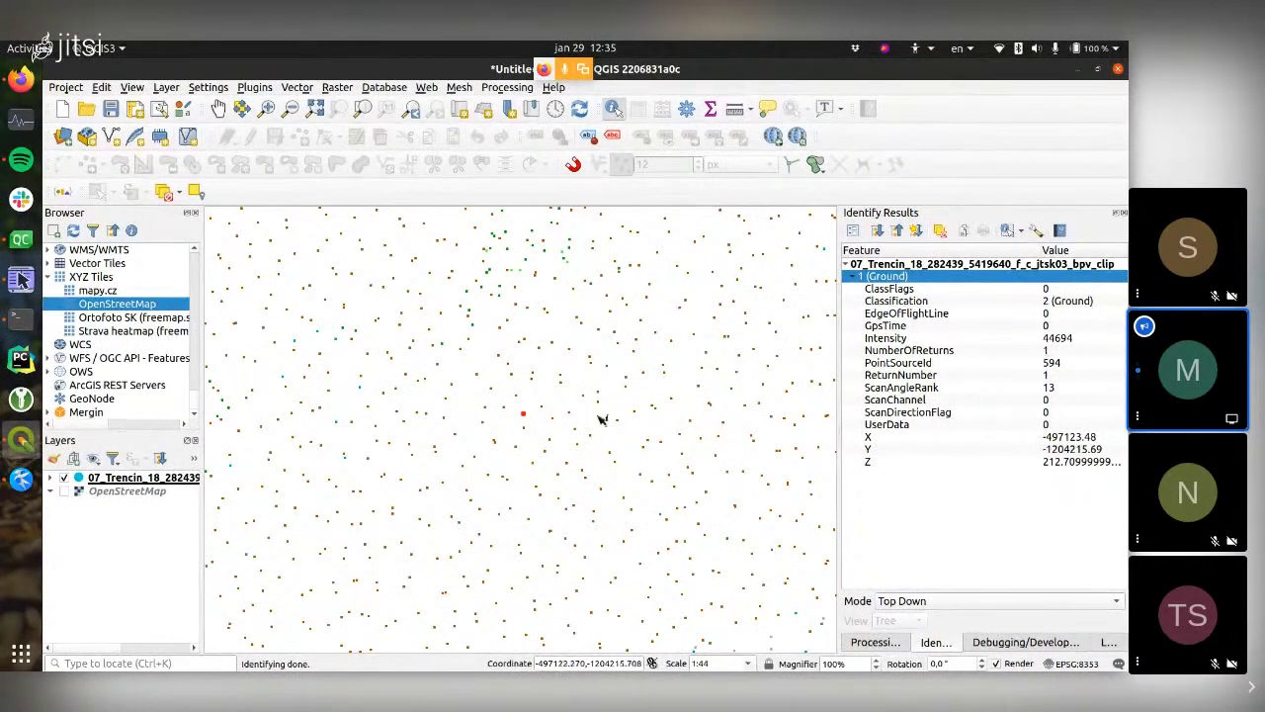
- Examine the point cloud's rendering at several scales, from the wide overview down to individual points on building roofs
scroll(609, 435, down, 3)
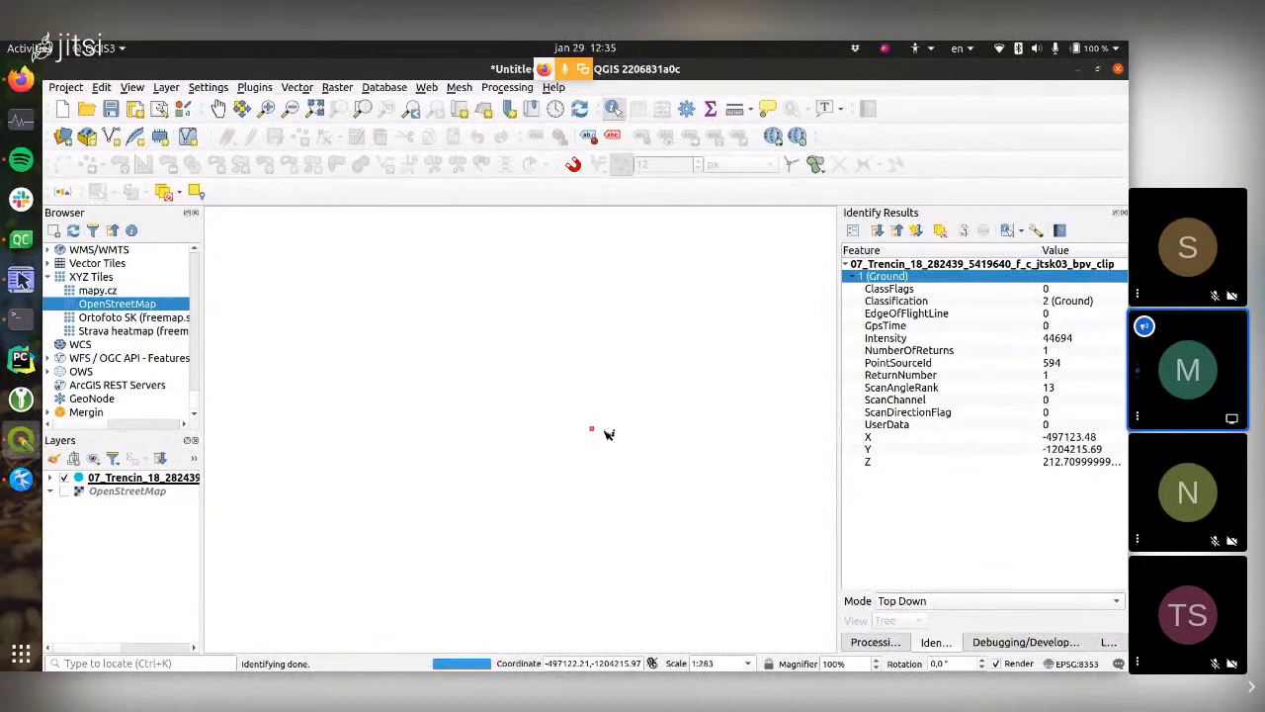
click(219, 108)
scroll(569, 479, up, 1)
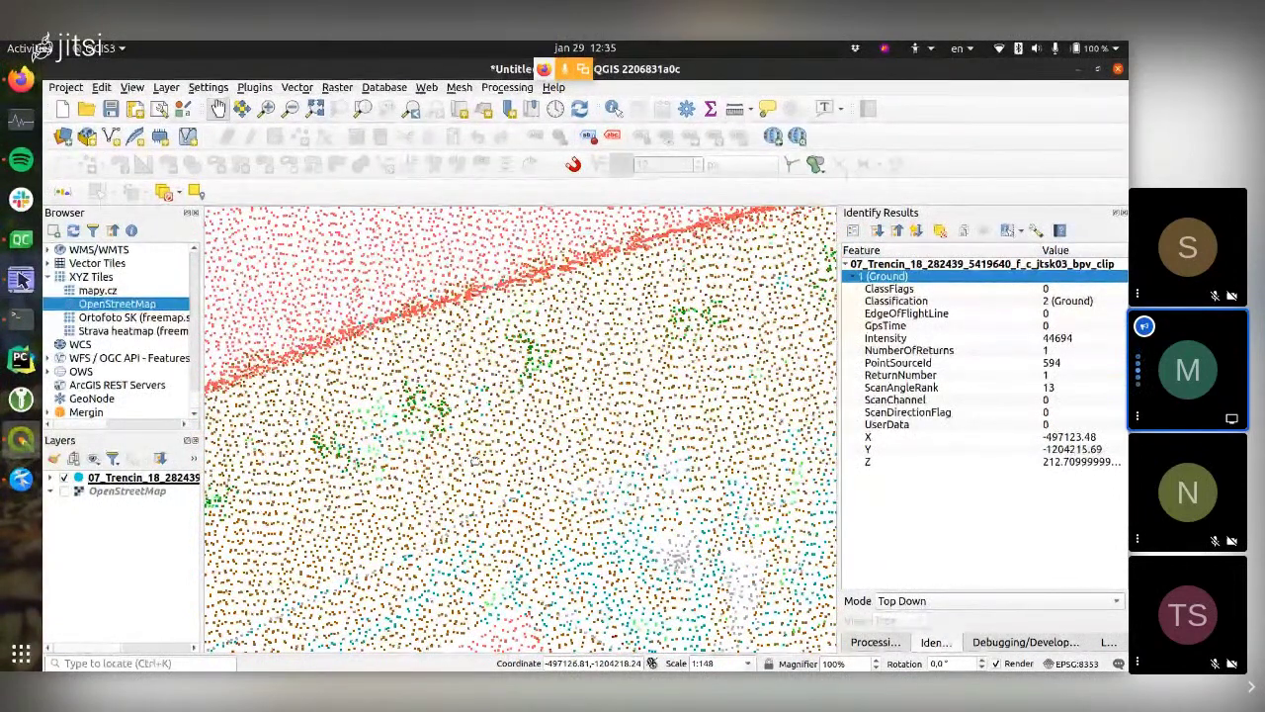
scroll(474, 460, down, 4)
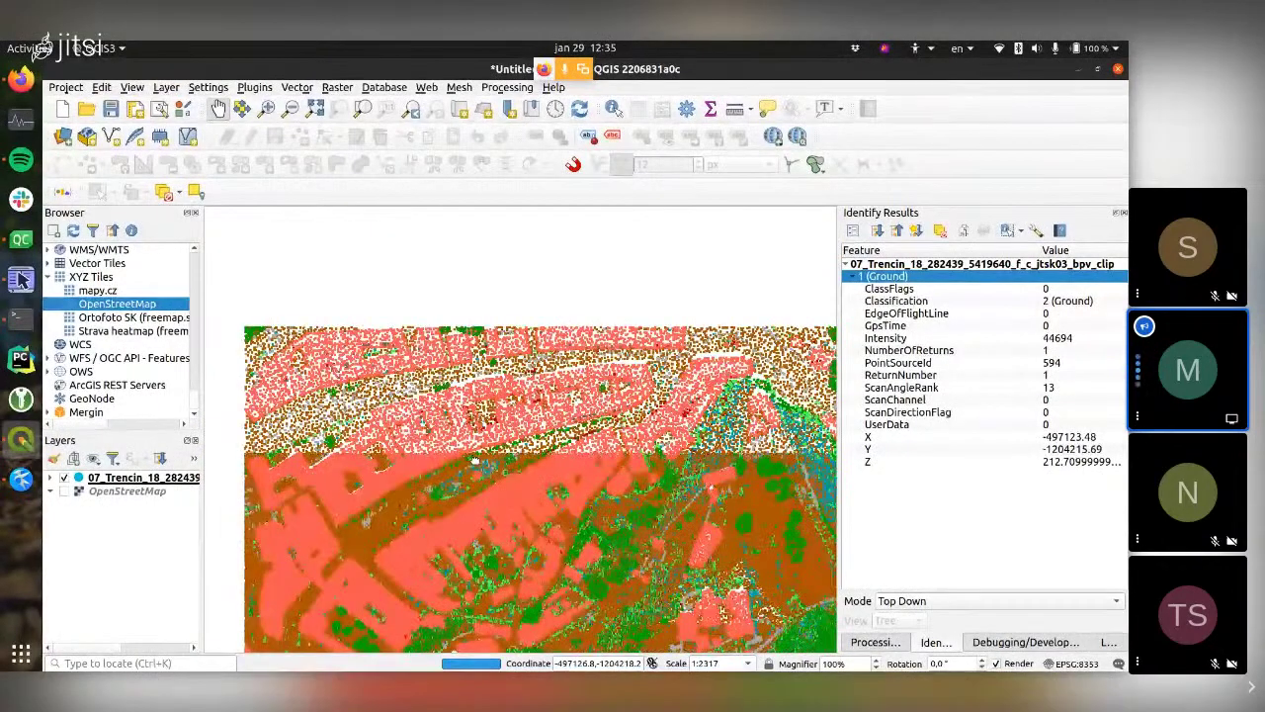
drag(474, 461, 453, 355)
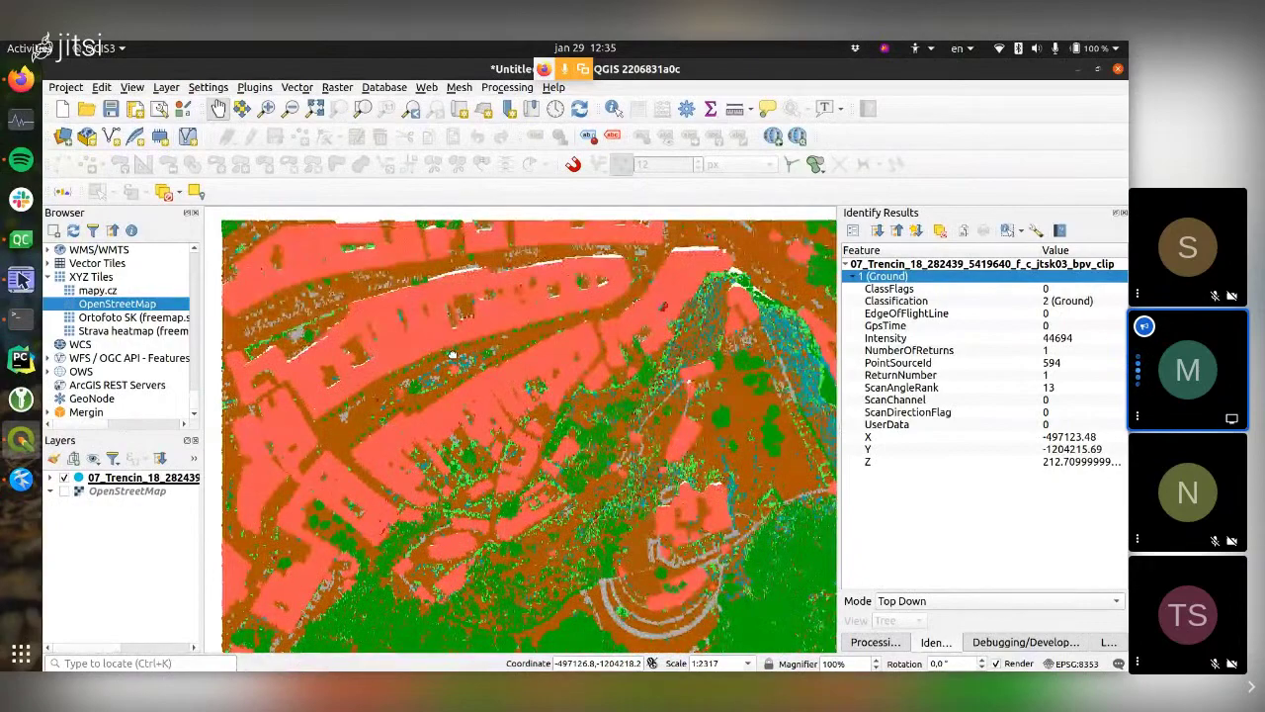
drag(453, 354, 445, 352)
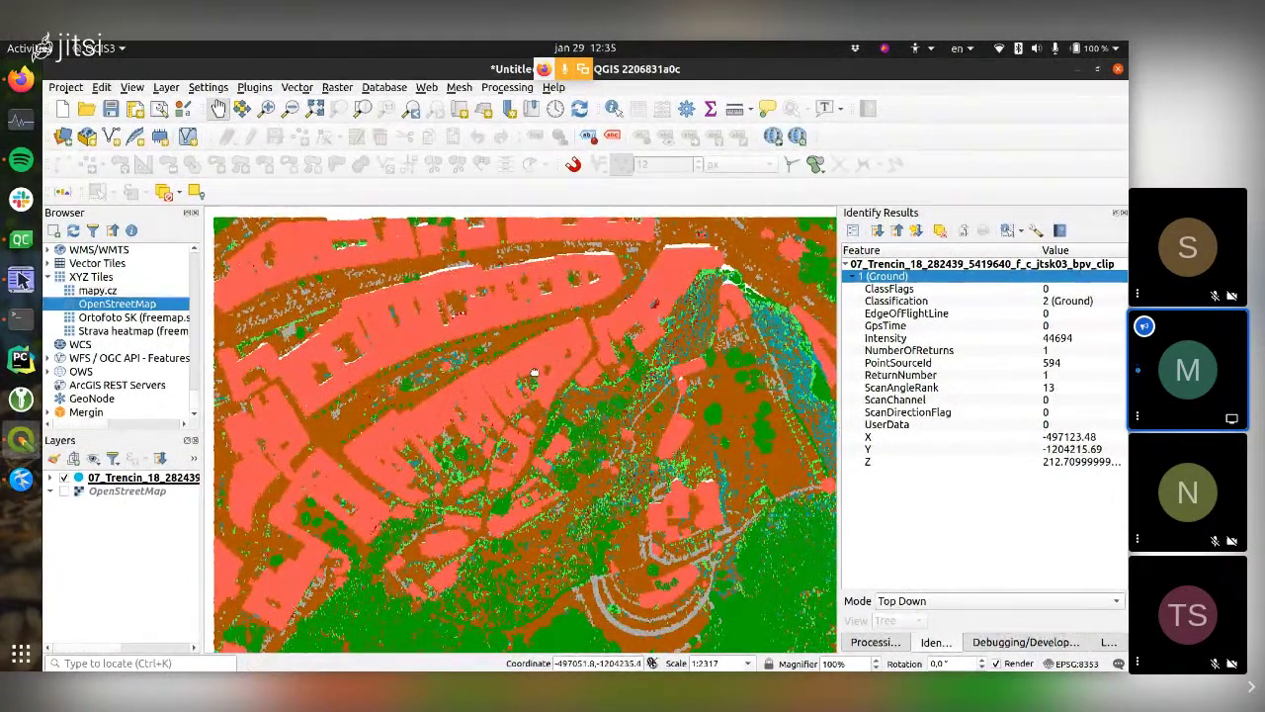
scroll(534, 369, up, 2)
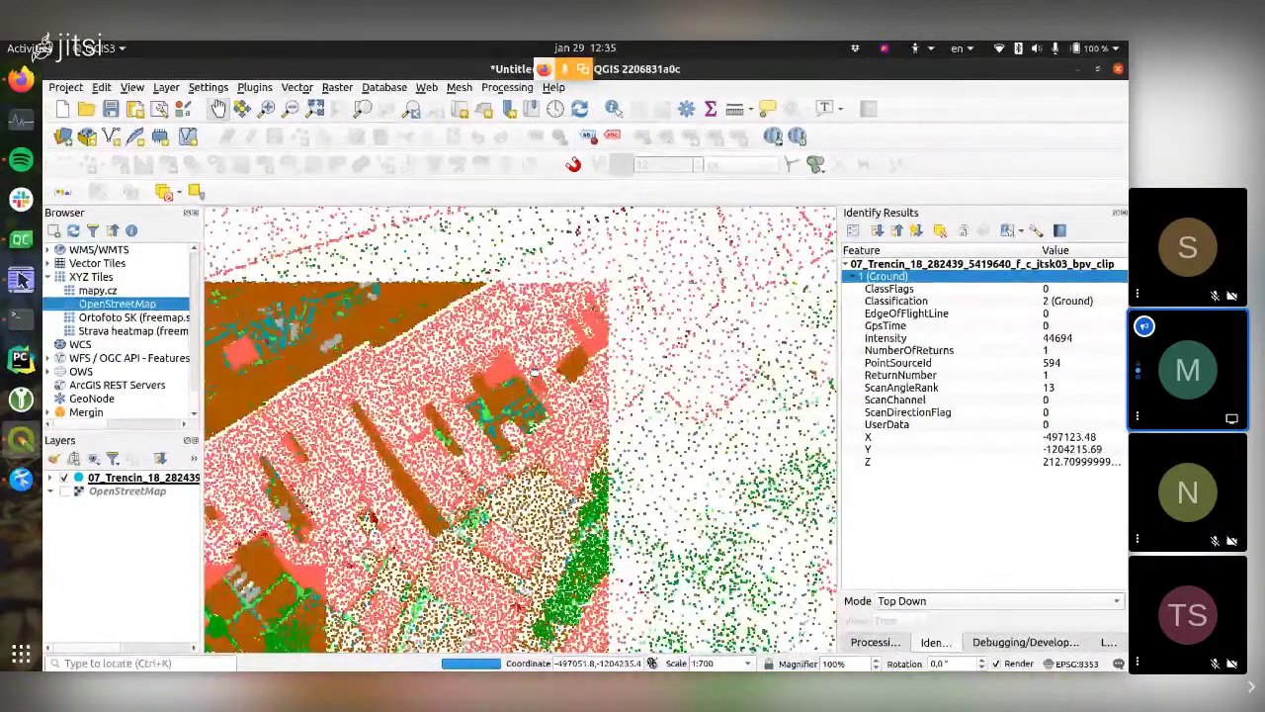
scroll(534, 372, up, 2)
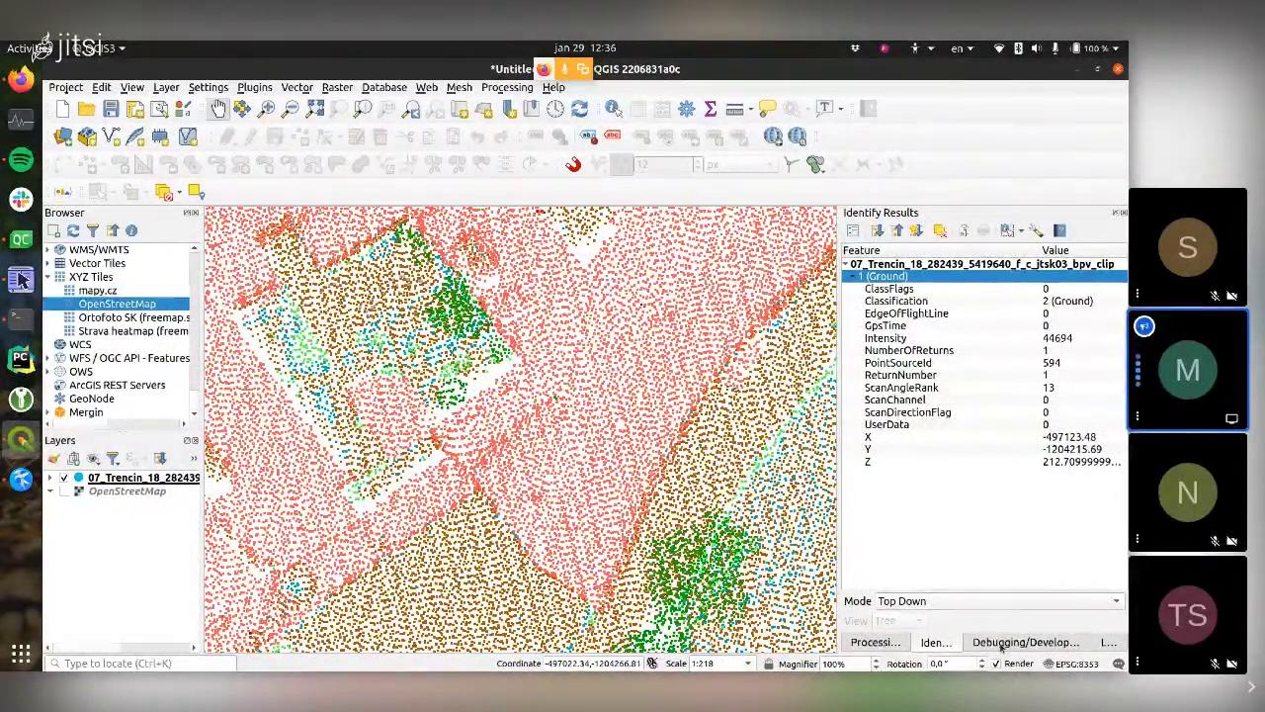
- In the point cloud's layer styling, view the attributes available for the Classification renderer and keep Classification selected
click(1105, 643)
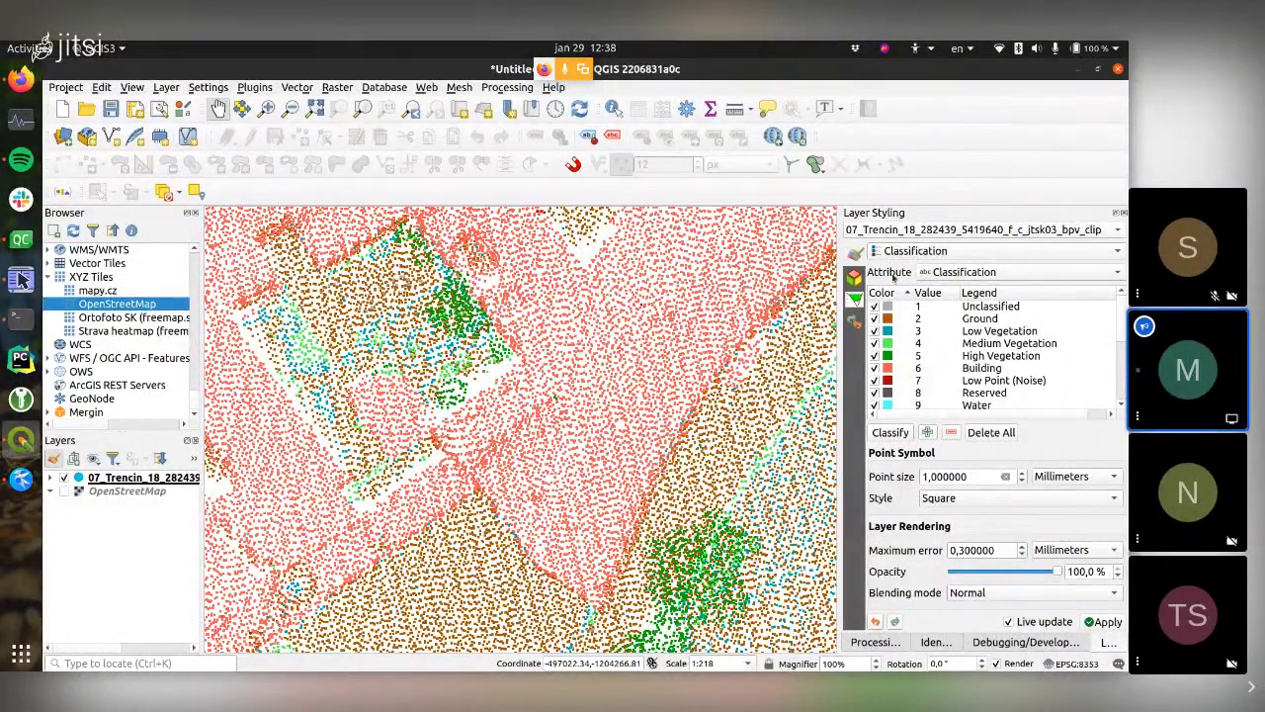
click(974, 272)
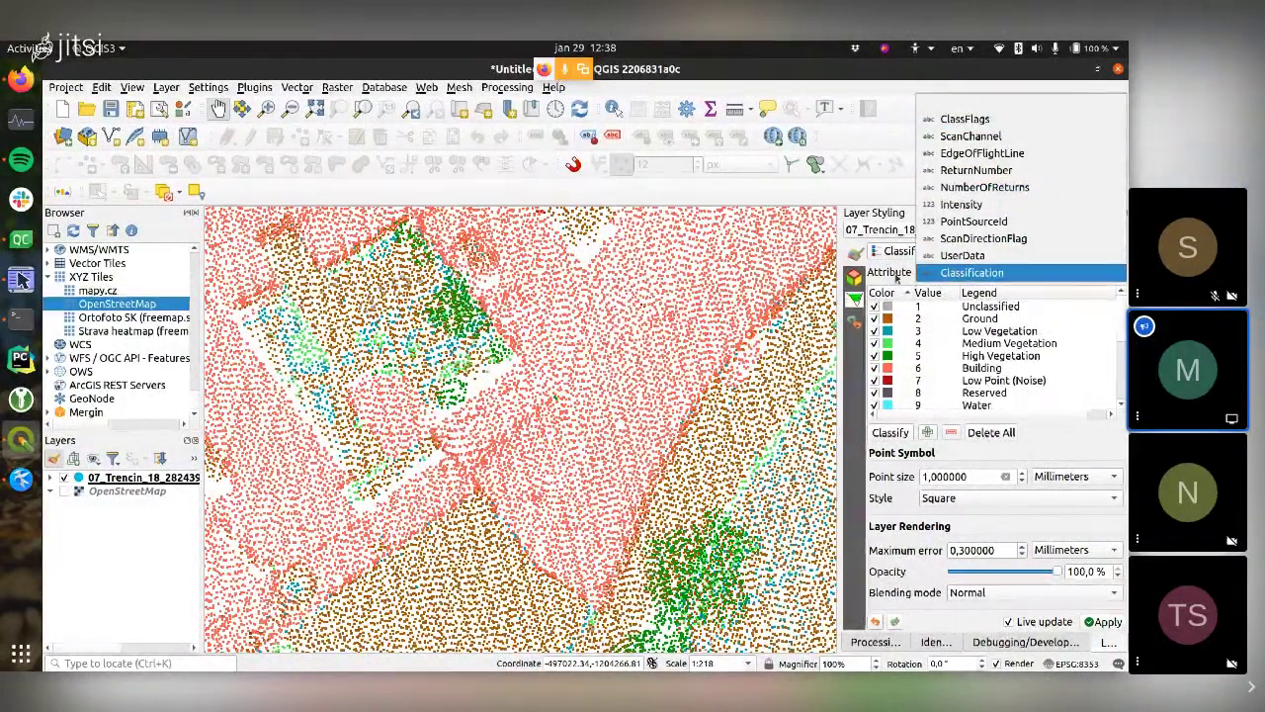
click(891, 274)
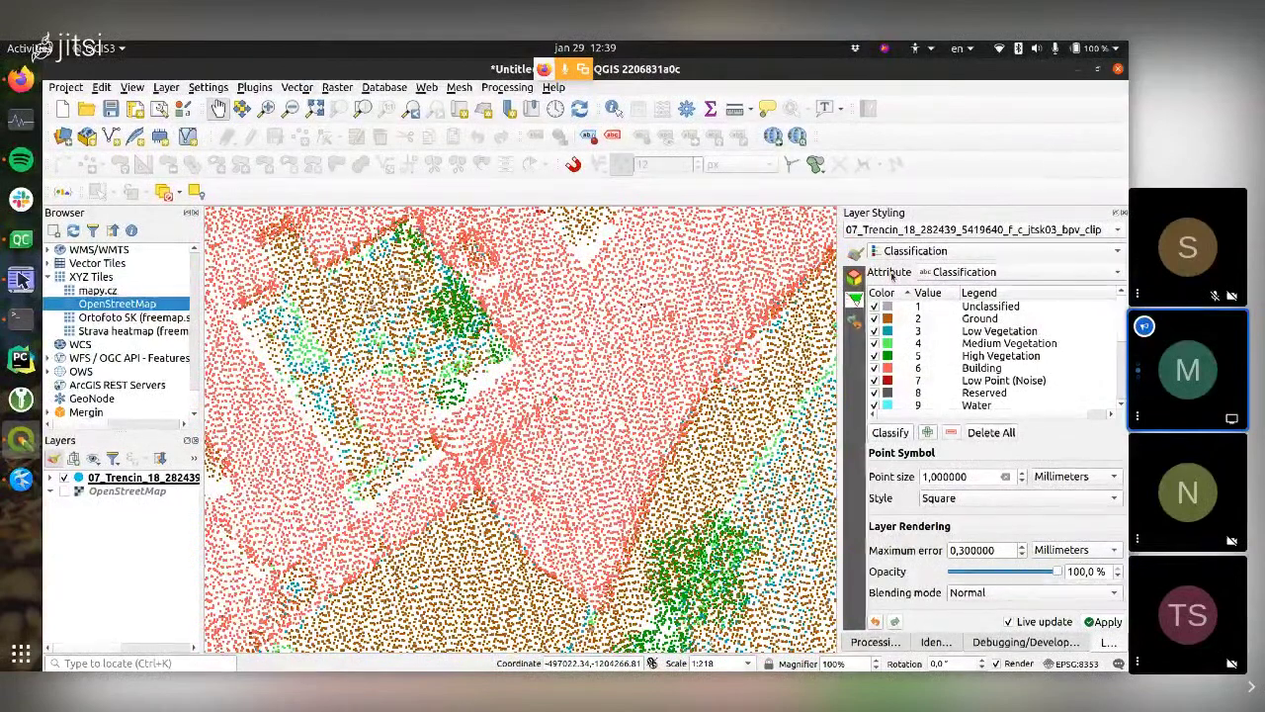
- Switch to Firefox and view the introduction on the PDAL home page at pdal.io
key(alt+Tab)
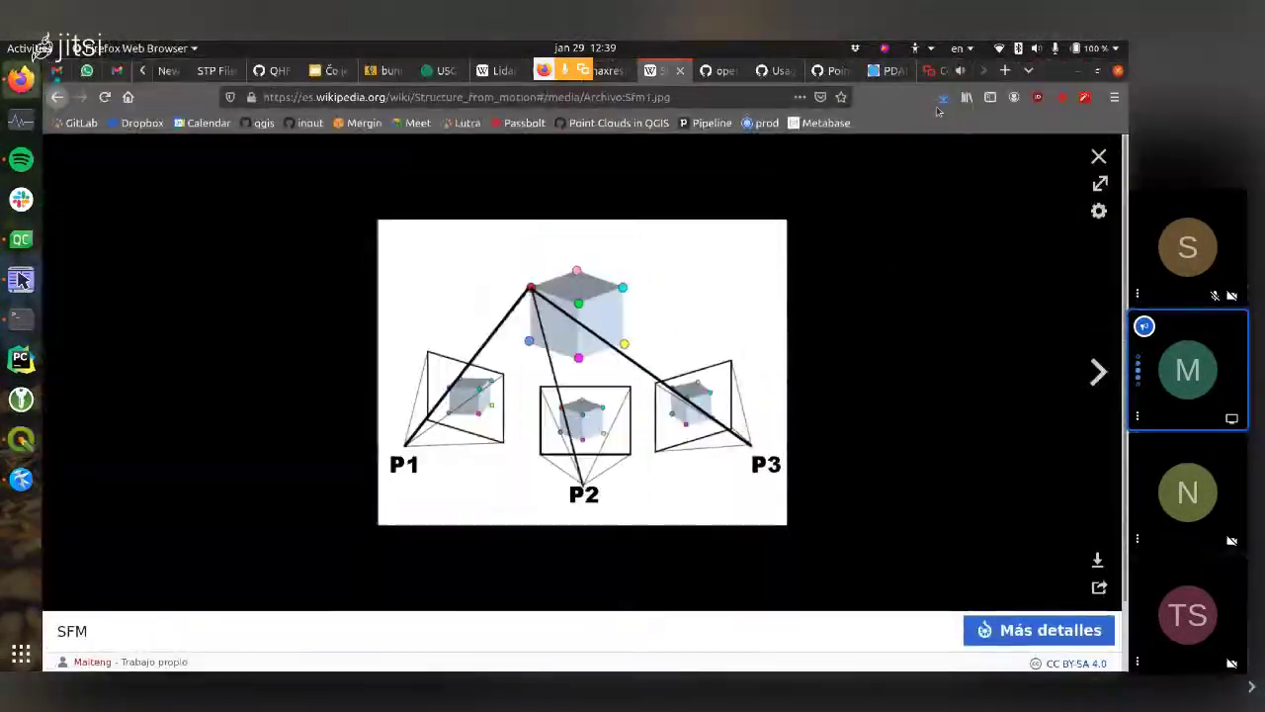
click(874, 71)
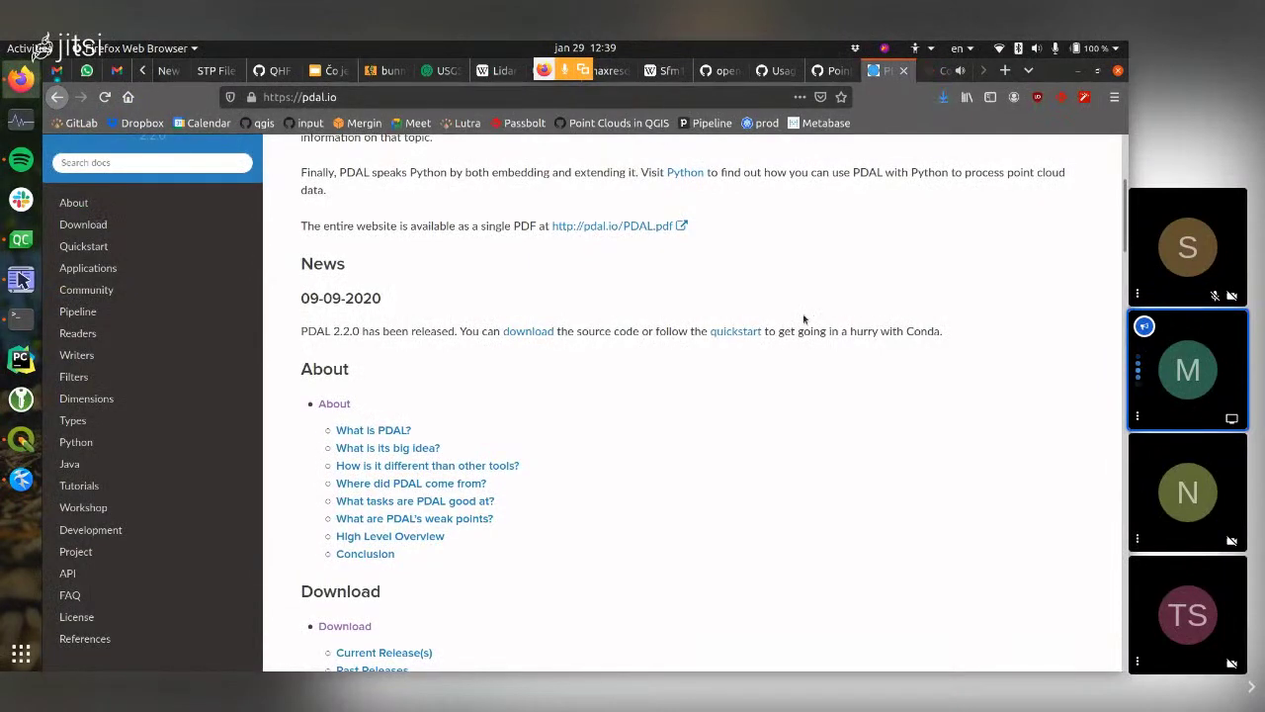
scroll(803, 318, up, 4)
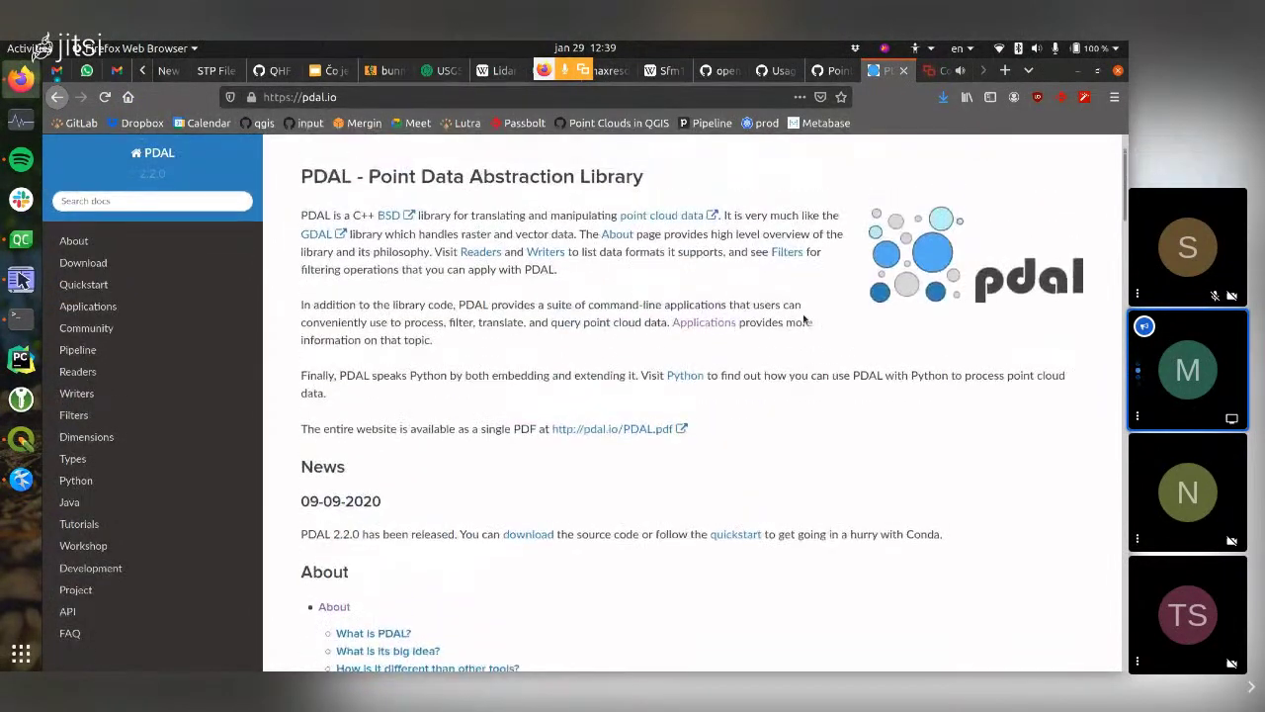
scroll(811, 301, up, 2)
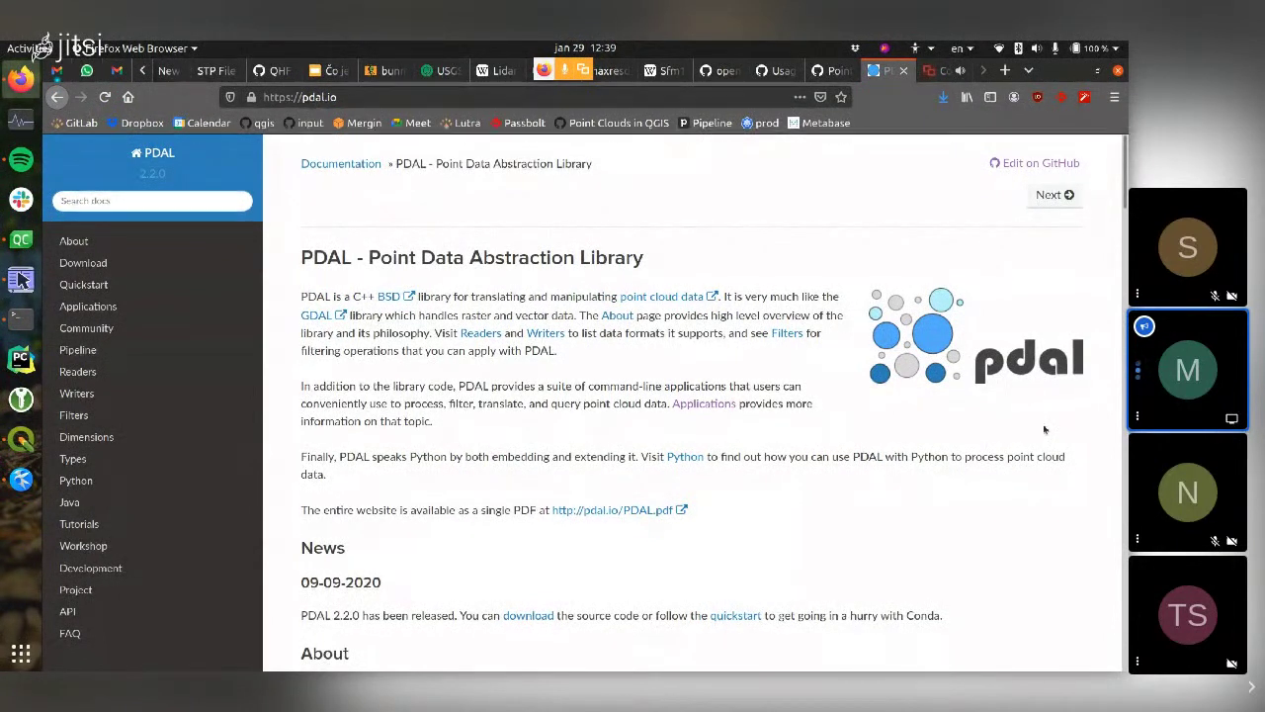
- Open the Readers page of the PDAL documentation and look through the supported point cloud formats
click(77, 376)
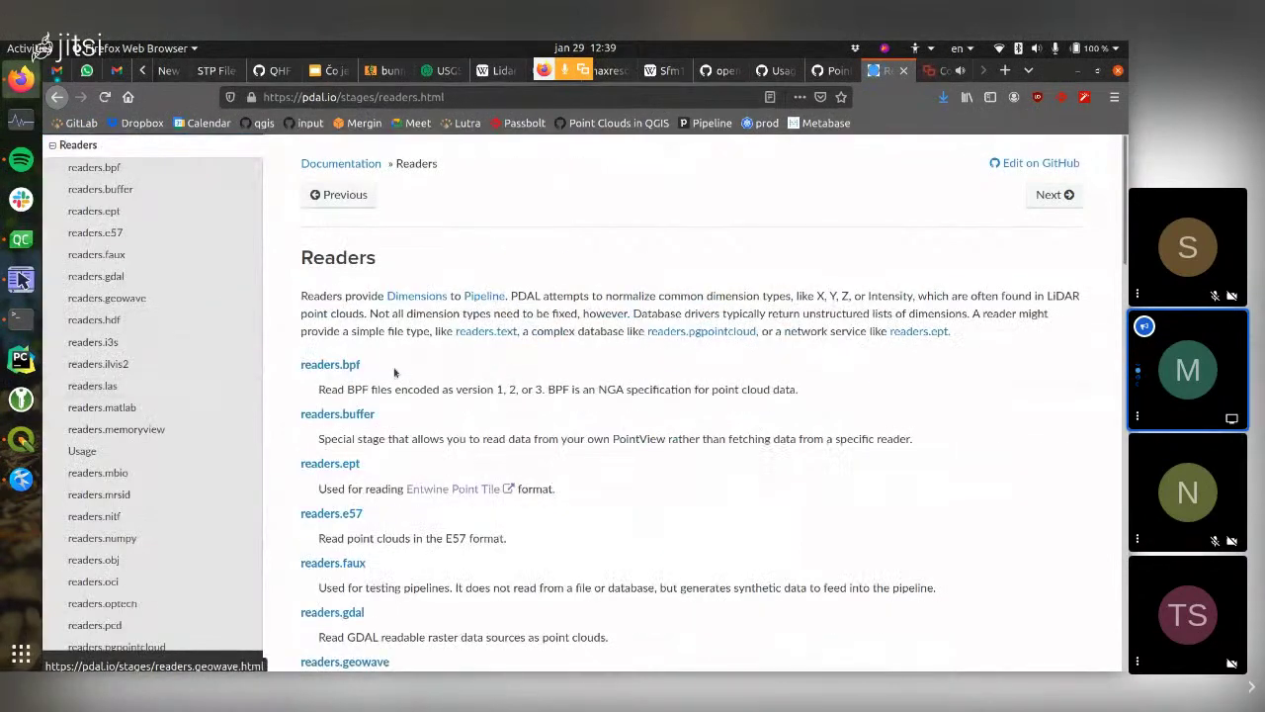
scroll(702, 334, down, 5)
scroll(707, 332, down, 10)
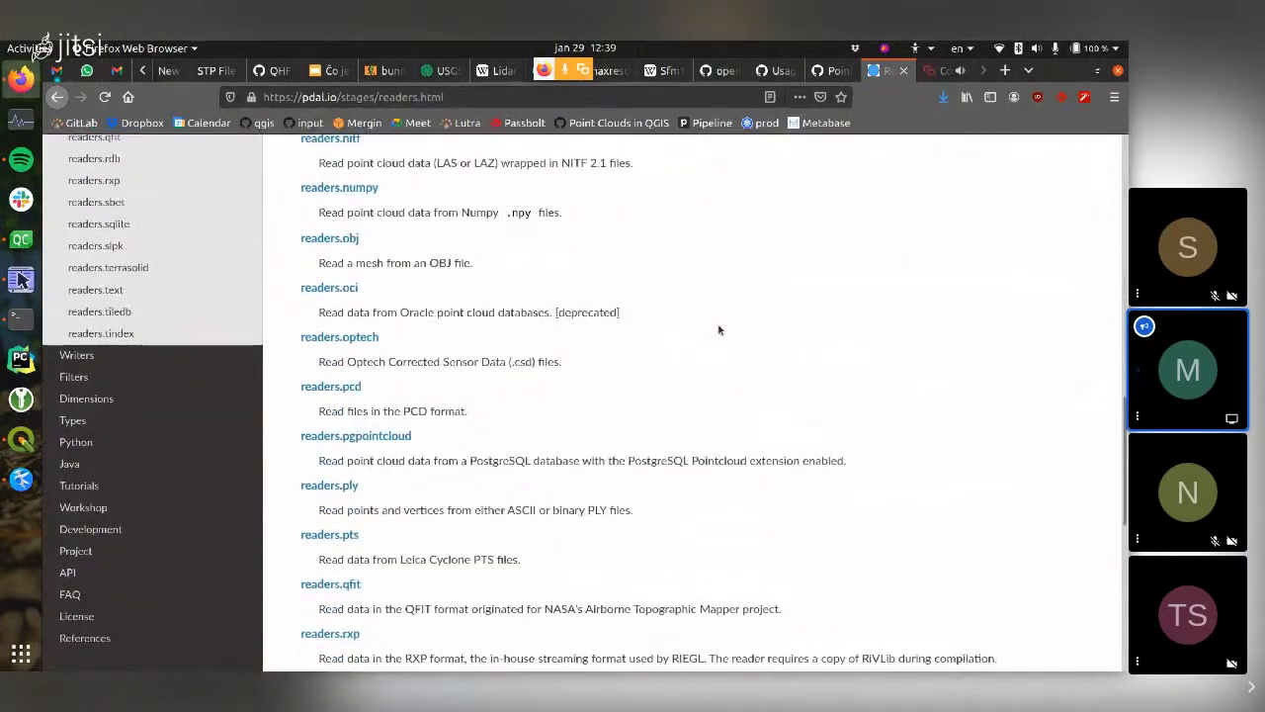
scroll(719, 330, up, 5)
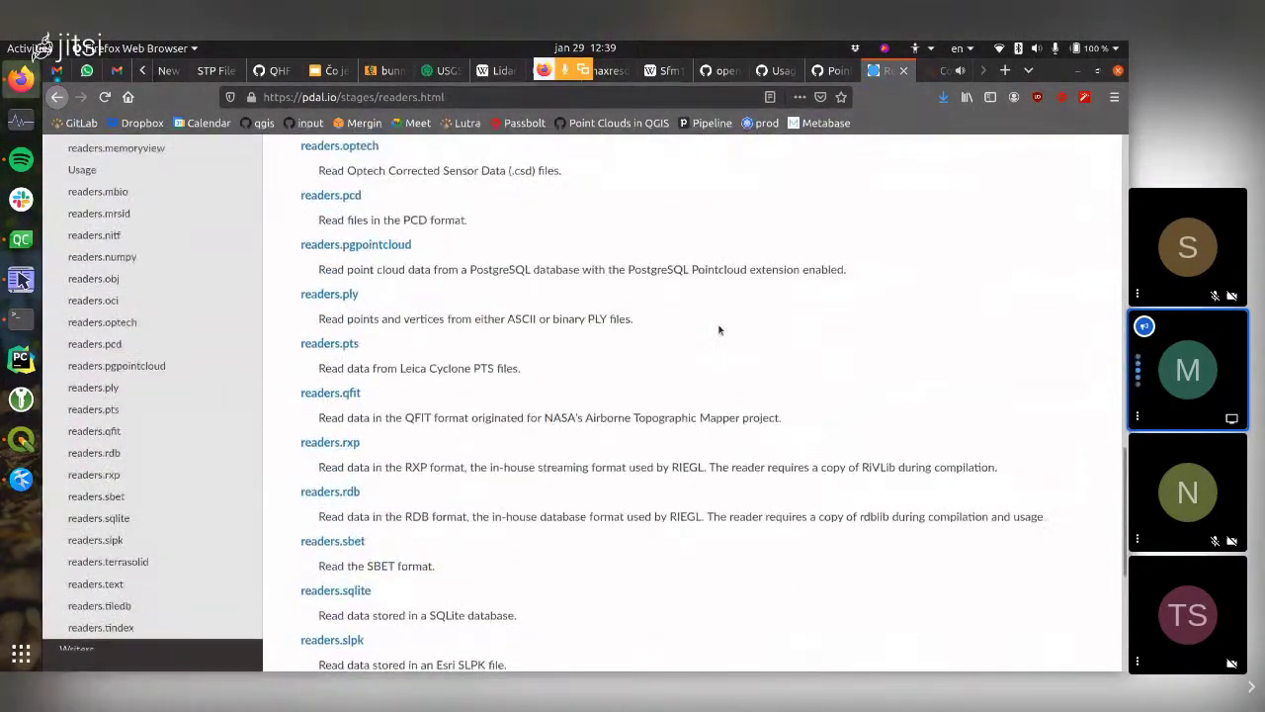
- Review the readers.las entry and its LAS version support, along with the neighbouring formats on the PDAL Readers page
scroll(718, 330, up, 5)
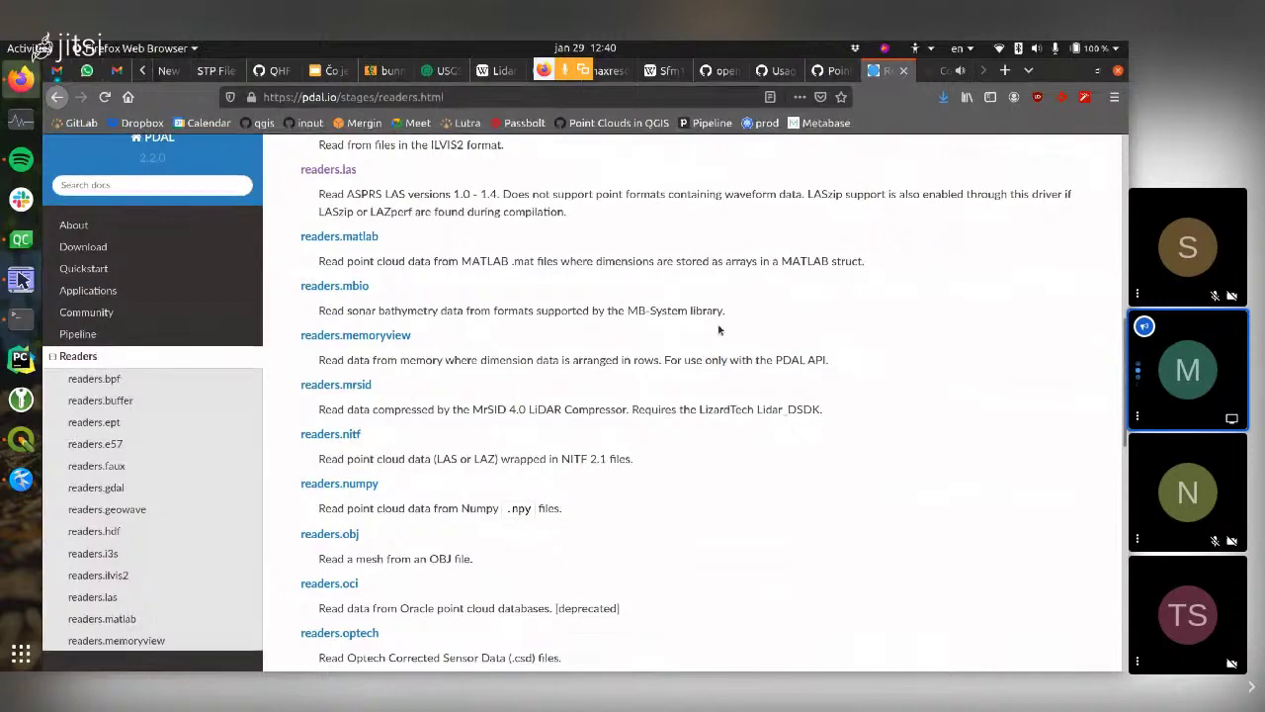
scroll(719, 330, up, 3)
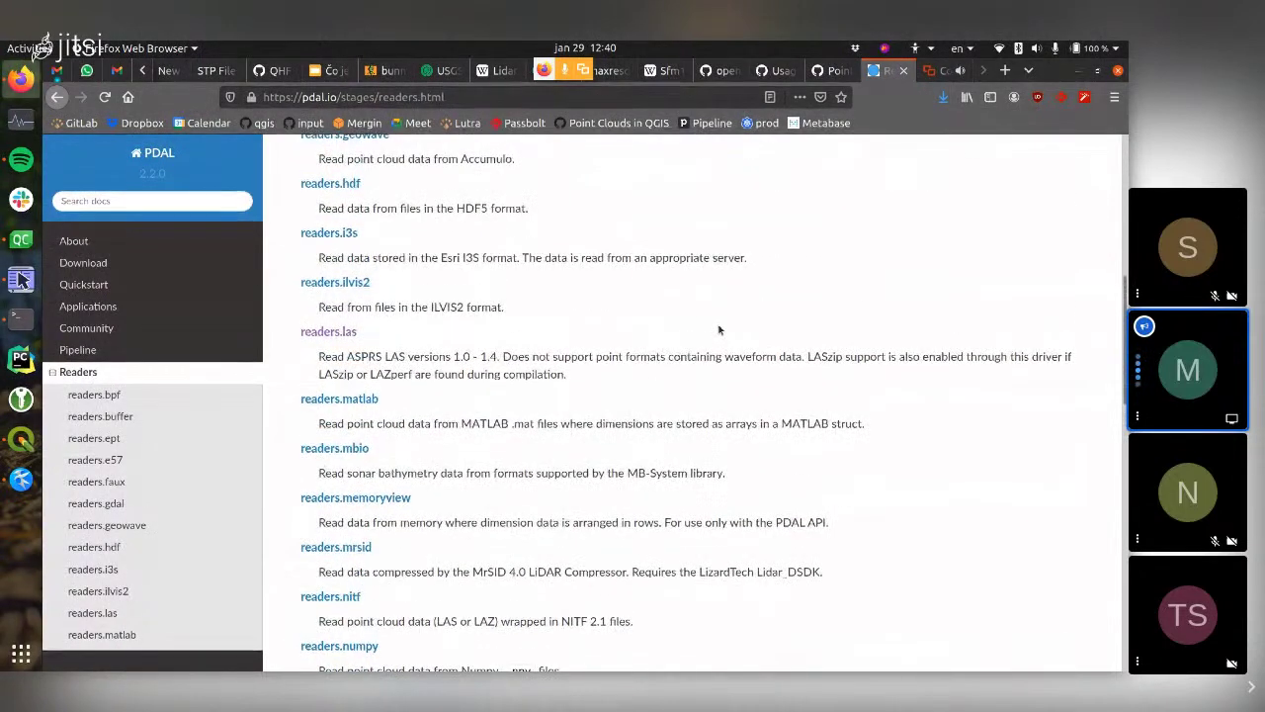
scroll(718, 330, up, 1)
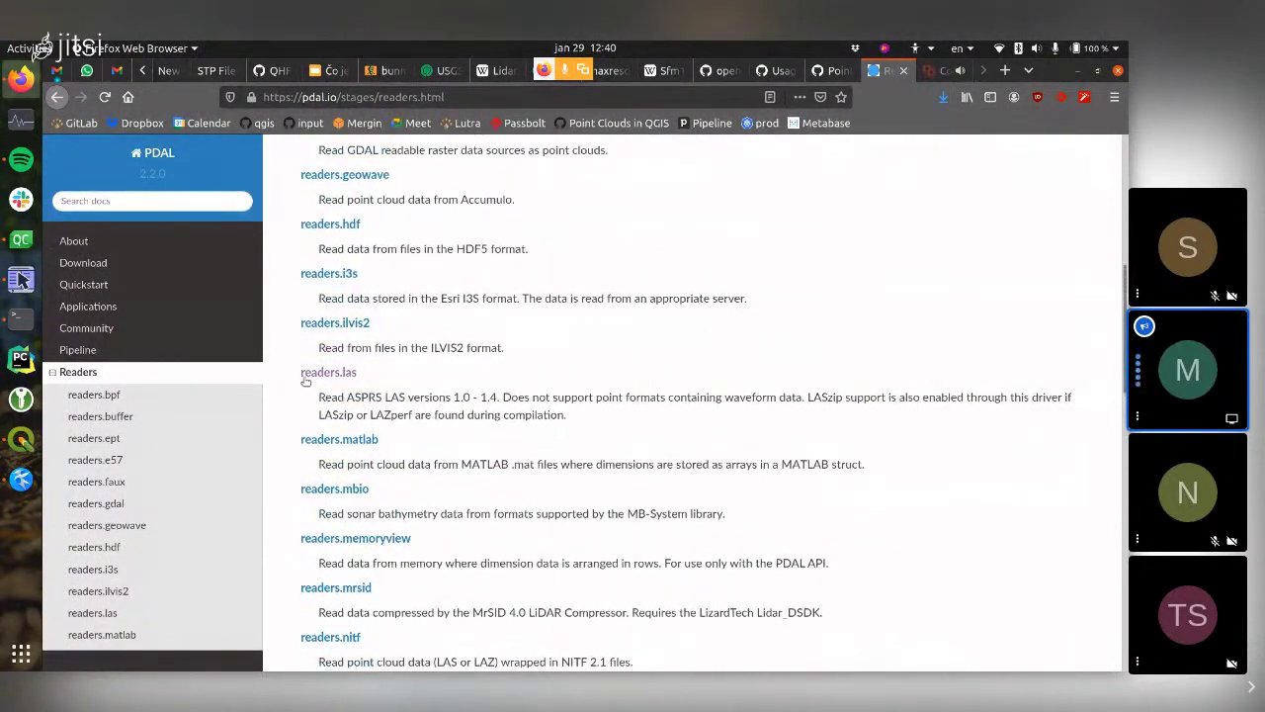
drag(307, 362, 585, 422)
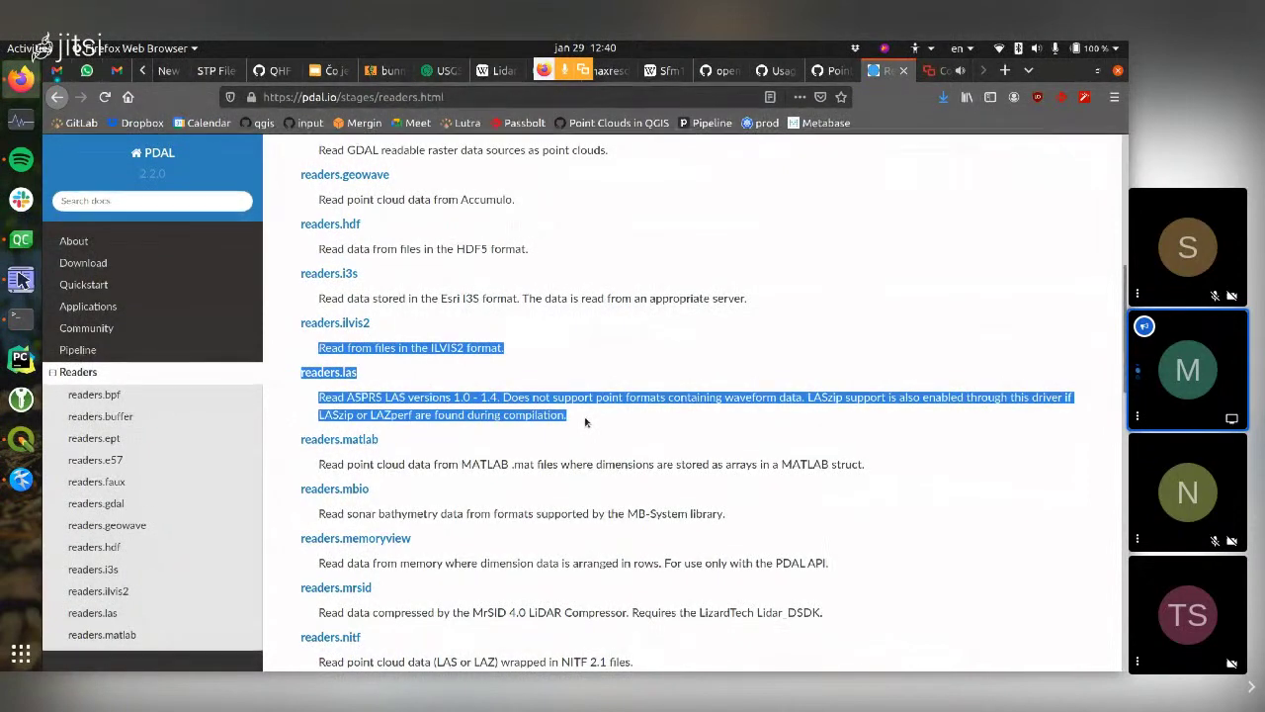
click(585, 422)
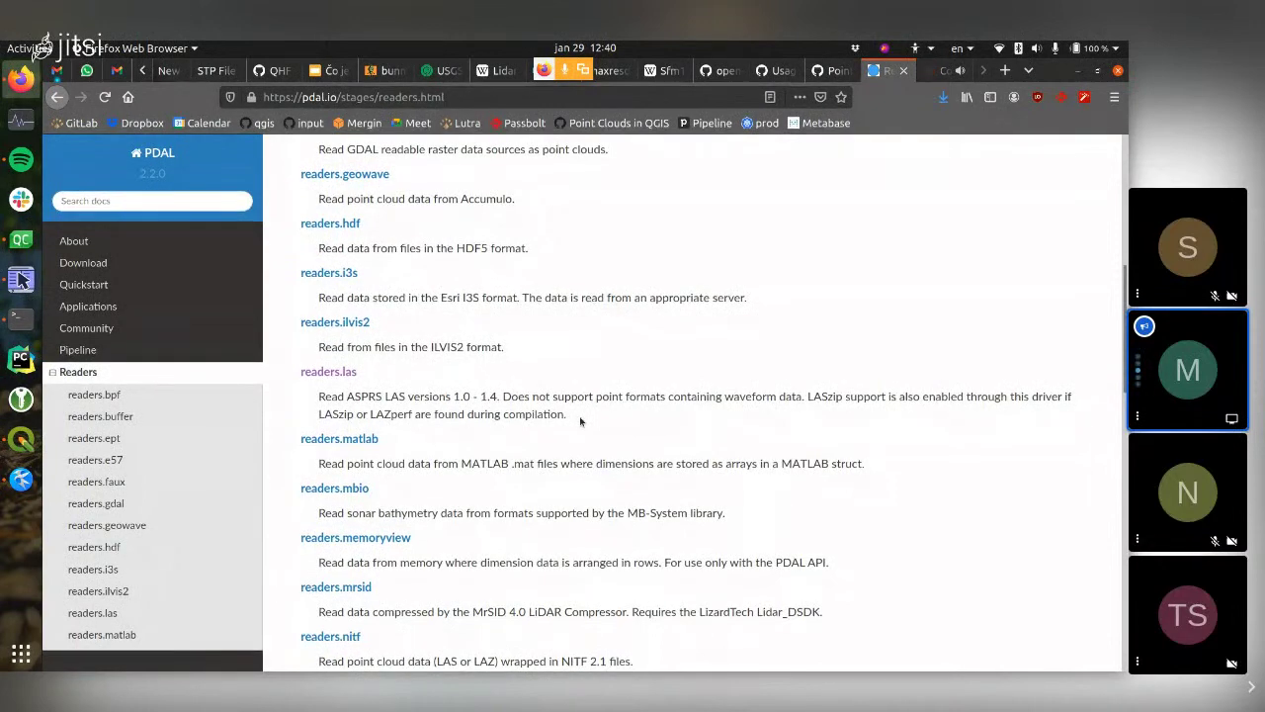
scroll(757, 412, down, 3)
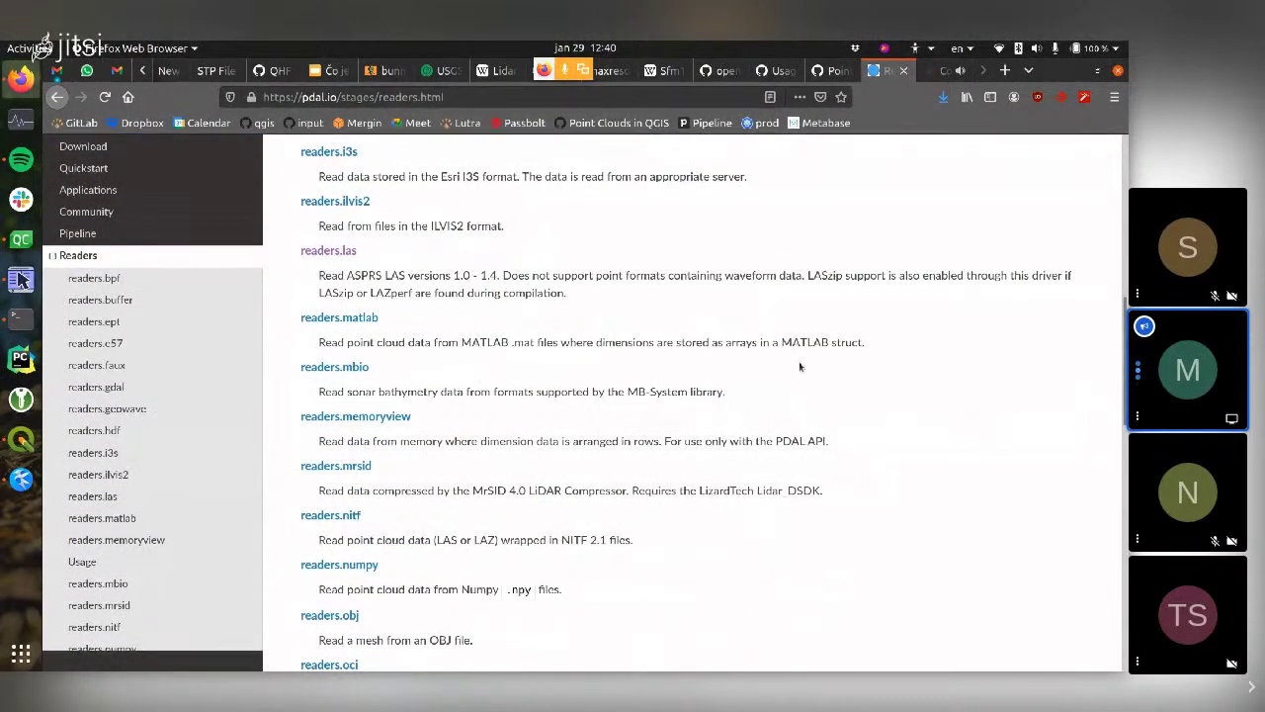
scroll(800, 367, down, 2)
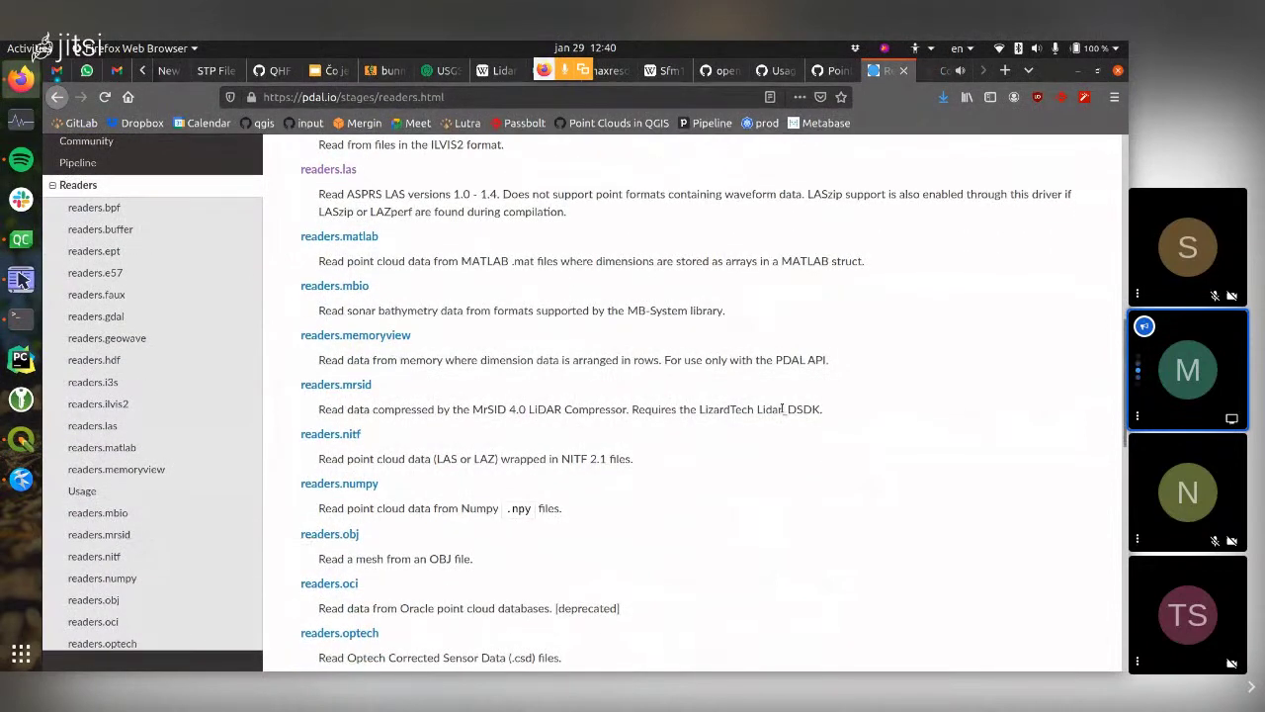
scroll(781, 407, down, 8)
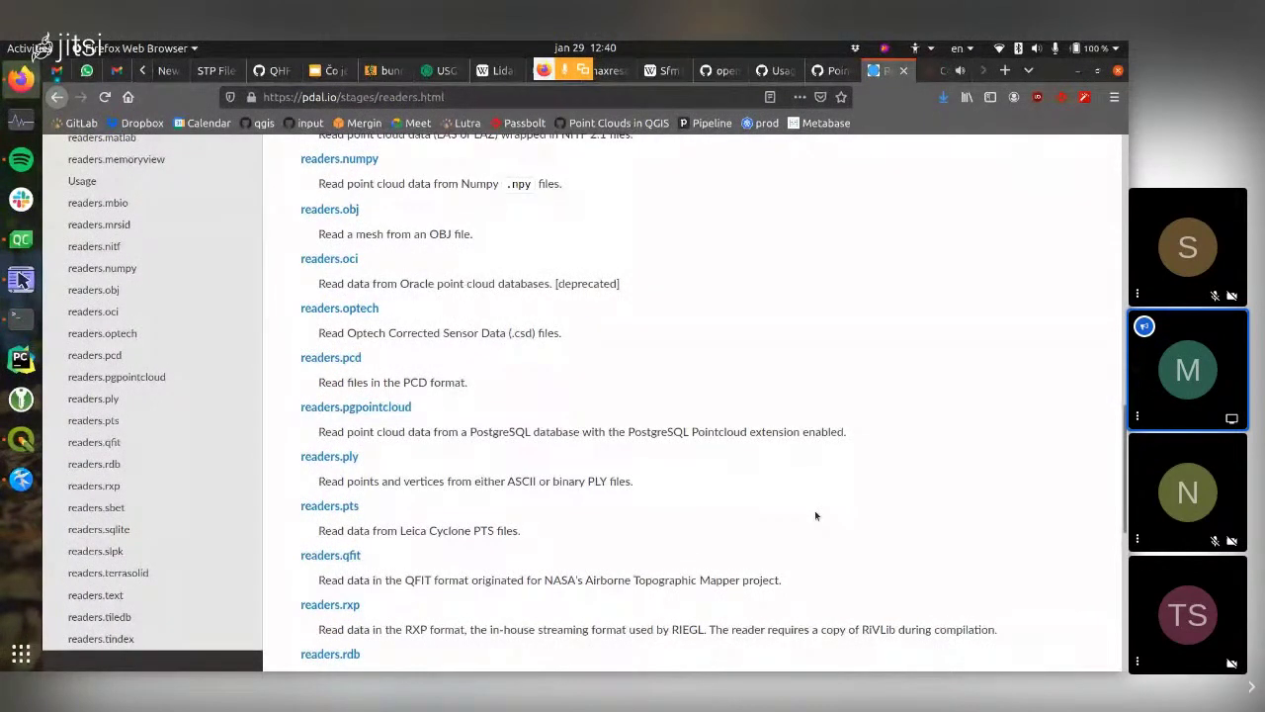
scroll(581, 387, up, 5)
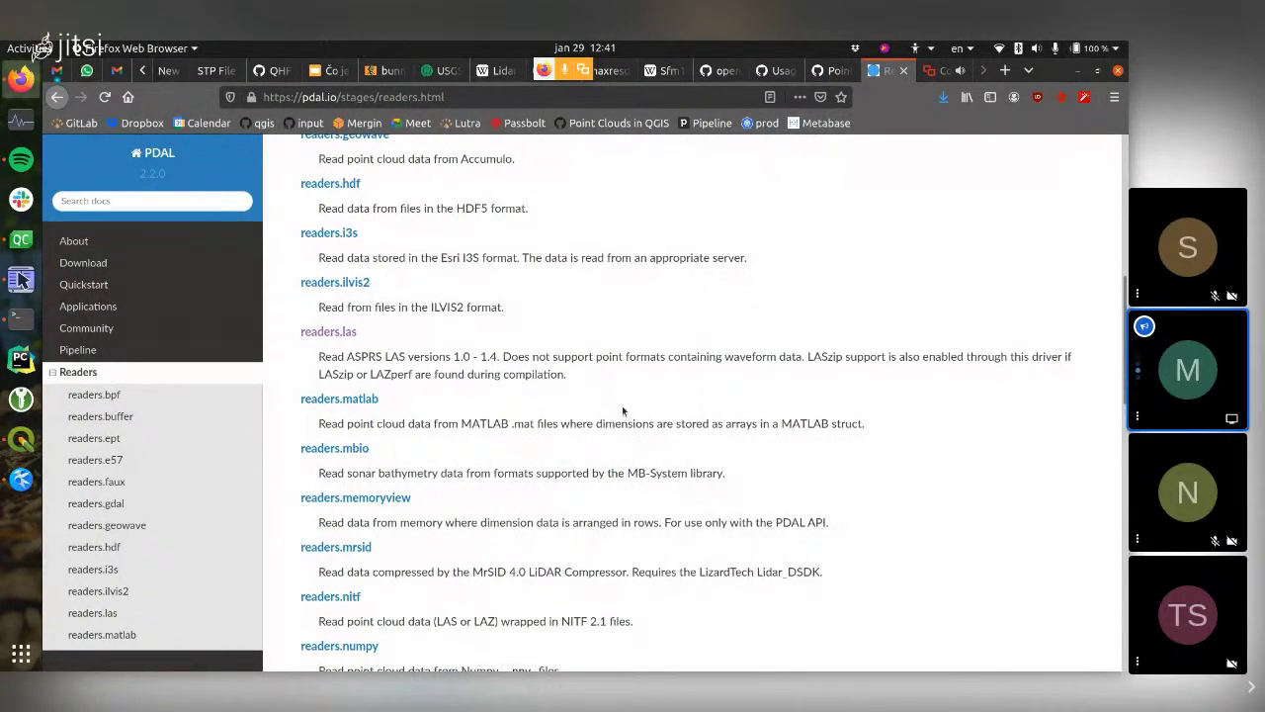
- Switch to QGIS and examine the classified point cloud from the full overview down to the individual castle buildings
key(alt+Tab)
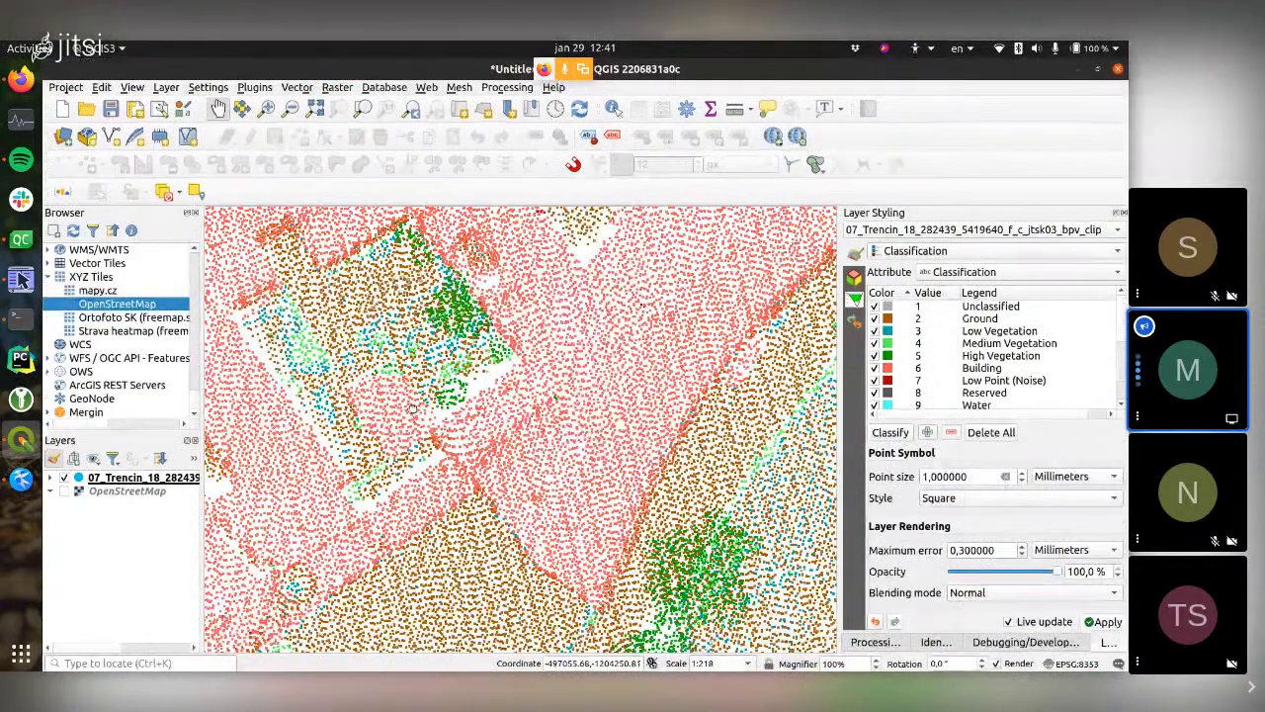
scroll(412, 408, down, 7)
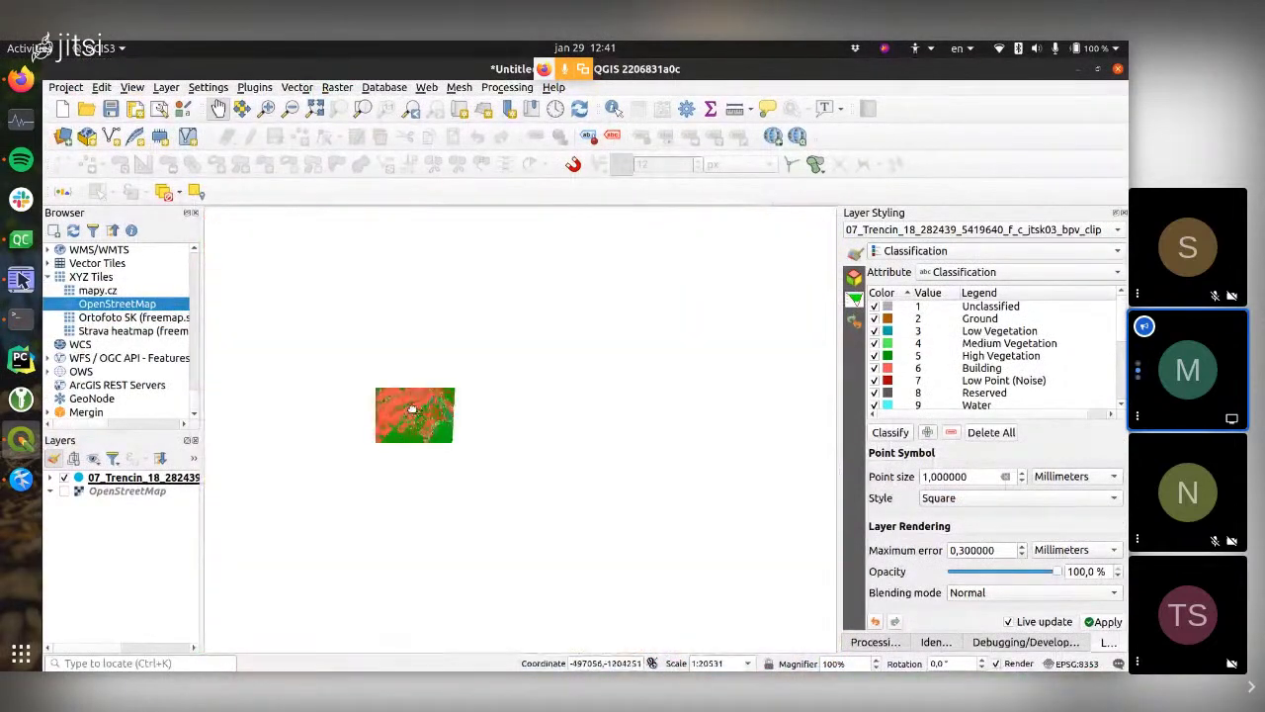
drag(411, 408, 490, 408)
scroll(490, 408, up, 2)
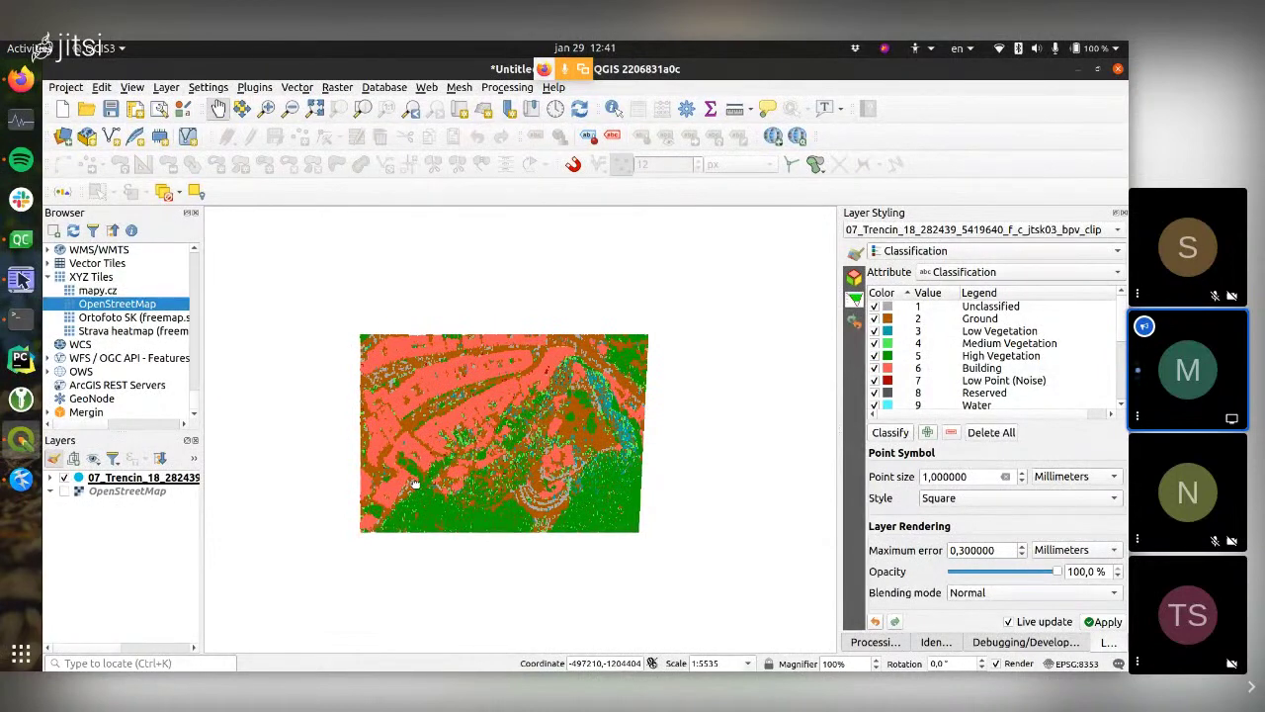
scroll(415, 483, up, 2)
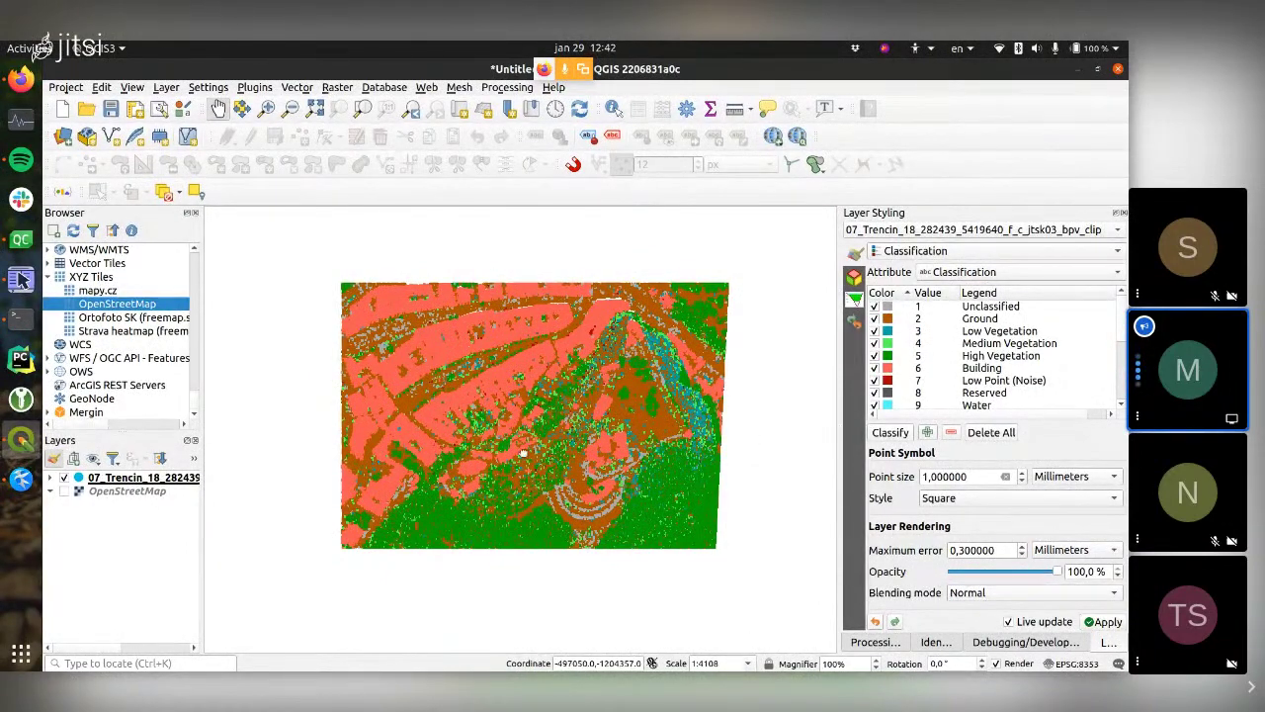
scroll(520, 448, up, 1)
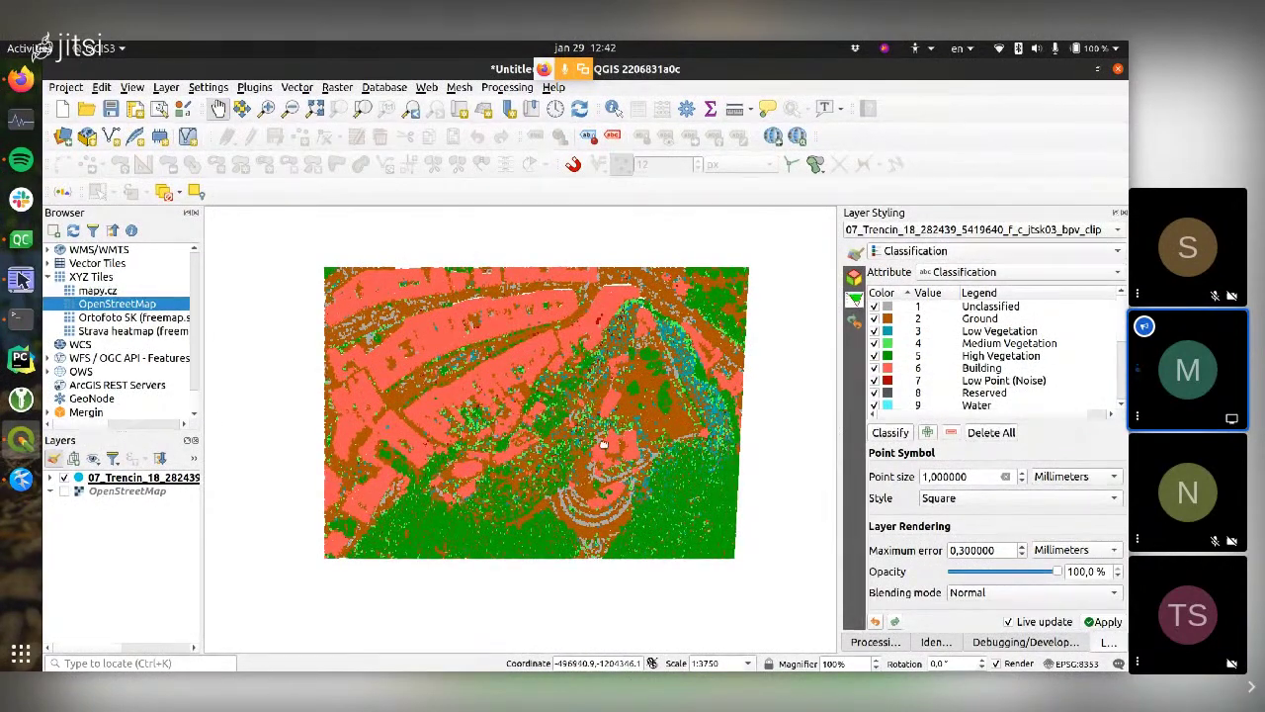
scroll(600, 444, up, 3)
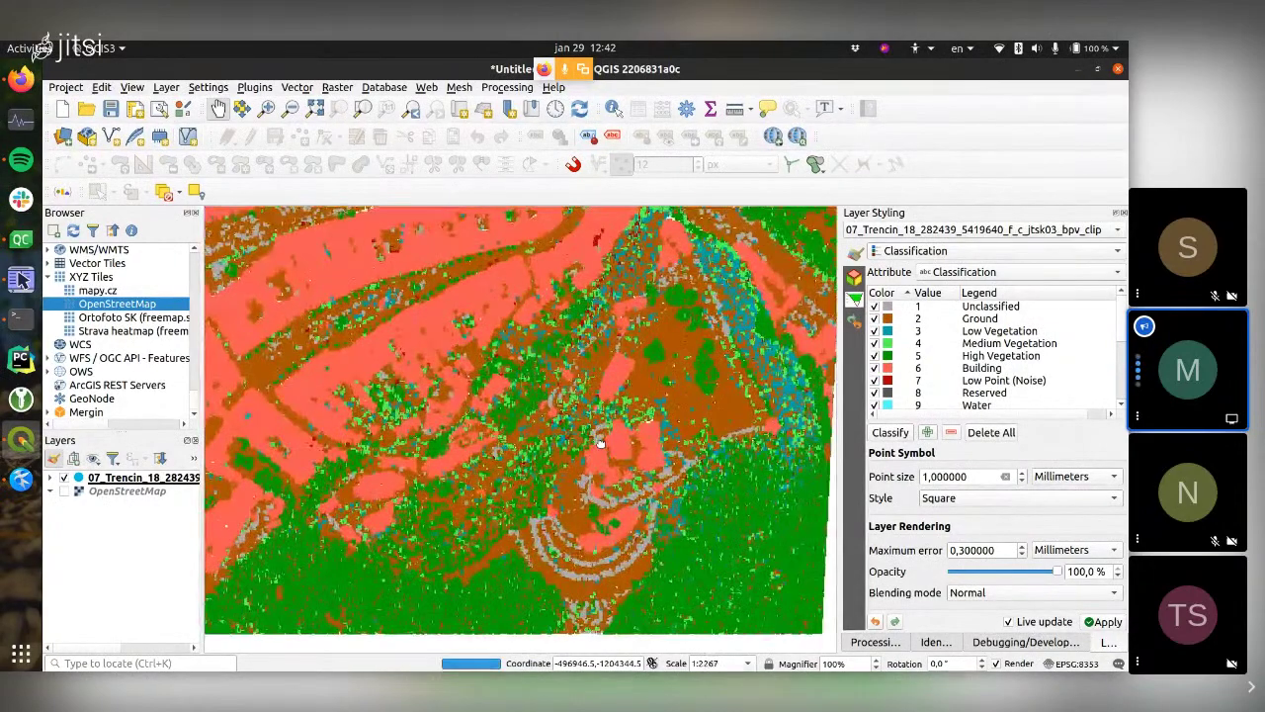
scroll(600, 444, up, 5)
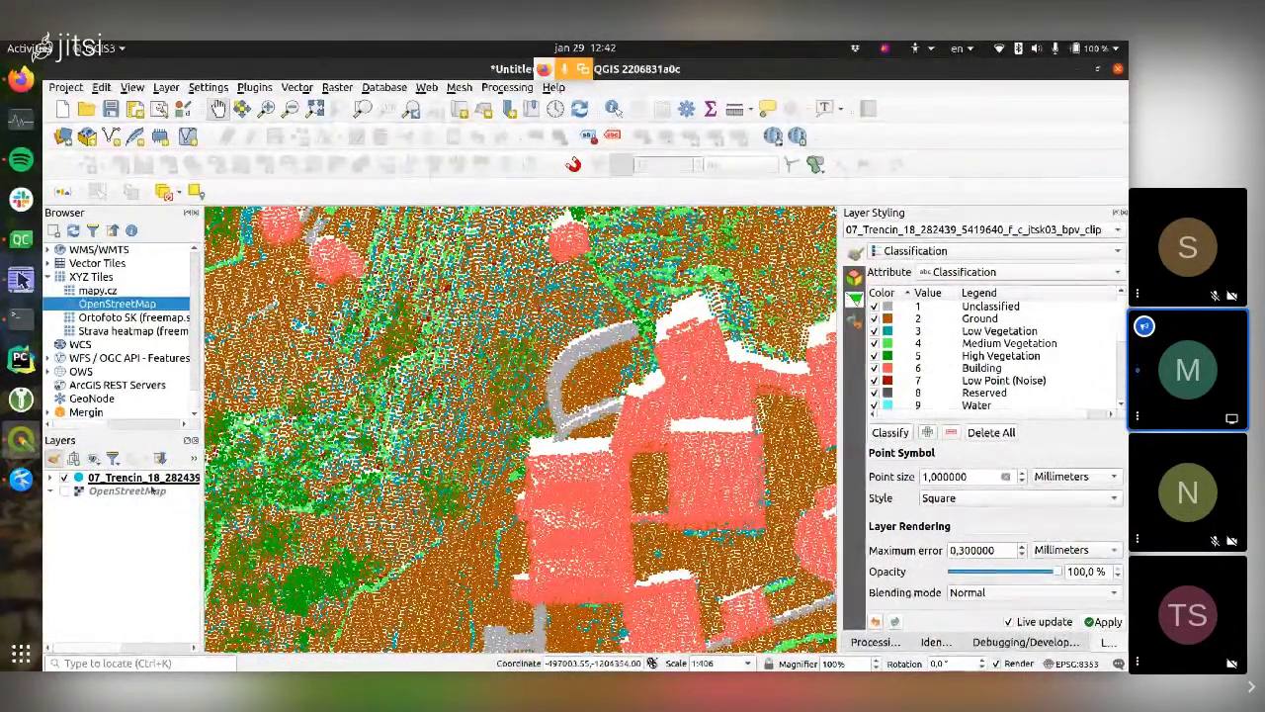
- Start a new project without saving and load 07_Trencin_18_282439_5419640_f_c_jtsk03_bpv_clip.laz from Krusader's tn-hrad folder into it
click(140, 478)
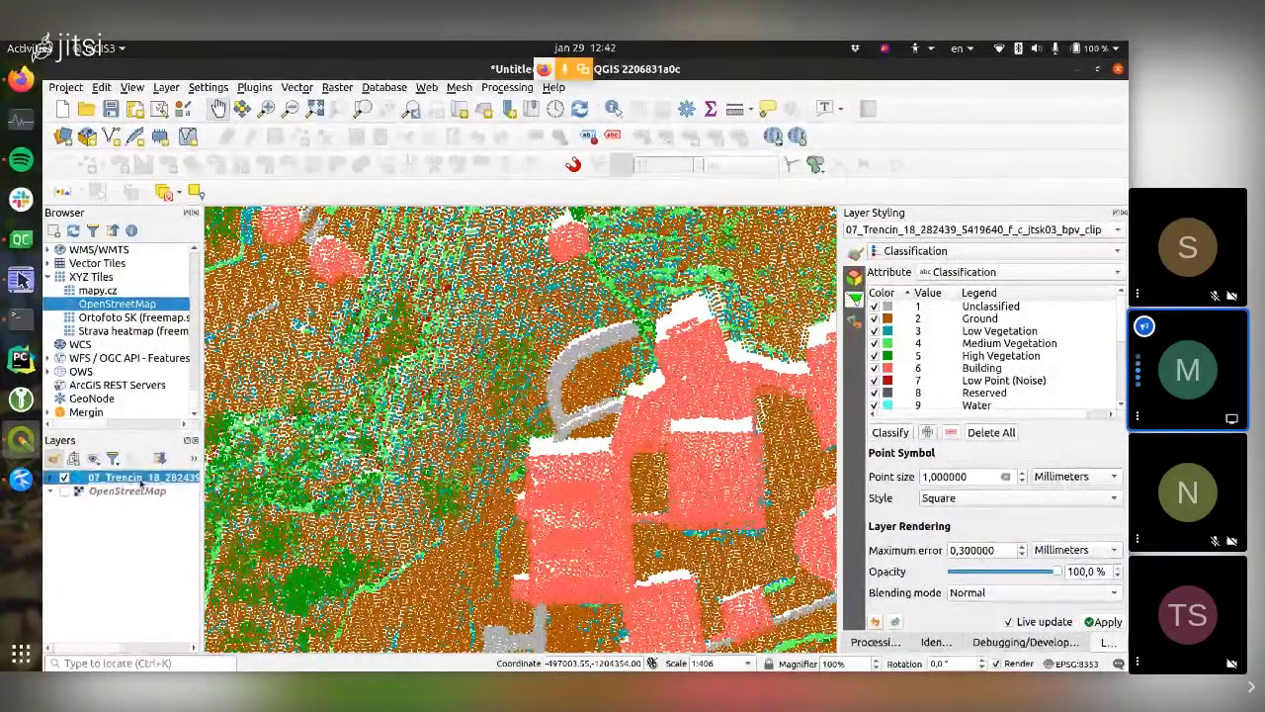
click(62, 108)
click(541, 396)
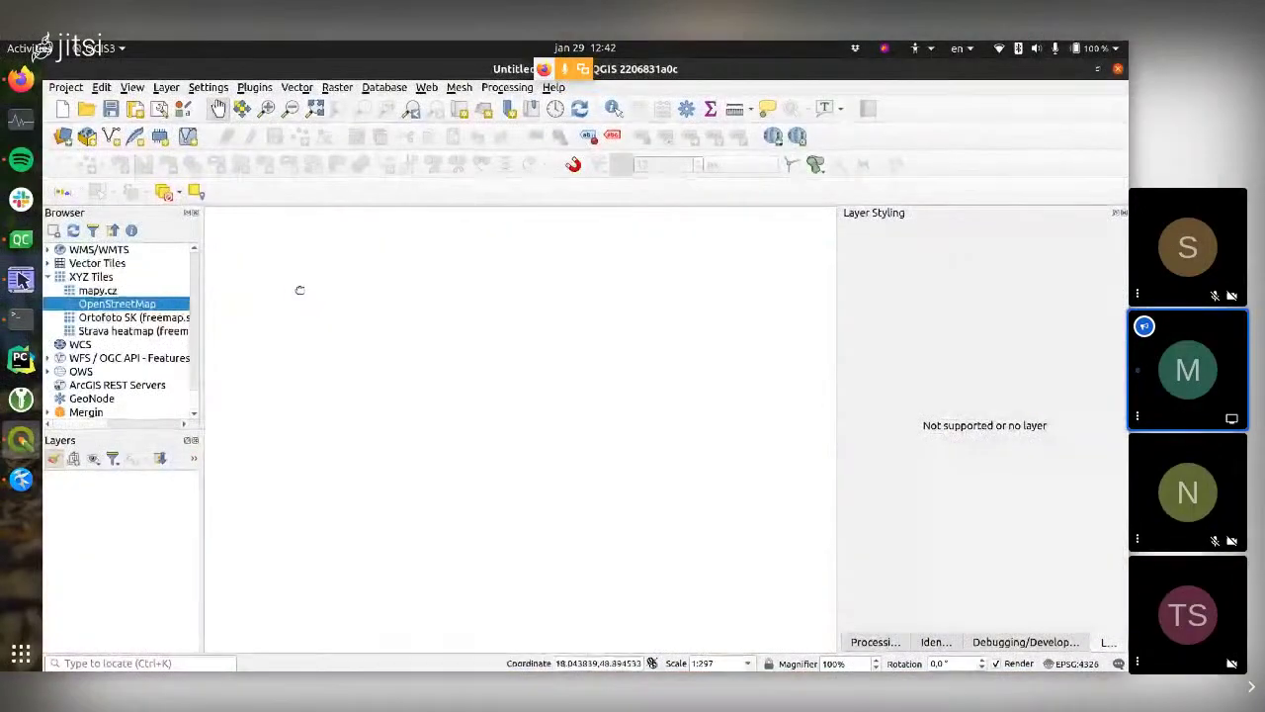
click(22, 281)
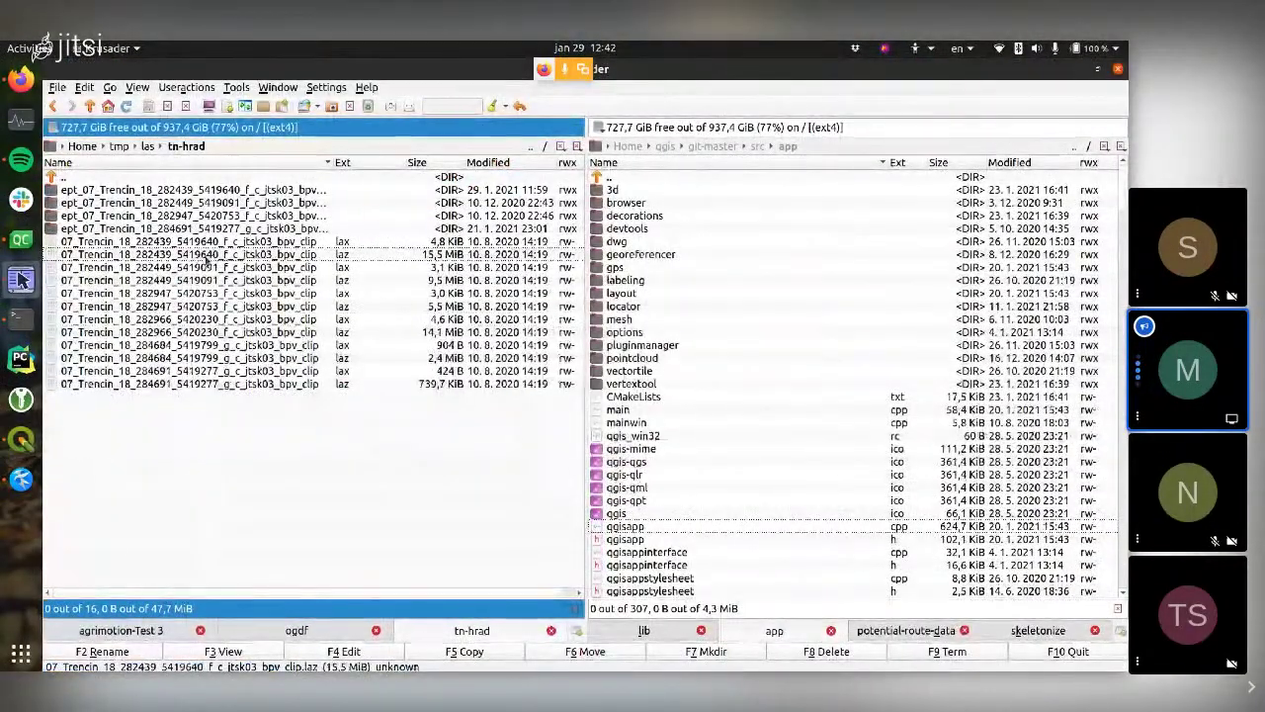
click(22, 281)
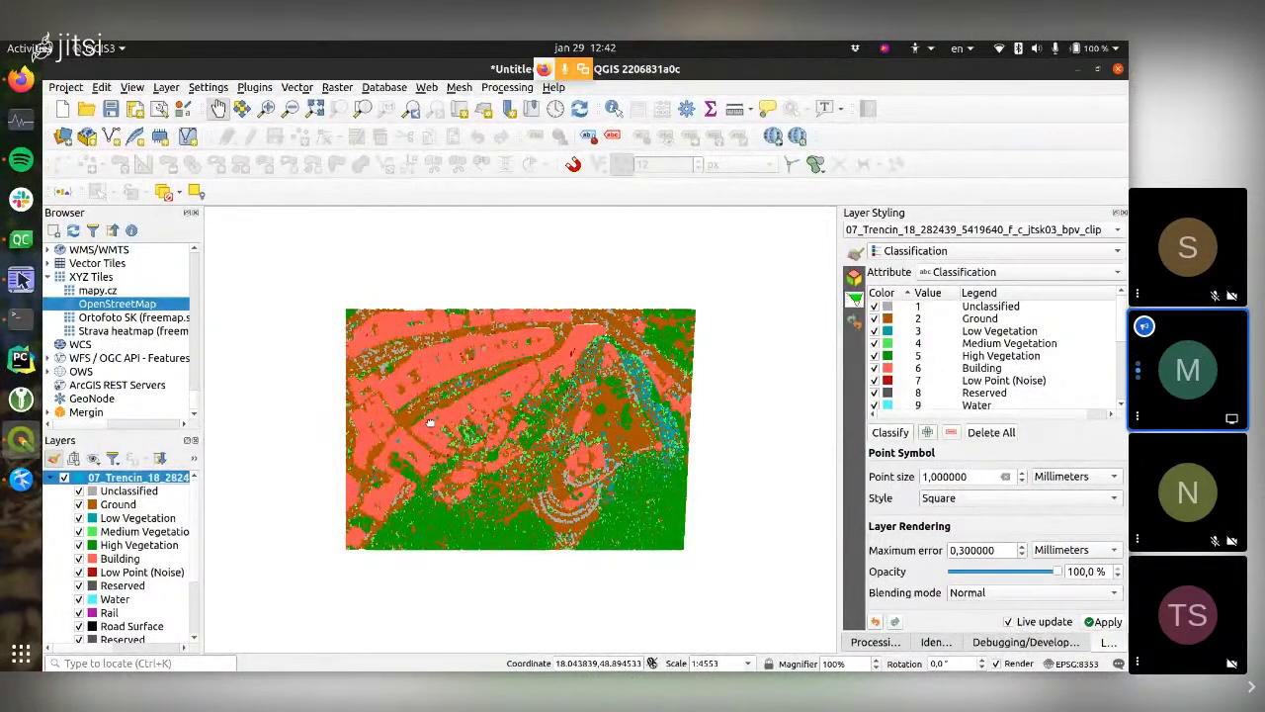
- Dismiss the point cloud layer's options and start a new empty project in place of the current one
right_click(153, 477)
mouse_move(233, 648)
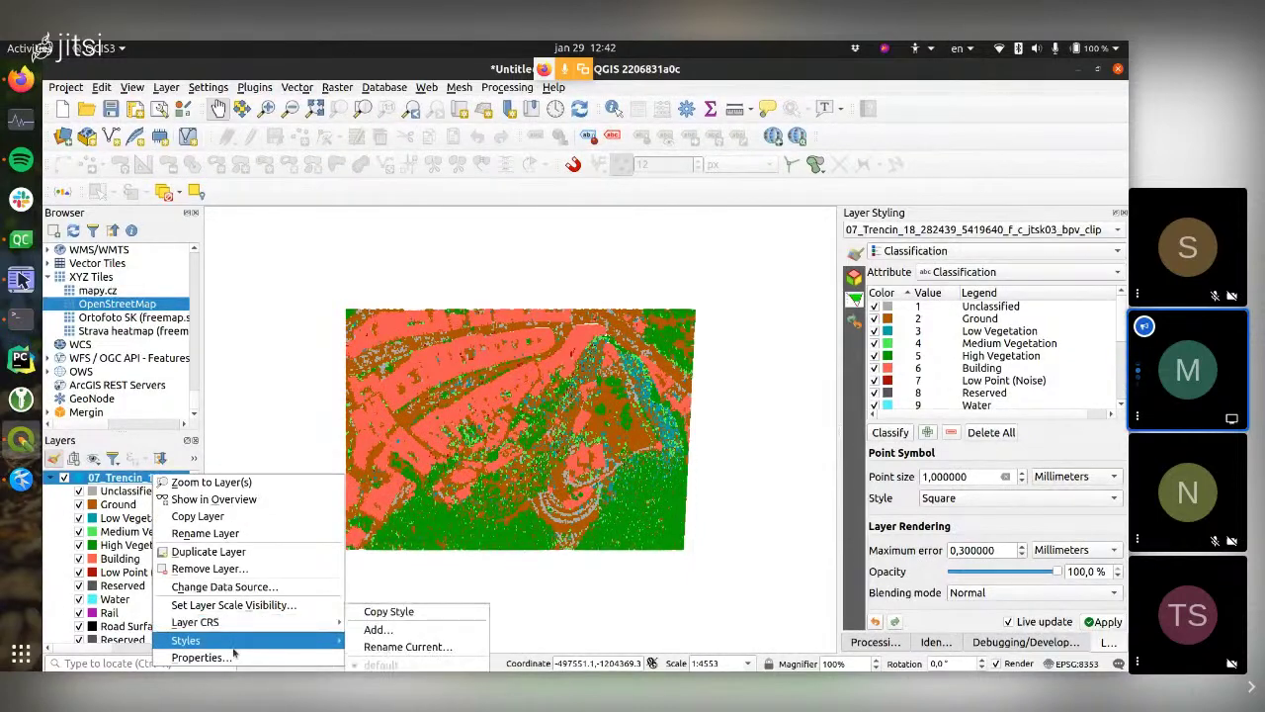
key(Escape)
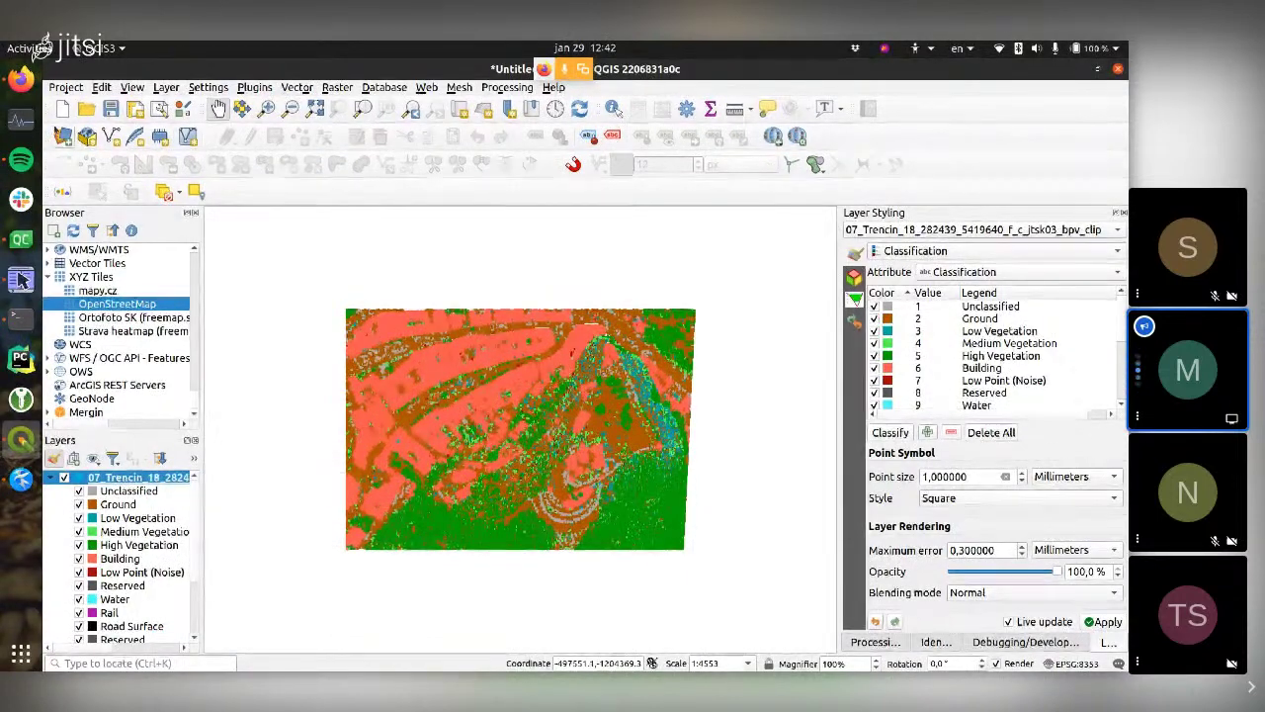
key(ctrl+n)
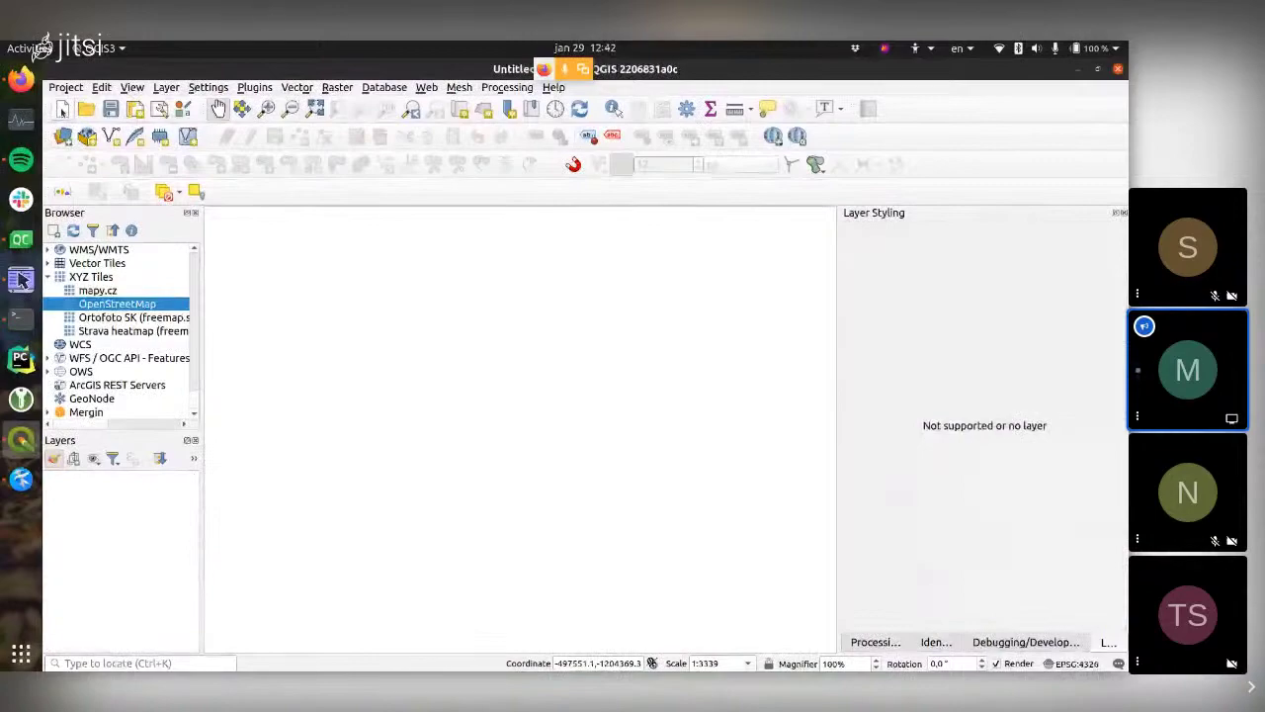
- Switch to Krusader and open the ept_07_Trencin_18_282439_5419640_f_c_jtsk03_bpv_clip index folder inside tn-hrad
click(20, 280)
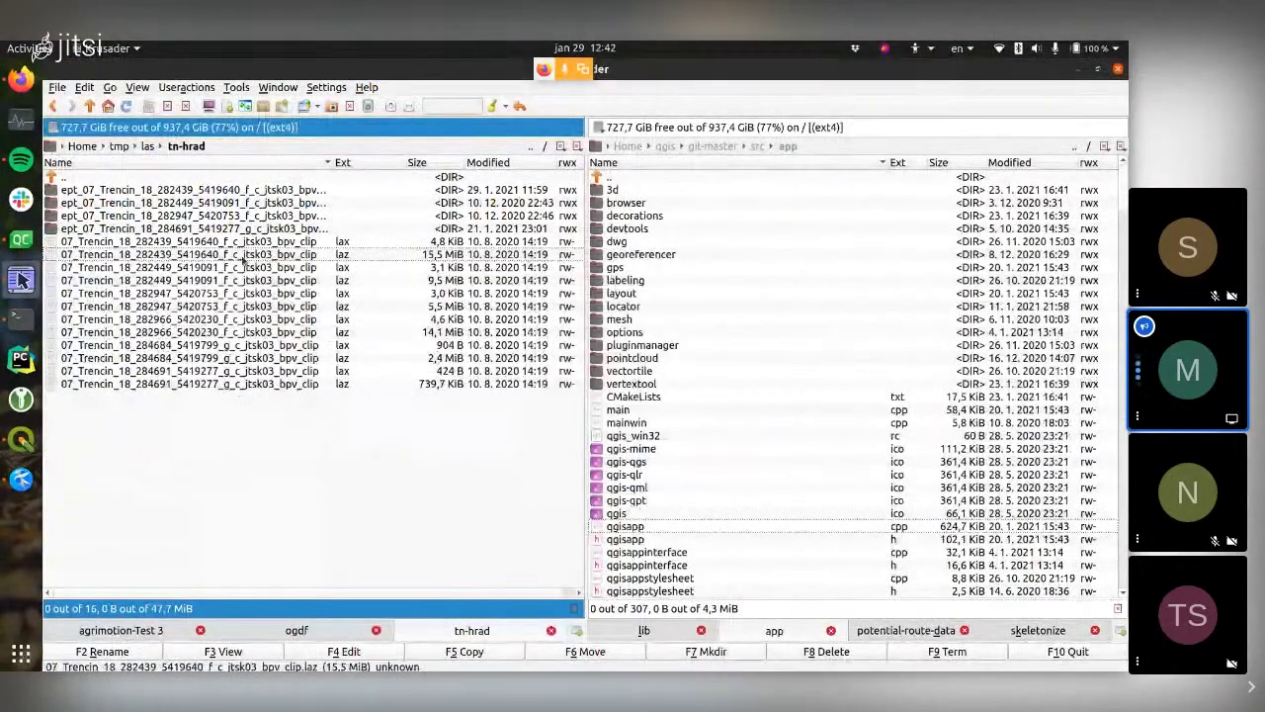
click(118, 202)
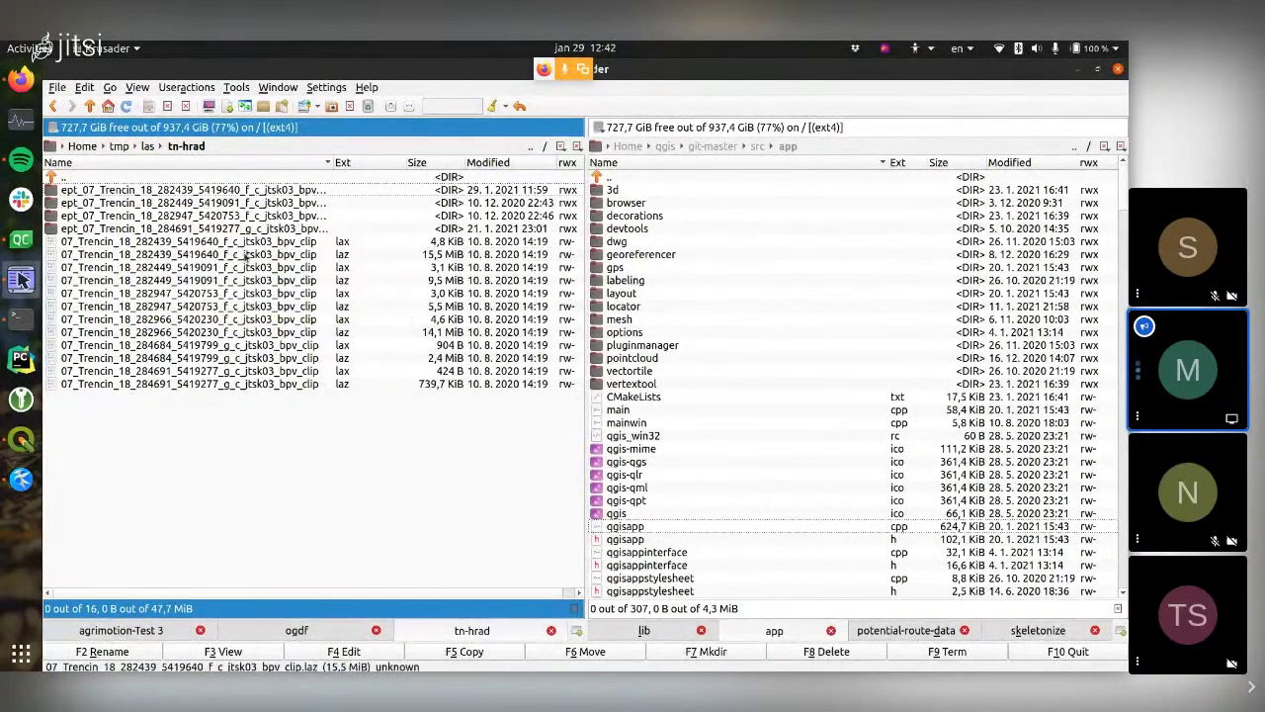
click(309, 254)
click(58, 191)
click(66, 203)
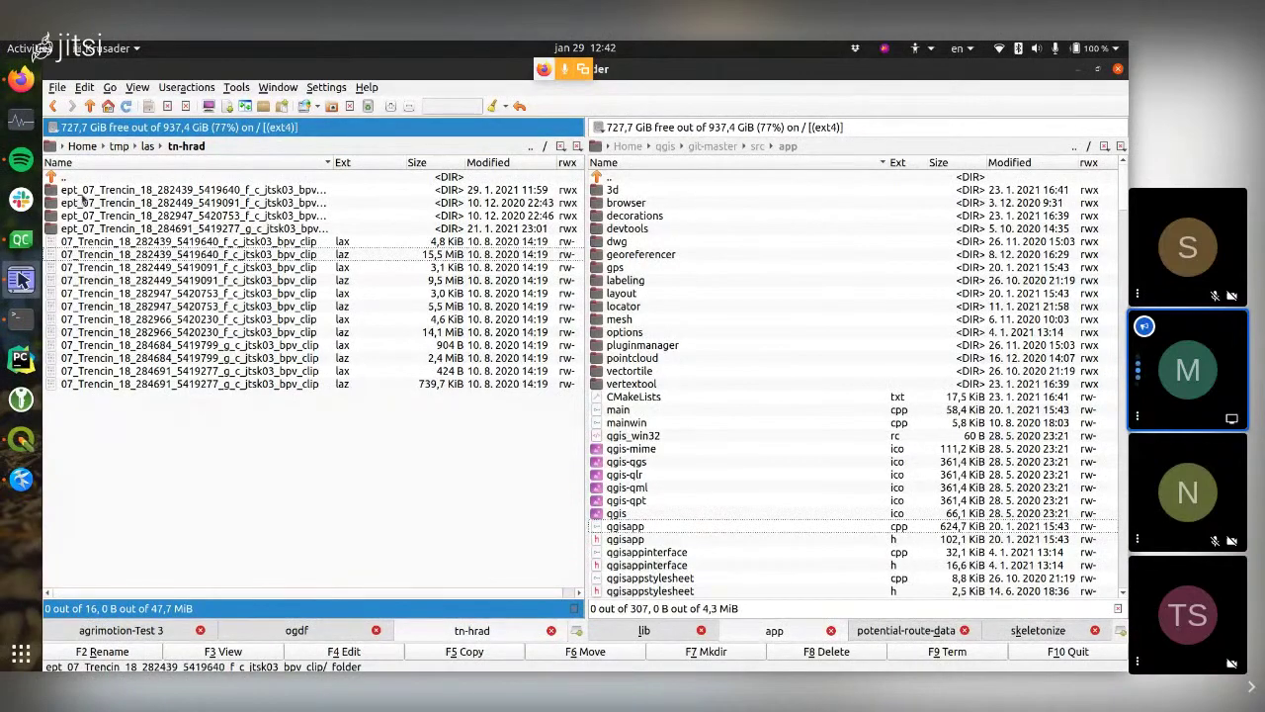
double_click(219, 191)
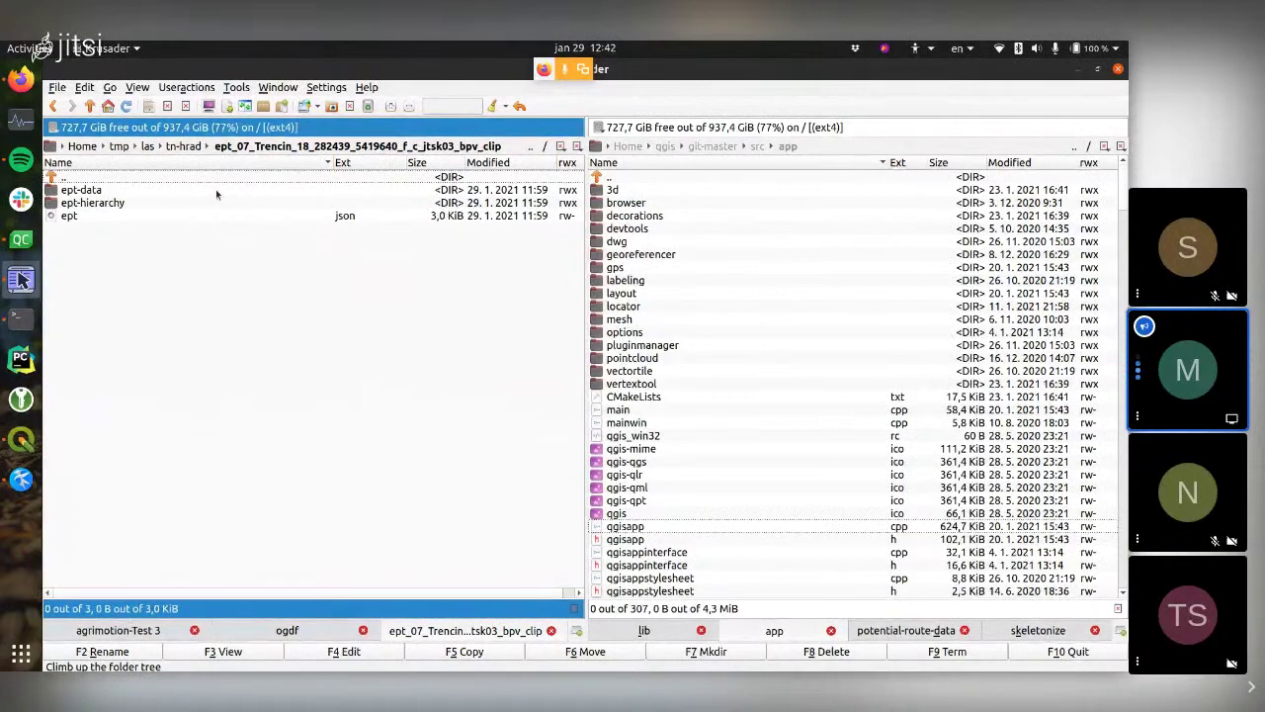
- Open the index's ept-data subfolder and look through the LAZ tile files it contains
double_click(216, 190)
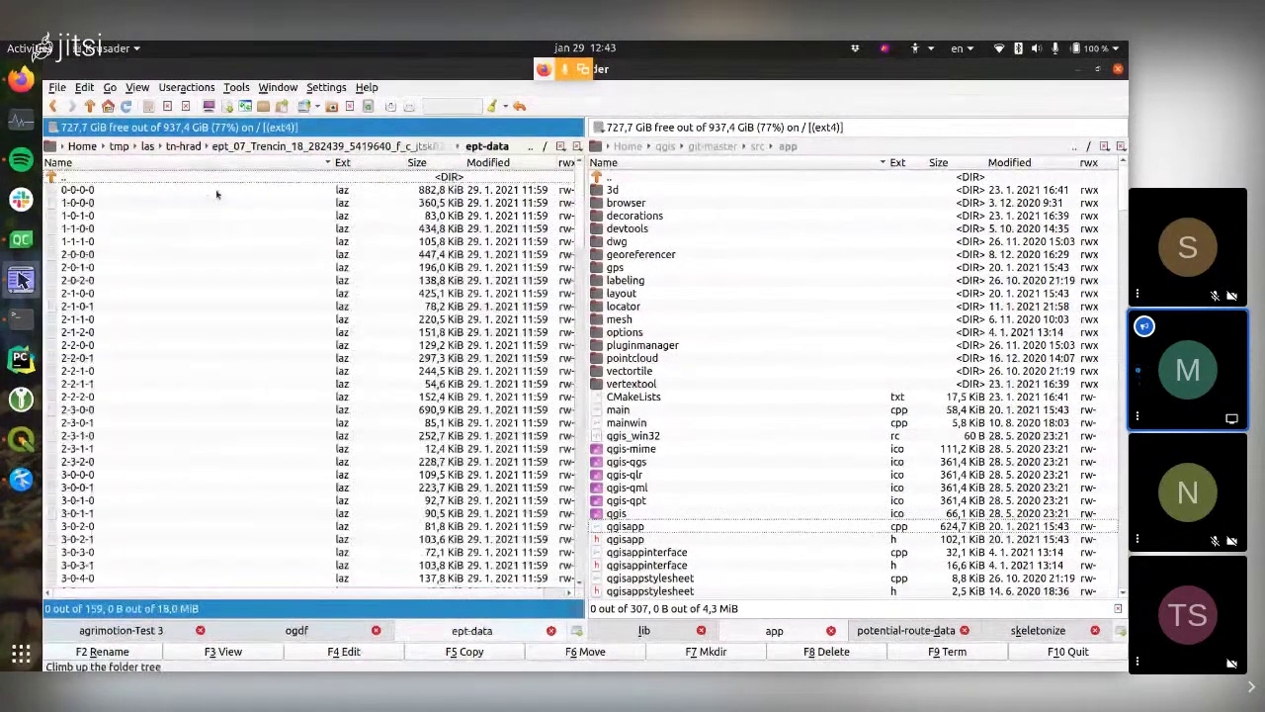
key(Page_Down)
key(Page_Down)
key(Page_Down)
key(Page_Down)
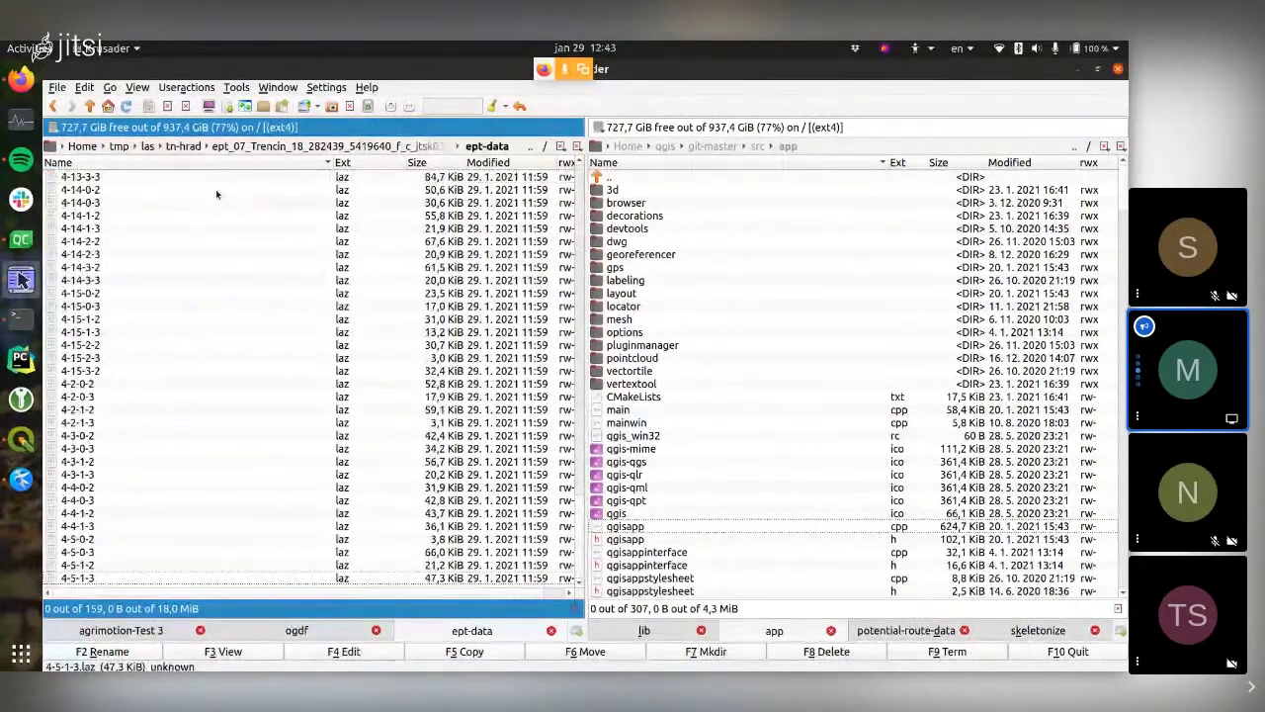
- Return to tn-hrad and delete the ept_07_Trencin_18_282439_5419640_f_c_jtsk03_bpv_clip folder with all its contents
key(BackSpace)
key(BackSpace)
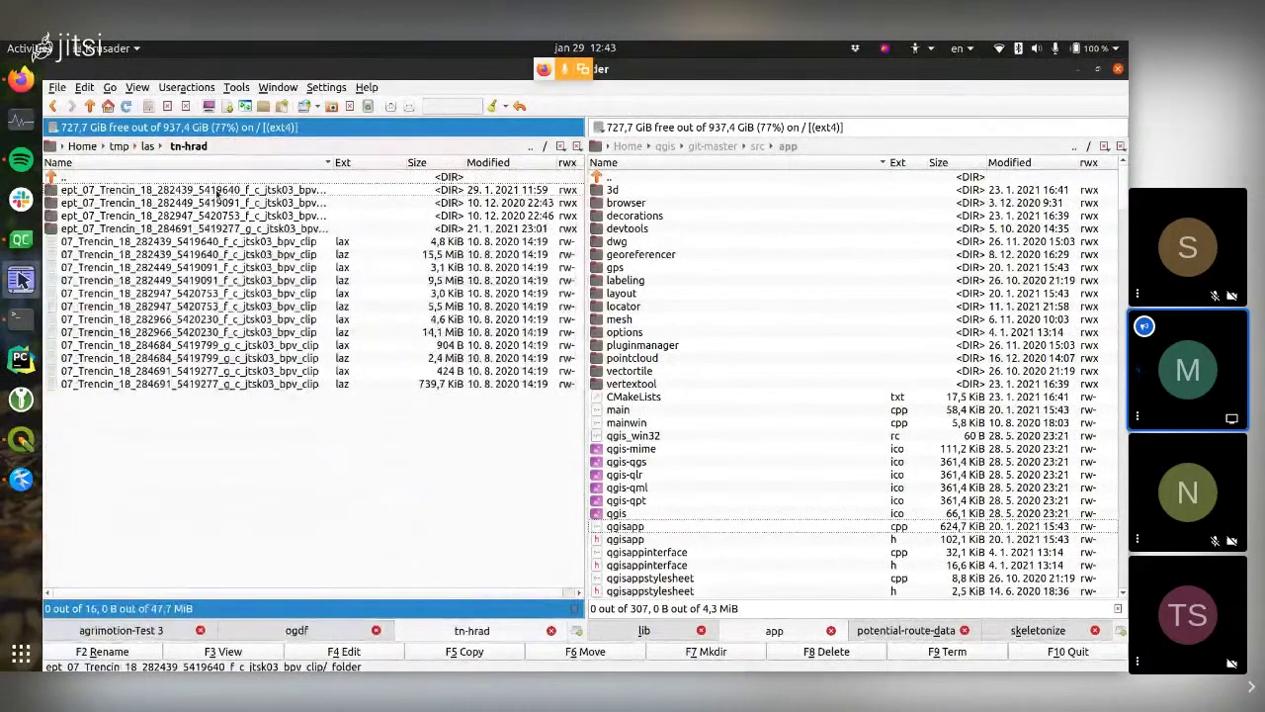
key(Delete)
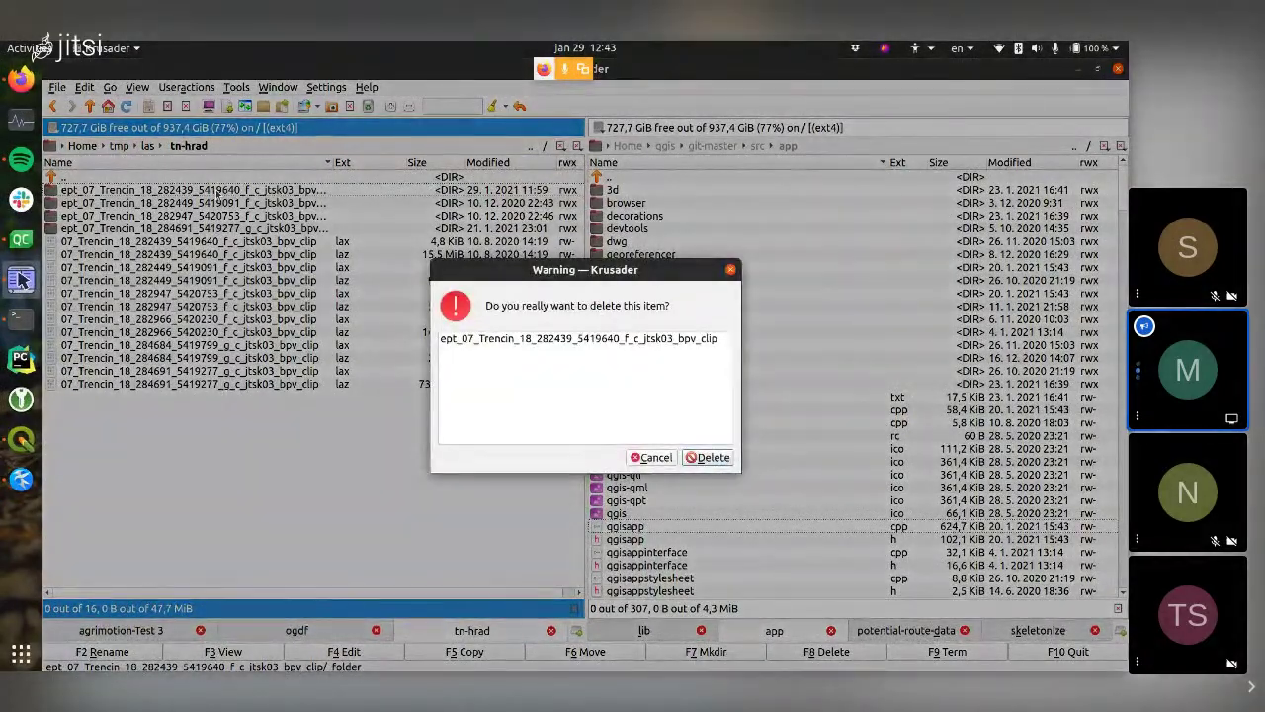
key(Return)
key(Tab)
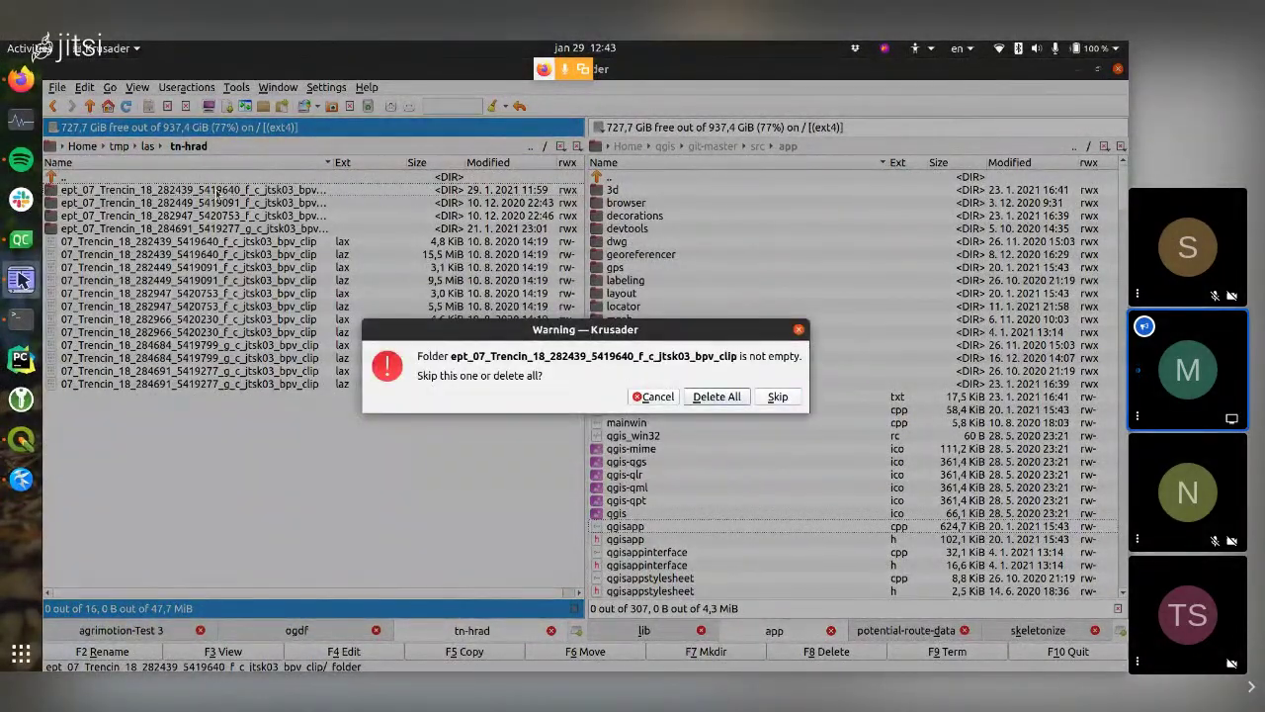
key(Return)
- Add 07_Trencin_18_282439_5419640_f_c_jtsk03_bpv_clip.laz from the tn-hrad folder to the empty QGIS project
click(316, 243)
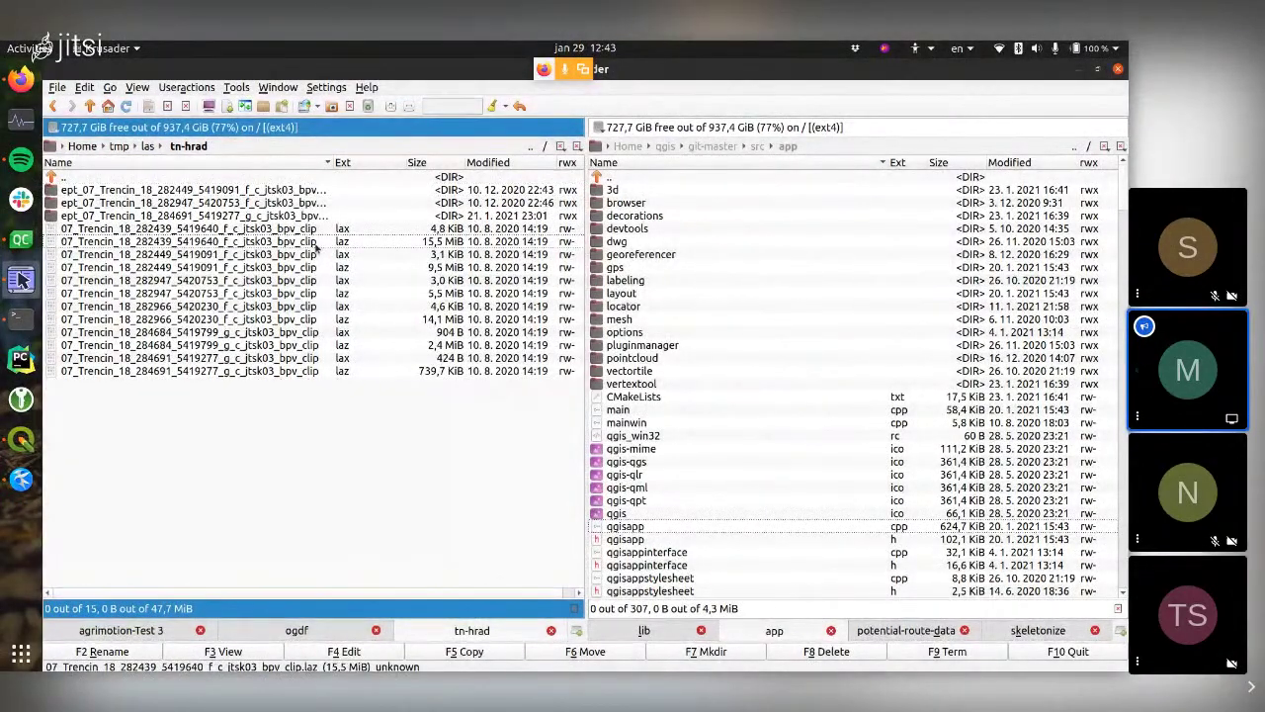
key(ctrl+alt+Up)
key(ctrl+alt+Down)
key(ctrl+alt+Up)
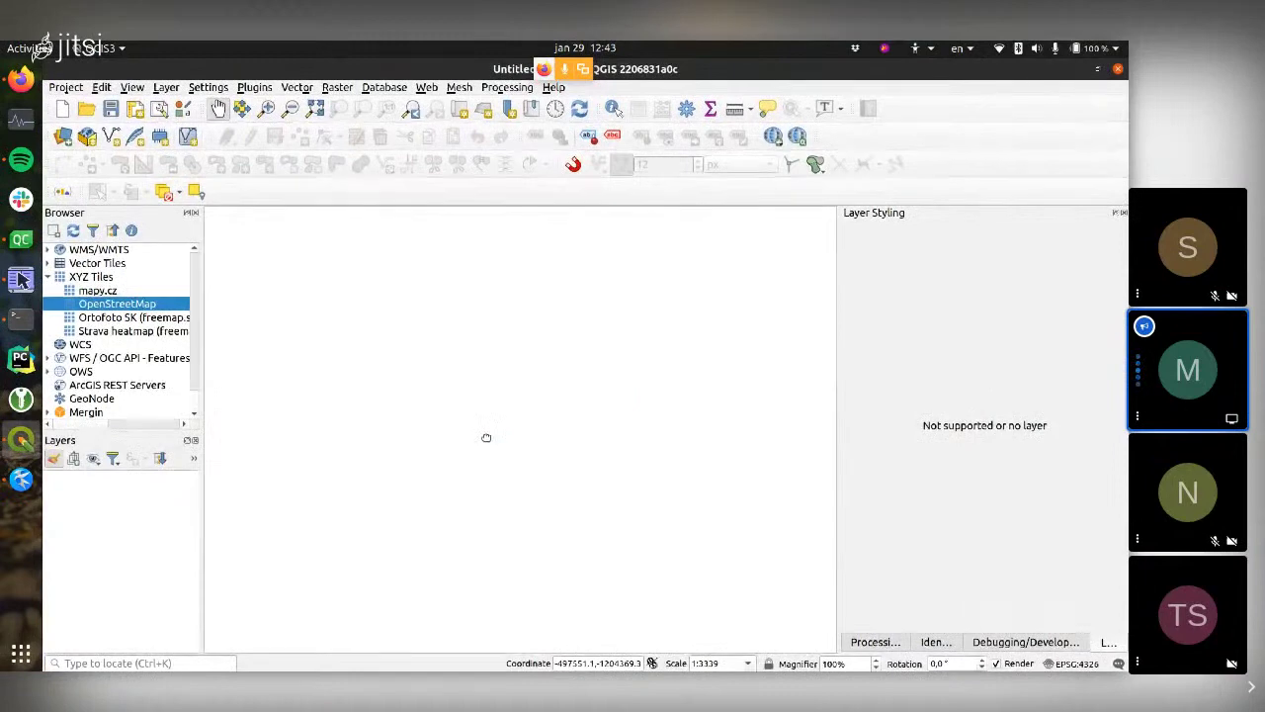
drag(487, 437, 487, 437)
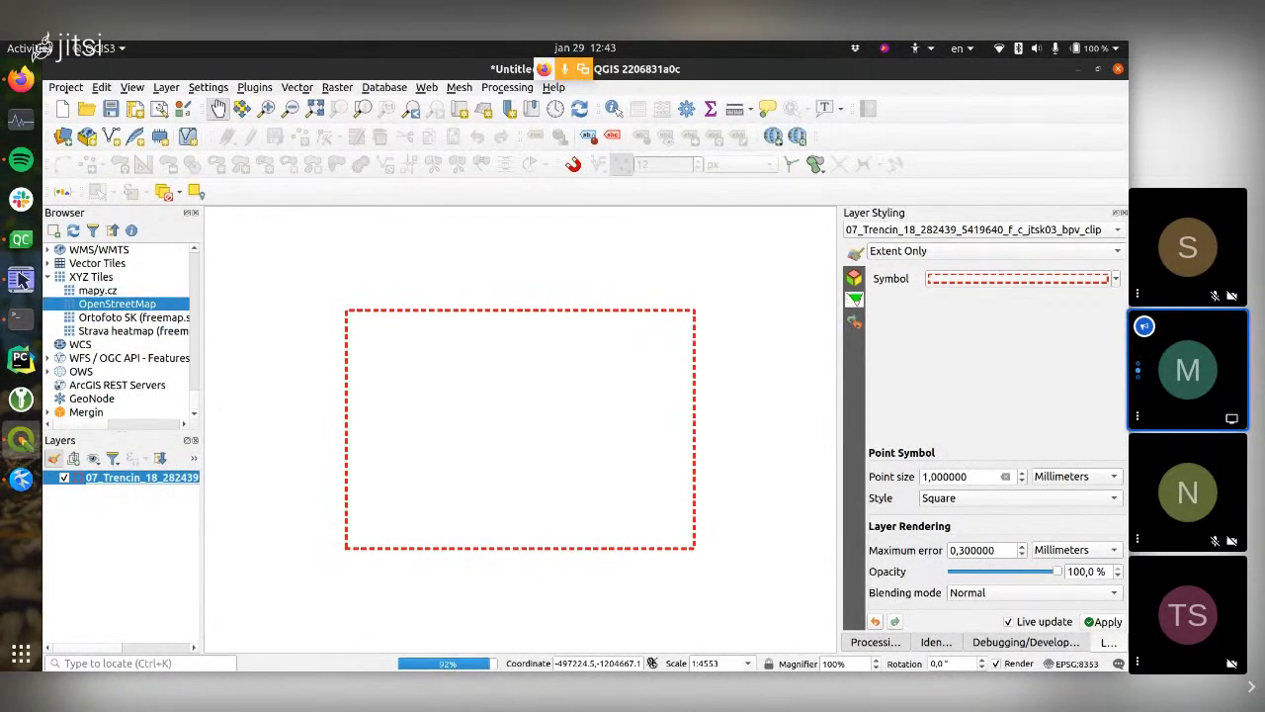
- Dismiss the Generate EPT Index notification and look more closely at the classified point cloud
mouse_move(434, 668)
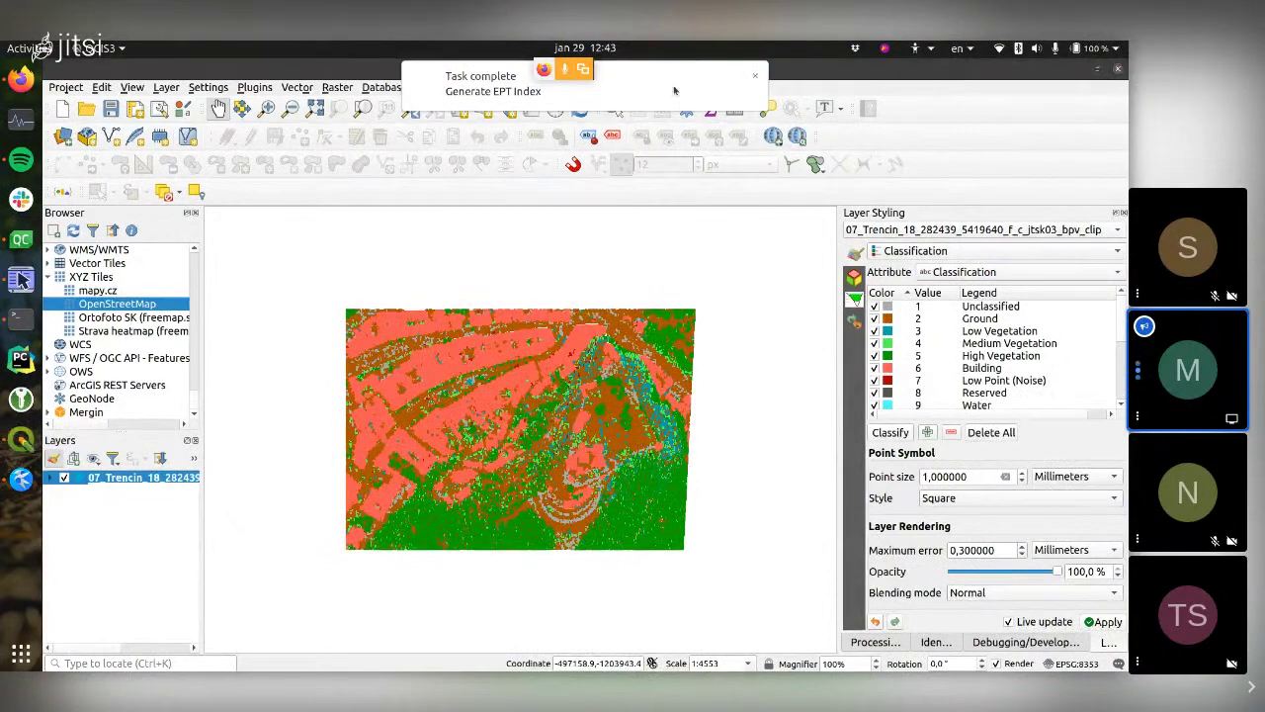
click(676, 90)
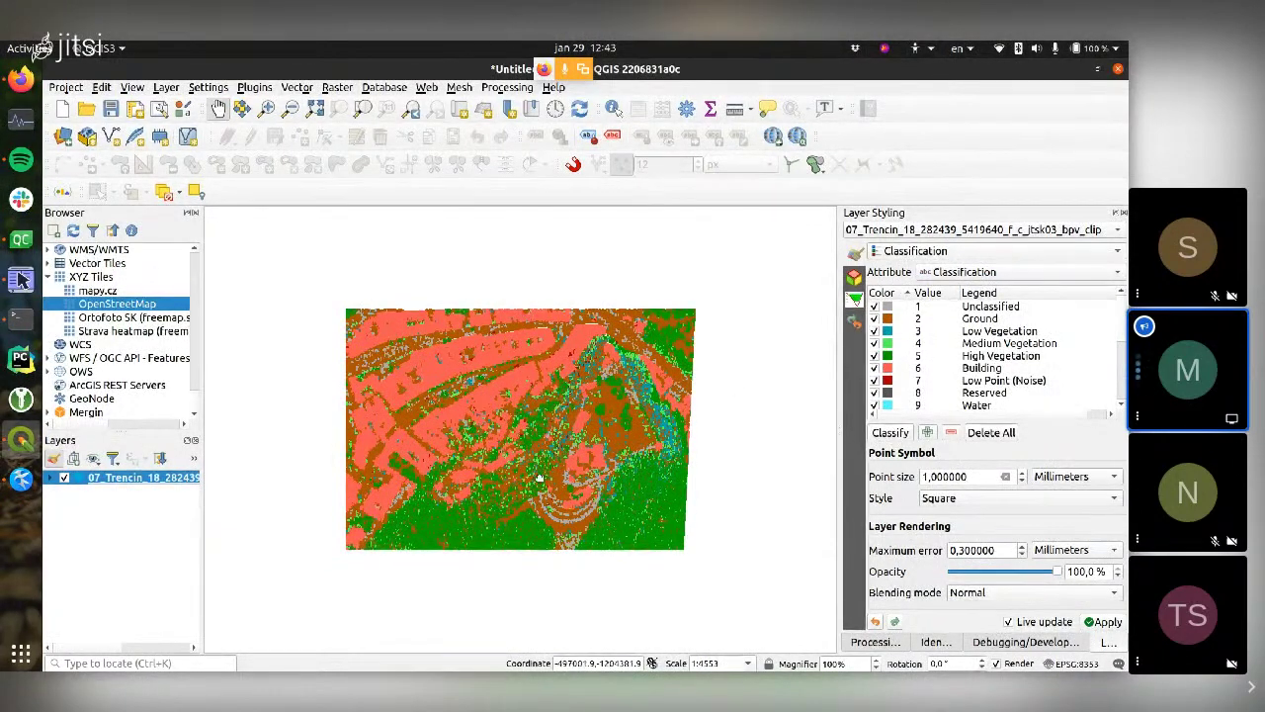
scroll(539, 478, up, 1)
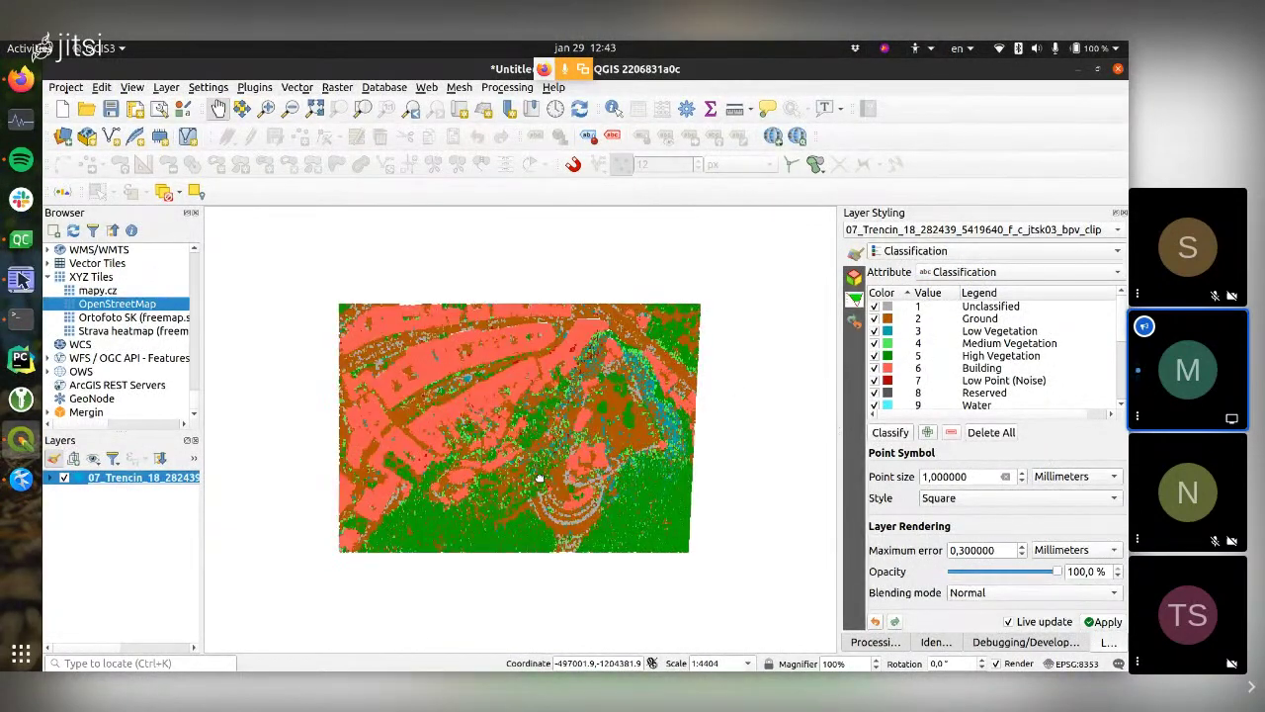
- Switch to Krusader, look inside the regenerated ept_07_Trencin_18_282439_5419640_f_c_jtsk03_bpv_clip folder and return to tn-hrad
click(22, 280)
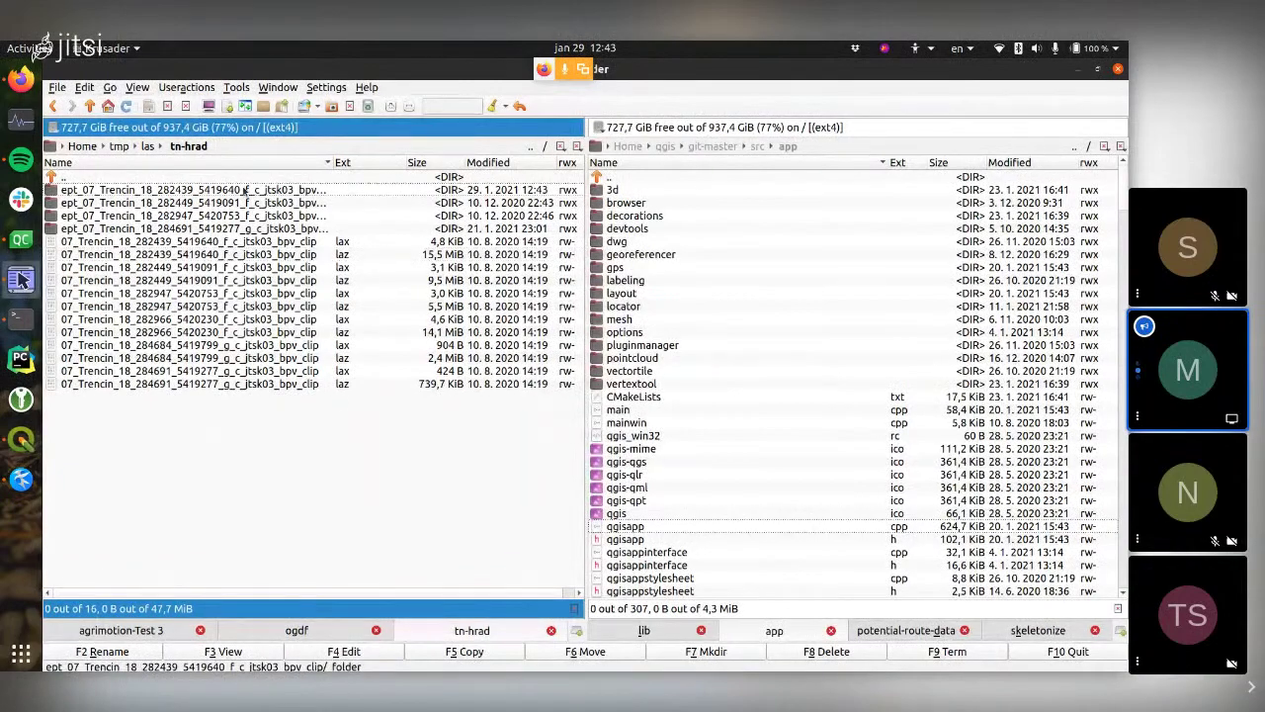
double_click(244, 190)
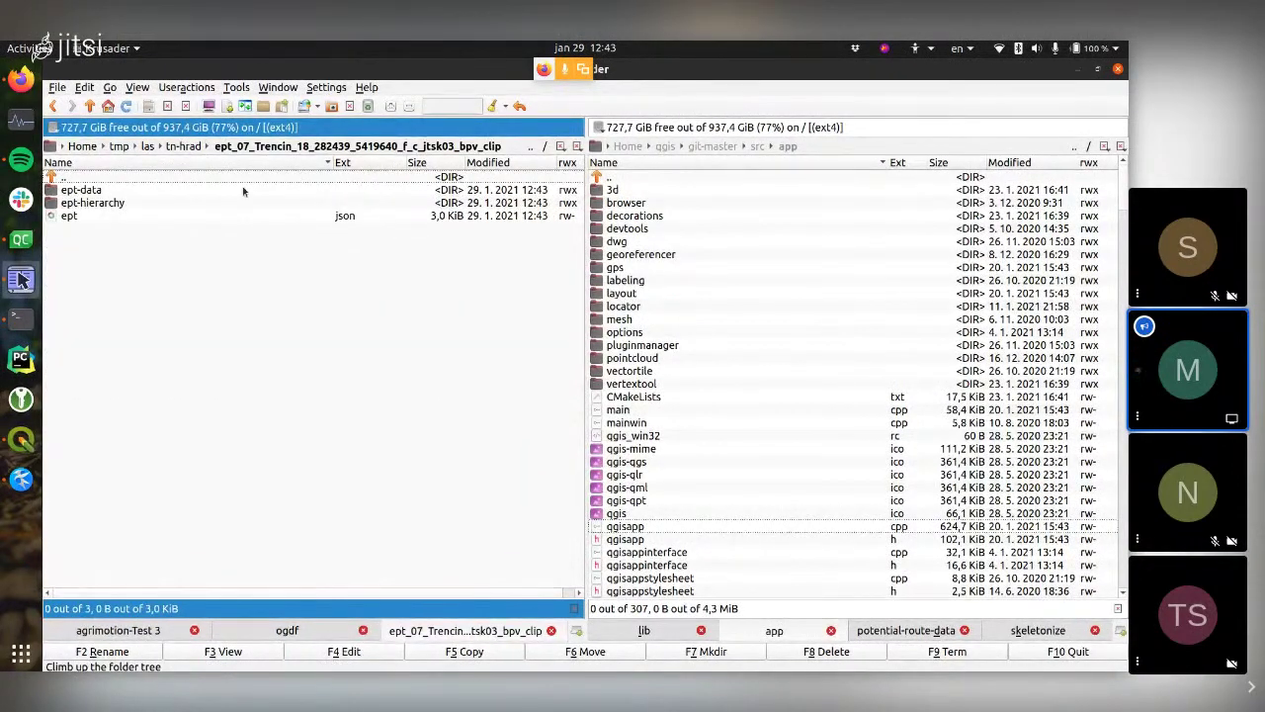
key(BackSpace)
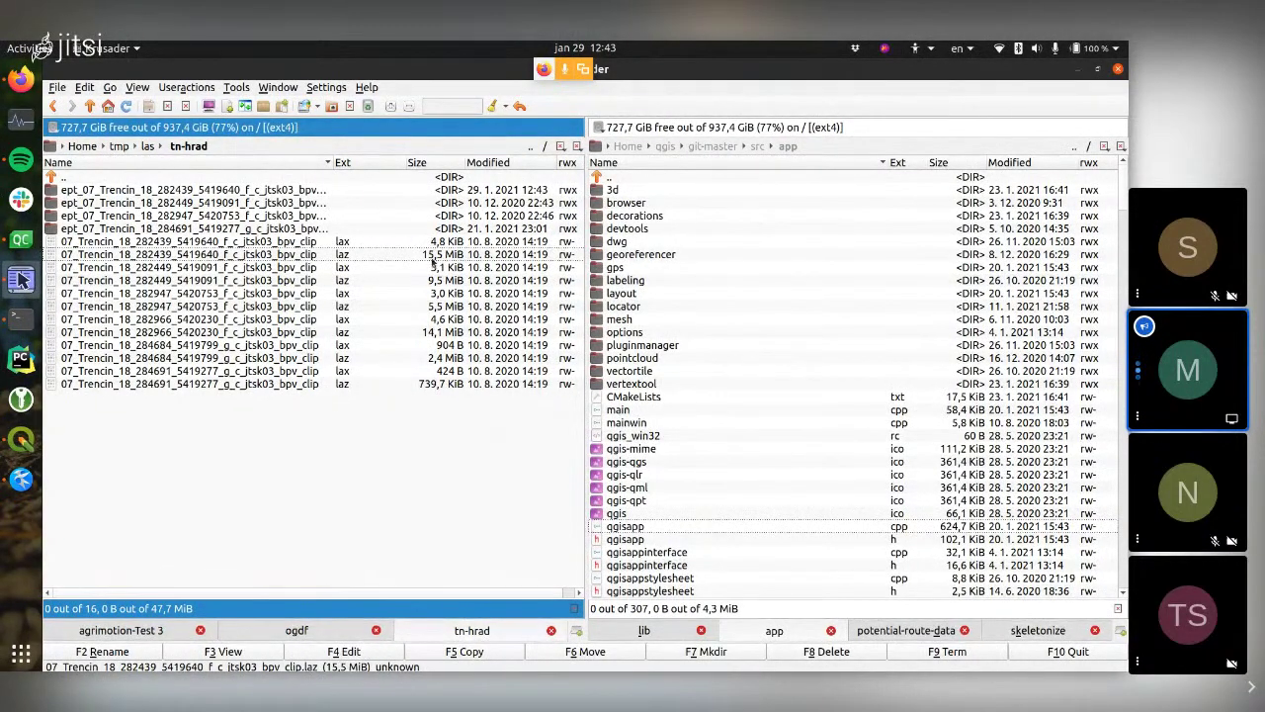
- Check the size of the ept_07_Trencin_18_282439_5419640_f_c_jtsk03_bpv_clip folder in its properties
click(173, 191)
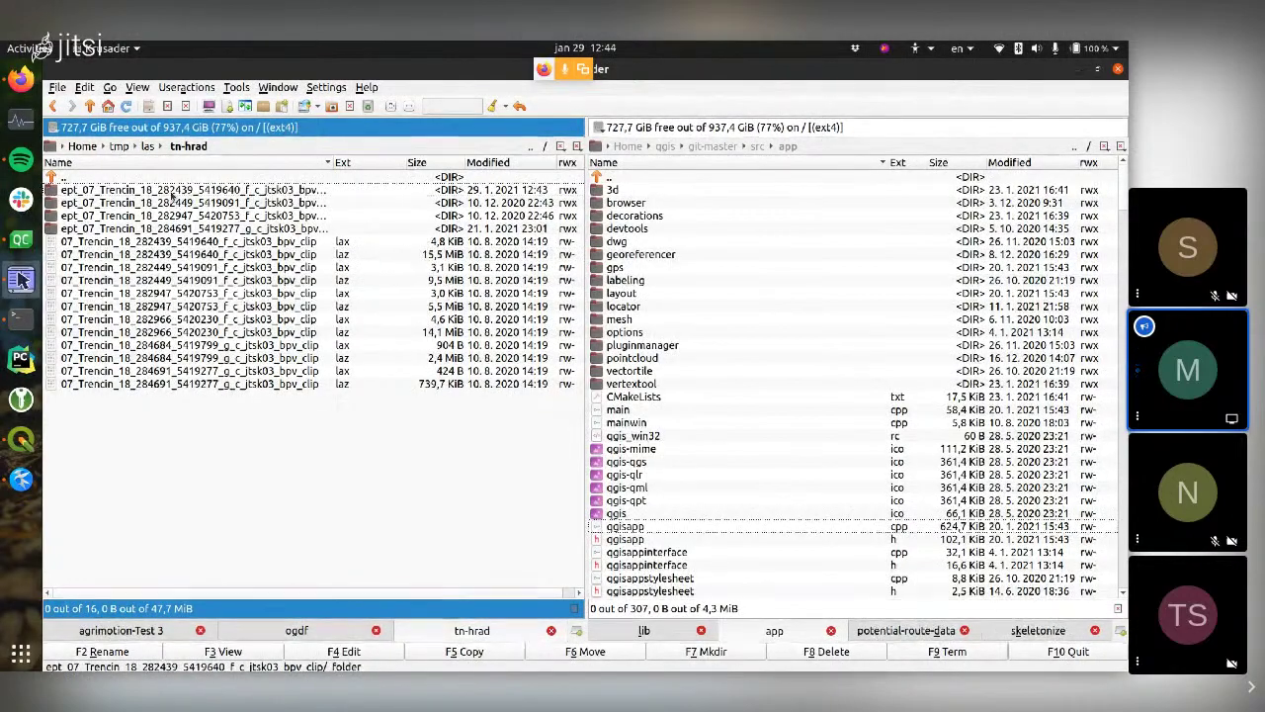
key(alt+Return)
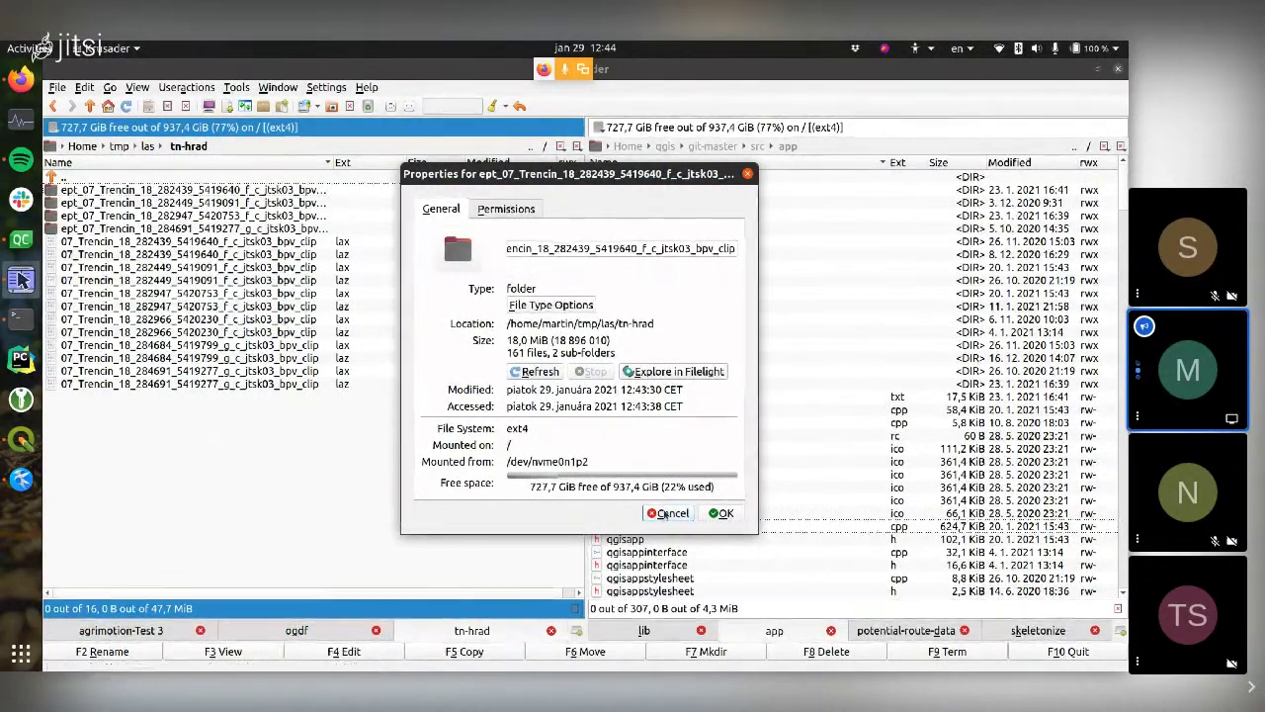
click(669, 513)
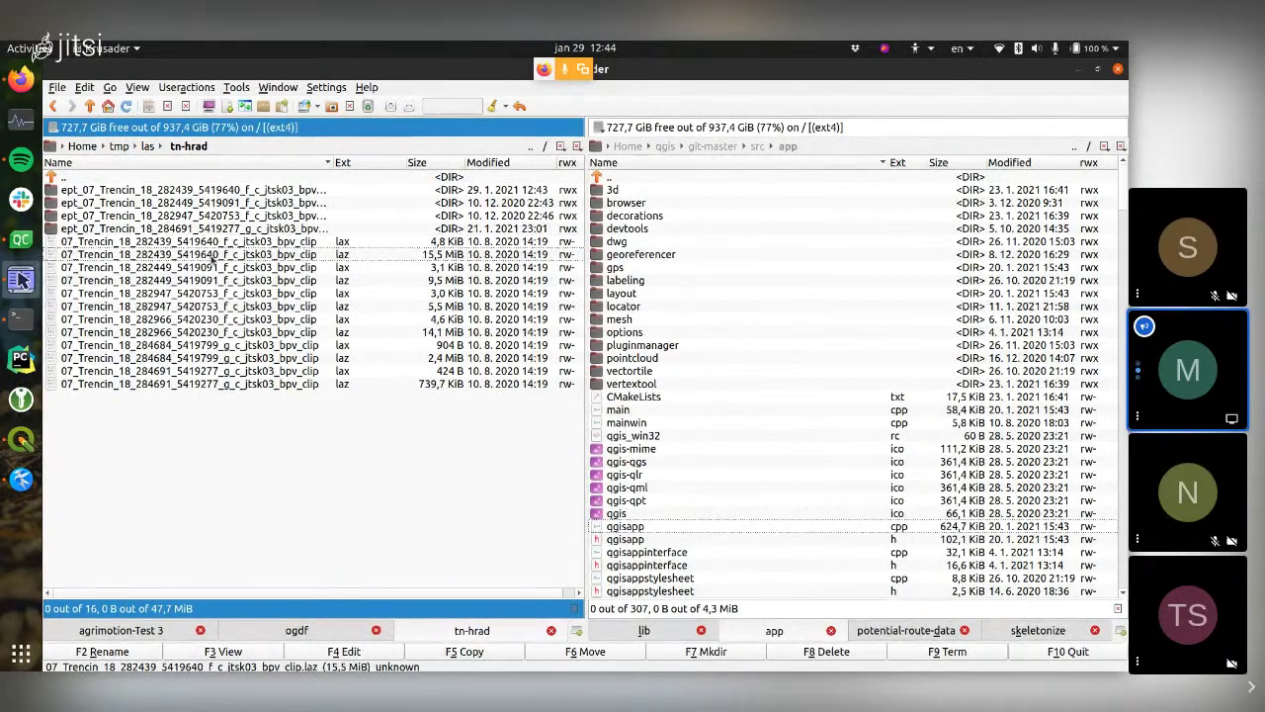
- Compare 07_Trencin_18_282439_5419640_f_c_jtsk03_bpv_clip.laz with its ept index folder in tn-hrad
key(Insert)
key(Insert)
key(Up)
key(Up)
key(Up)
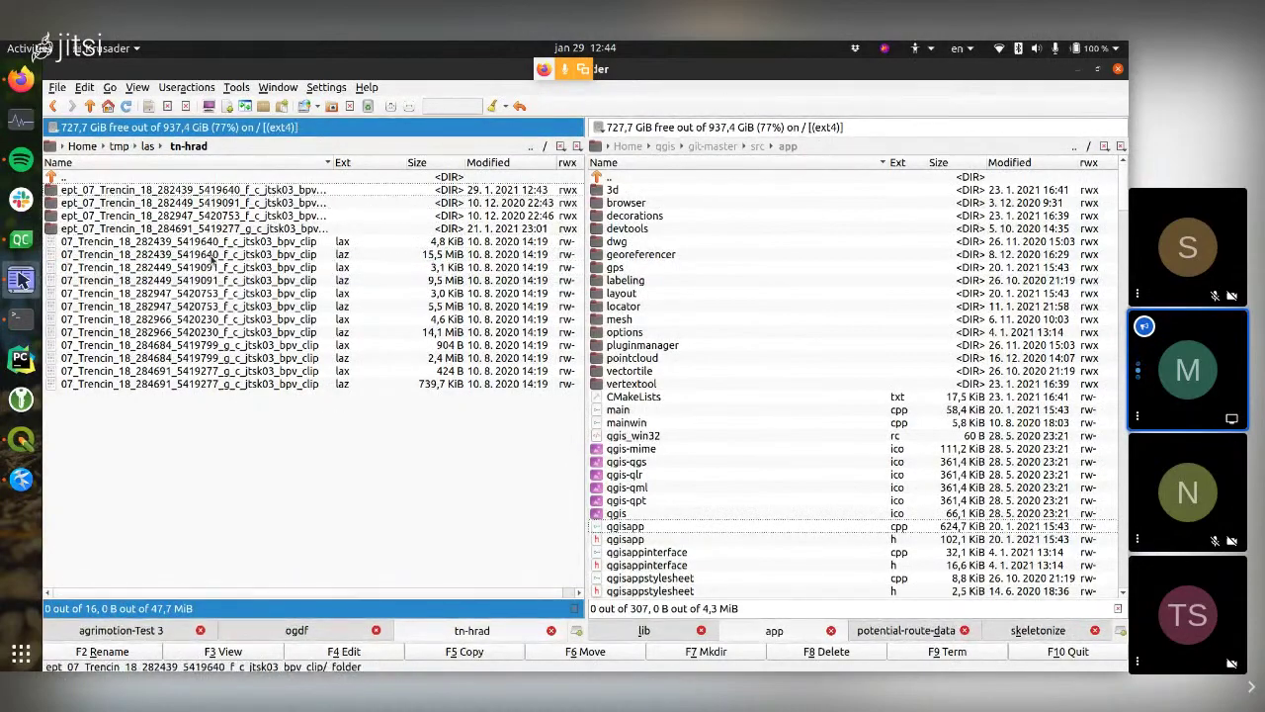
key(Return)
key(BackSpace)
click(301, 267)
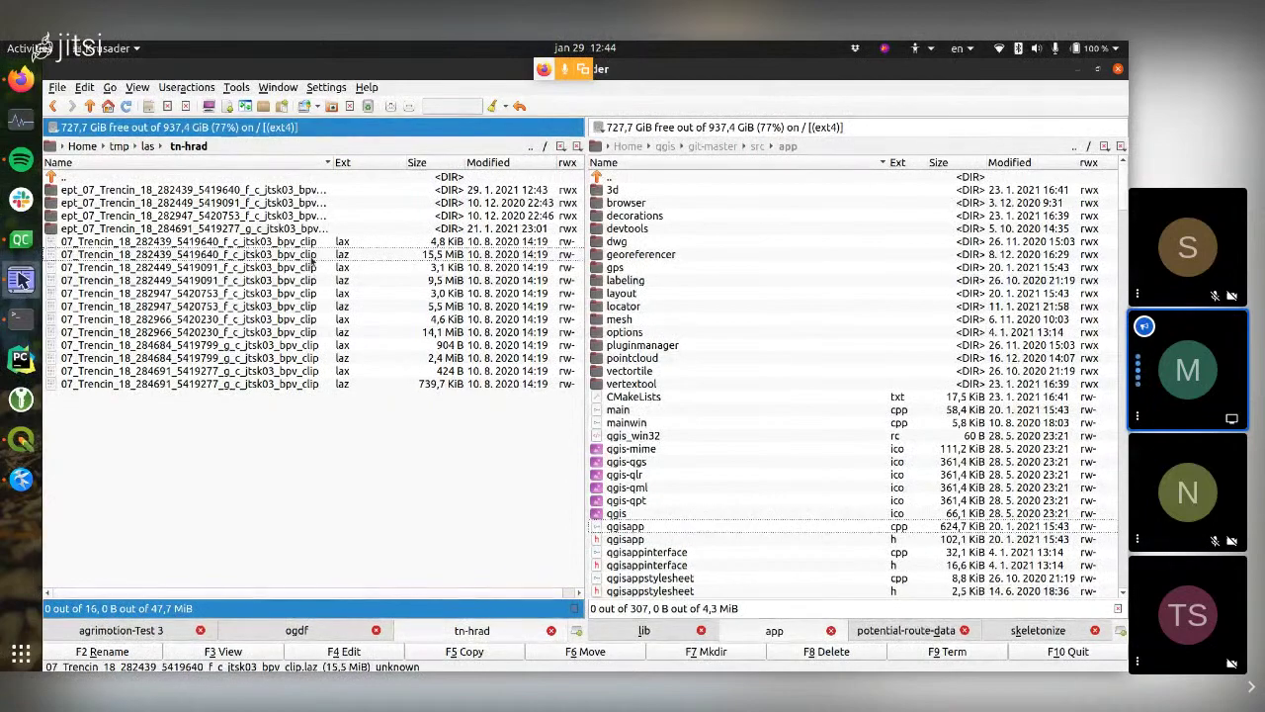
click(326, 255)
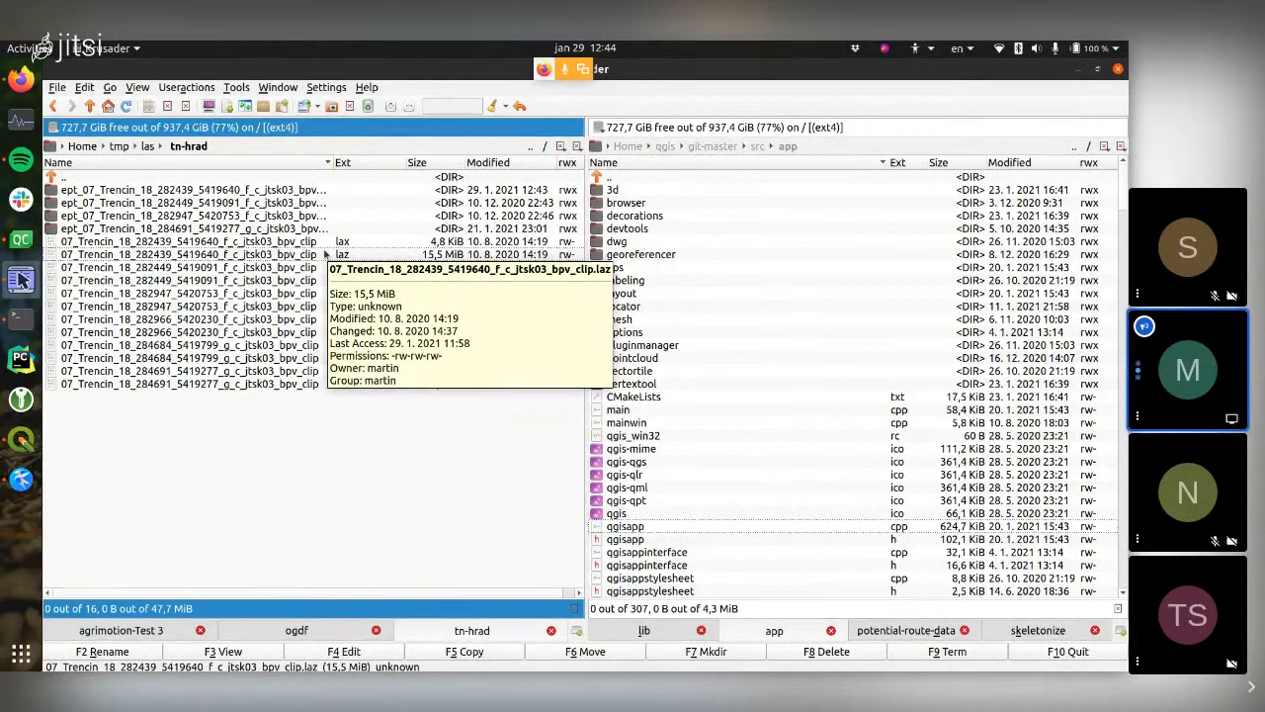
click(219, 189)
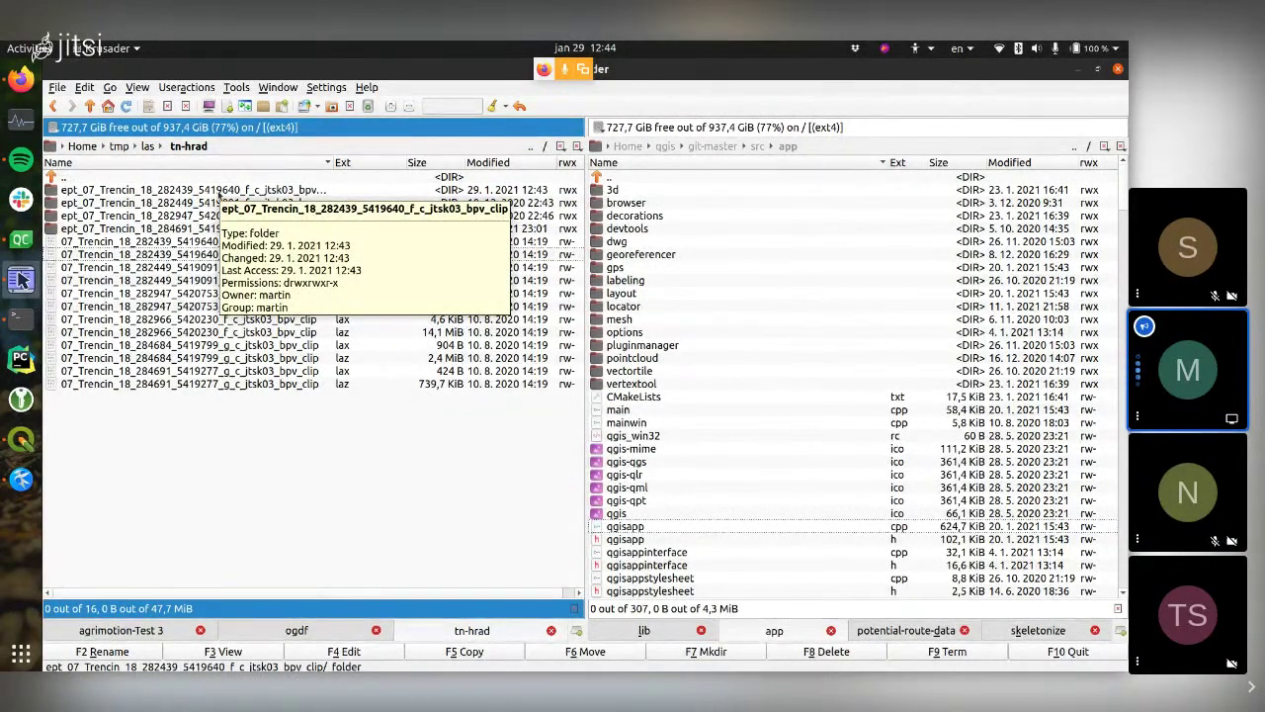
click(243, 436)
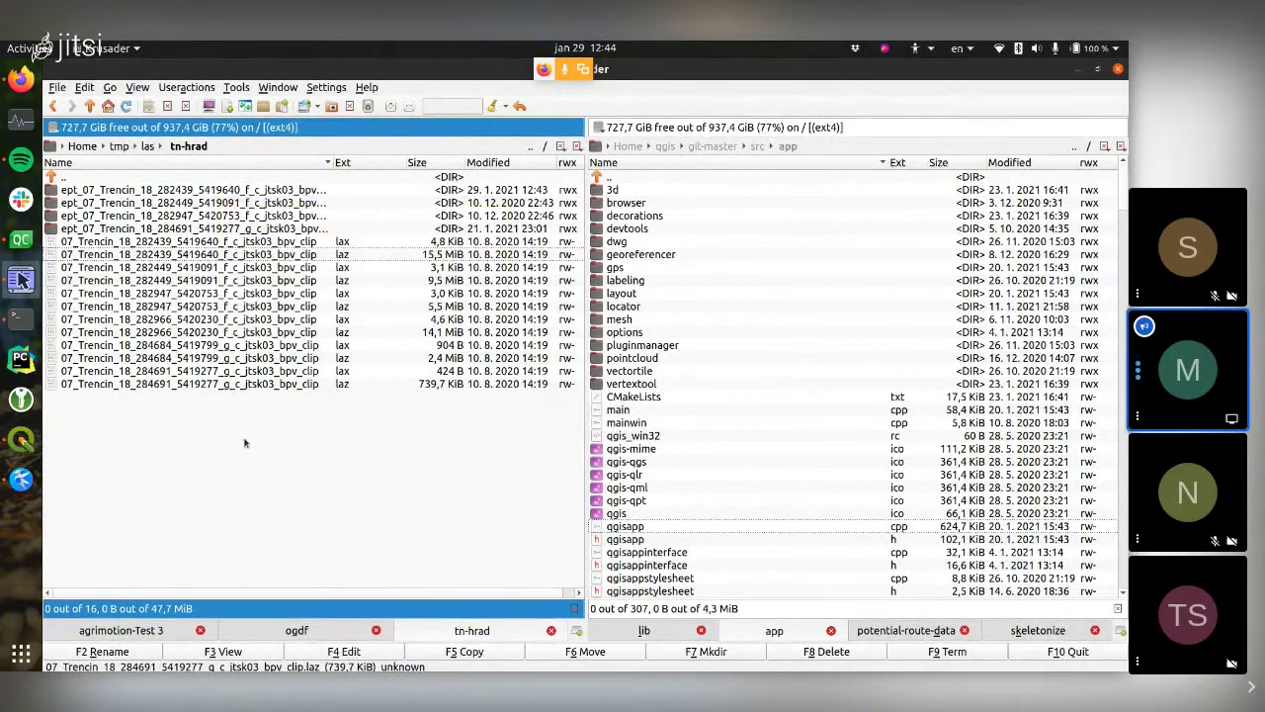
- Switch to Firefox, show the USGS / Entwine page and look over its map and list of EPT datasets
key(alt+Tab)
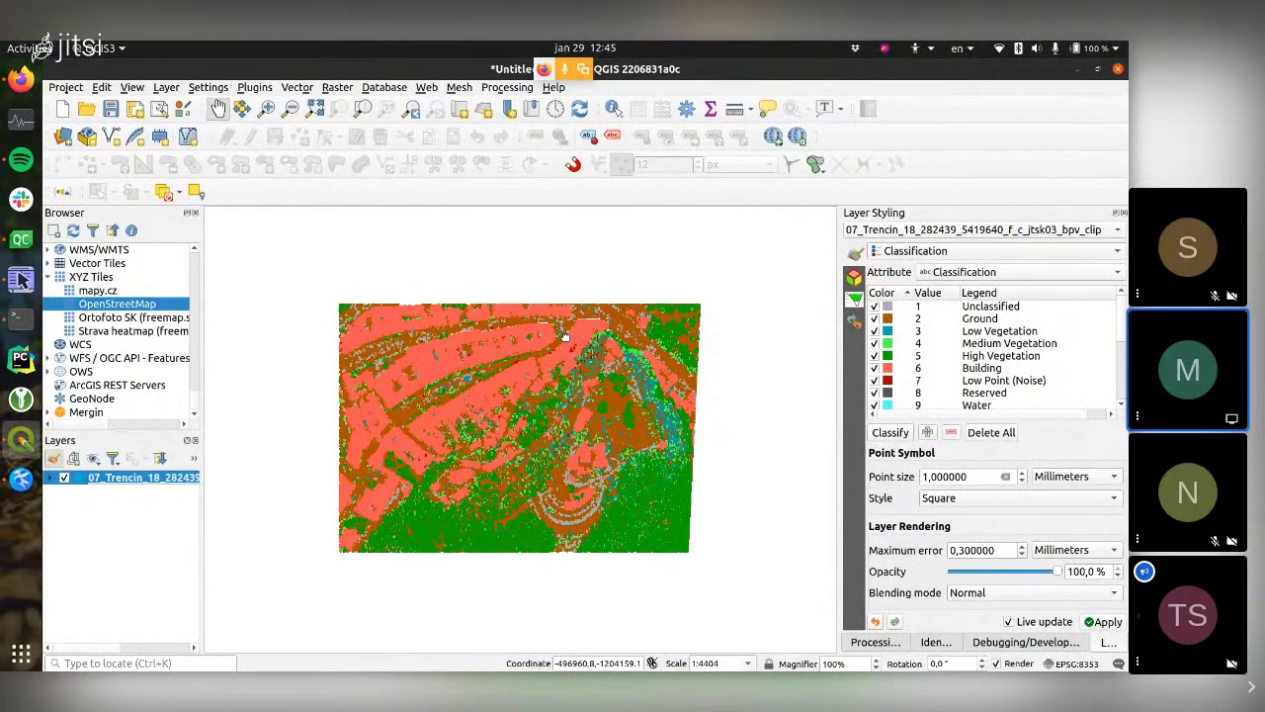
key(alt+Tab)
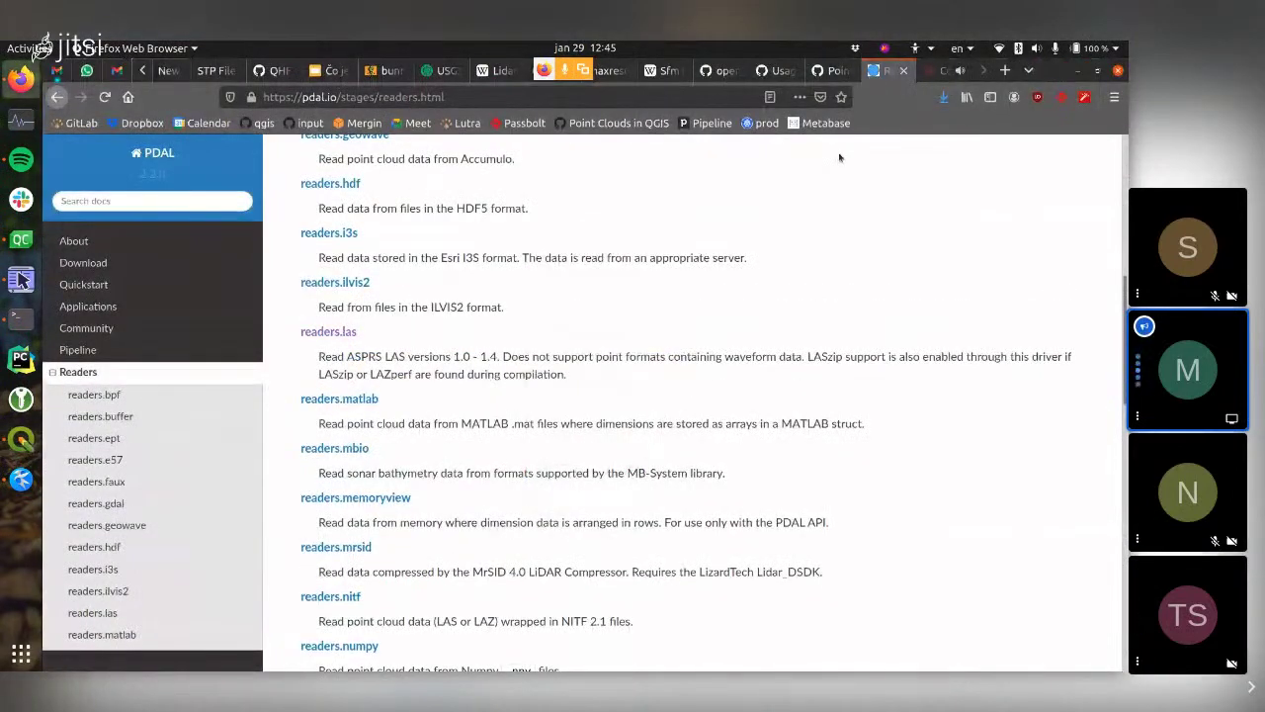
click(441, 70)
scroll(1047, 248, down, 2)
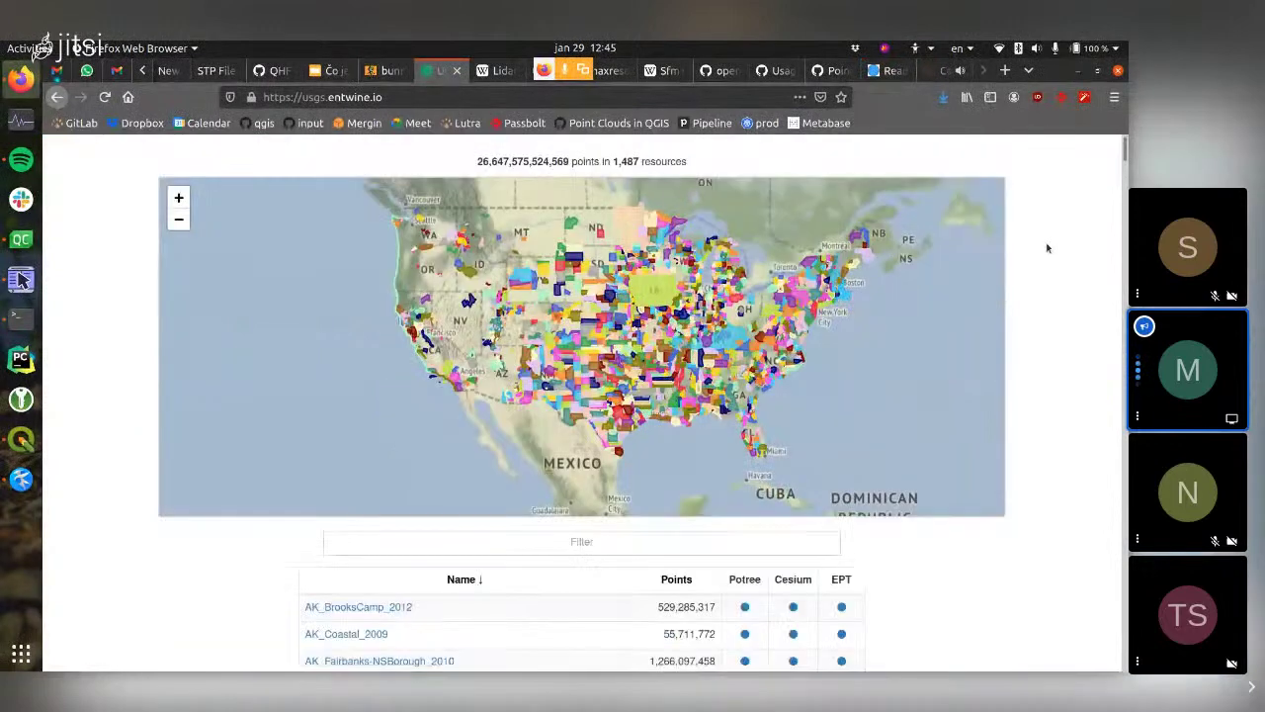
scroll(1047, 248, up, 2)
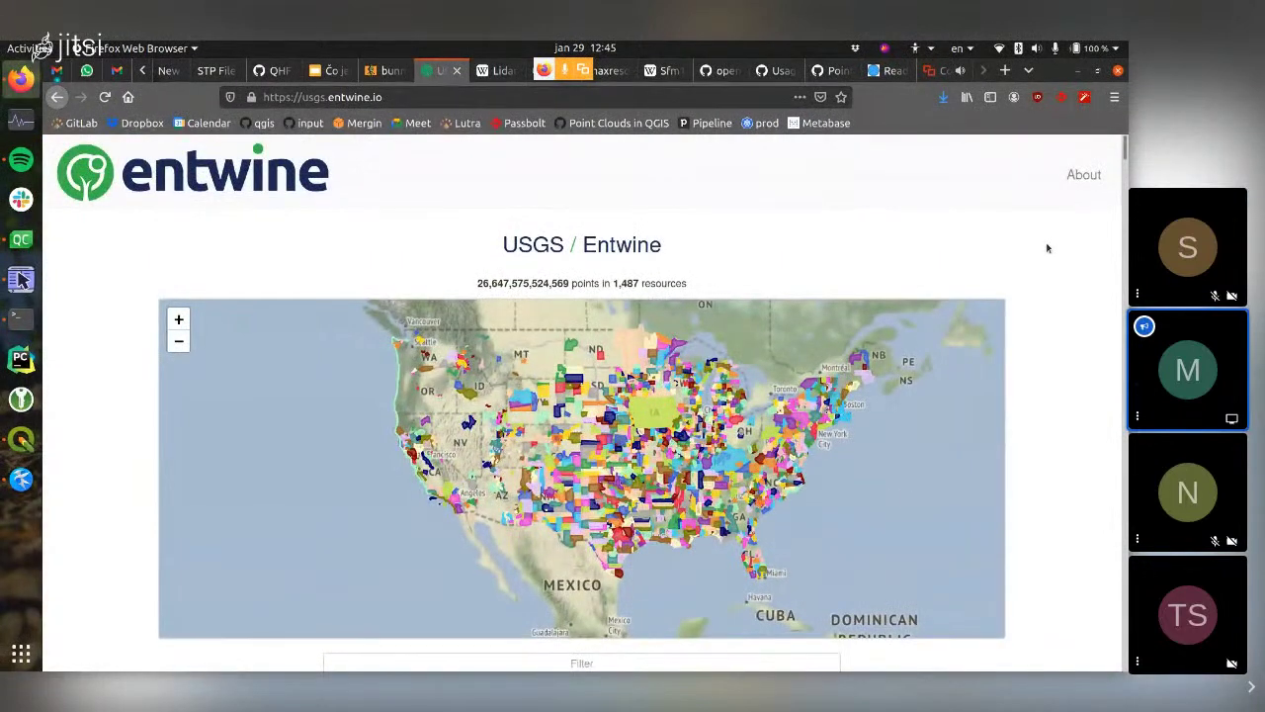
scroll(1048, 248, down, 5)
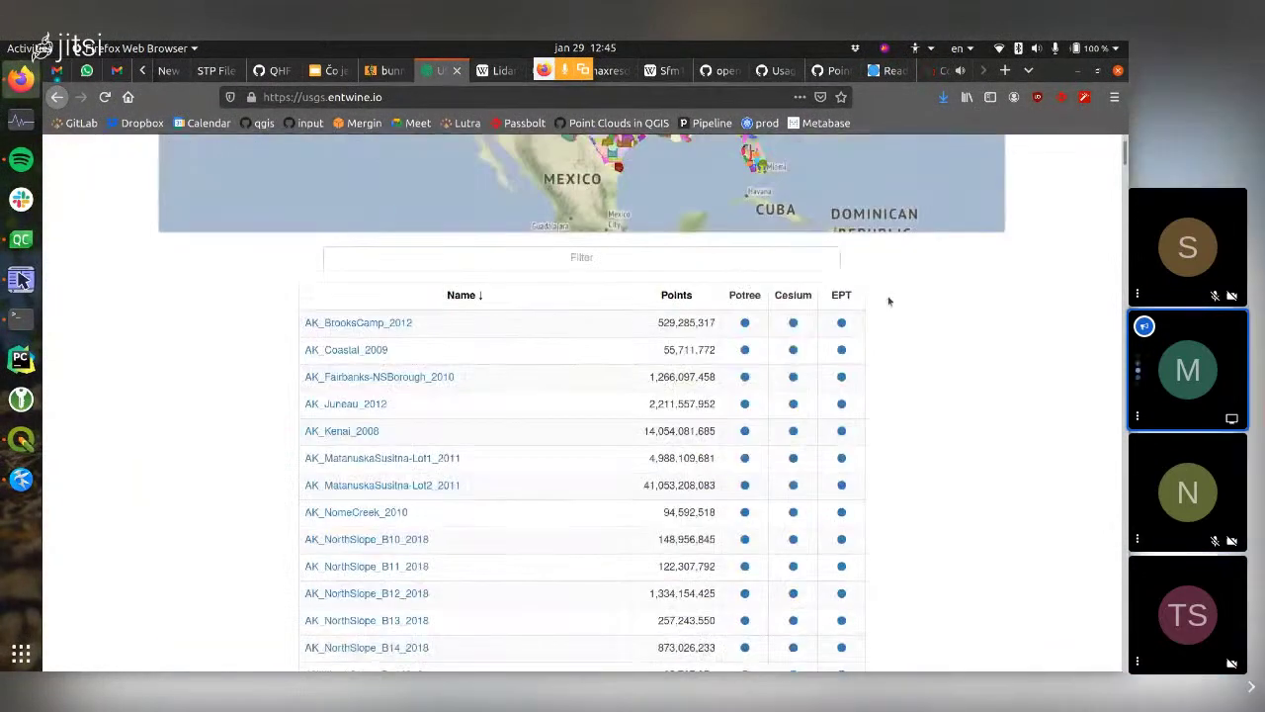
- Open the EPT metadata of AK_BrooksCamp_2012 and look through it
click(841, 323)
scroll(346, 355, down, 5)
scroll(346, 356, up, 6)
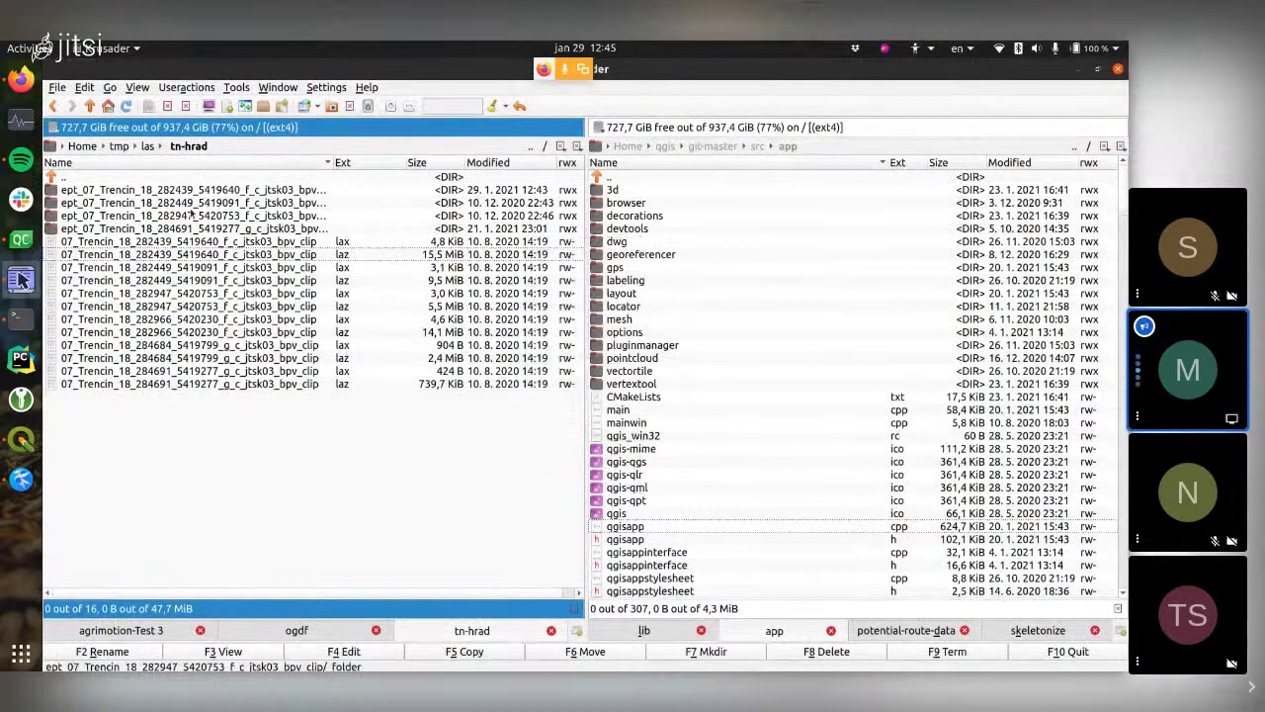
- In Krusader, open ept.json from the ept_07_Trencin_18_282439_5419640_f_c_jtsk03_bpv_clip folder in the text editor
double_click(191, 207)
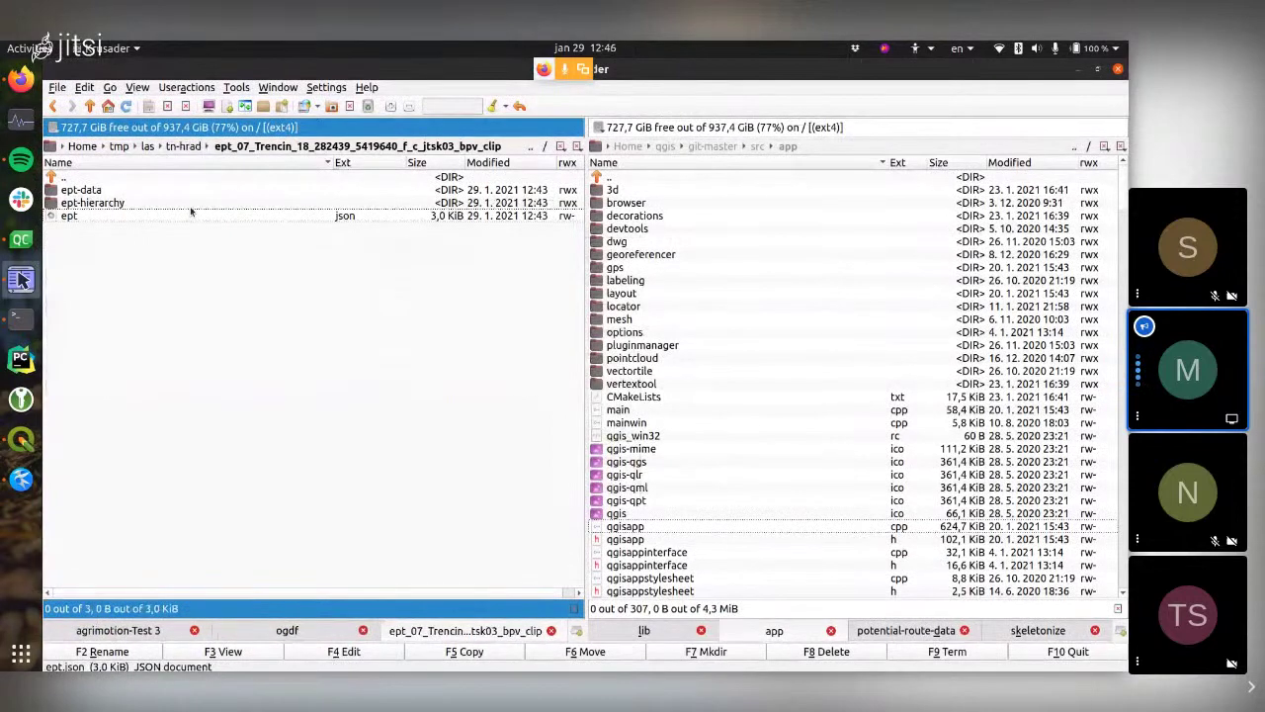
key(F4)
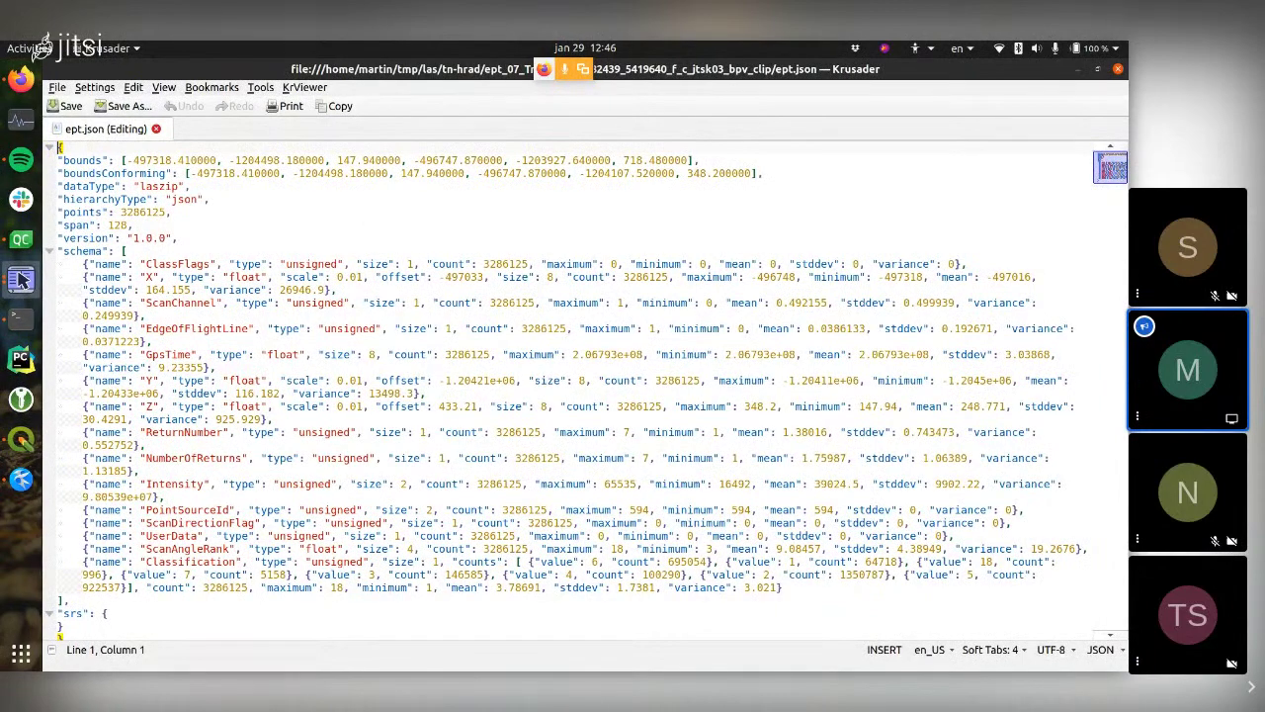
- Switch to Firefox and search the web for "ept format" in a new tab
key(alt+Tab)
key(ctrl+t)
text(q)
key(BackSpace)
key(BackSpace)
text(ept)
key(BackSpace)
key(BackSpace)
key(BackSpace)
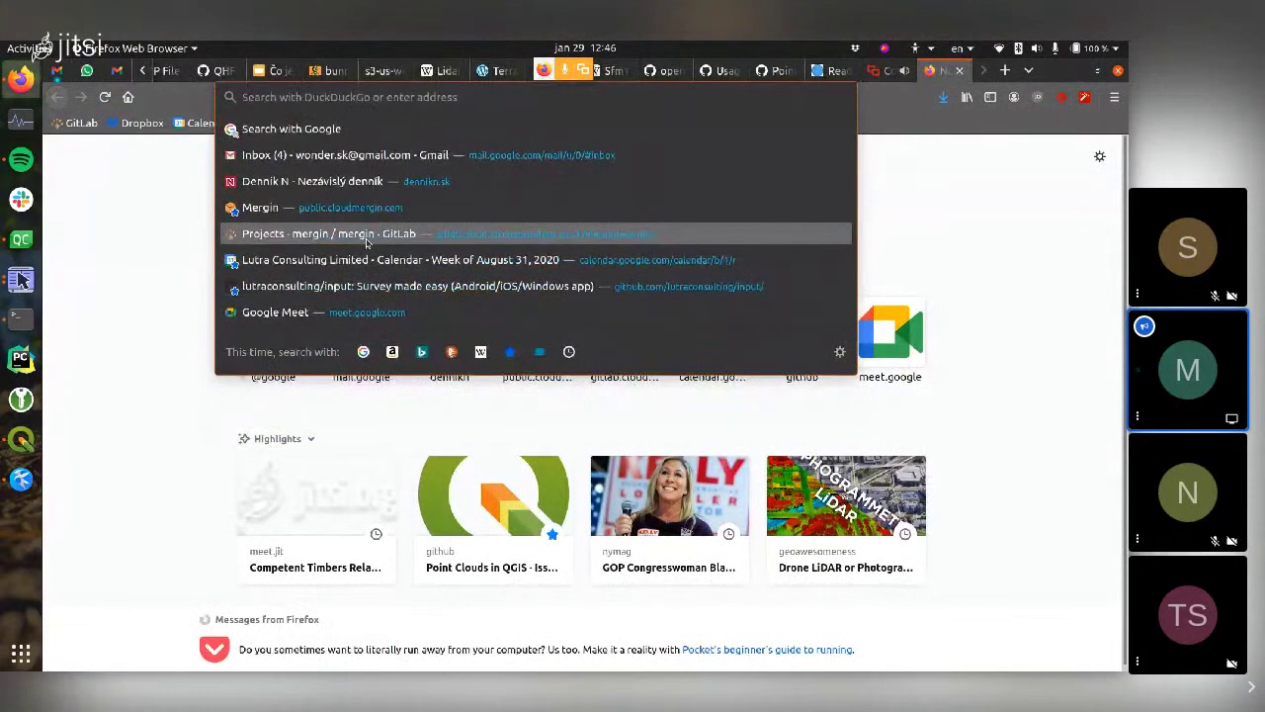
text(ept forma)
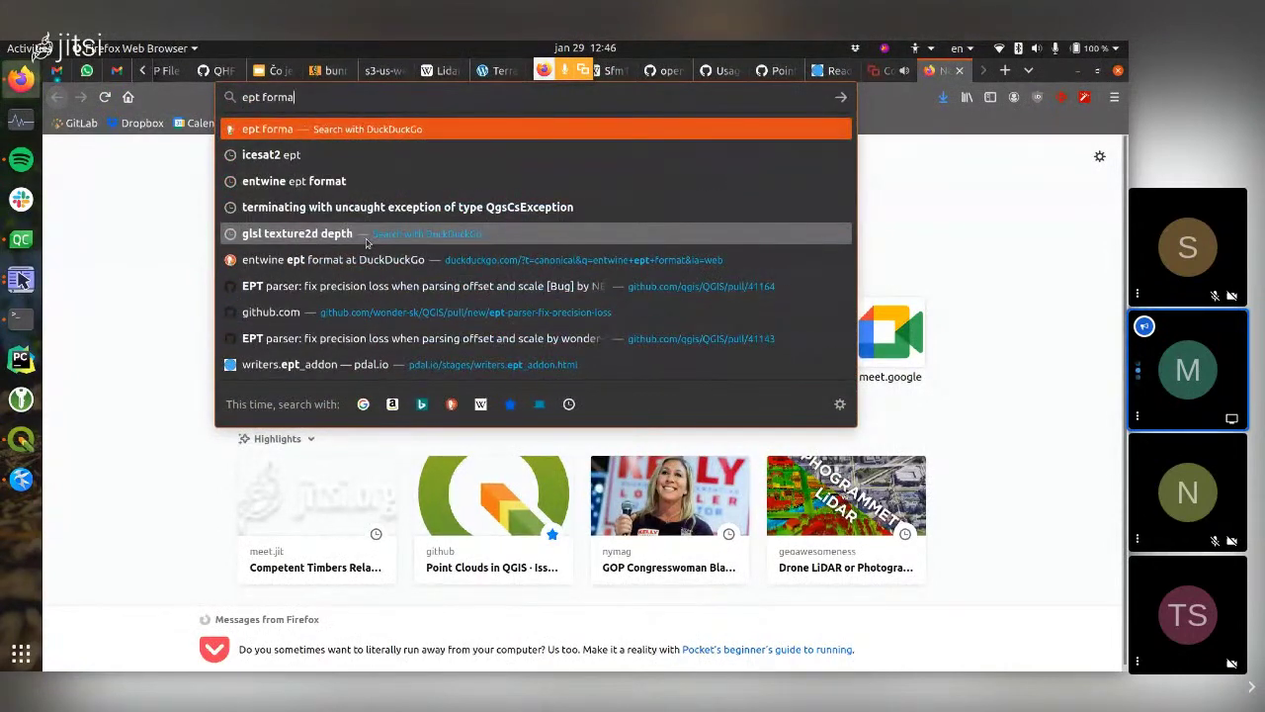
text(t)
key(Return)
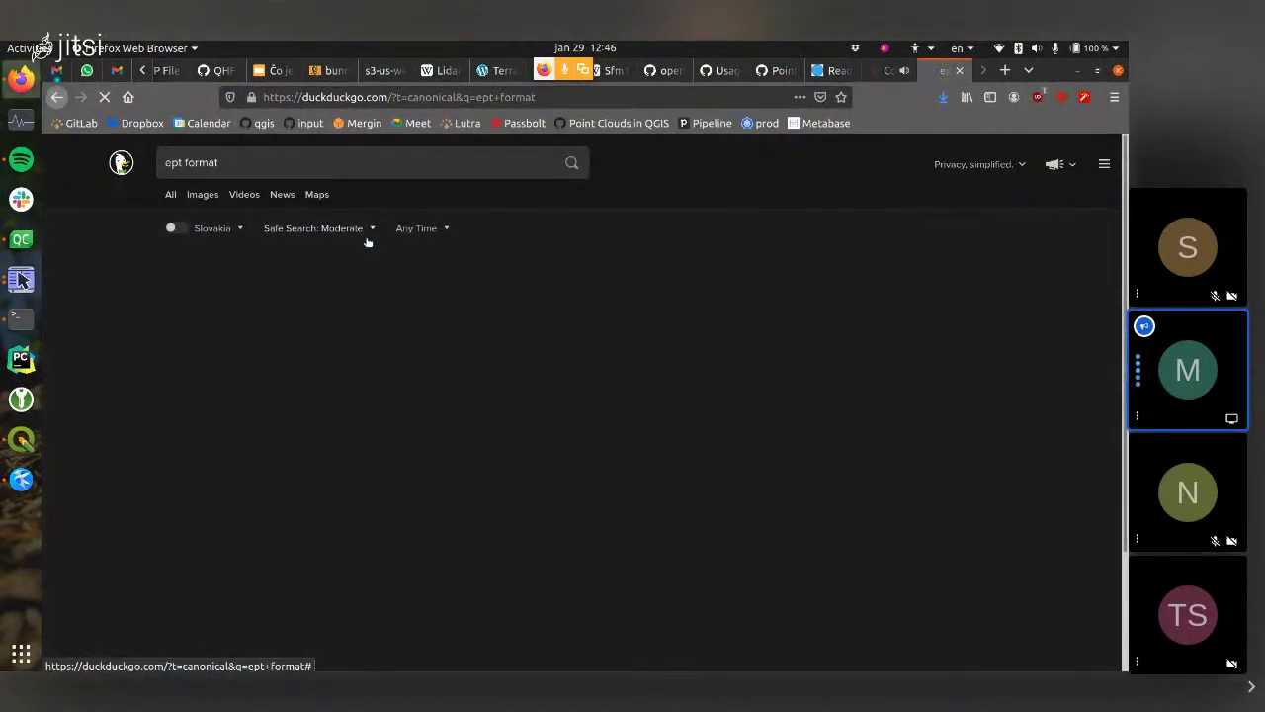
- Refine the search to "ept format hobu" and open the Entwine Point Tile page on entwine.io
click(257, 162)
text(hob)
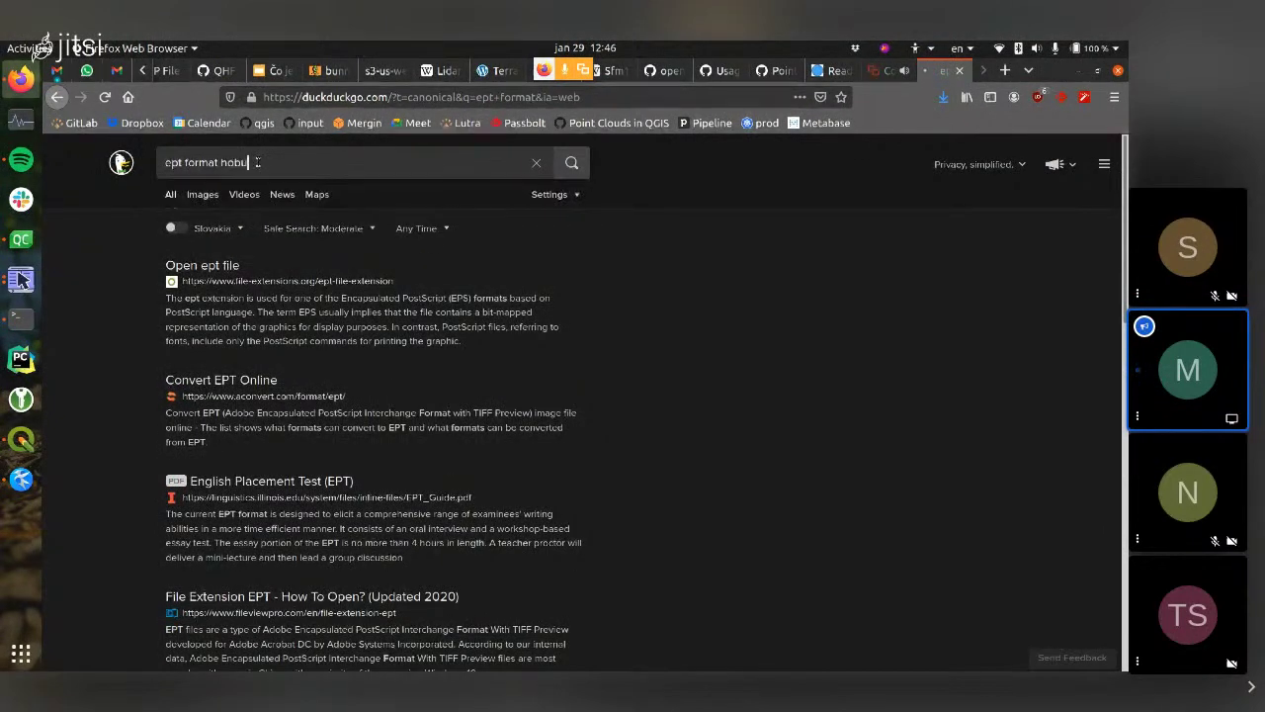
text(u)
key(Return)
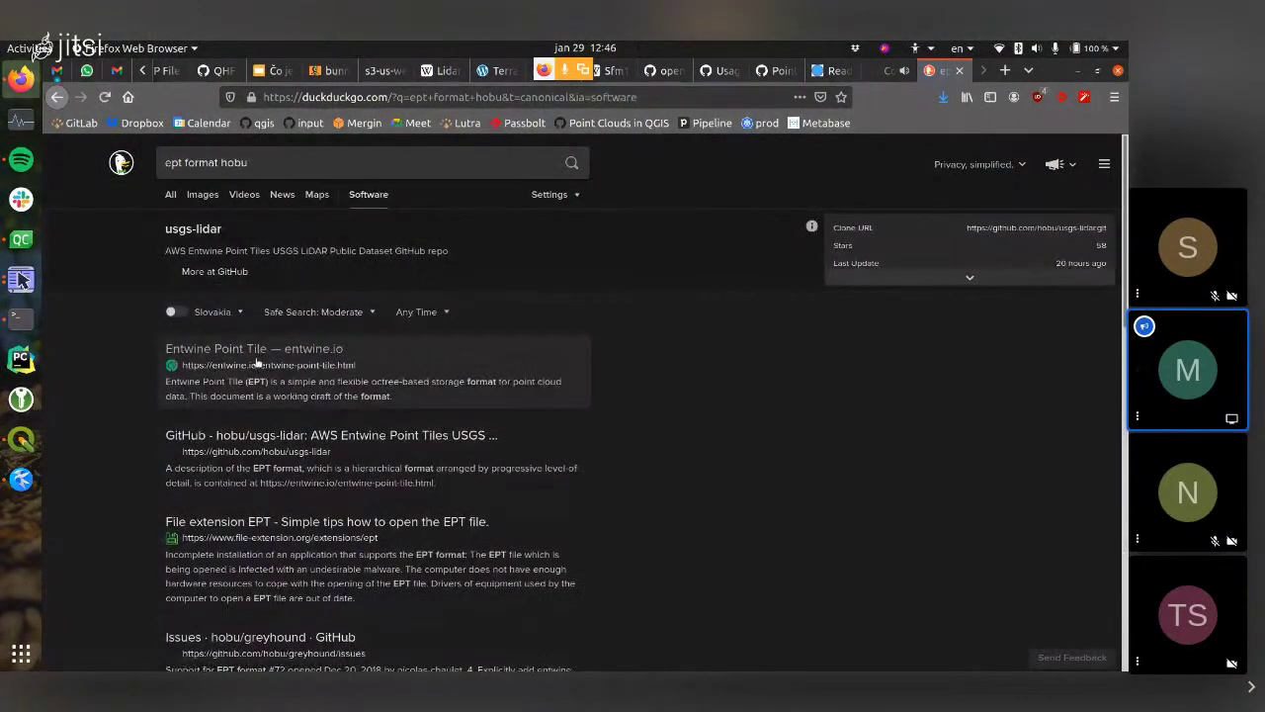
click(247, 349)
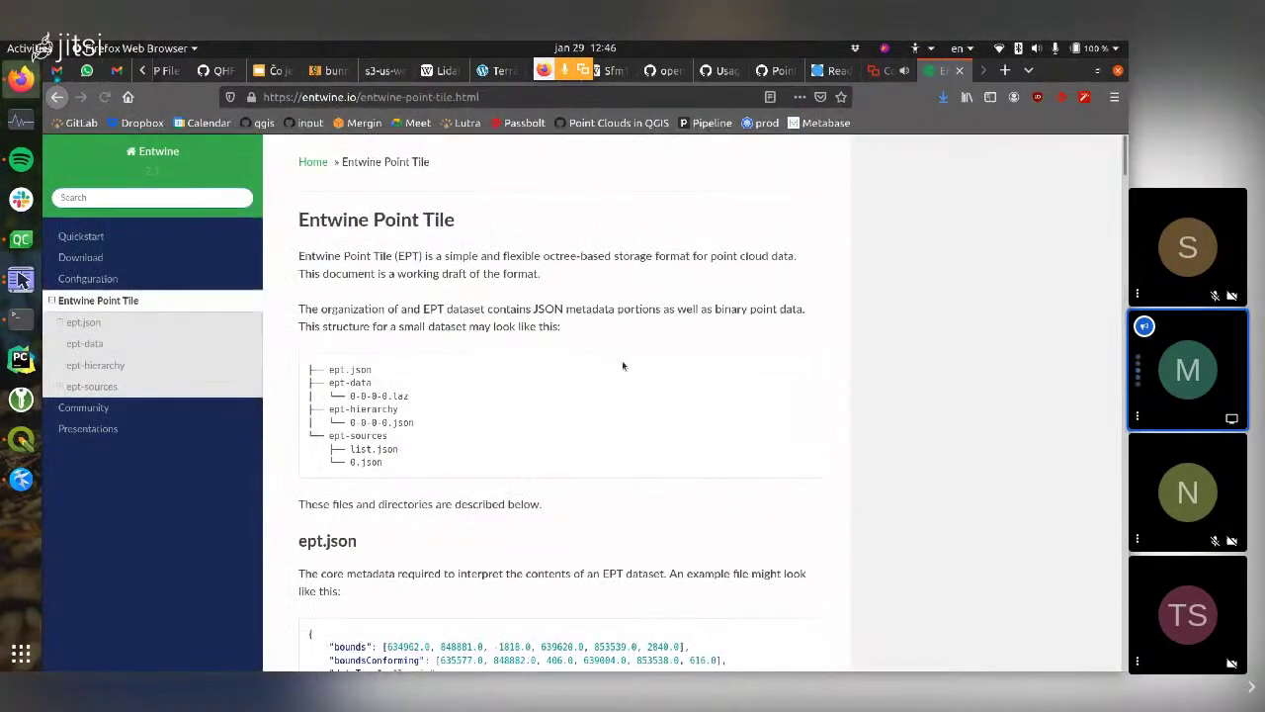
- Read through the Entwine Point Tile specification, from the dataset structure and ept.json schema to the srs and ept-data sections
scroll(621, 363, down, 3)
scroll(361, 253, up, 3)
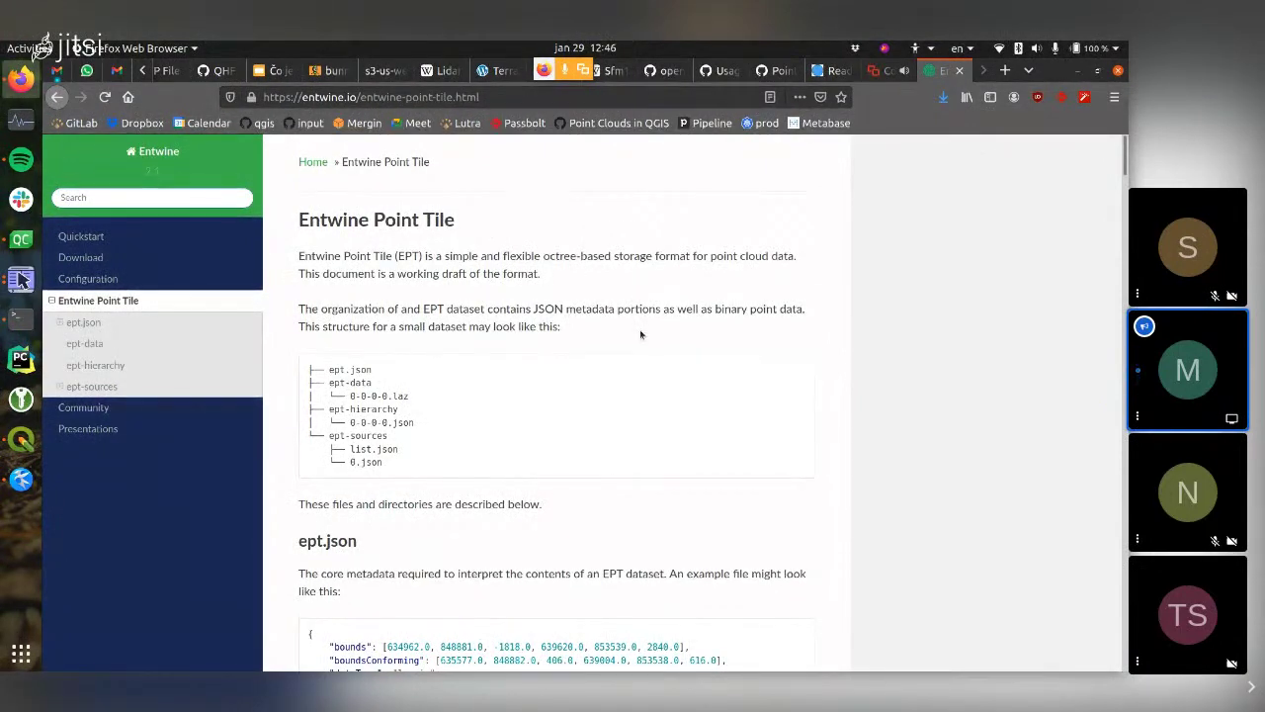
scroll(641, 334, down, 10)
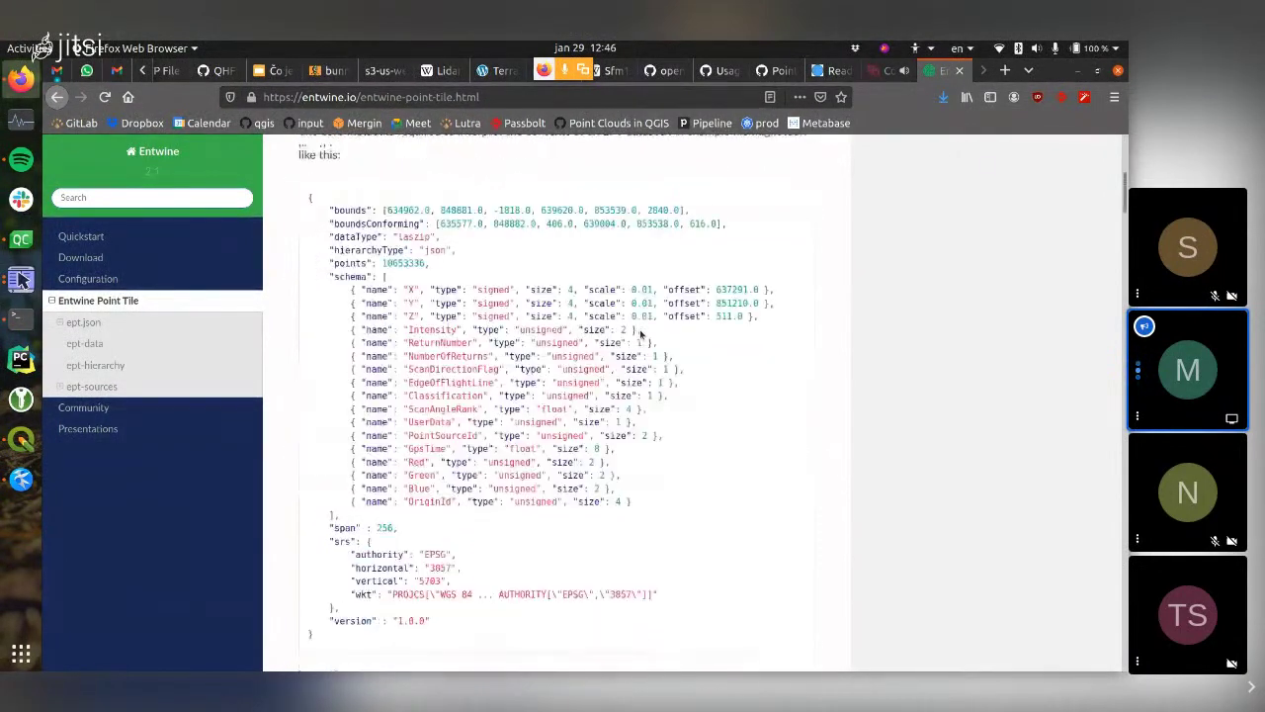
scroll(639, 330, down, 10)
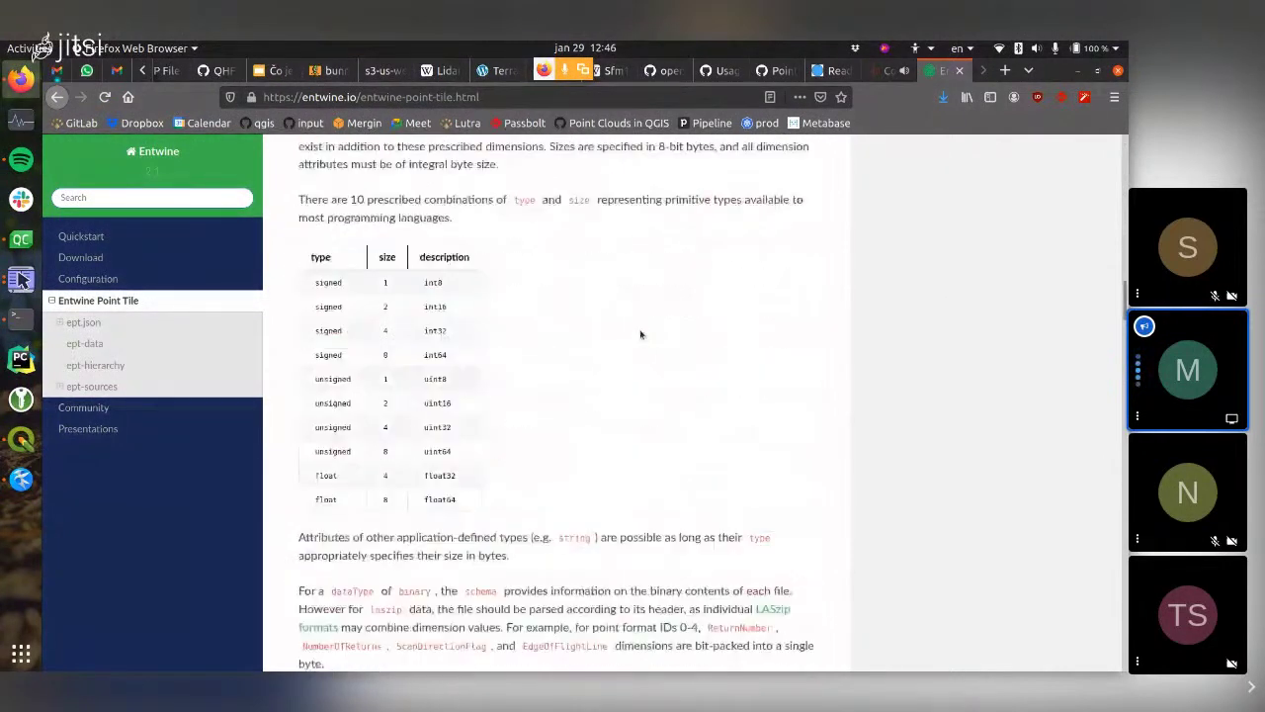
scroll(639, 329, down, 5)
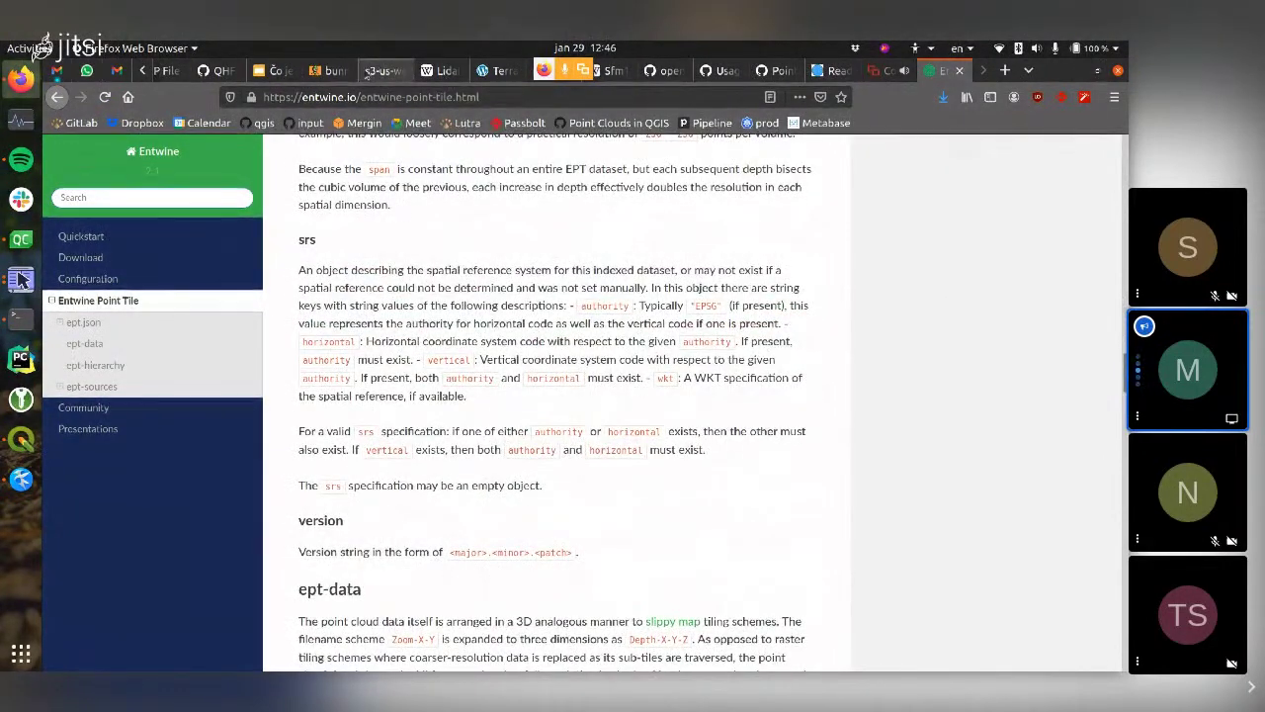
- Go through the open browser pages back to the AK_BrooksCamp_2012 ept.json metadata
click(506, 75)
key(ctrl+Tab)
key(ctrl+Tab)
key(ctrl+Tab)
key(ctrl+Tab)
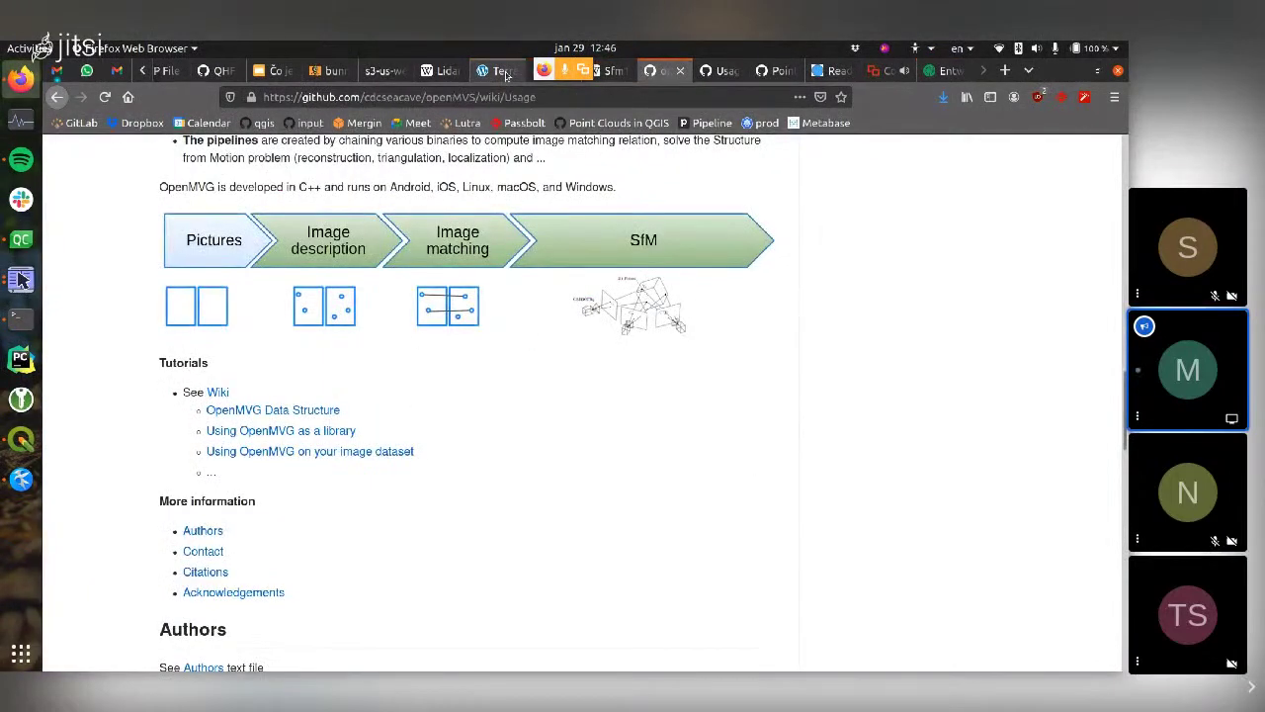
click(835, 67)
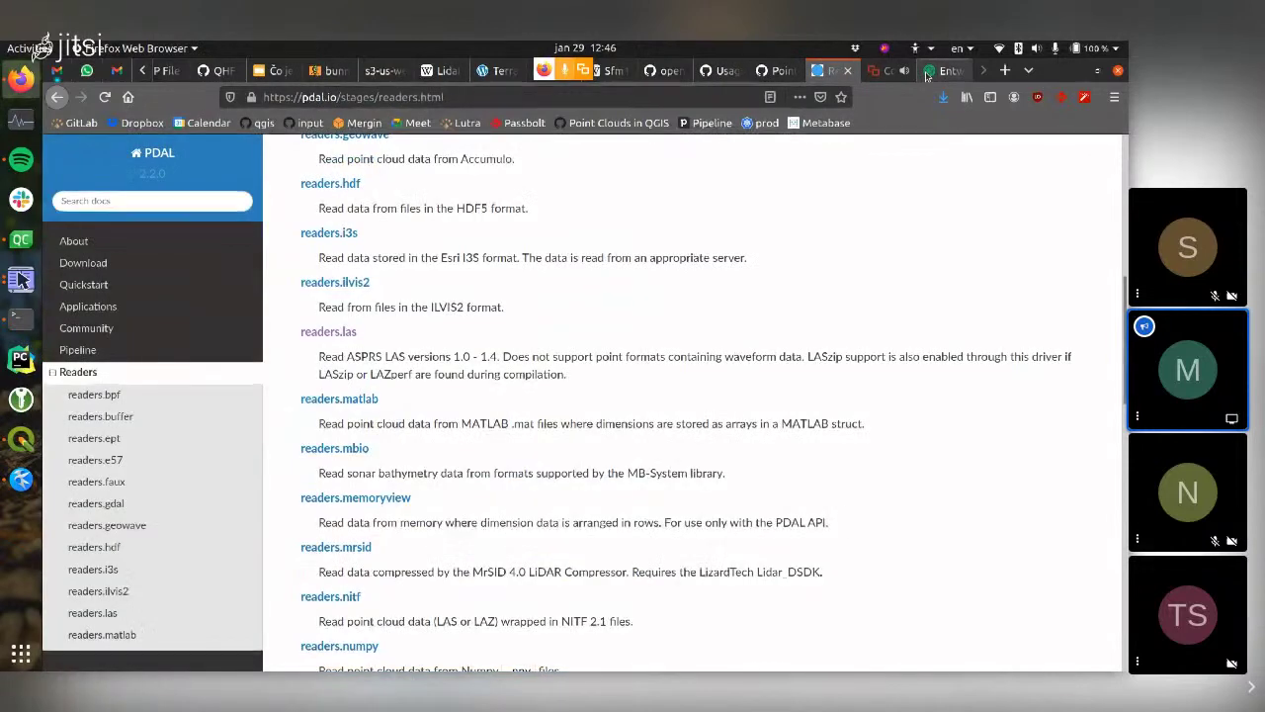
click(950, 72)
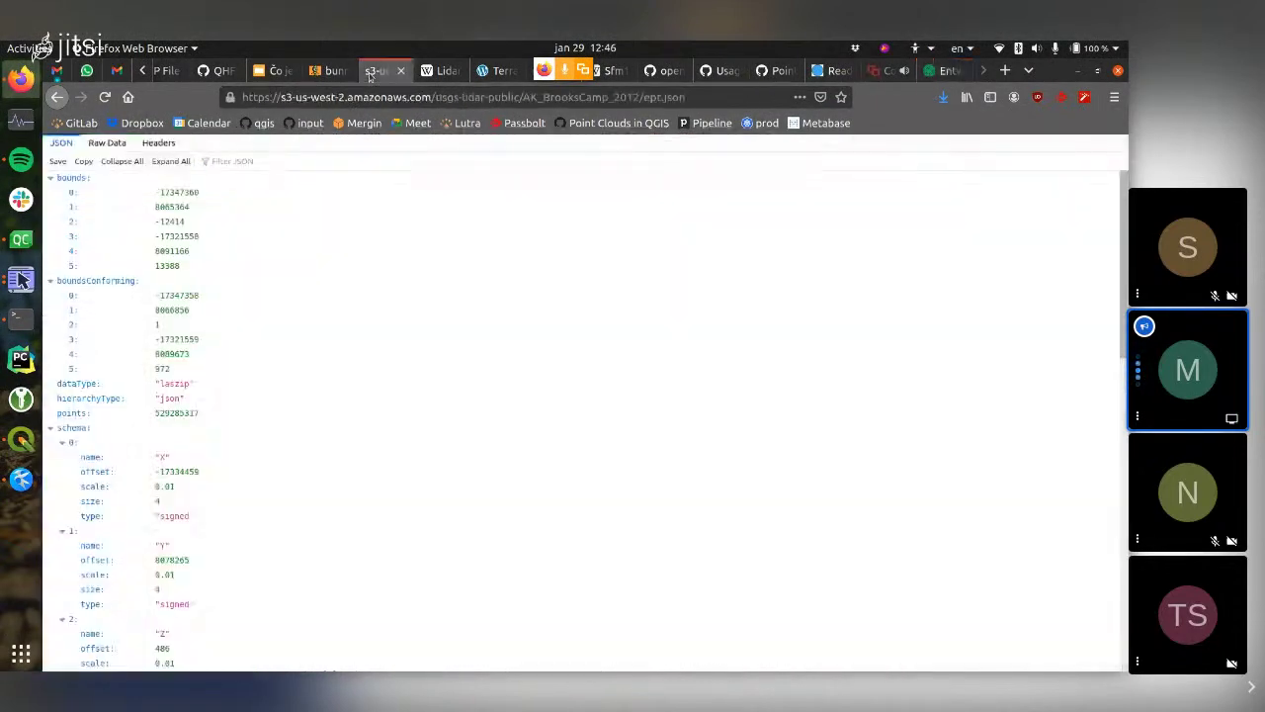
- Return from the ept.json metadata to the USGS / Entwine page and view its resource list and map of the United States
click(376, 70)
click(56, 96)
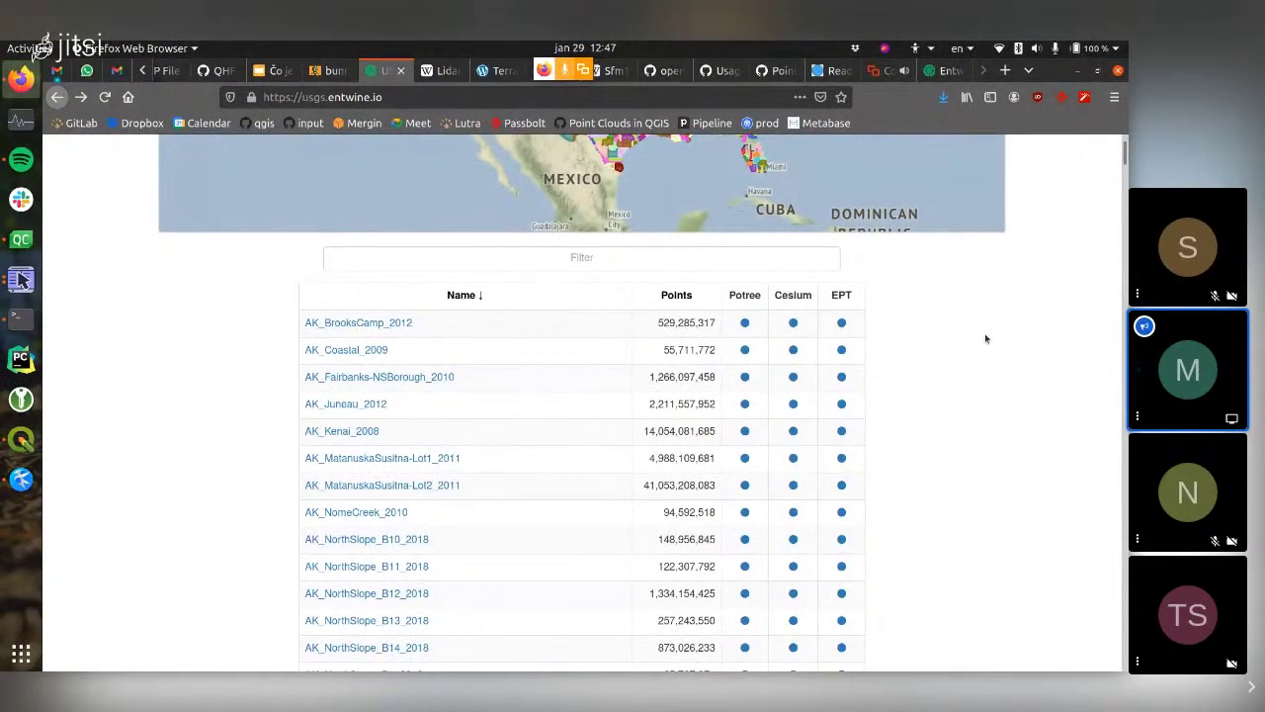
scroll(984, 333, up, 3)
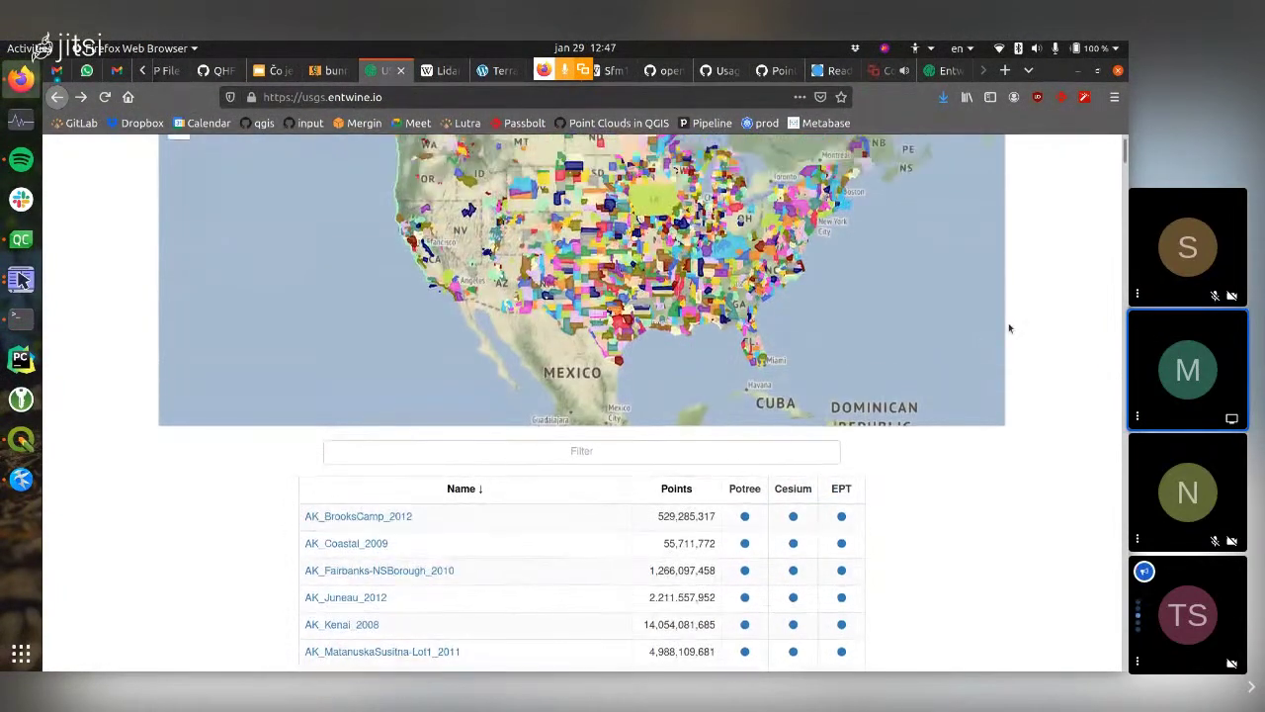
scroll(1009, 328, up, 3)
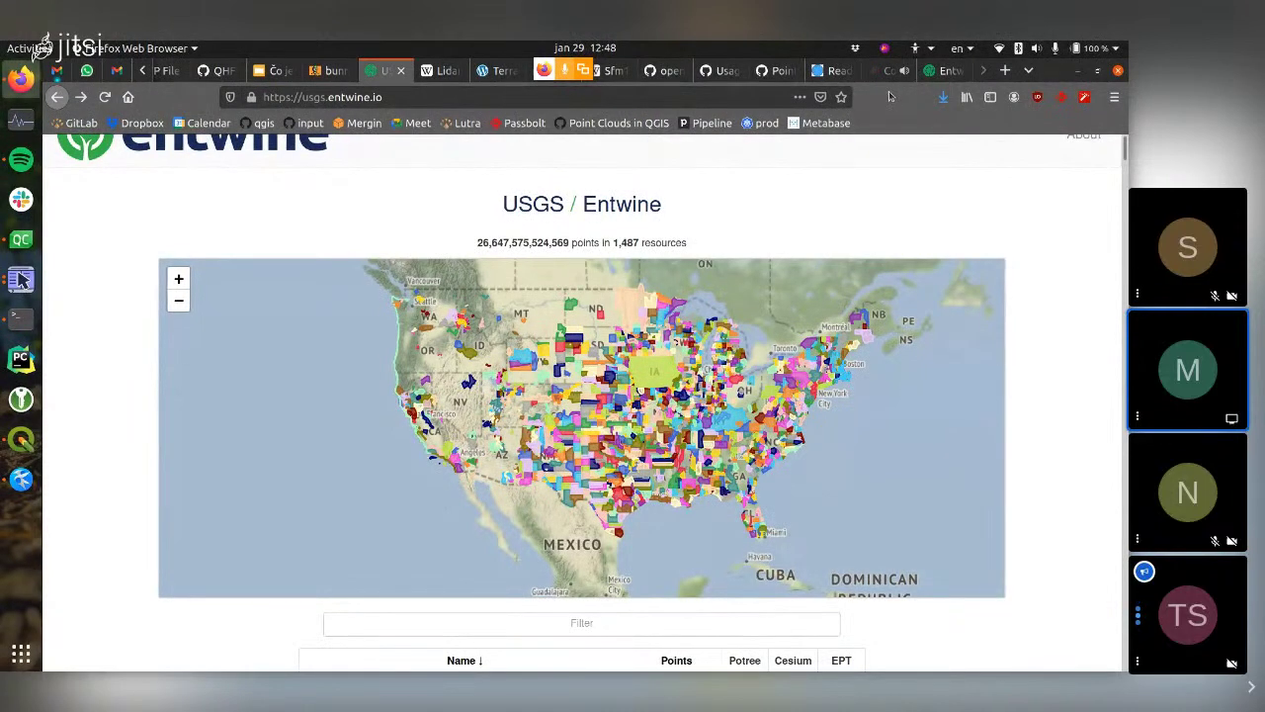
- Switch to QGIS and review the provider information in the Trencin point cloud layer's properties
key(alt+Tab)
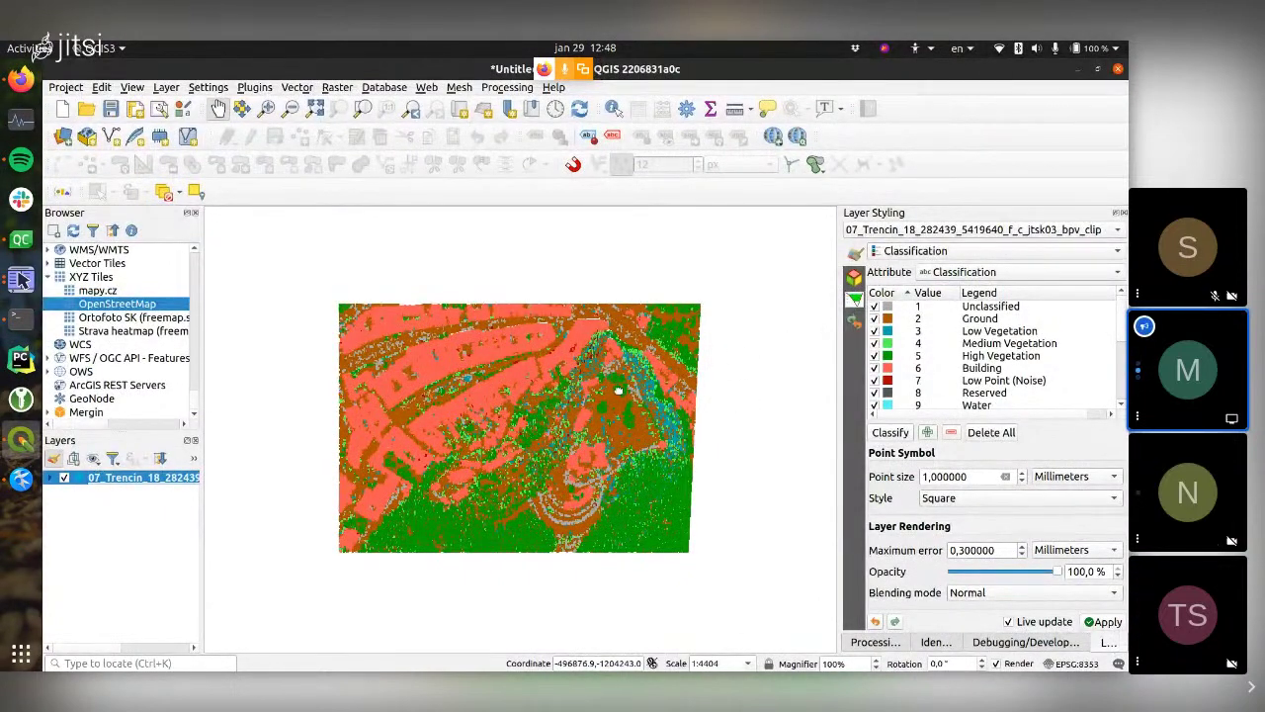
double_click(128, 479)
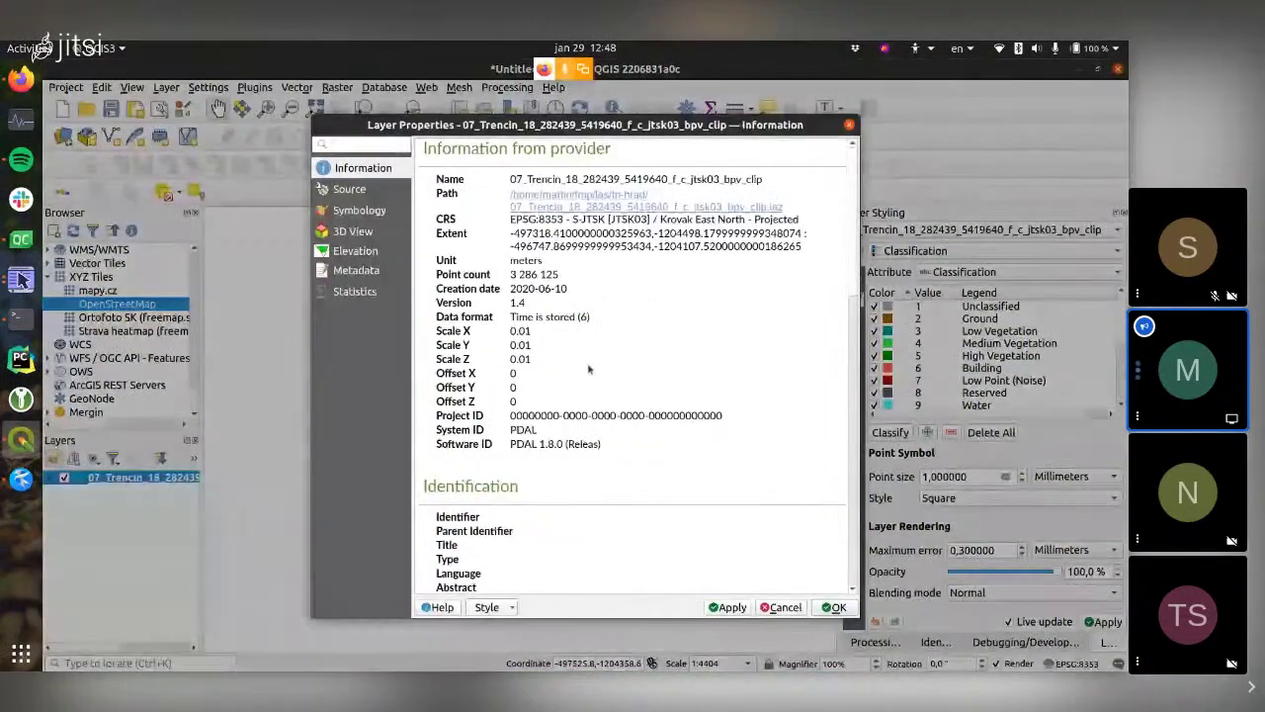
key(Escape)
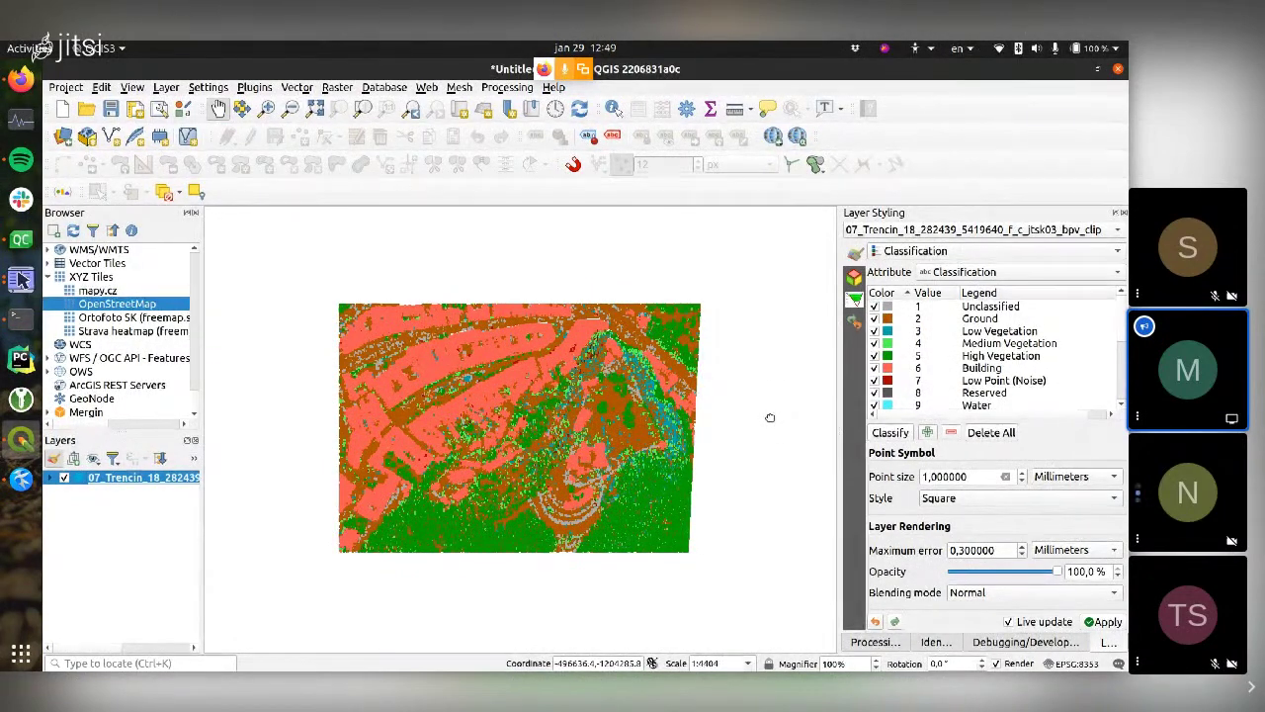
click(21, 282)
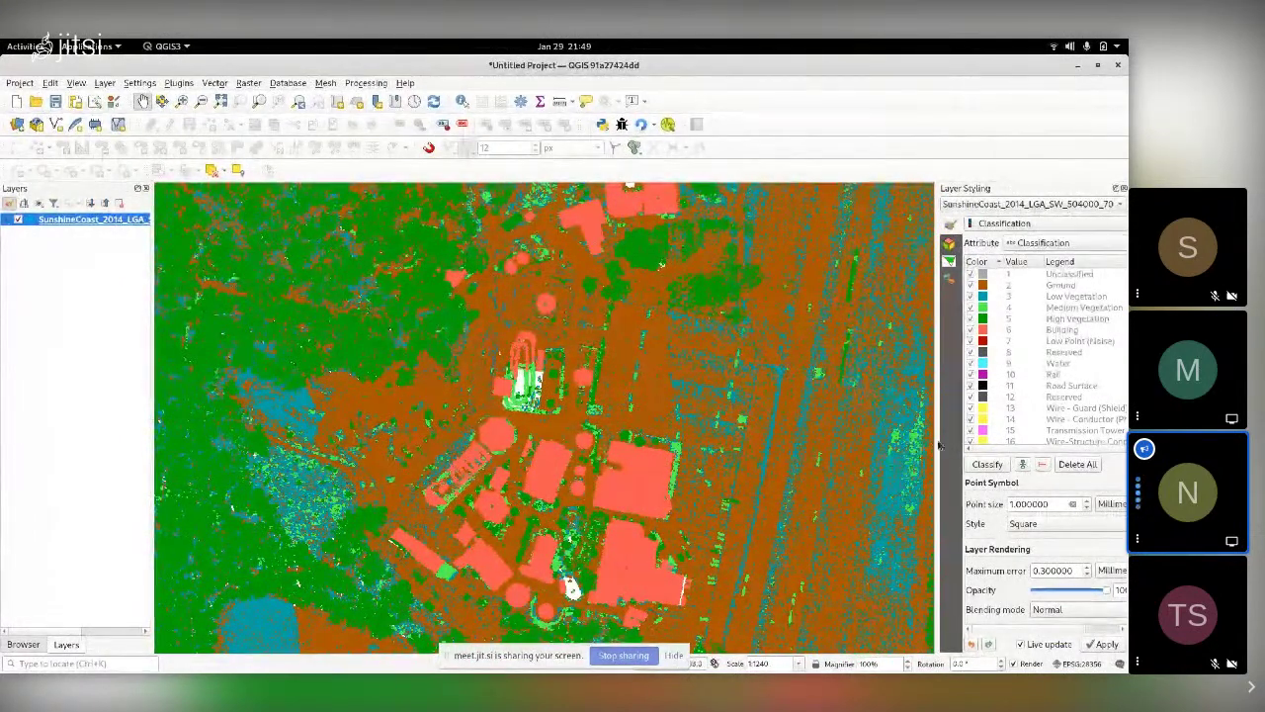
- Widen the Layer Styling area and check the symbology settings in the SunshineCoast layer's properties
drag(935, 442, 821, 443)
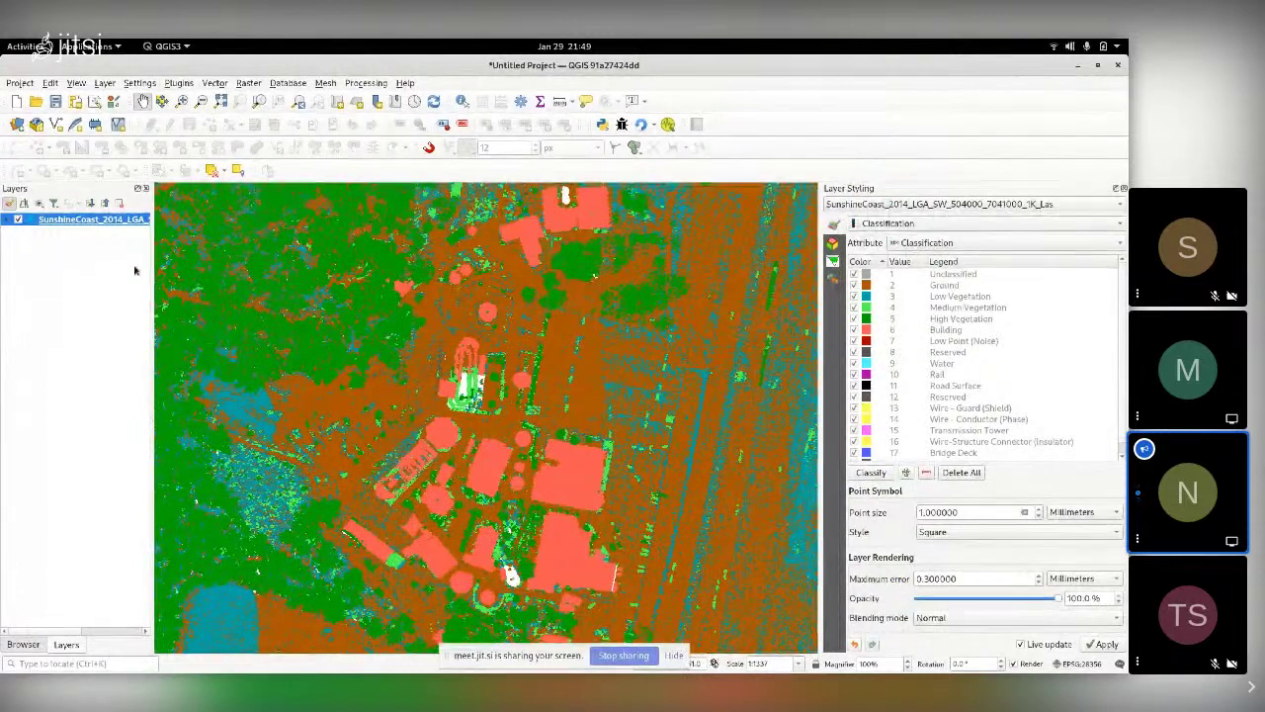
double_click(87, 219)
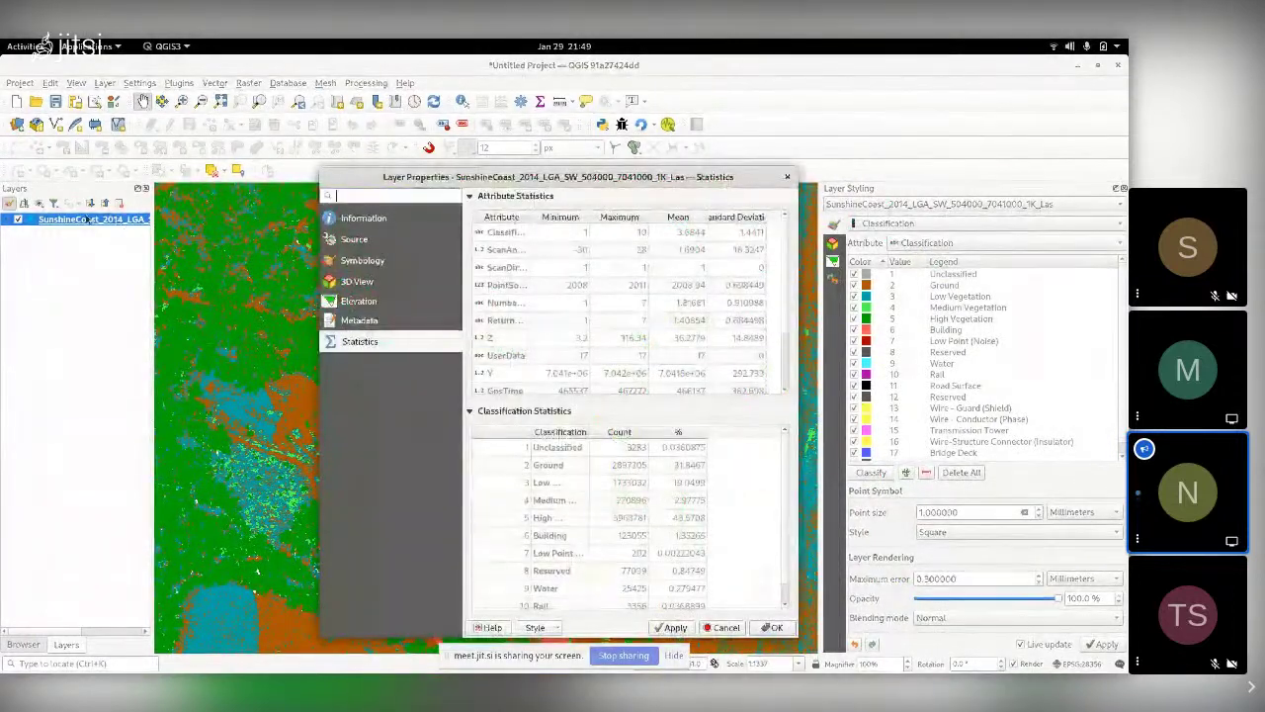
click(362, 260)
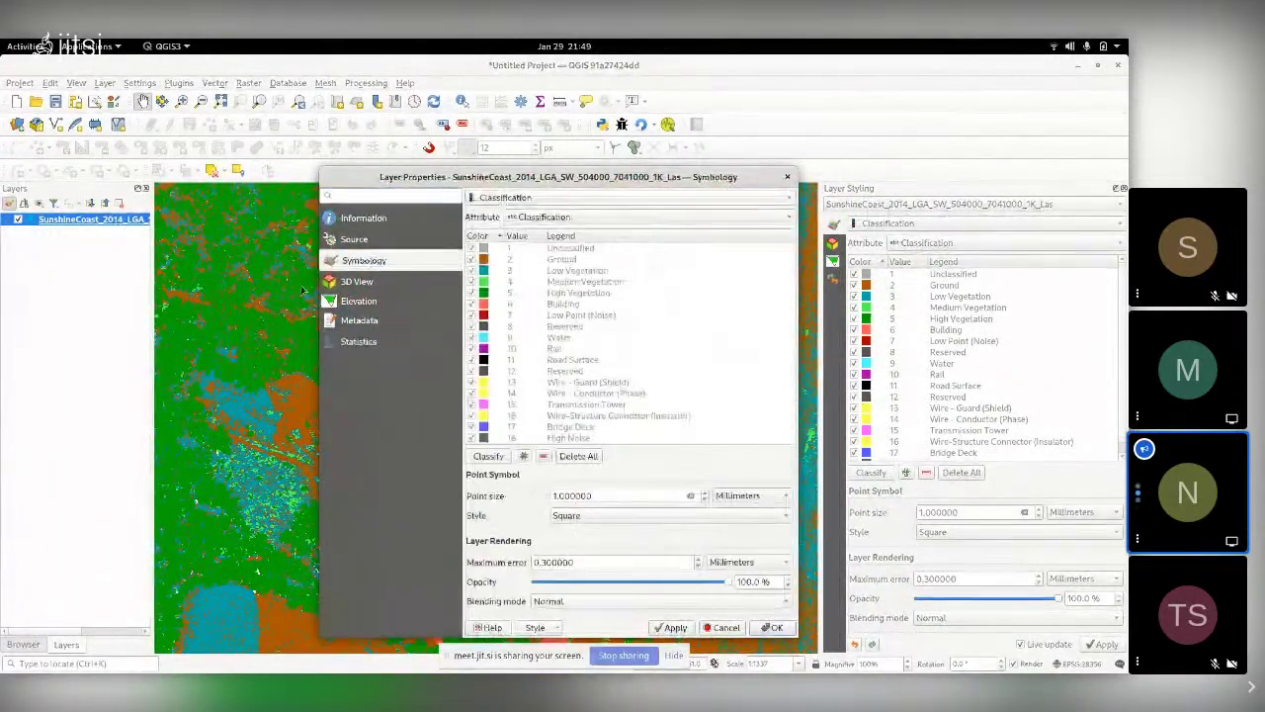
click(788, 178)
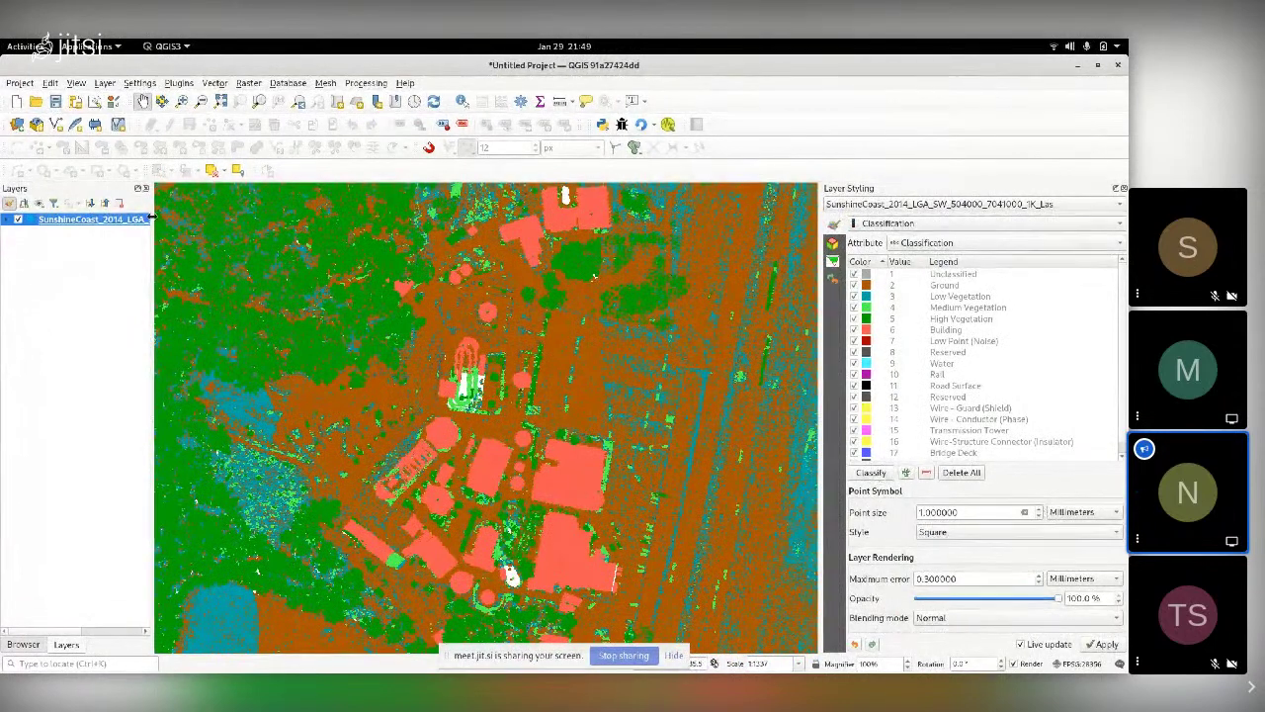
- Remove the SunshineCoast layer and load SunshineCoast_2014_LGA_SW_504000_7041000_1K_Las.laz into the project again from the file manager
key(ctrl+d)
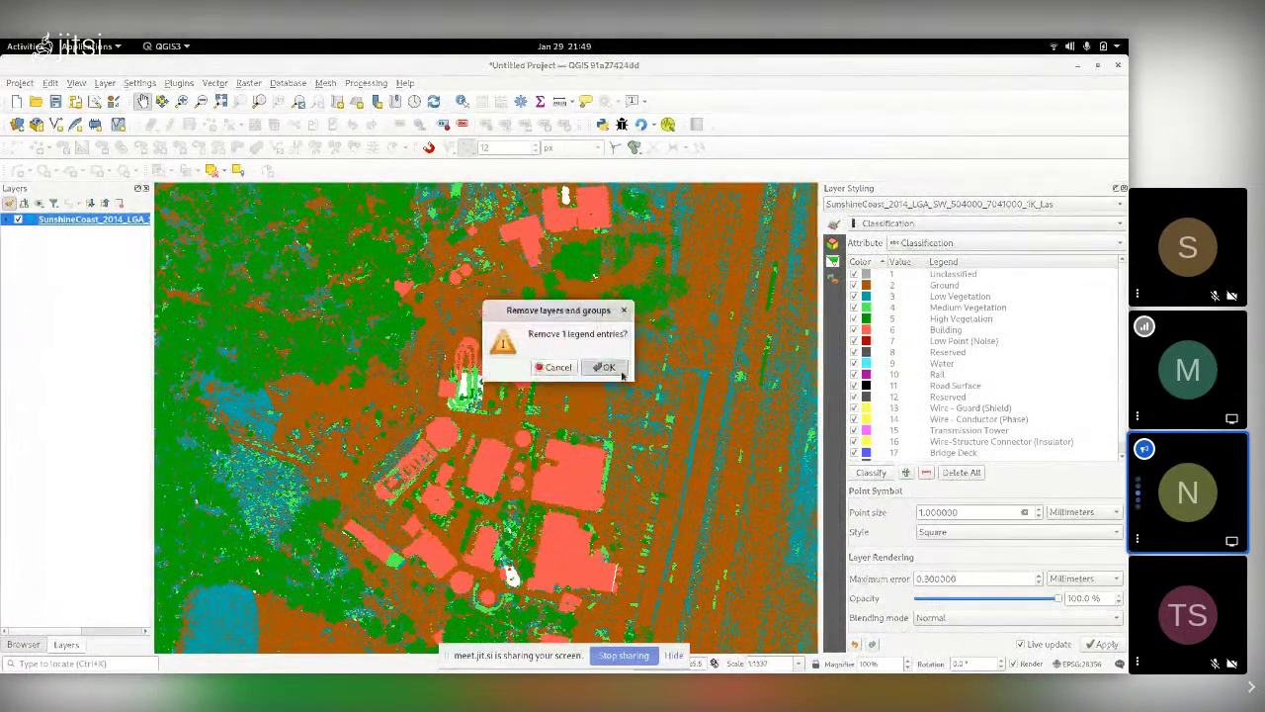
key(Return)
click(20, 262)
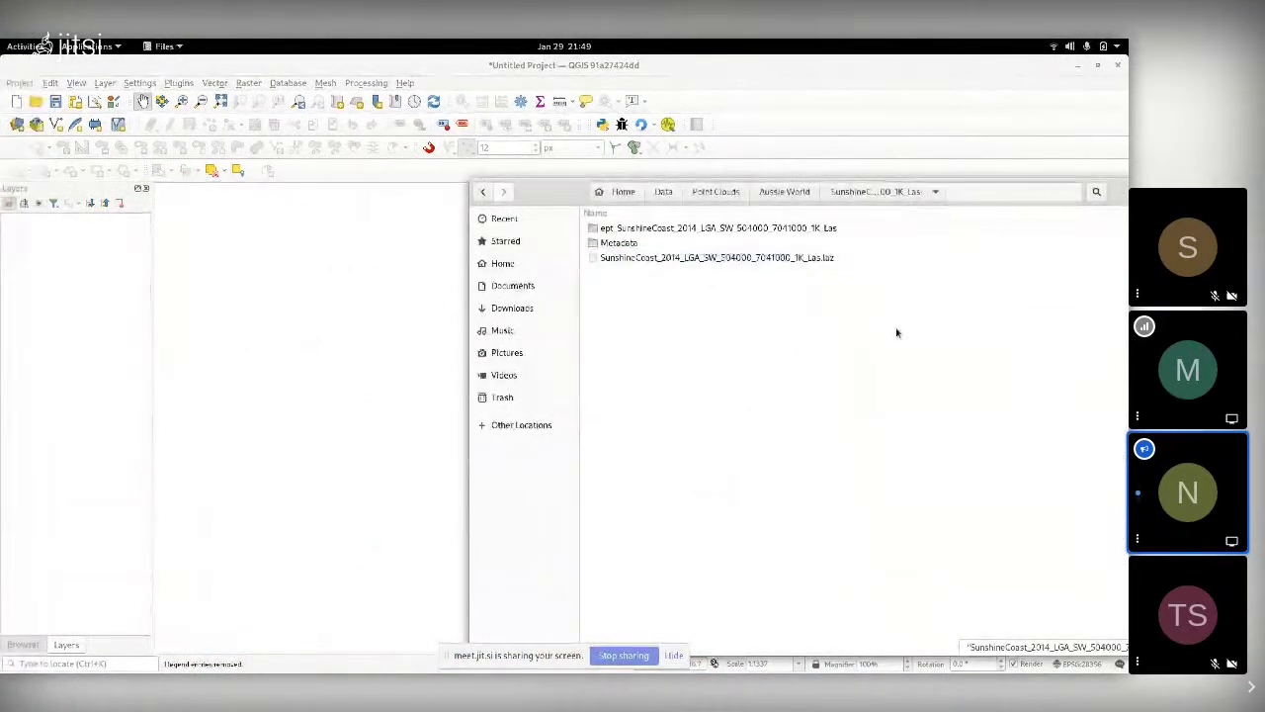
drag(649, 263, 231, 343)
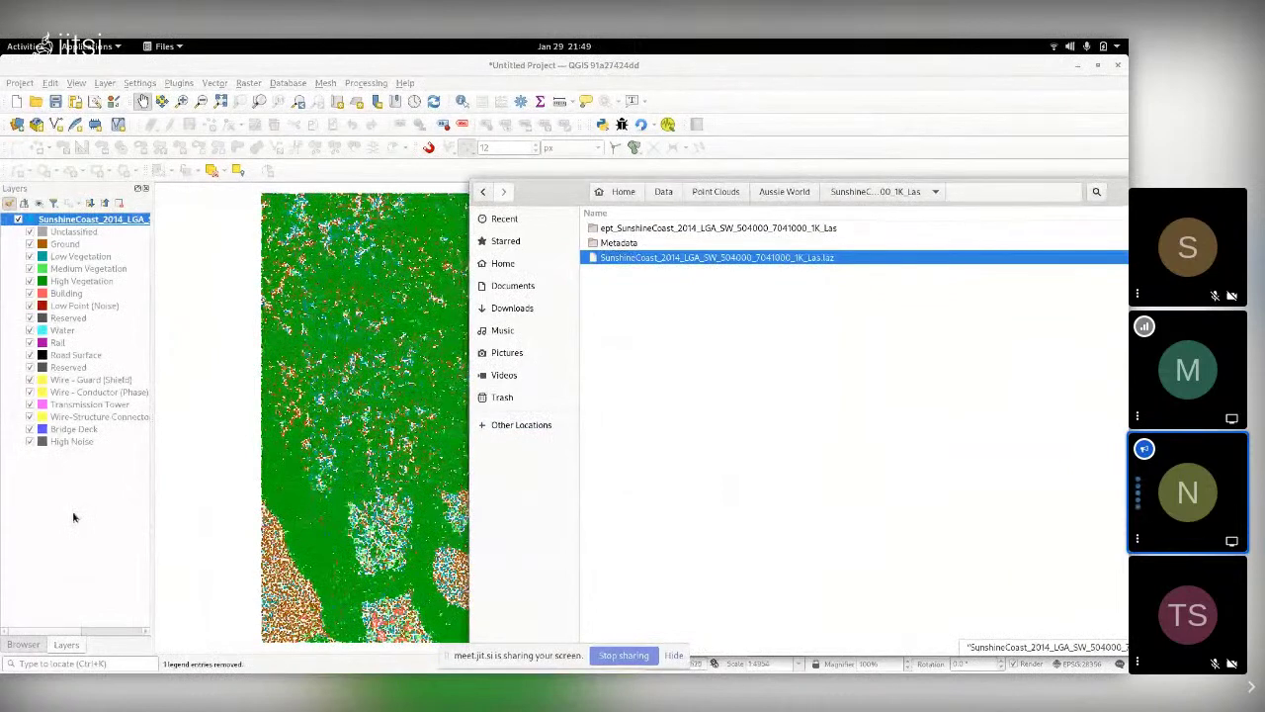
click(455, 425)
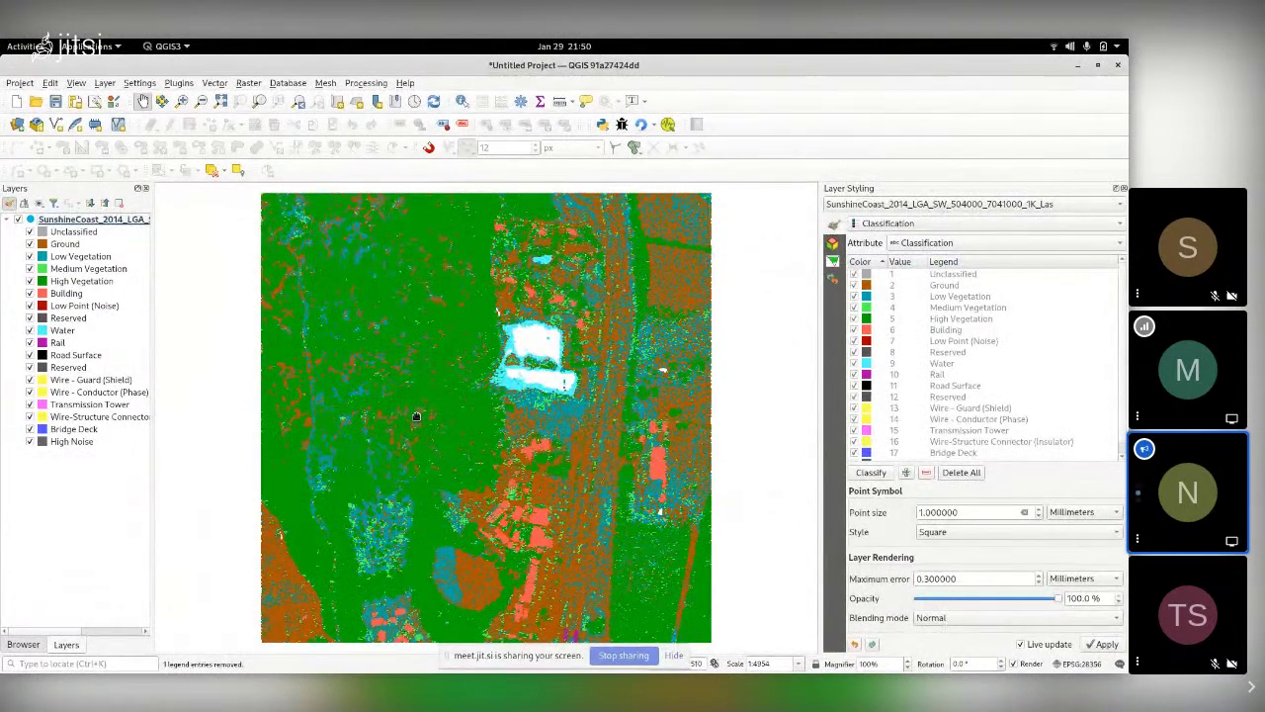
- Review the attribute list in the reloaded SunshineCoast layer's information properties
click(100, 219)
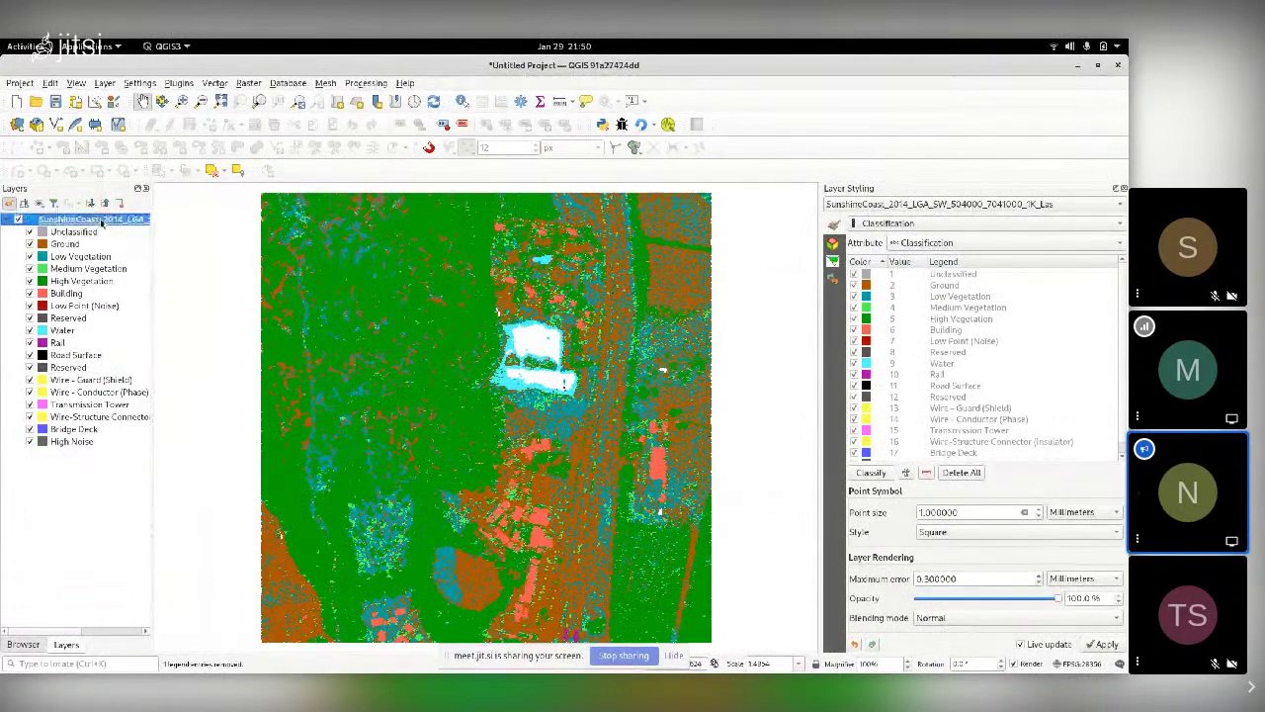
double_click(100, 220)
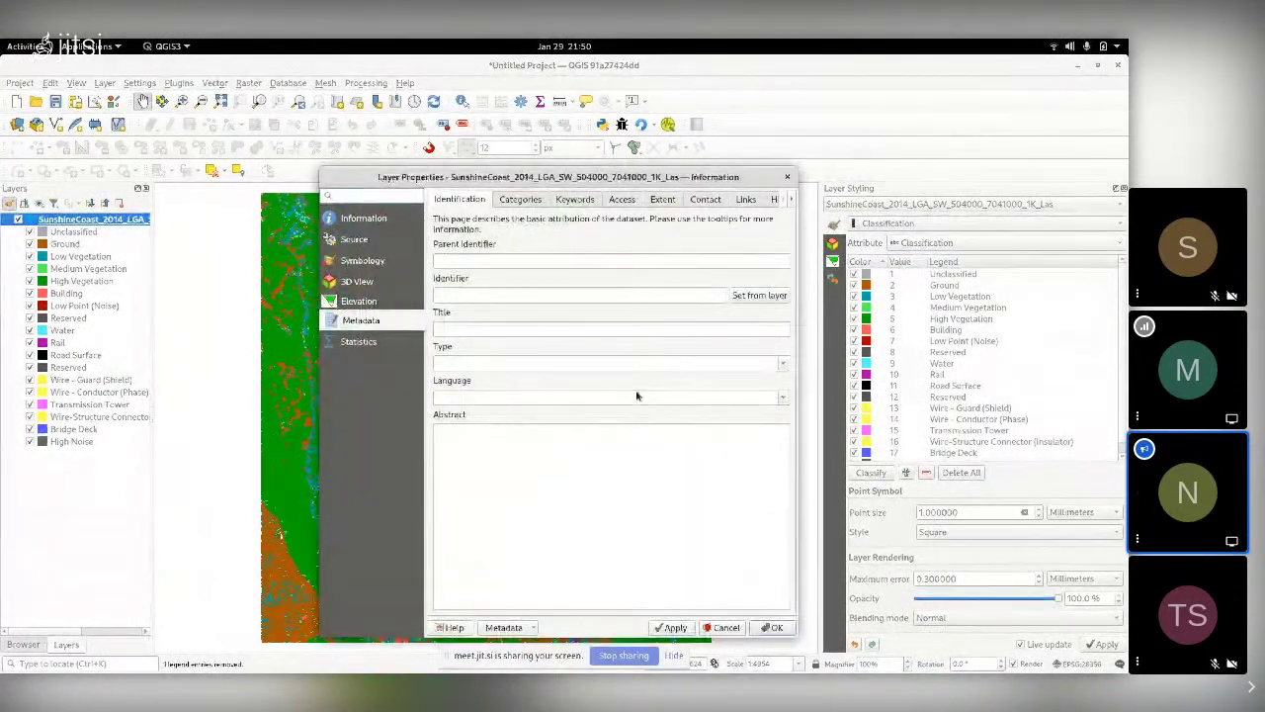
scroll(636, 401, down, 10)
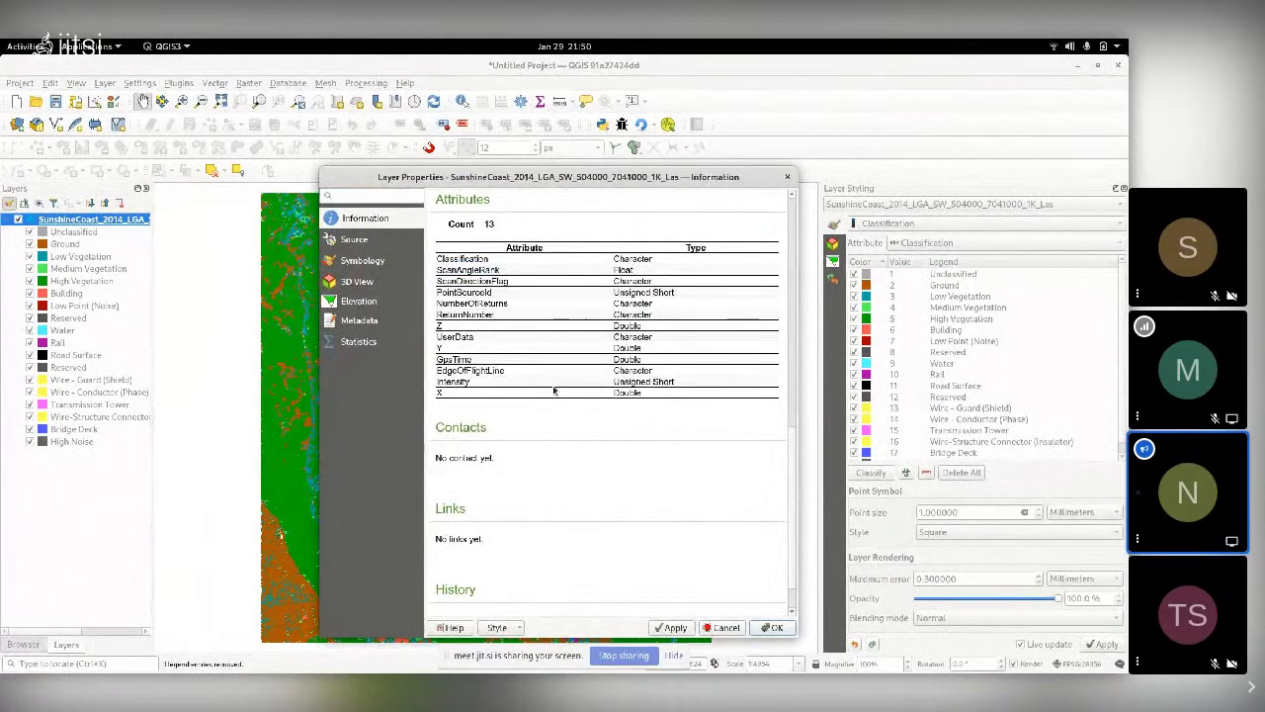
click(783, 179)
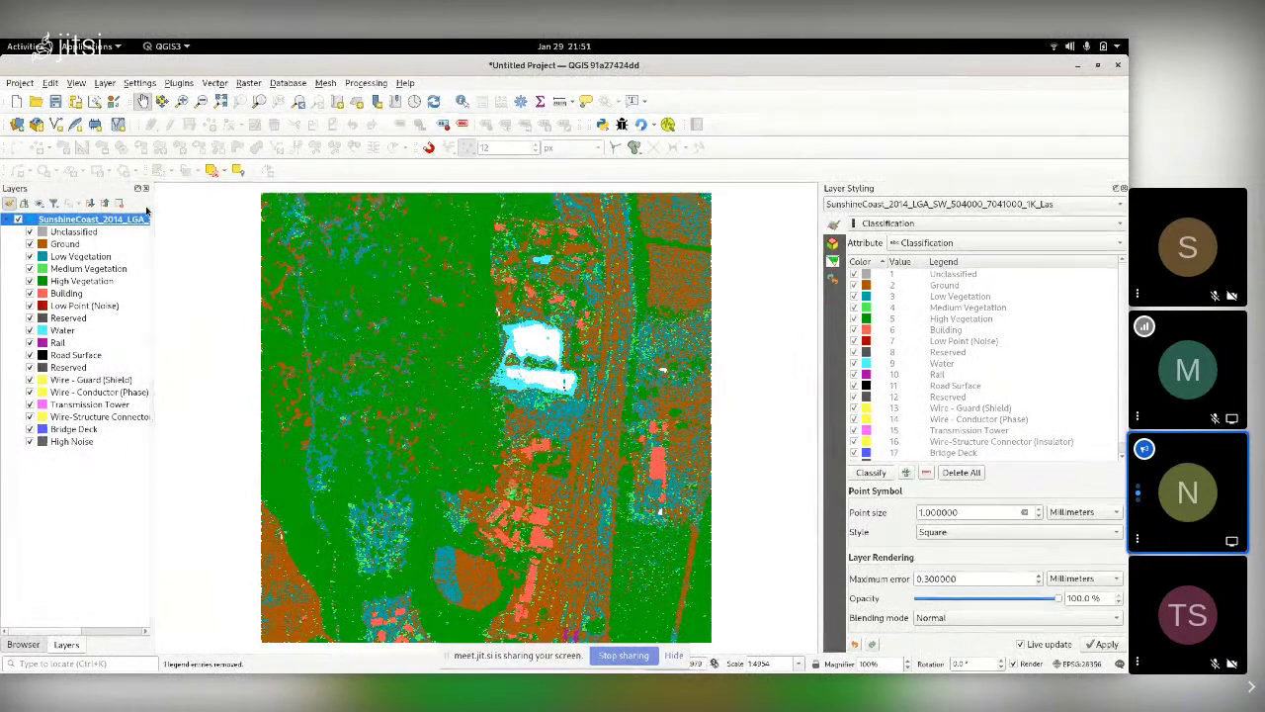
- Inspect the Classification attribute setting and highlight the Low Vegetation class in the layer's styling
click(902, 242)
click(879, 246)
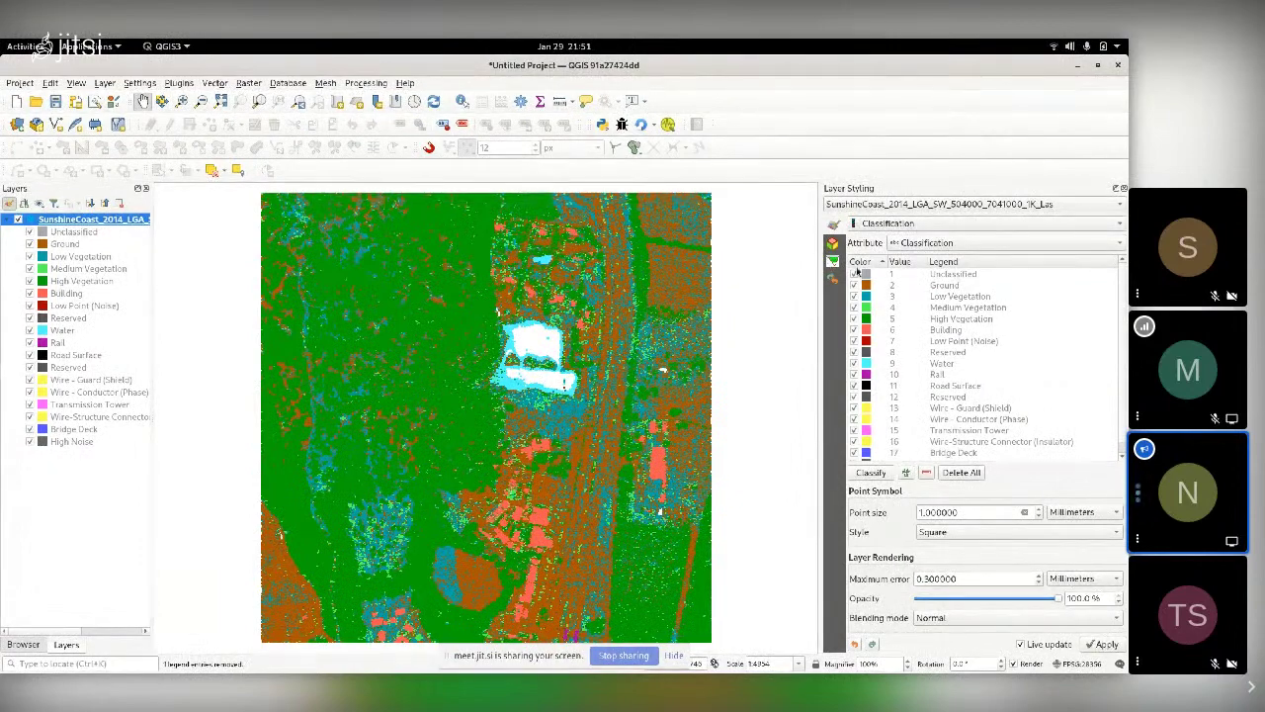
click(980, 298)
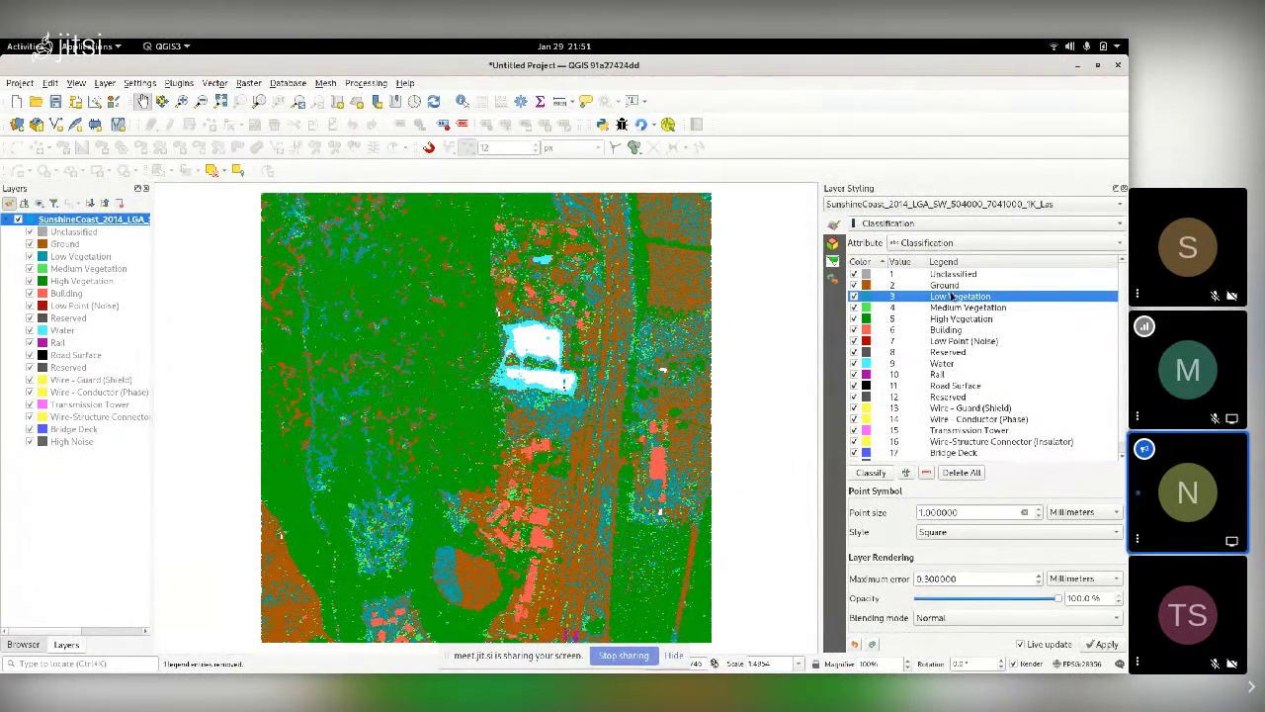
- Identify a single medium vegetation point in the cloud and view its attribute values, including Classification
scroll(650, 358, up, 1)
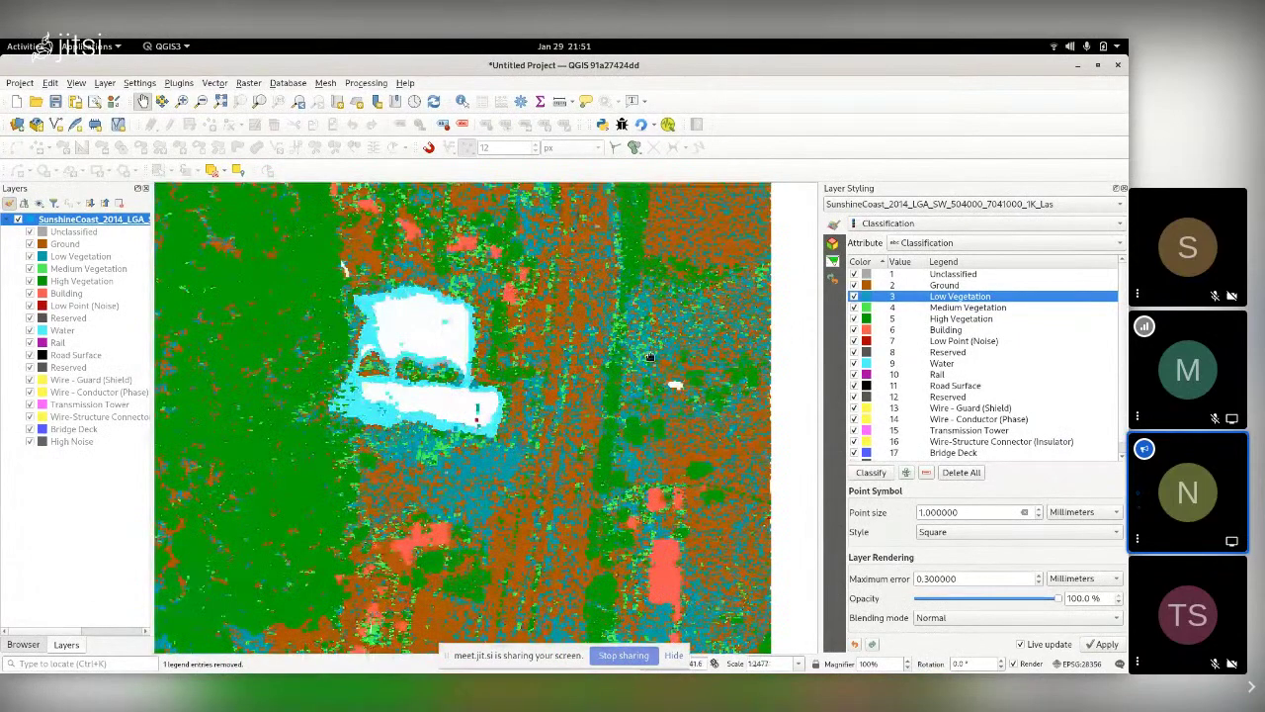
scroll(443, 352, up, 3)
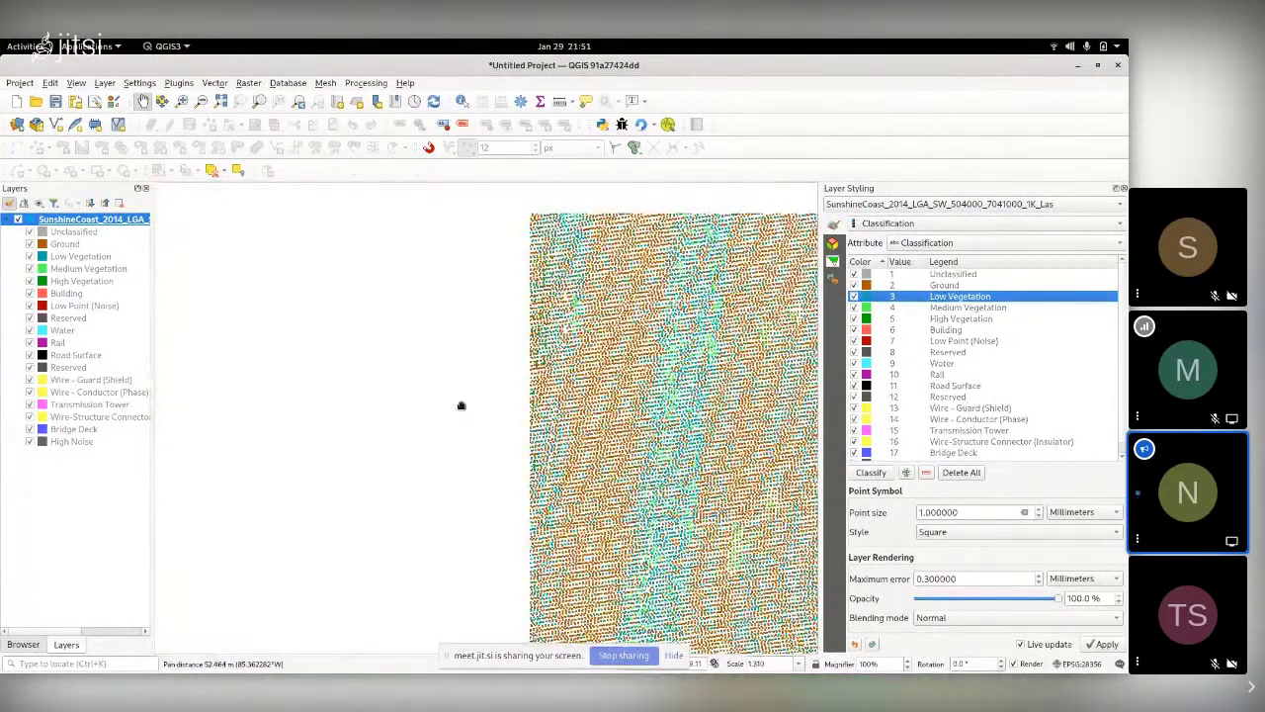
scroll(703, 437, up, 1)
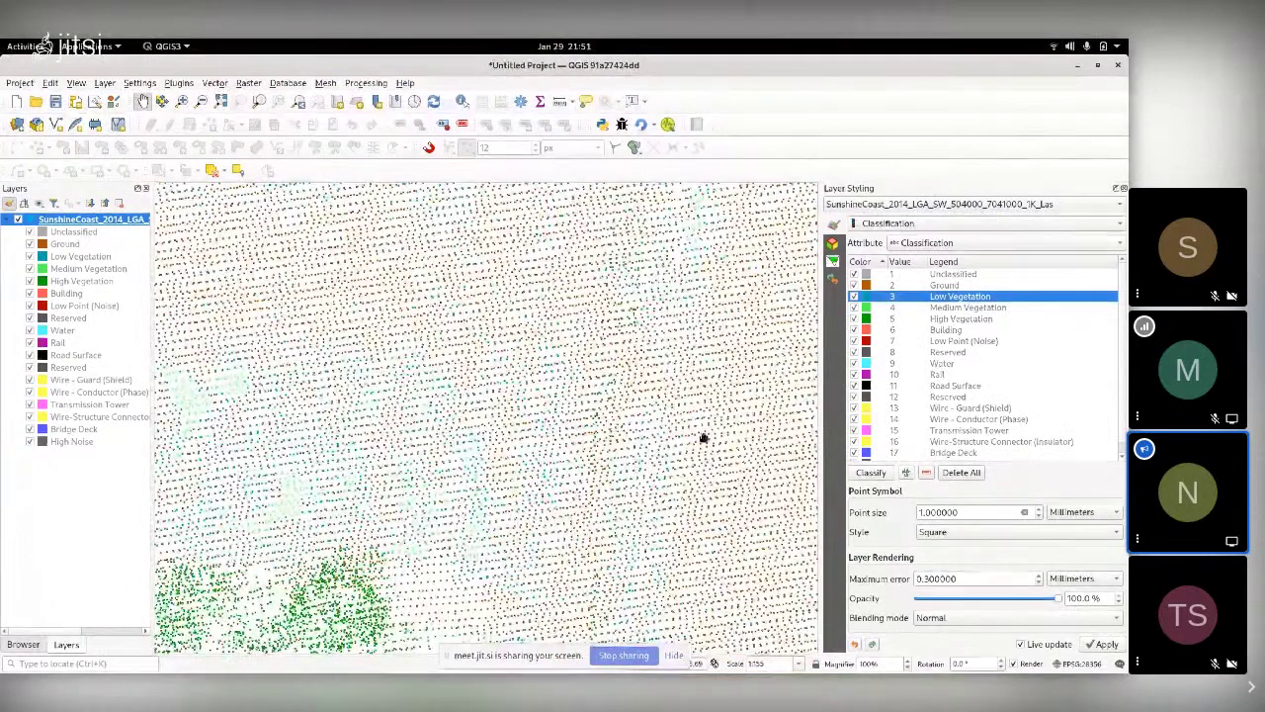
click(461, 102)
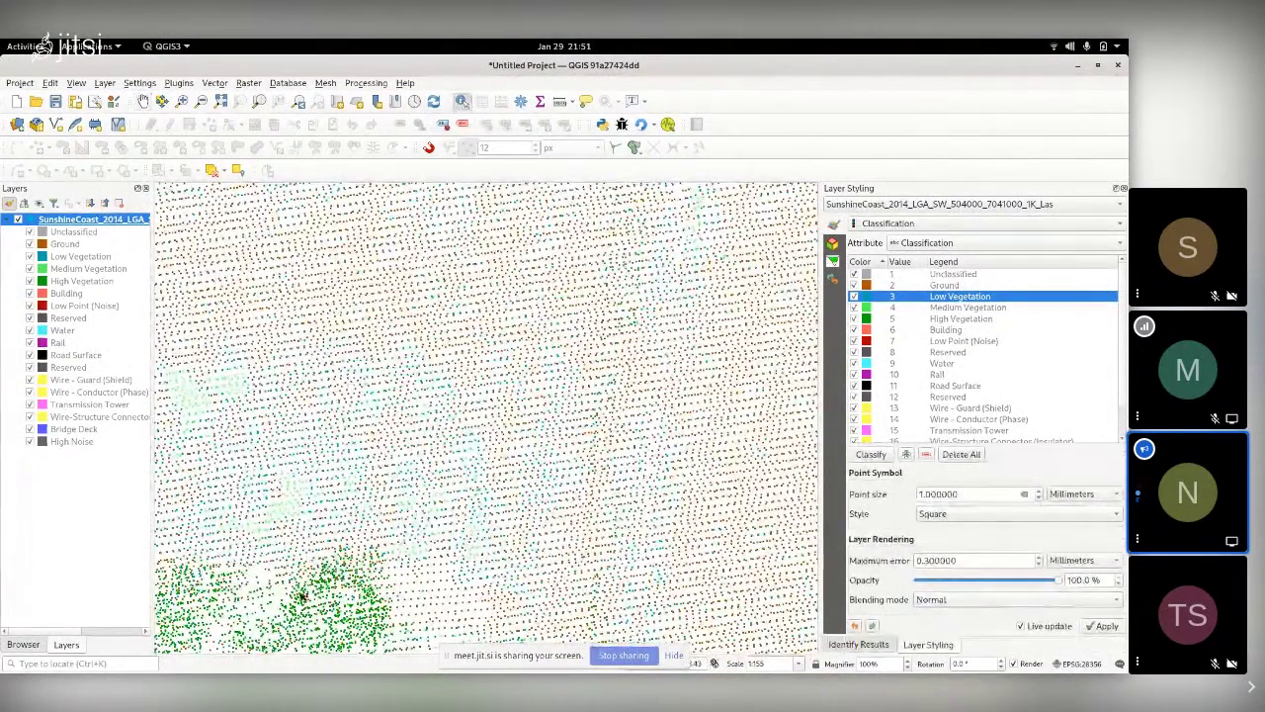
scroll(279, 564, up, 1)
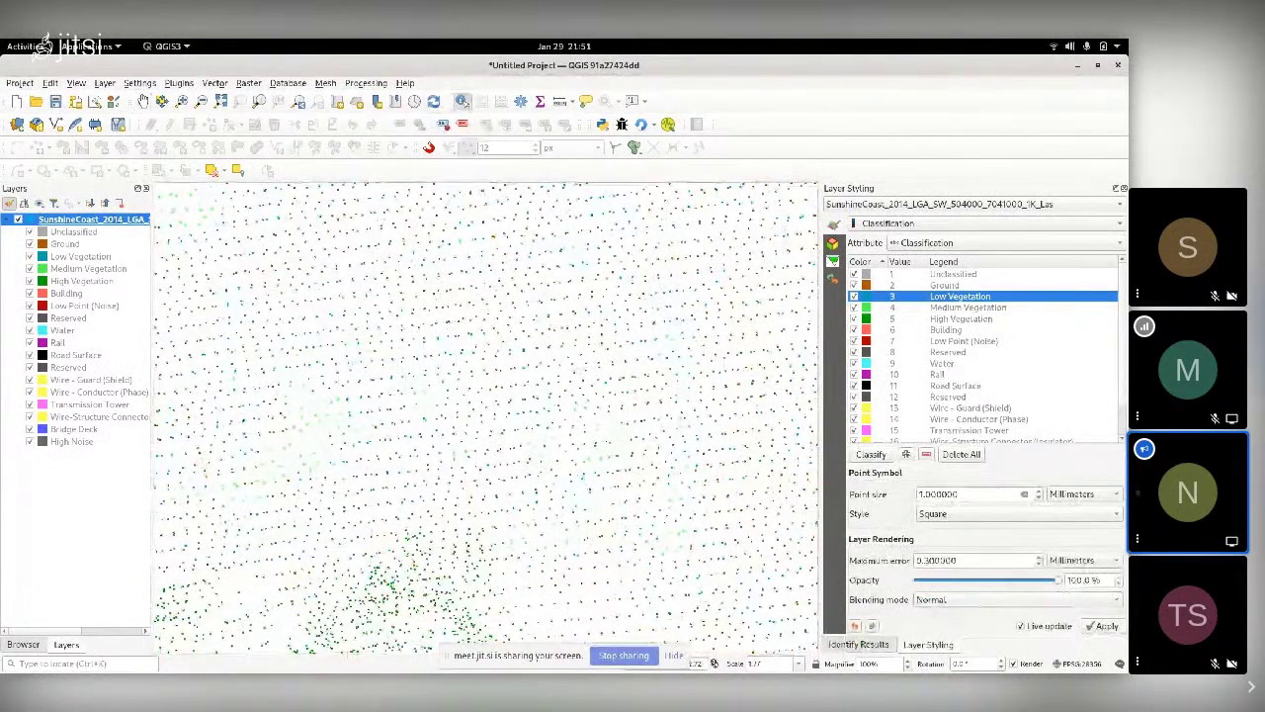
click(340, 413)
click(876, 256)
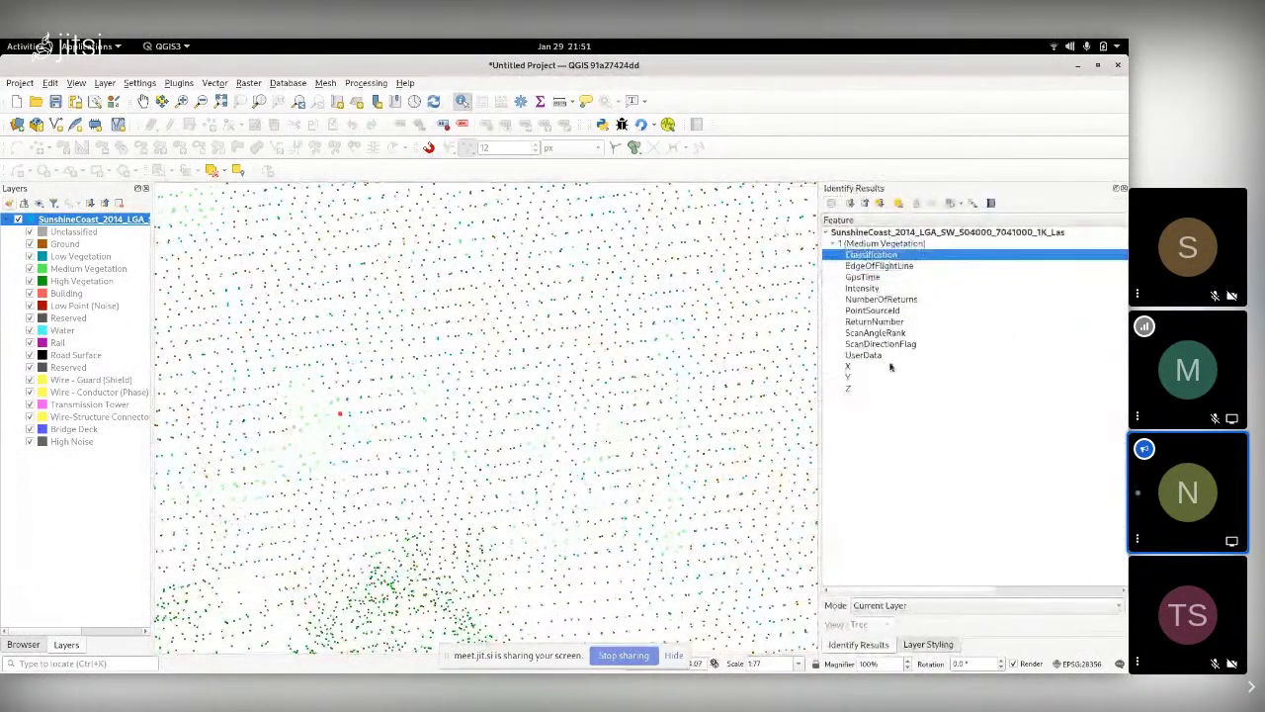
click(1064, 589)
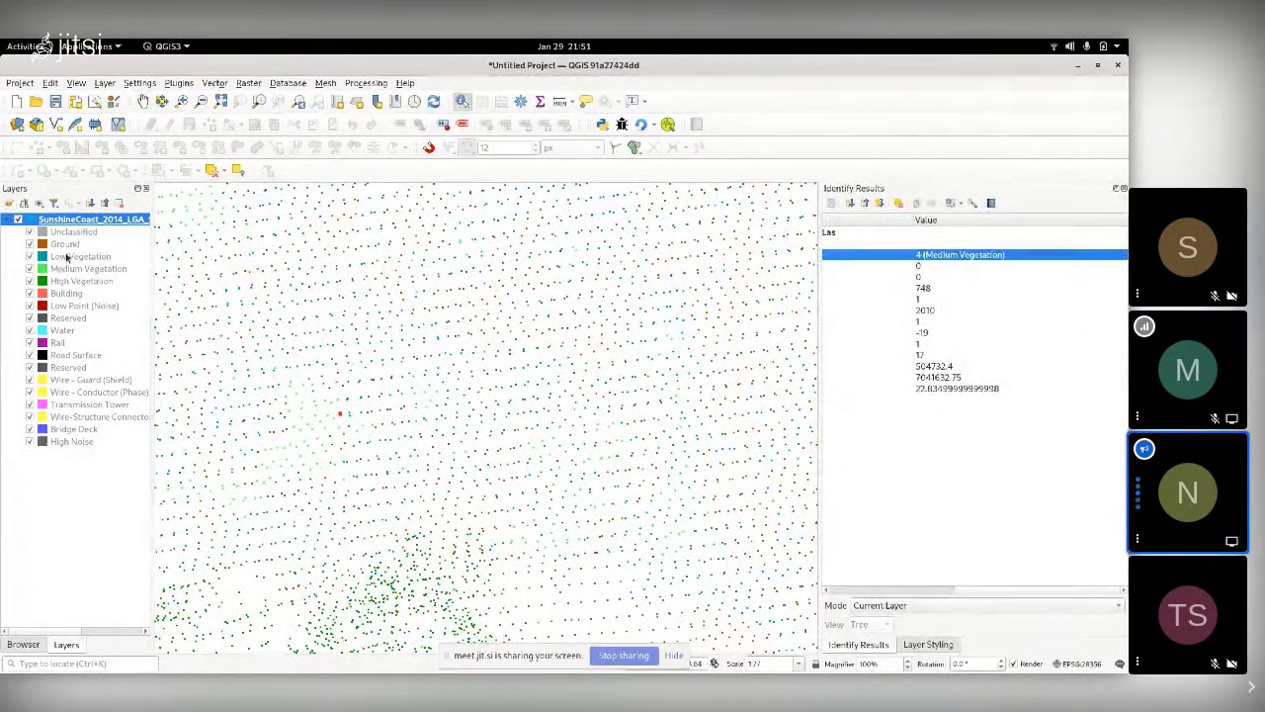
- Hide the Low Vegetation, Medium Vegetation and High Vegetation classes of the SunshineCoast point cloud layer
scroll(519, 509, down, 2)
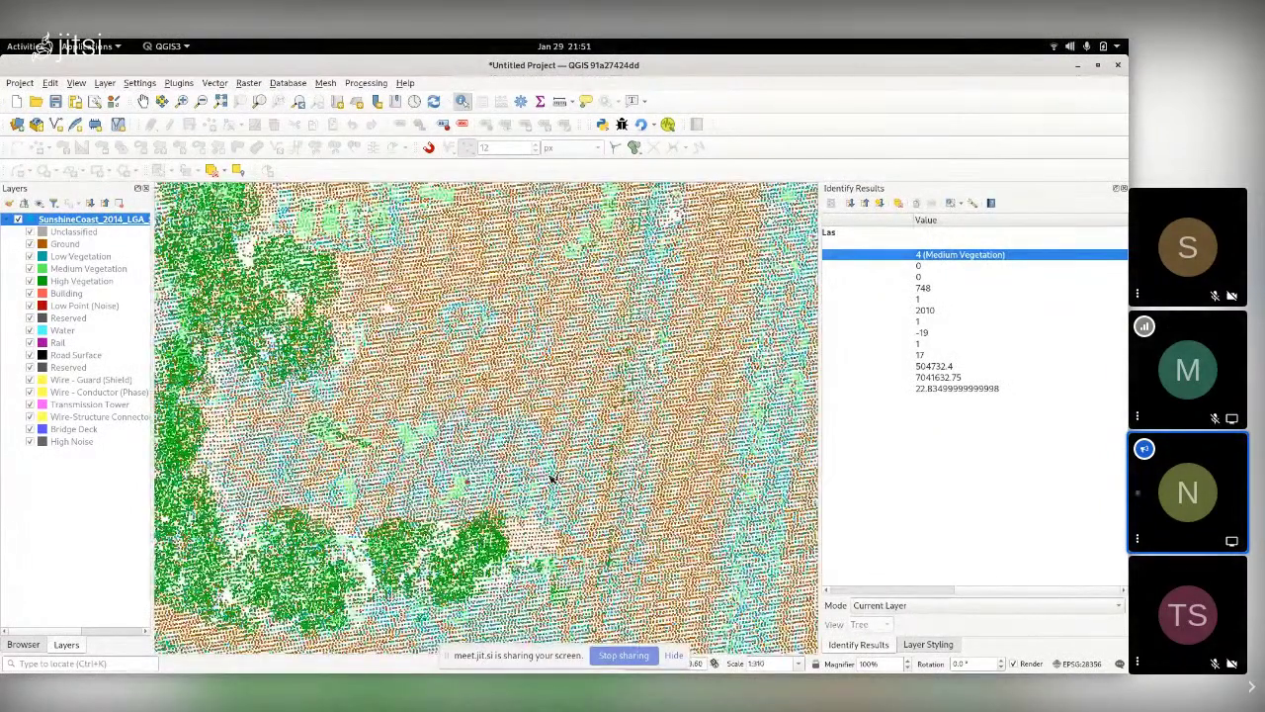
scroll(552, 478, down, 2)
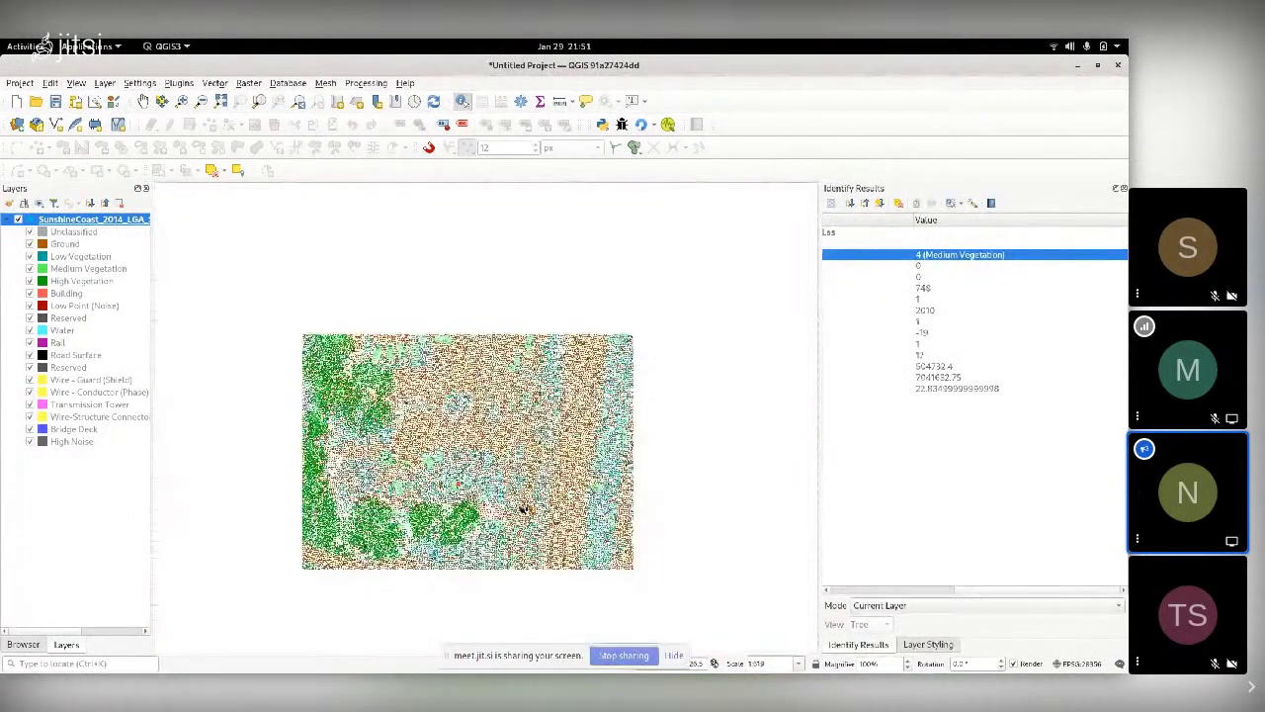
scroll(524, 509, up, 3)
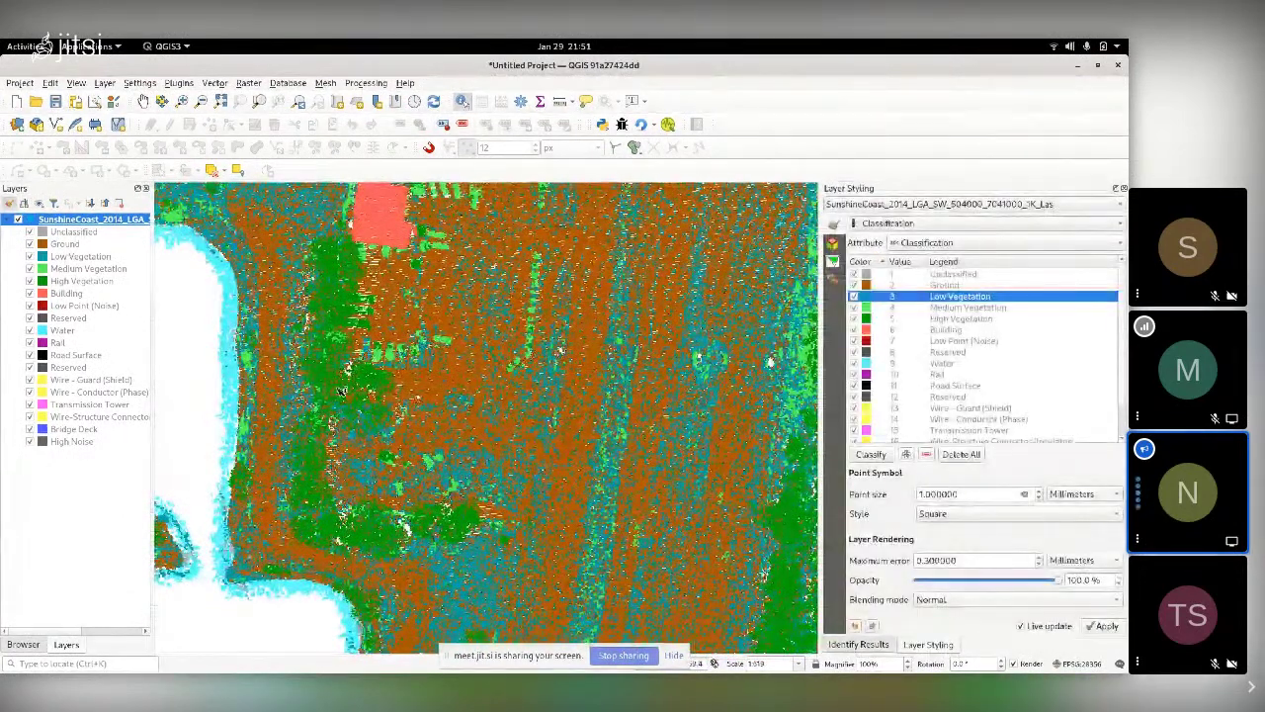
scroll(486, 462, down, 1)
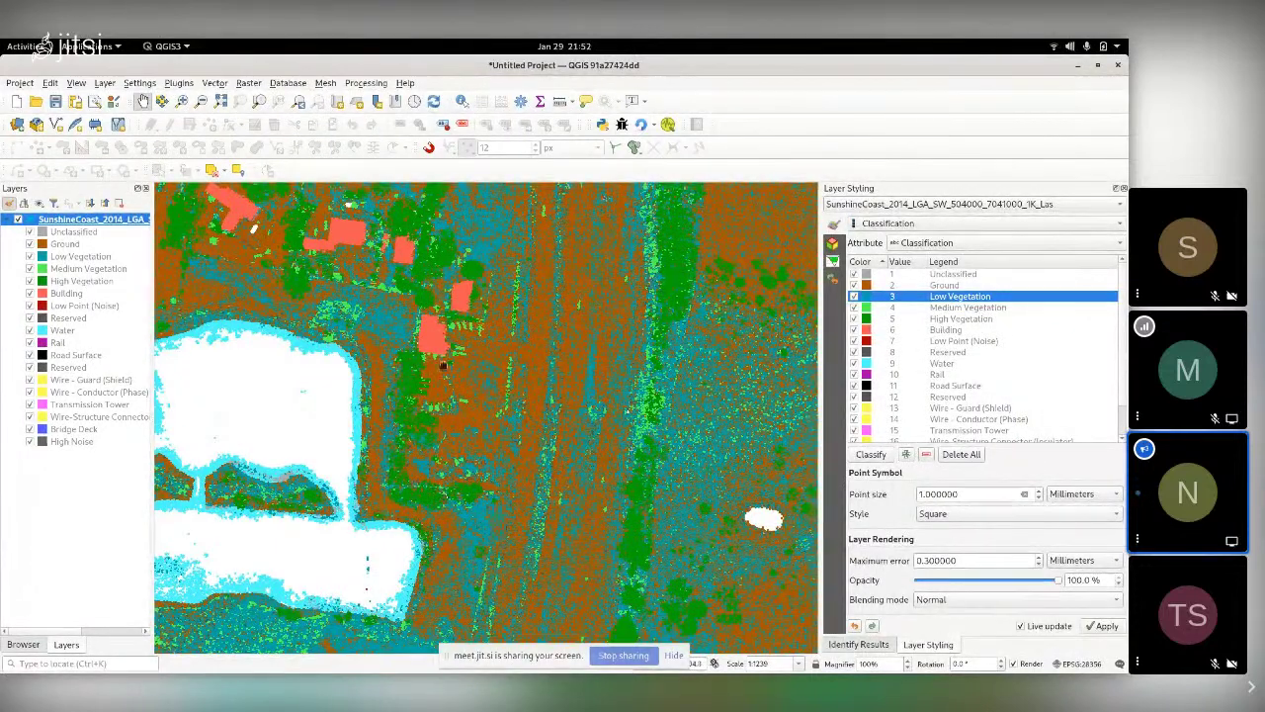
drag(649, 350, 377, 430)
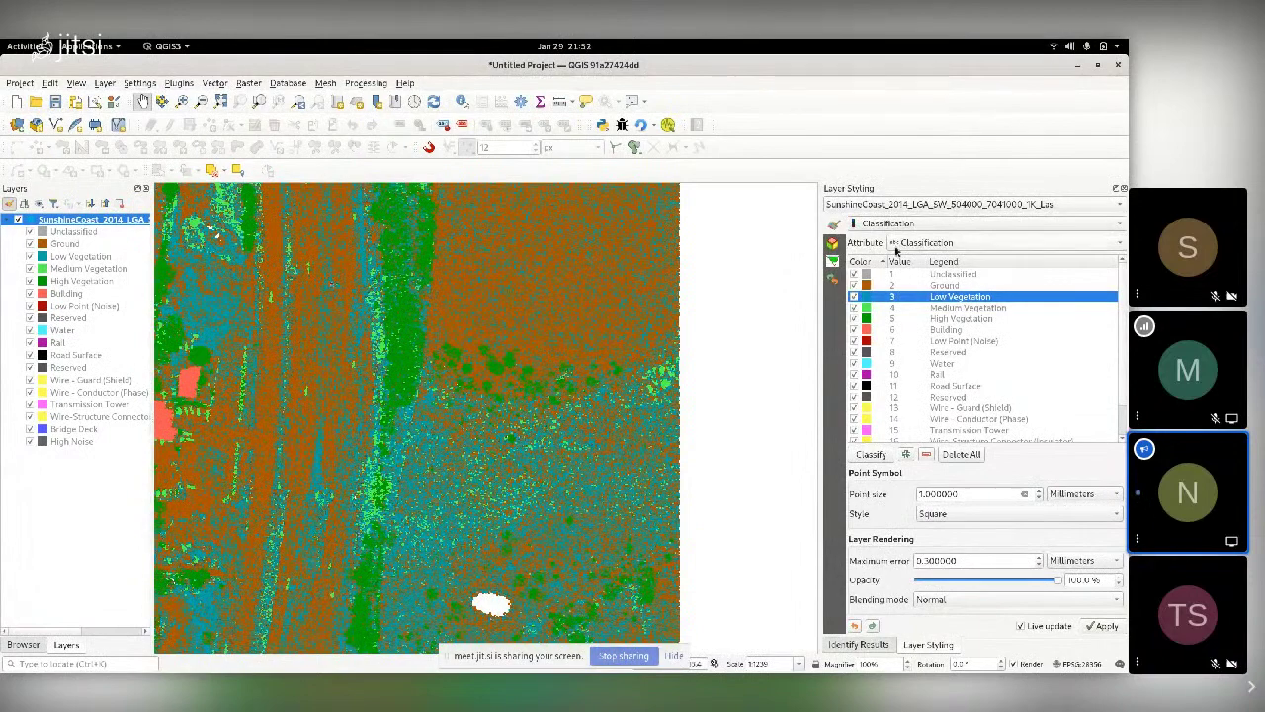
drag(430, 406, 710, 354)
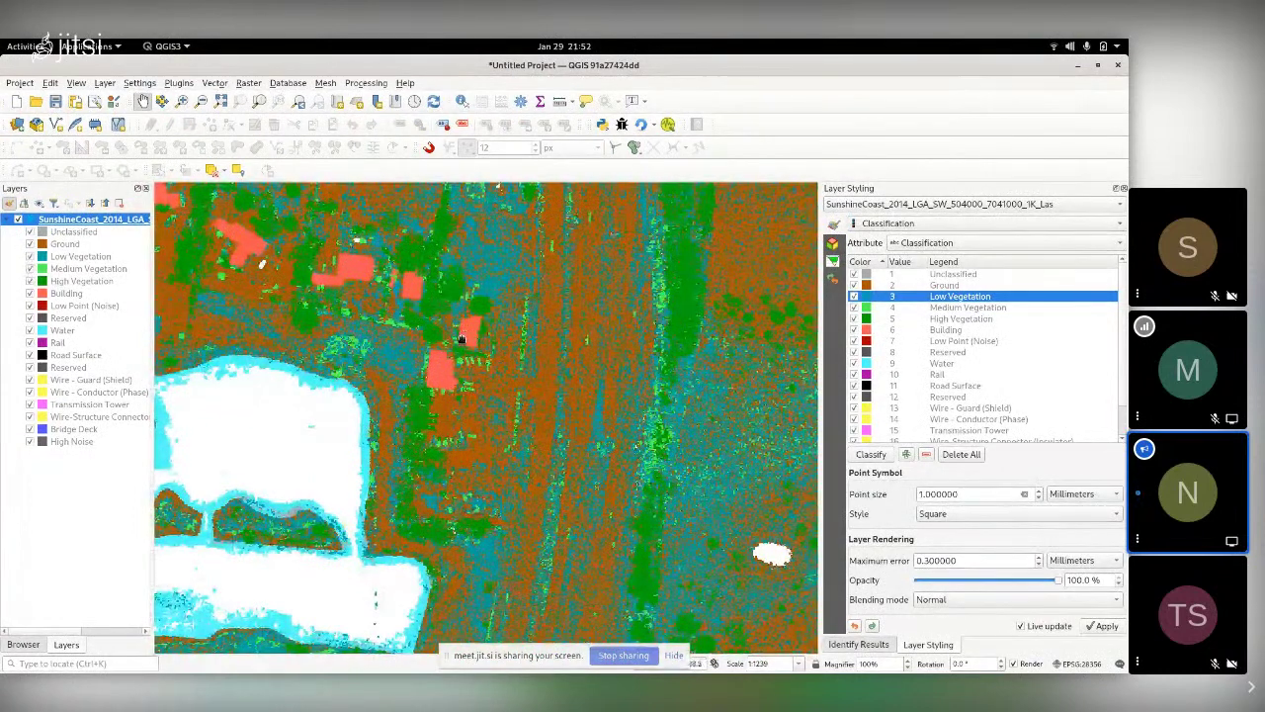
click(30, 257)
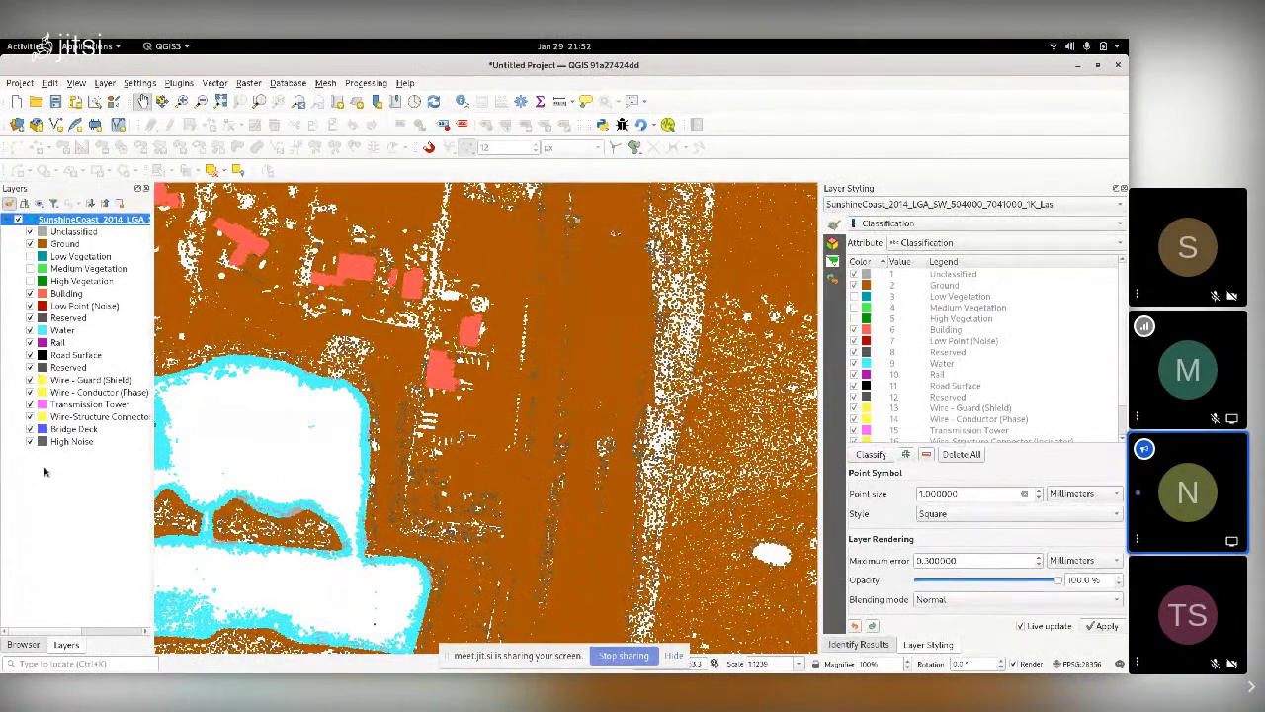
- Examine the remaining ground, water and building points across the SunshineCoast point cloud with the vegetation classes hidden
scroll(484, 371, up, 3)
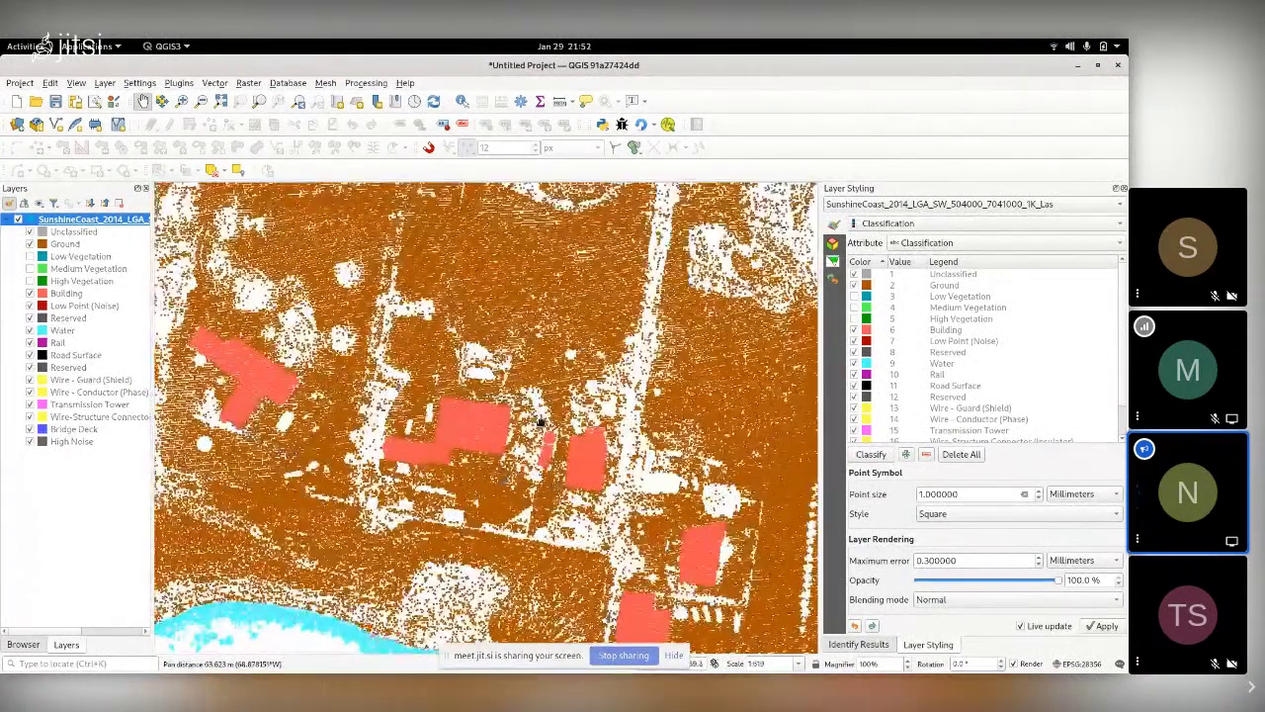
drag(541, 422, 699, 388)
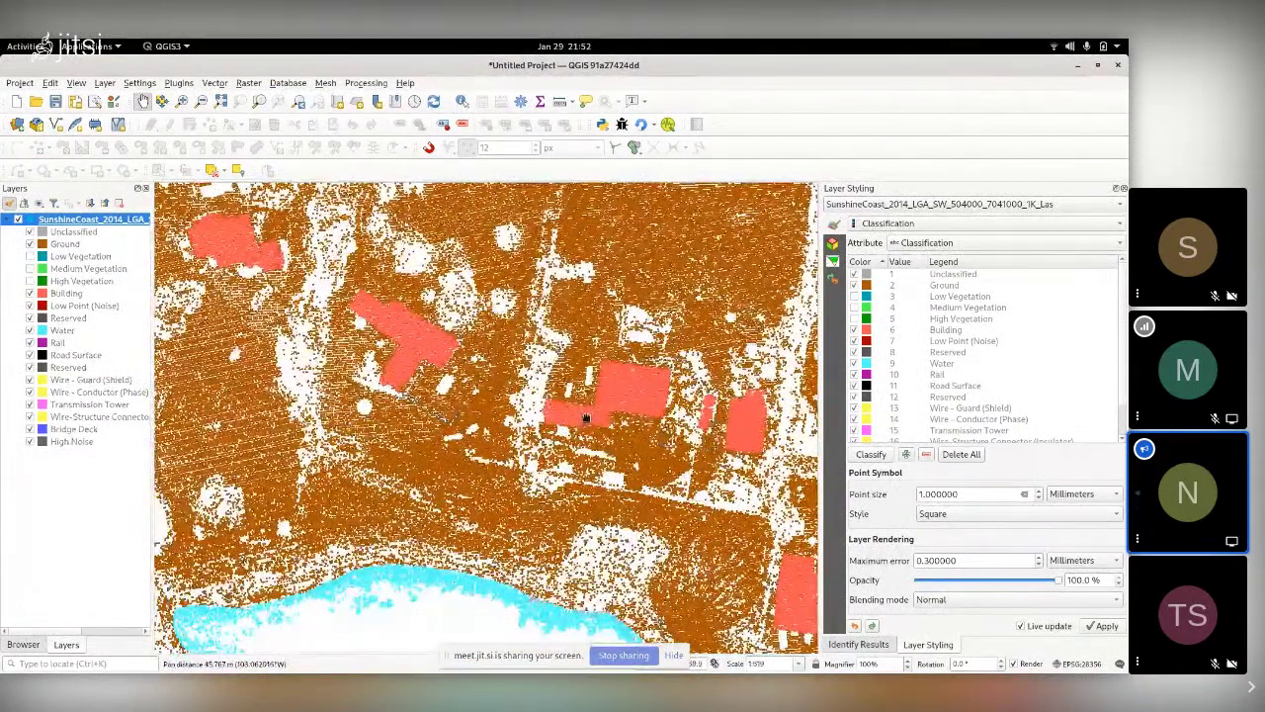
drag(509, 310, 489, 261)
scroll(568, 506, down, 1)
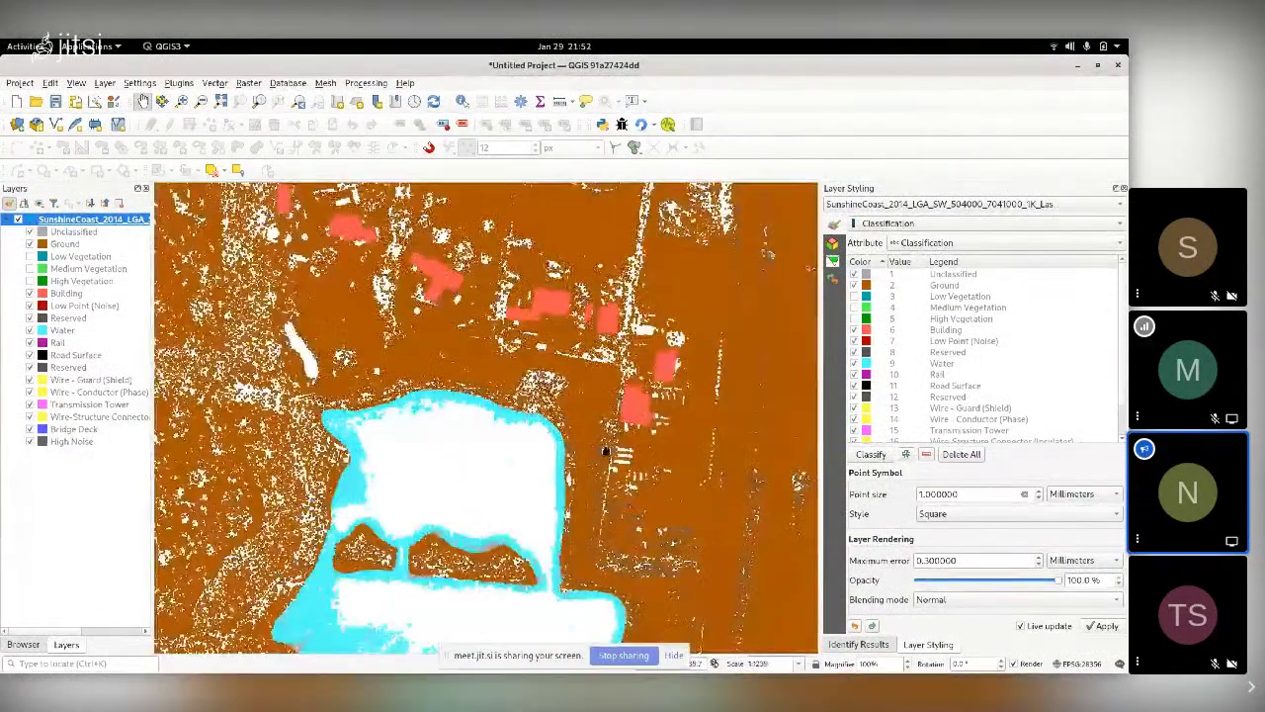
drag(606, 452, 572, 165)
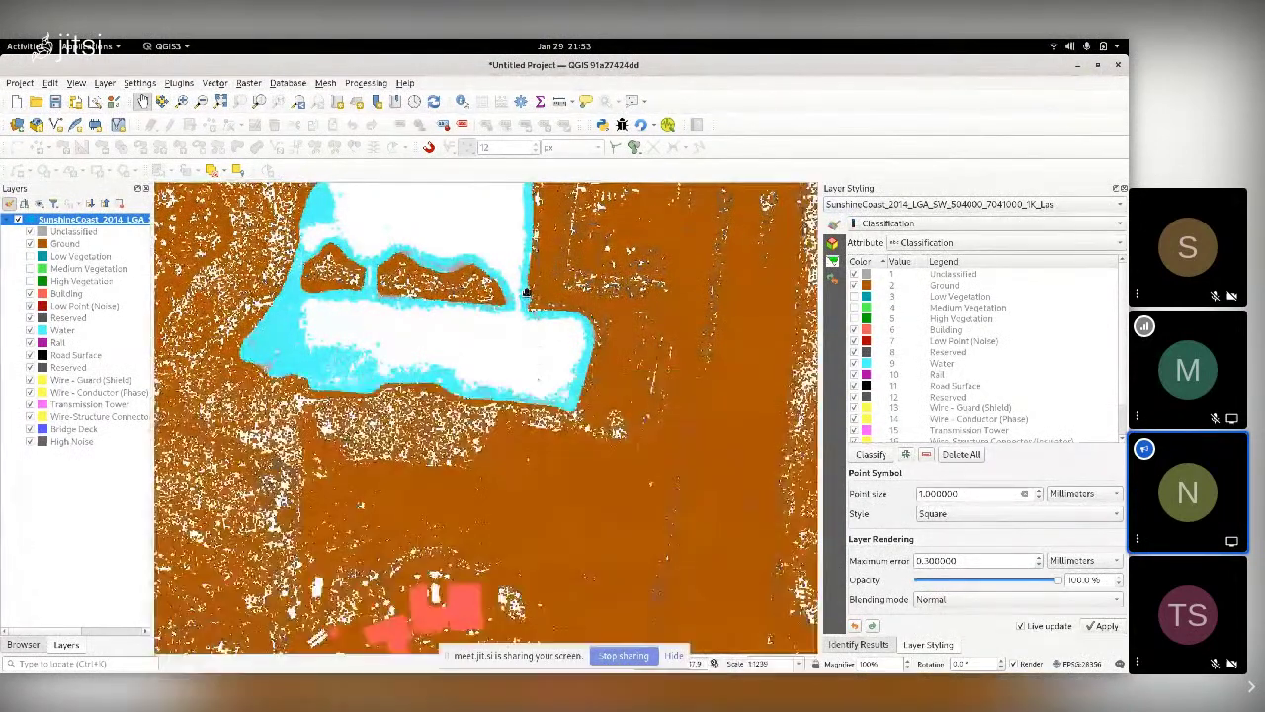
drag(470, 506, 543, 274)
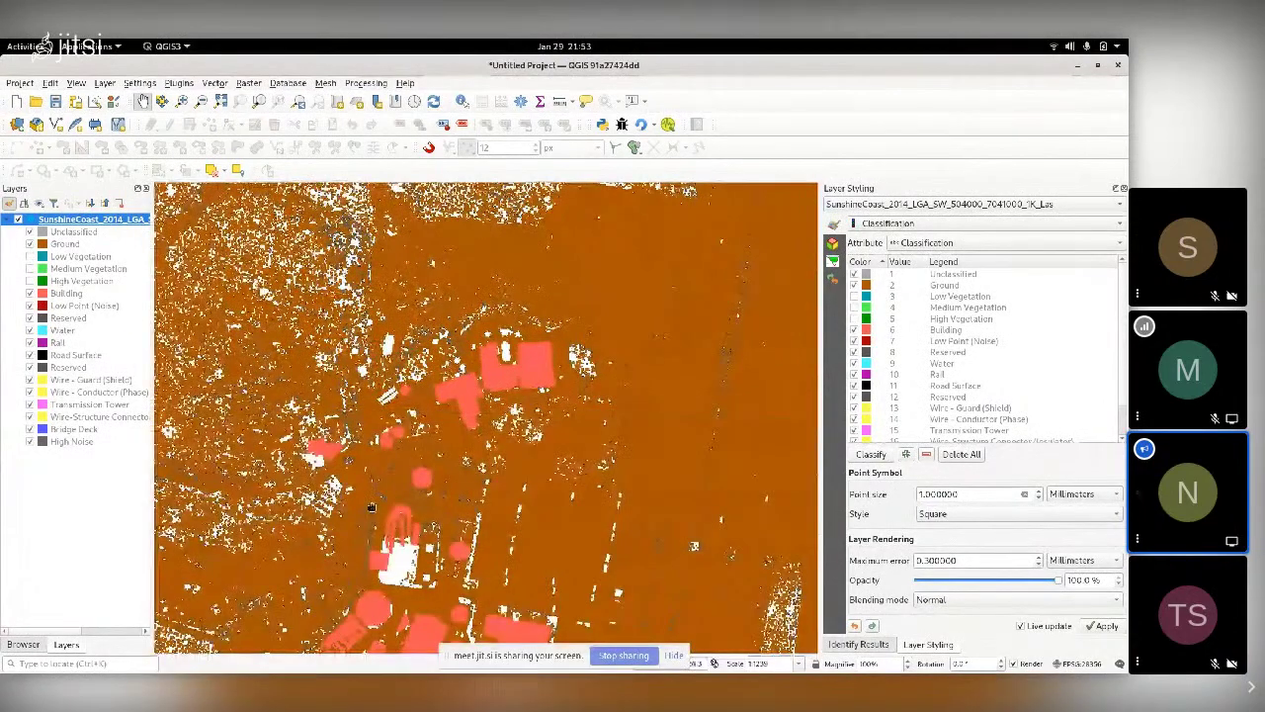
drag(281, 444, 539, 627)
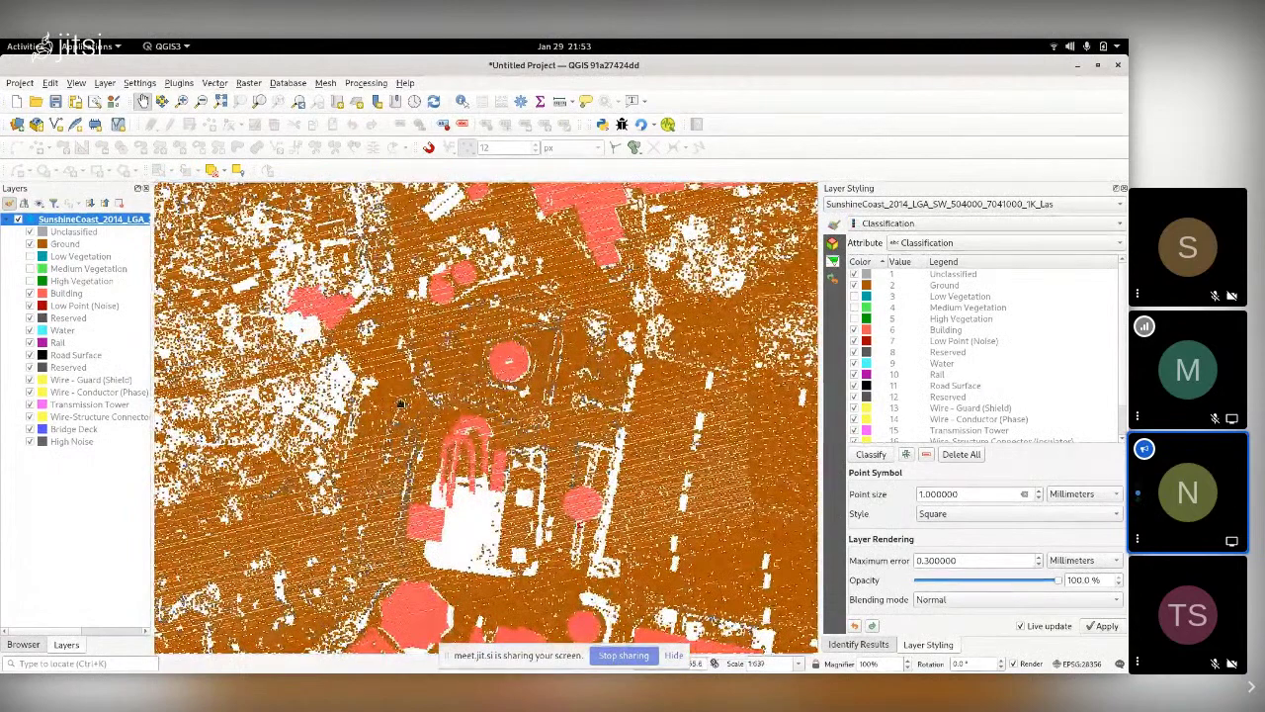
scroll(607, 513, down, 1)
drag(606, 514, 614, 359)
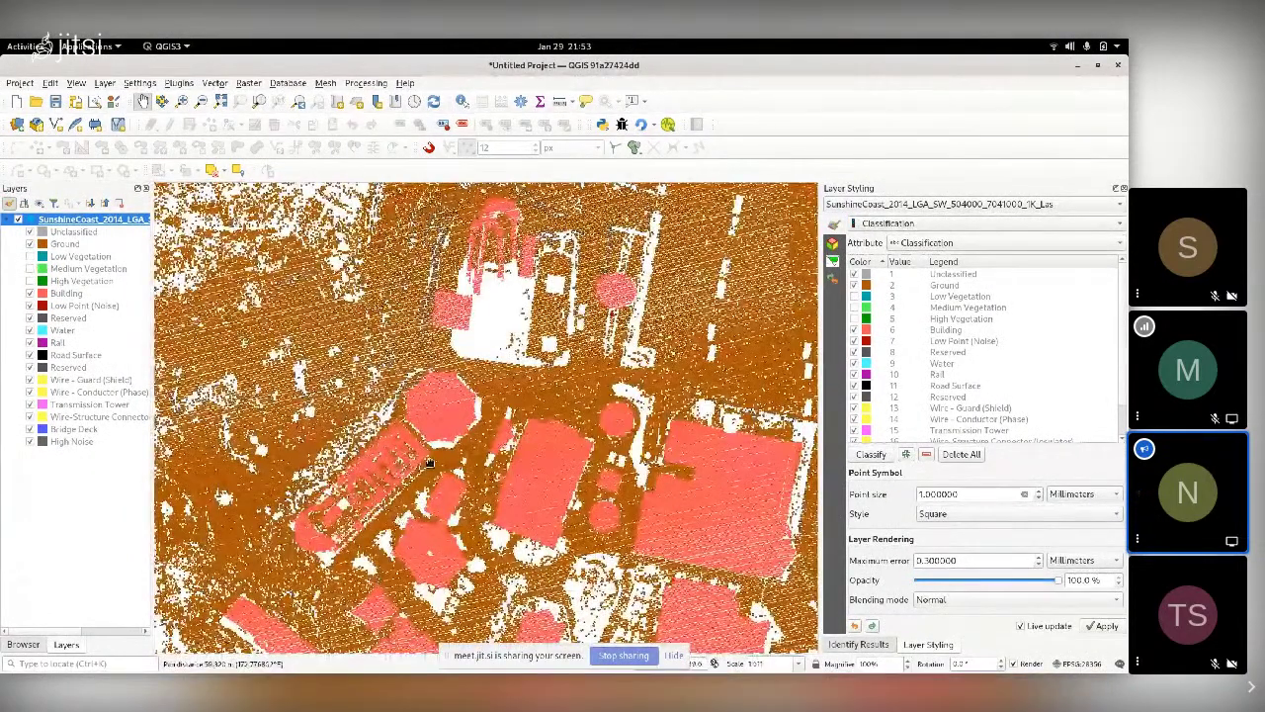
drag(482, 404, 472, 216)
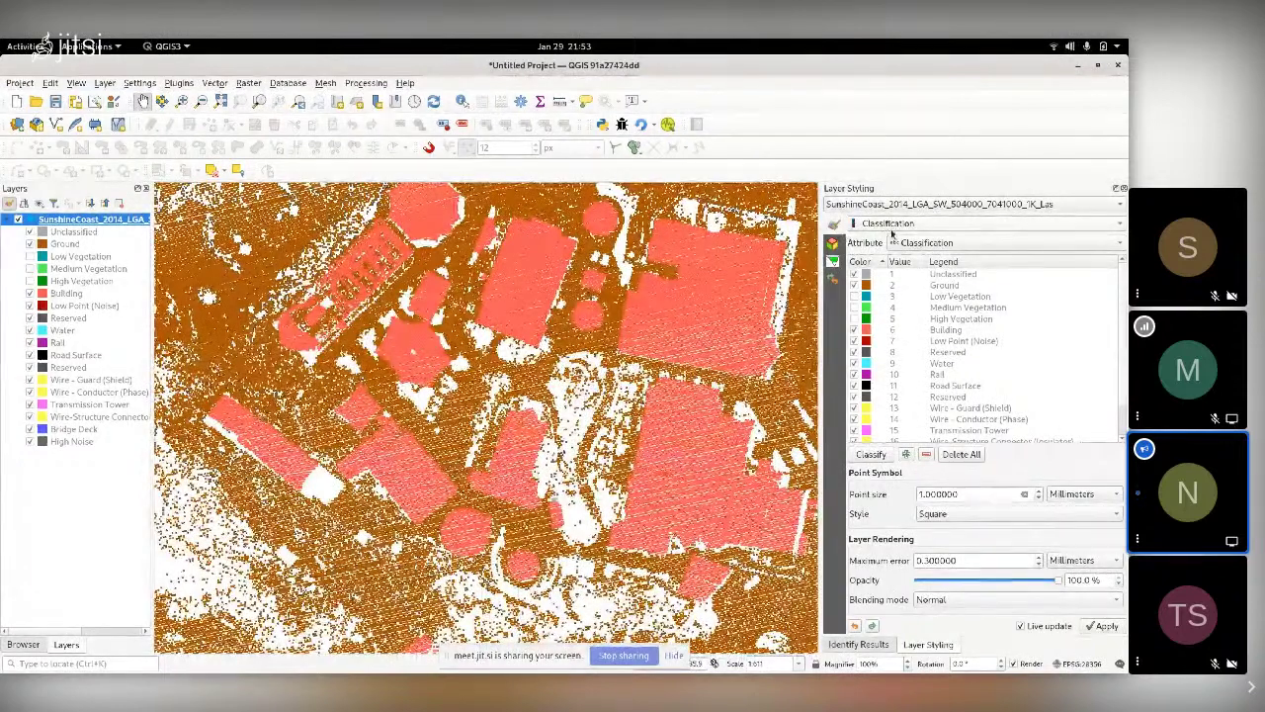
- Change the Ground class colour to green #41ae00 by setting its red value to 65 and green value to 174
double_click(872, 285)
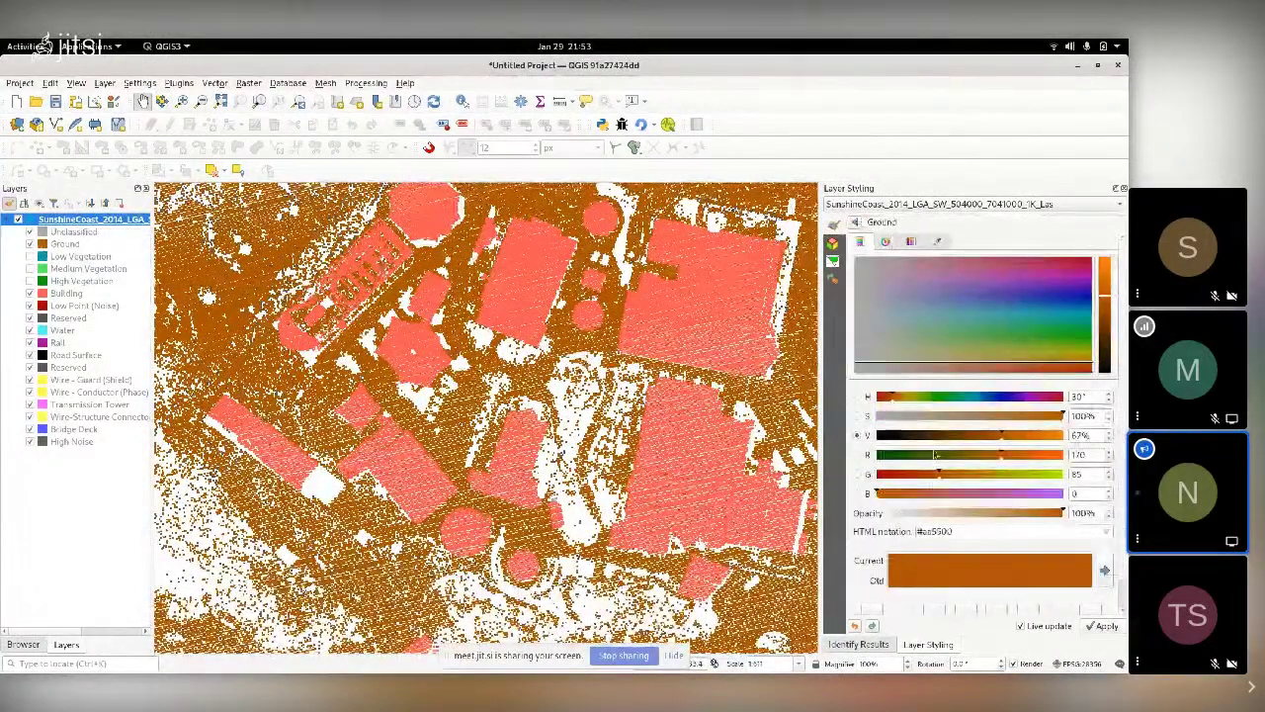
drag(990, 460, 923, 457)
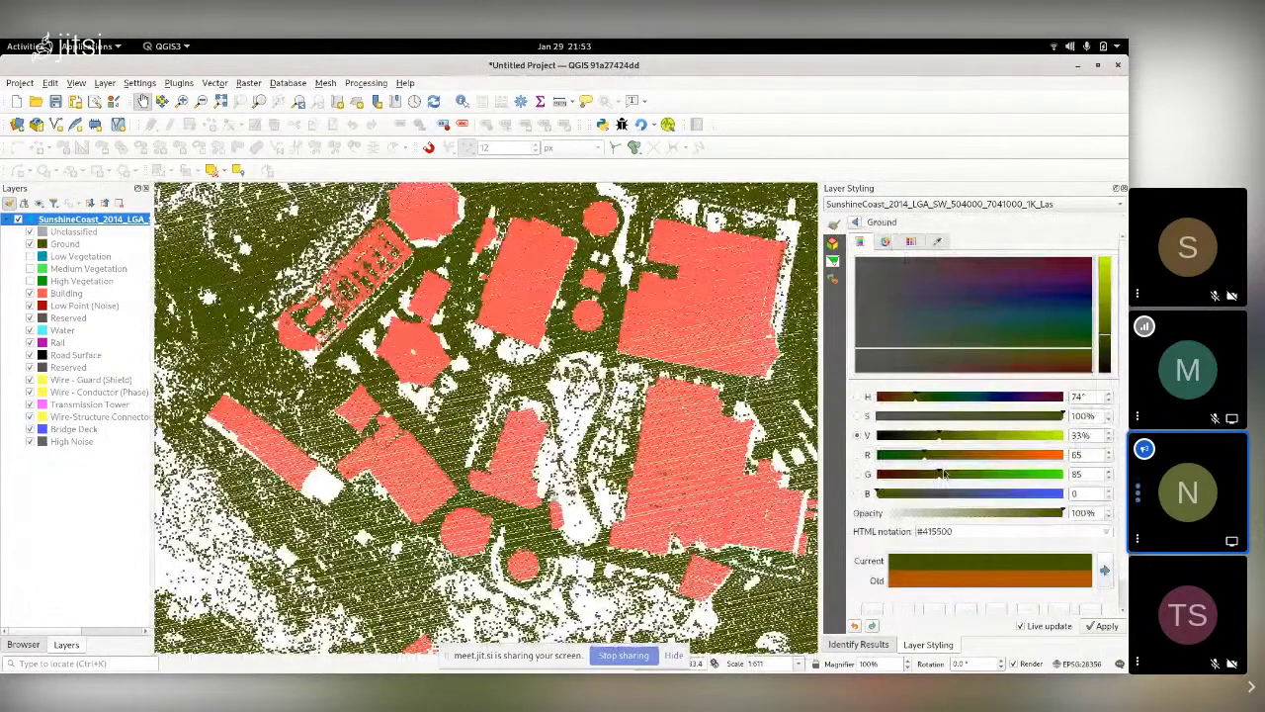
drag(944, 476, 1004, 475)
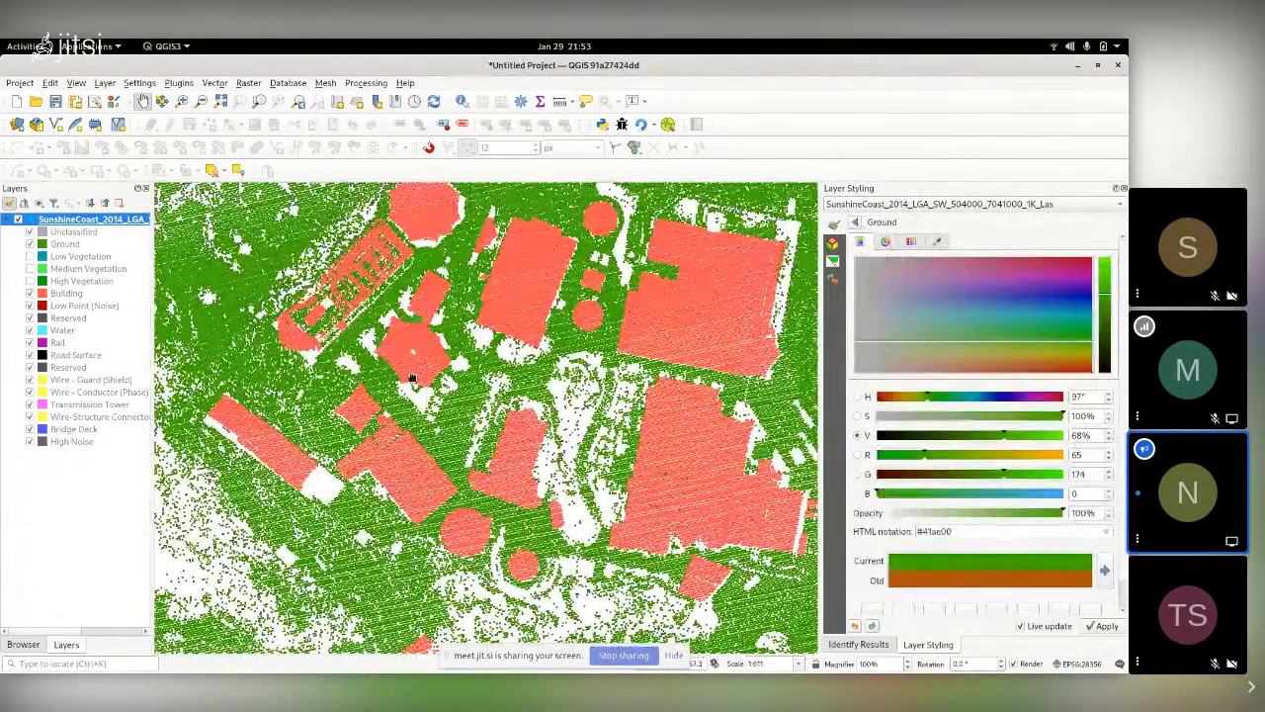
click(856, 223)
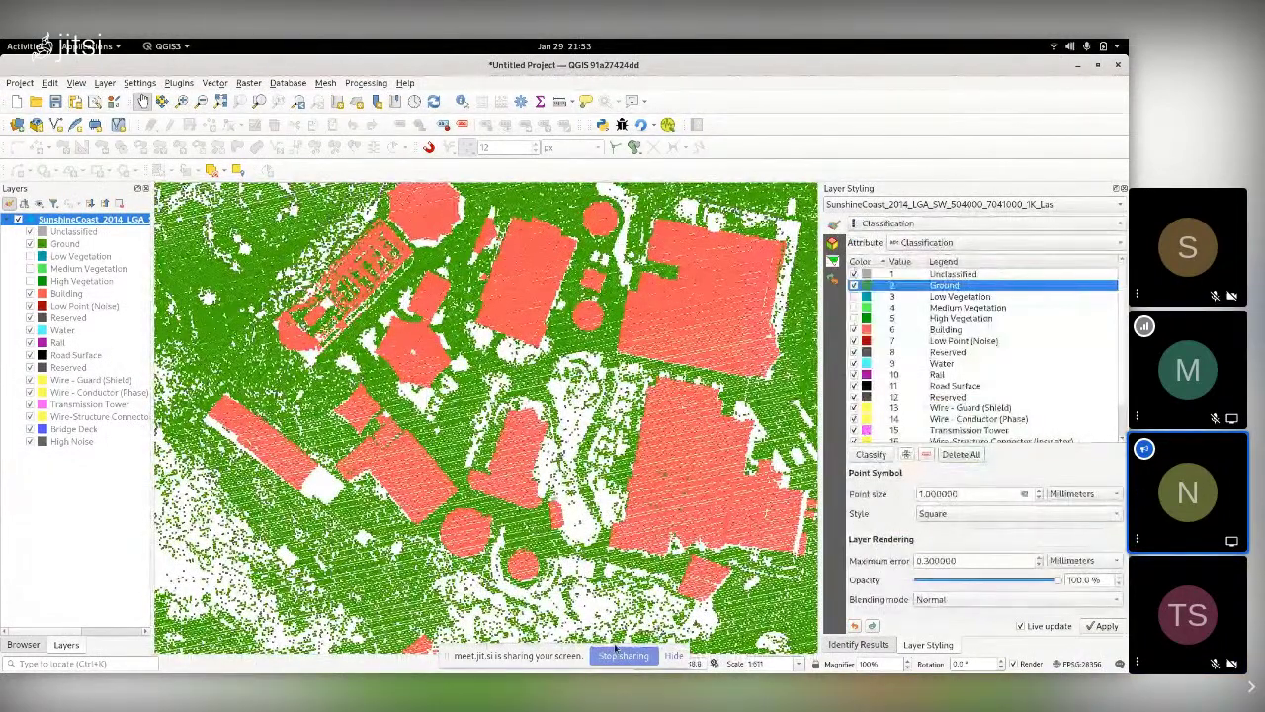
- Set the point symbol's size to 2 millimetres and its style to Circle
scroll(564, 441, up, 1)
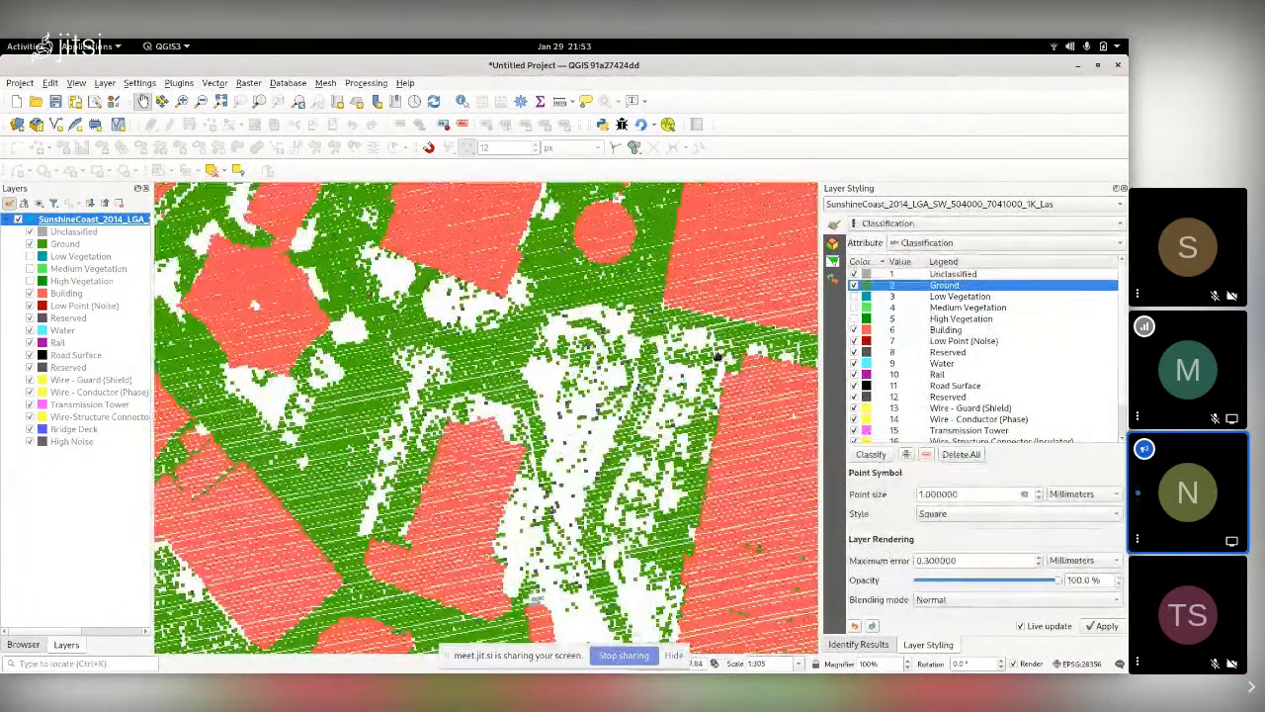
click(1037, 491)
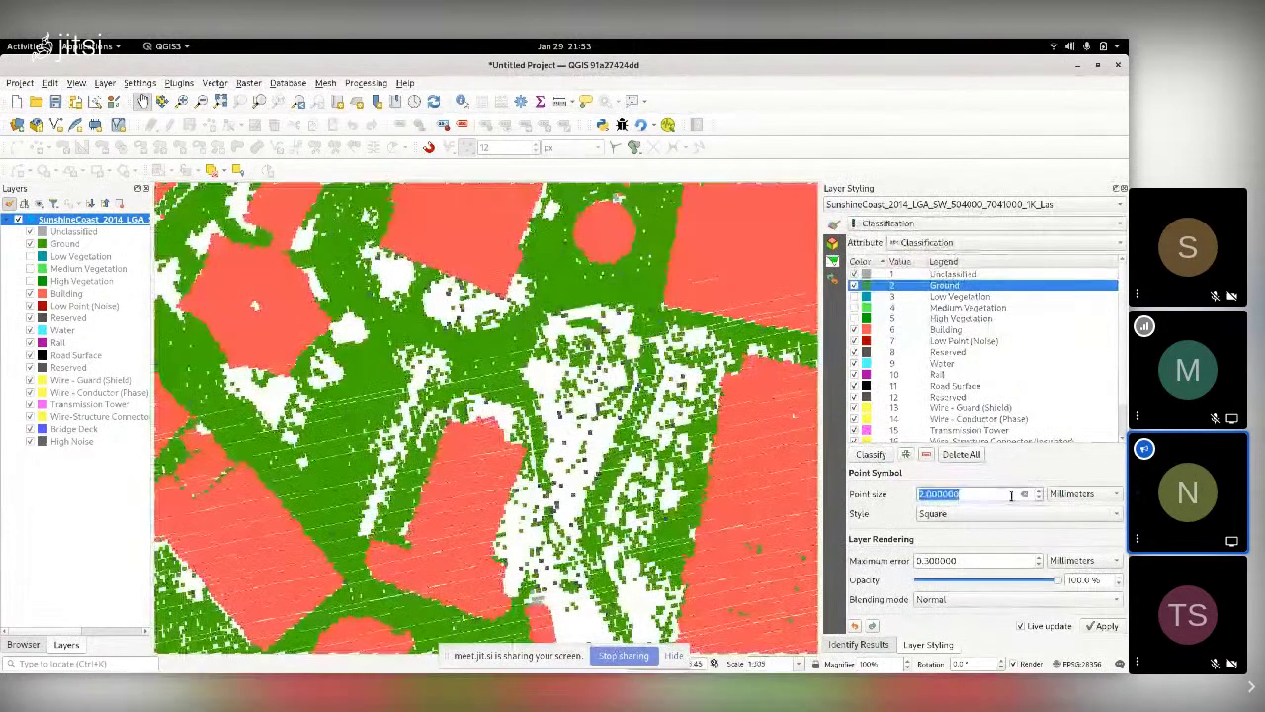
click(1028, 513)
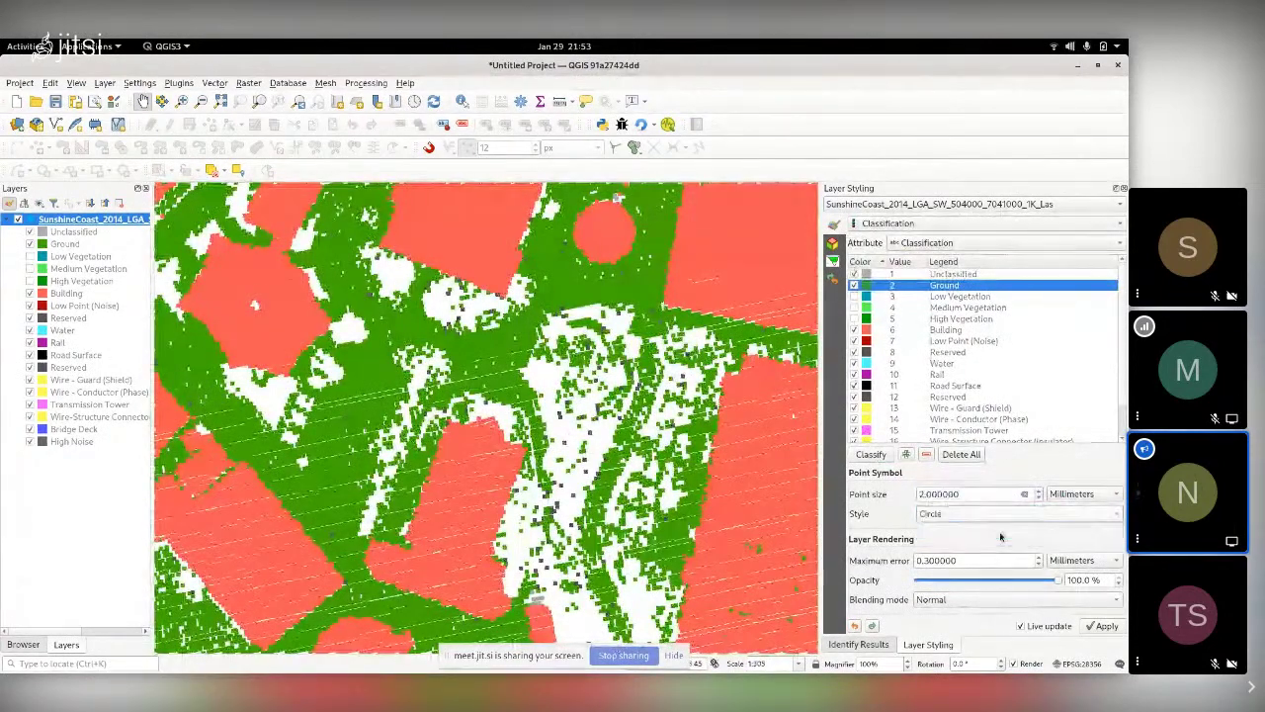
click(1028, 530)
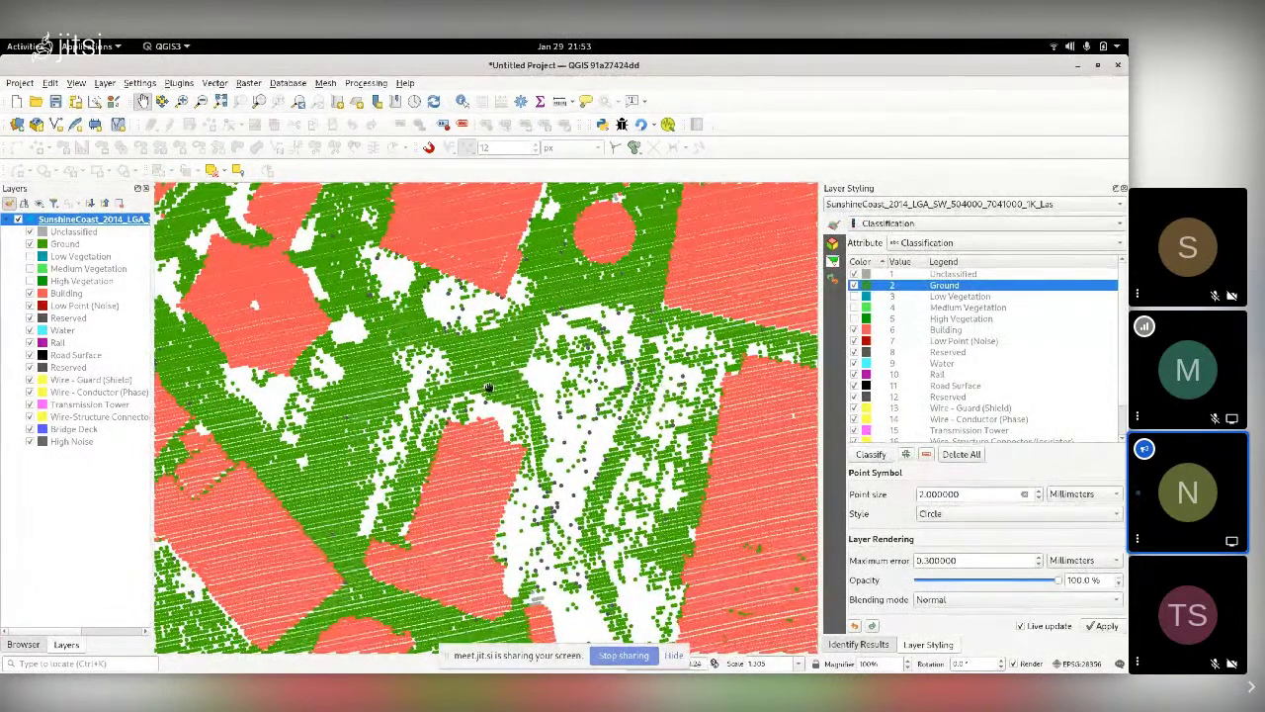
- Switch the point size unit to Map Units, set the size to 0.2 and check the points at different scales
scroll(480, 385, up, 1)
scroll(425, 392, up, 1)
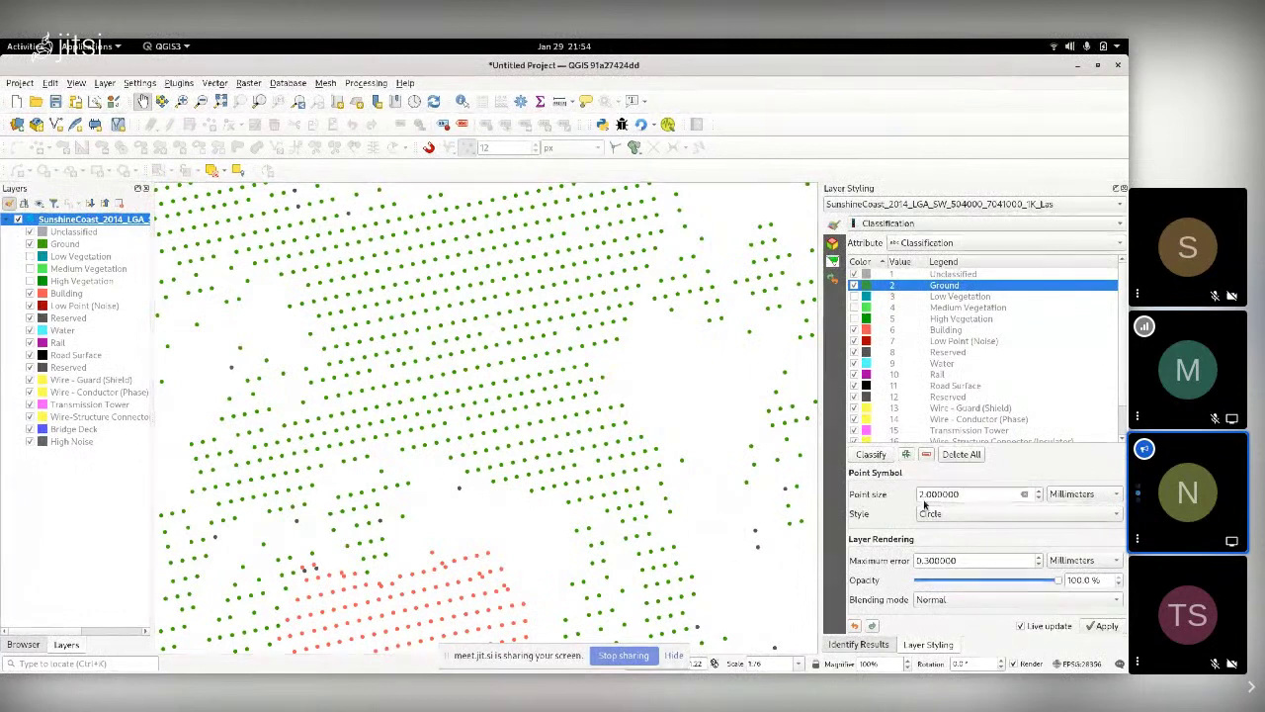
click(1062, 496)
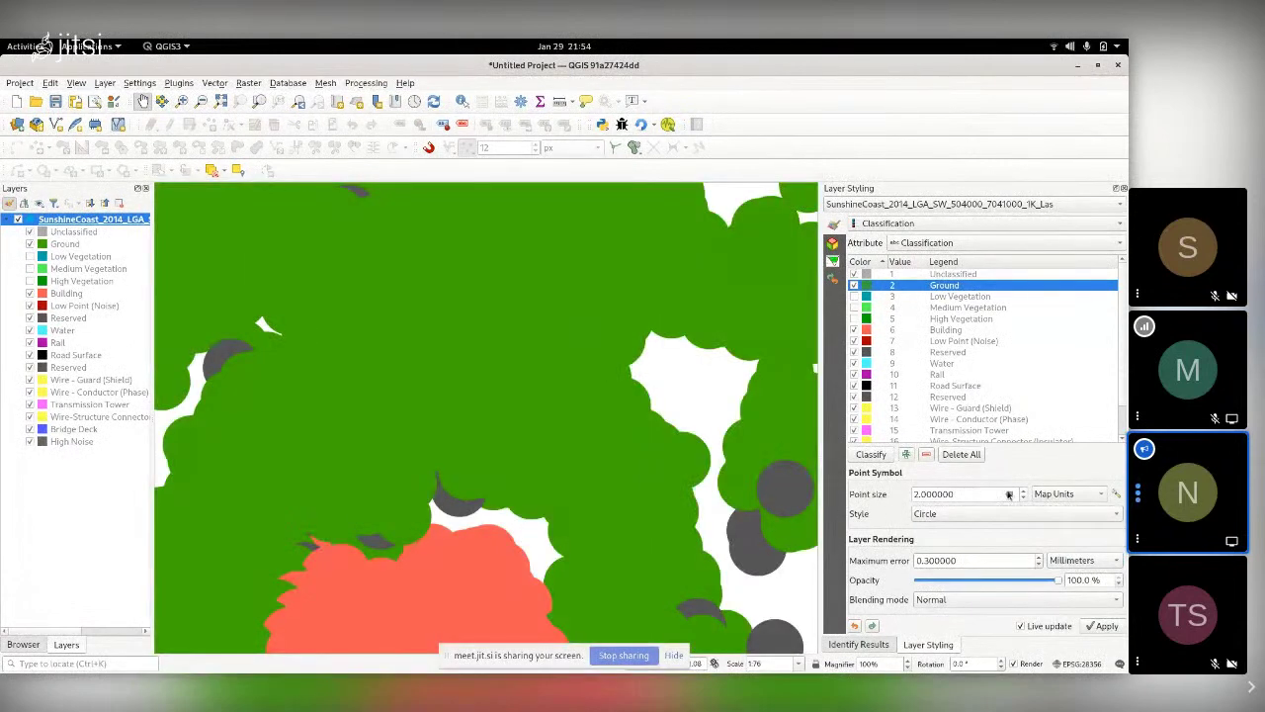
text(1)
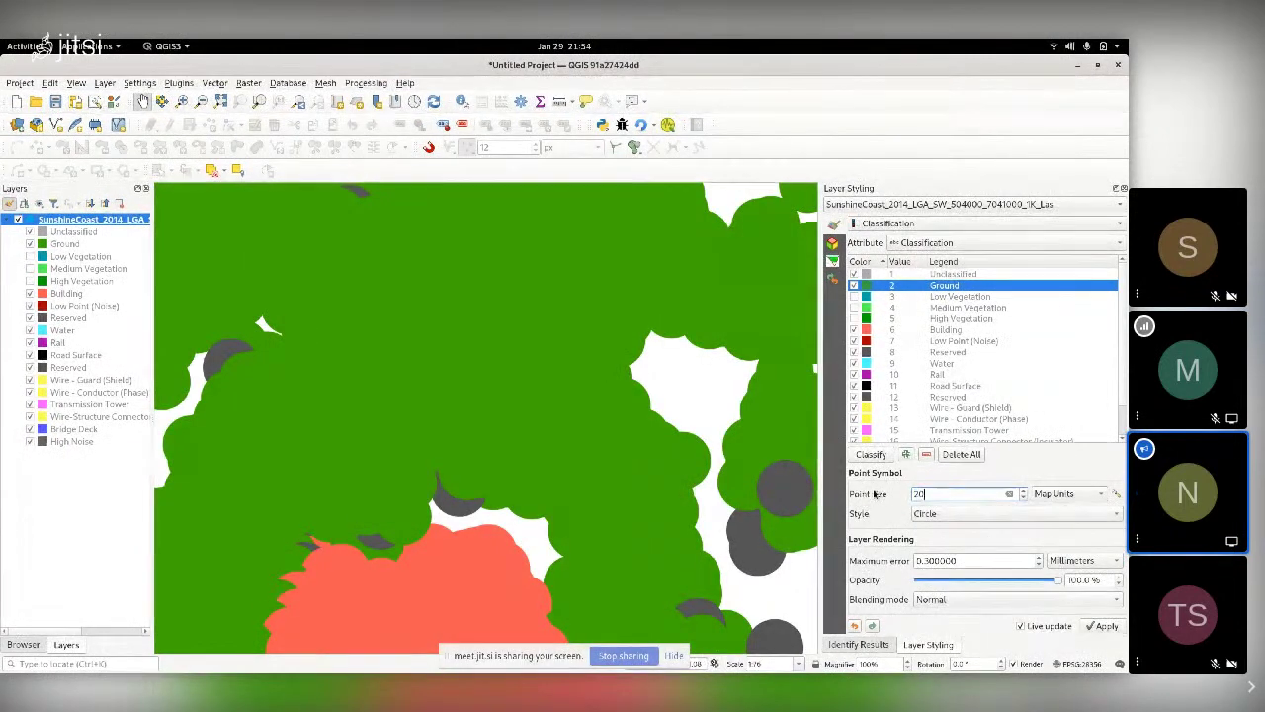
text(.2)
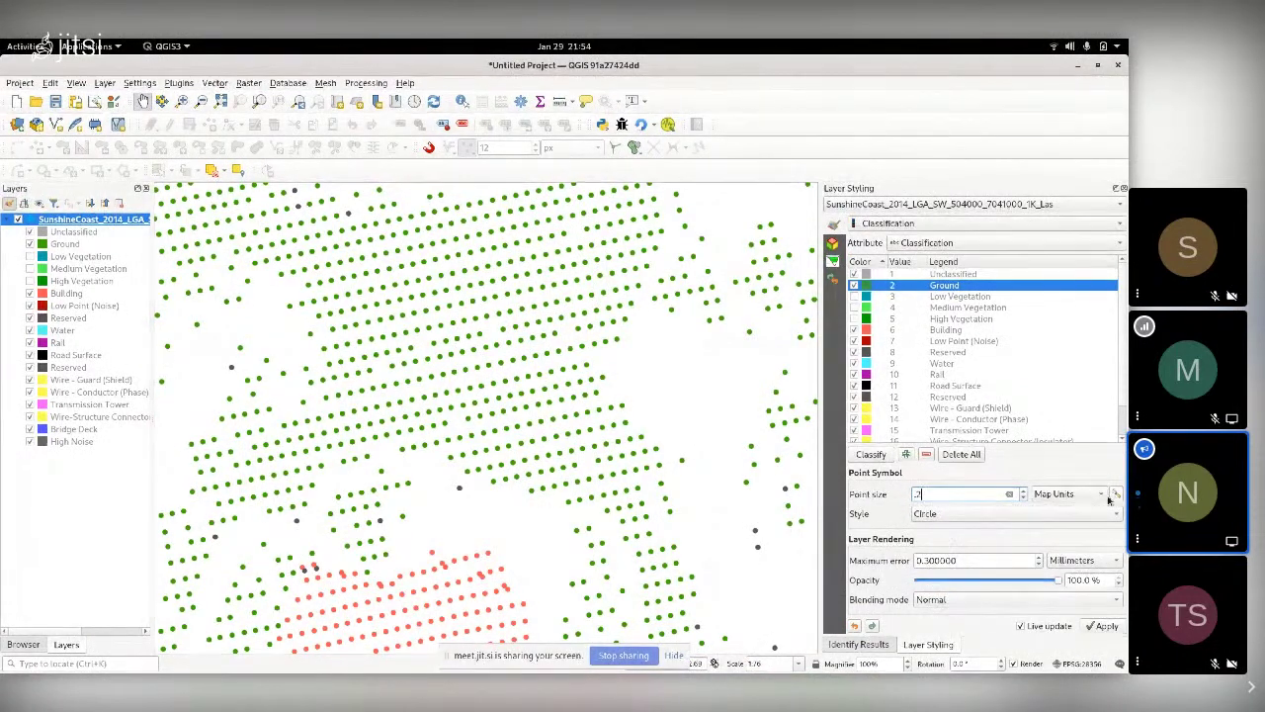
scroll(550, 368, up, 1)
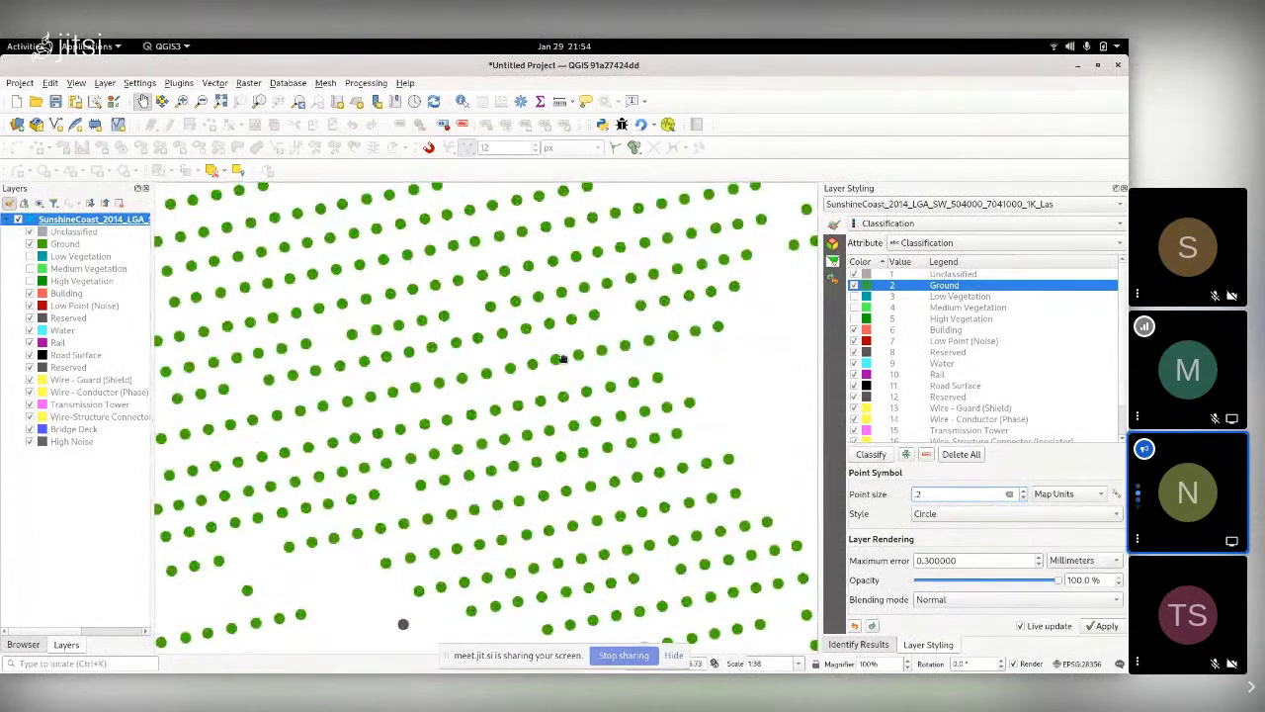
scroll(647, 371, down, 1)
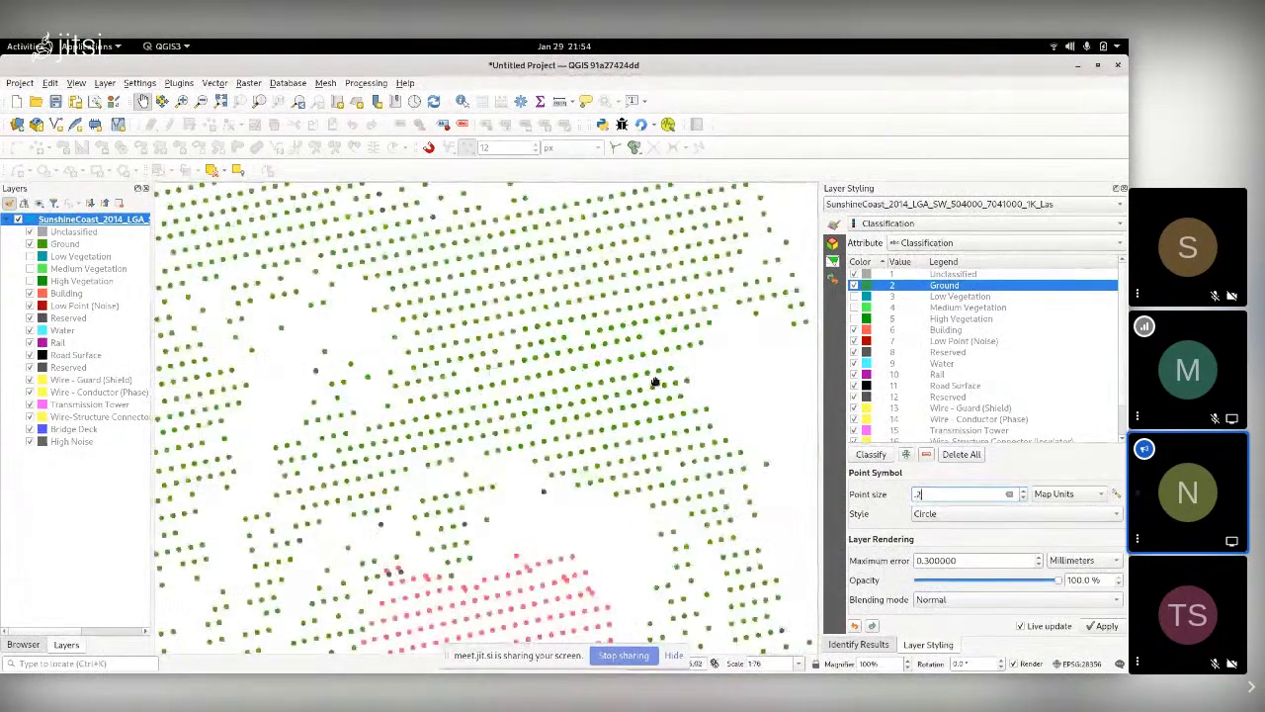
- Limit the map-unit point scaling to a minimum size of 2.00 mm and check the points at different scales
click(1115, 496)
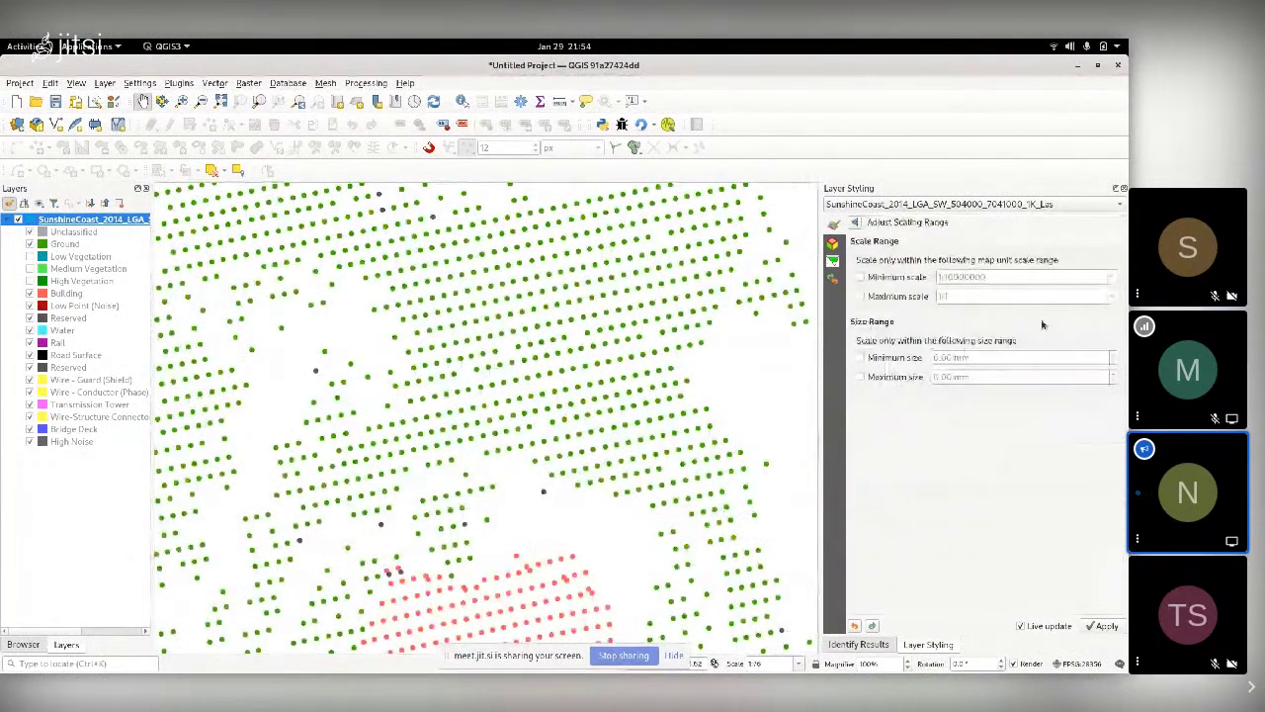
click(892, 362)
scroll(610, 329, up, 3)
scroll(593, 324, down, 4)
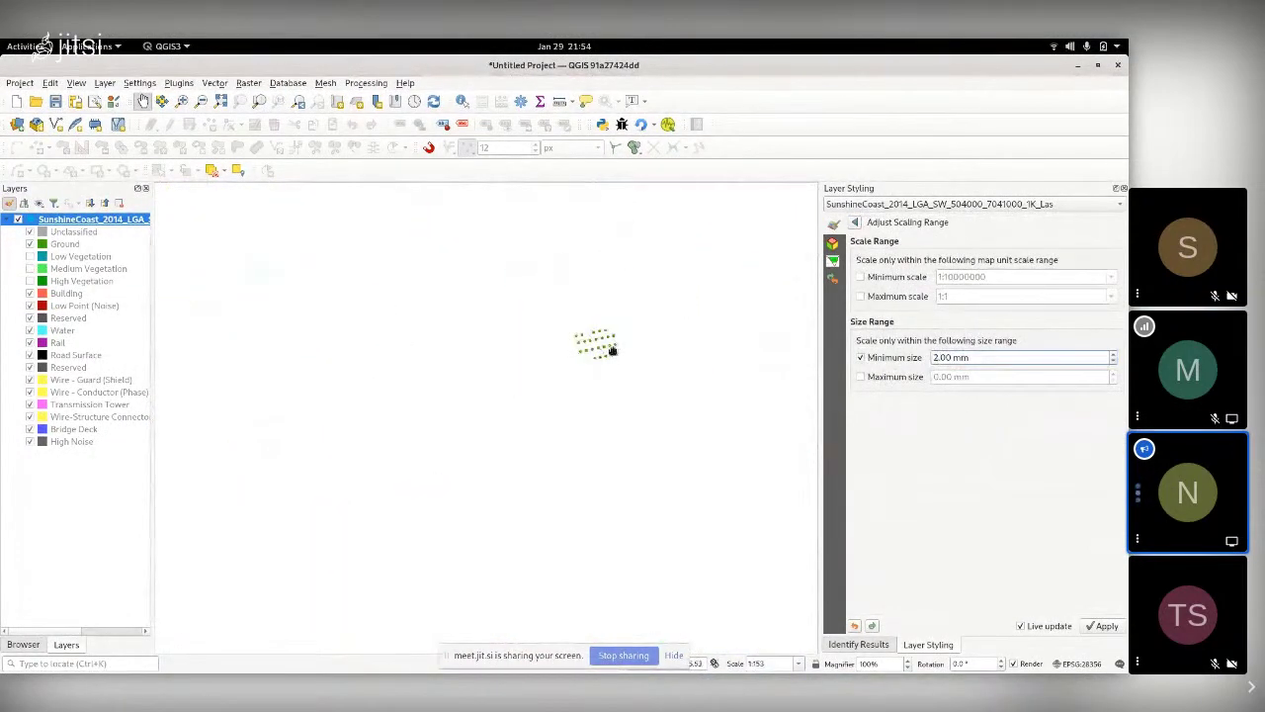
scroll(612, 351, down, 2)
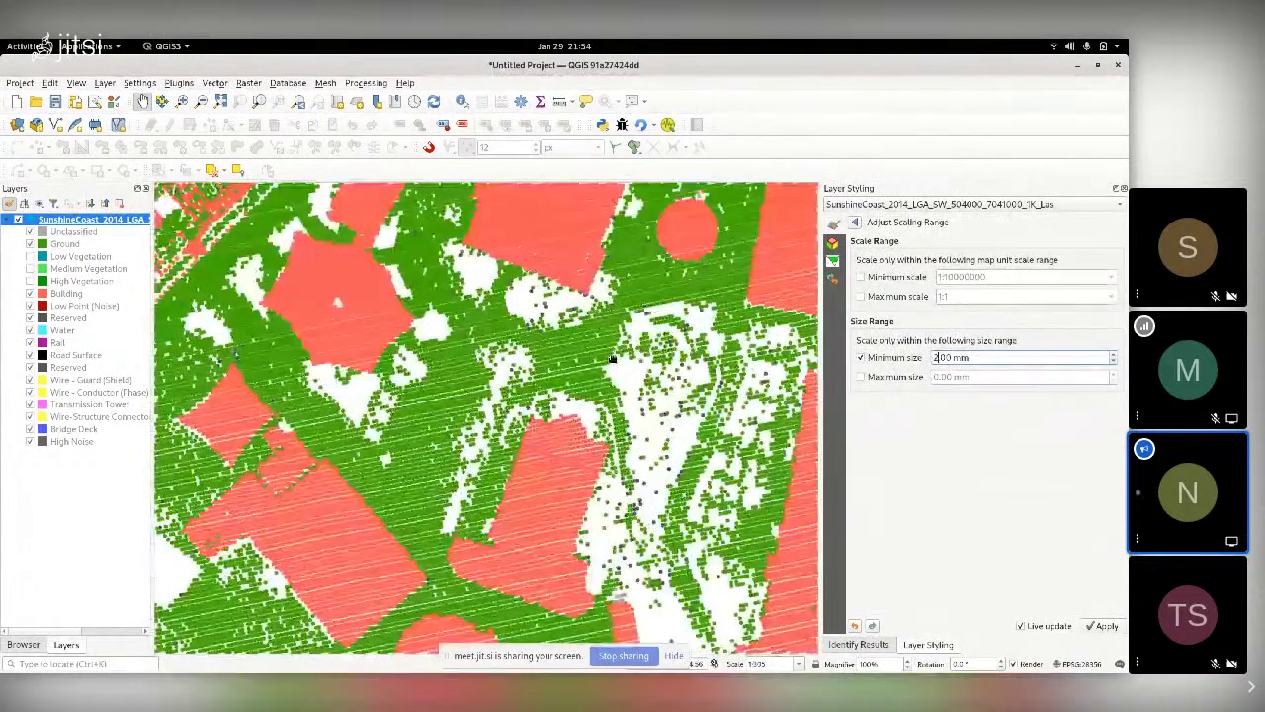
click(855, 222)
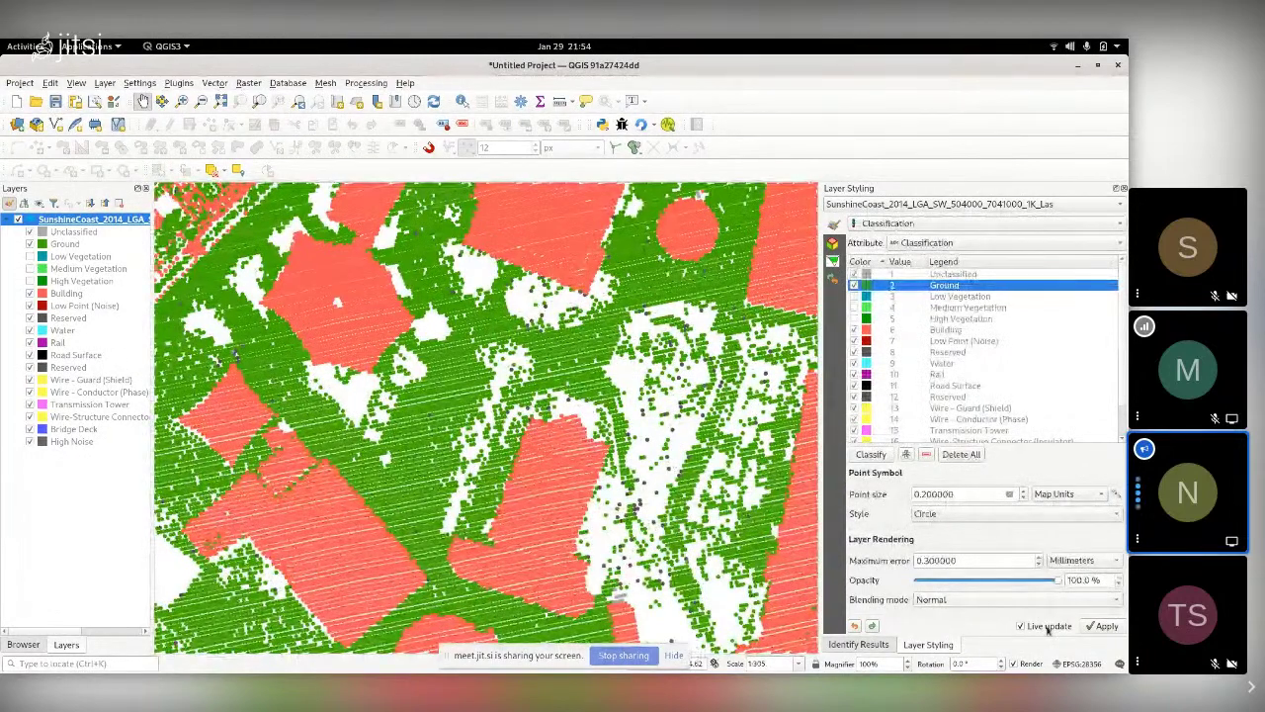
- Switch the SunshineCoast point cloud layer's rendering style to Extent Only
mouse_move(1052, 584)
mouse_down()
mouse_move(972, 582)
mouse_move(1060, 582)
mouse_up()
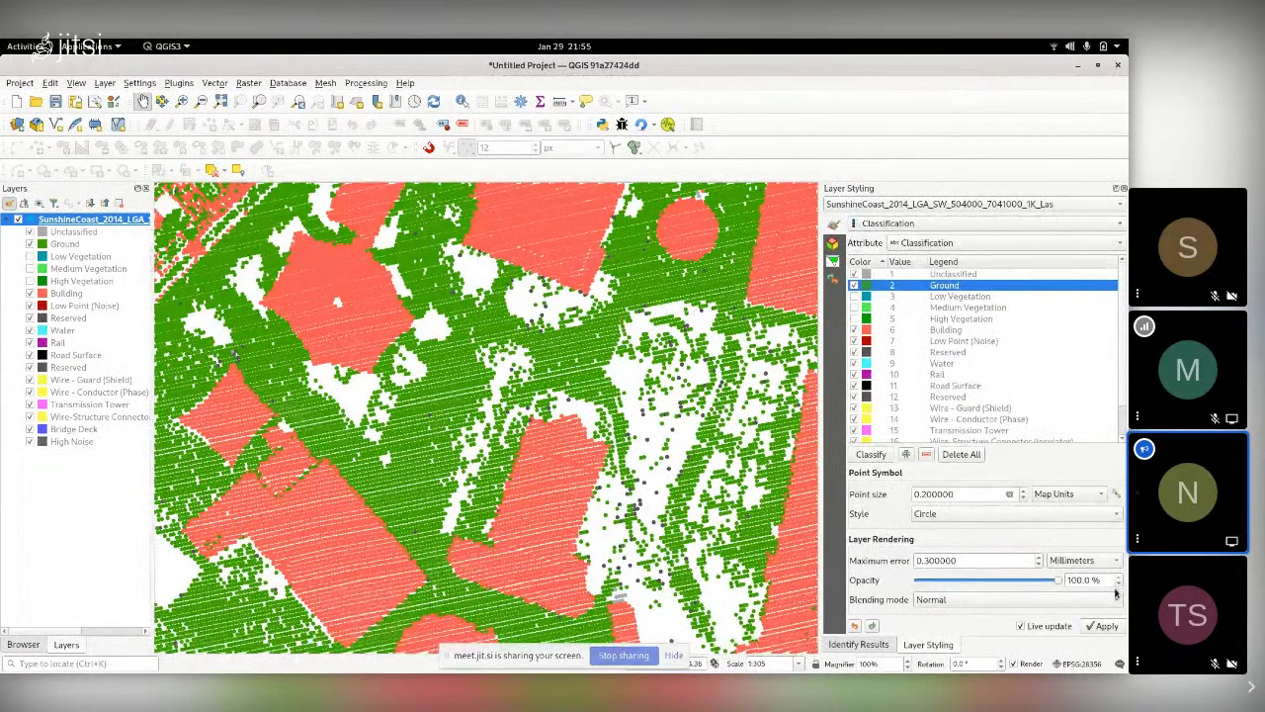
click(878, 223)
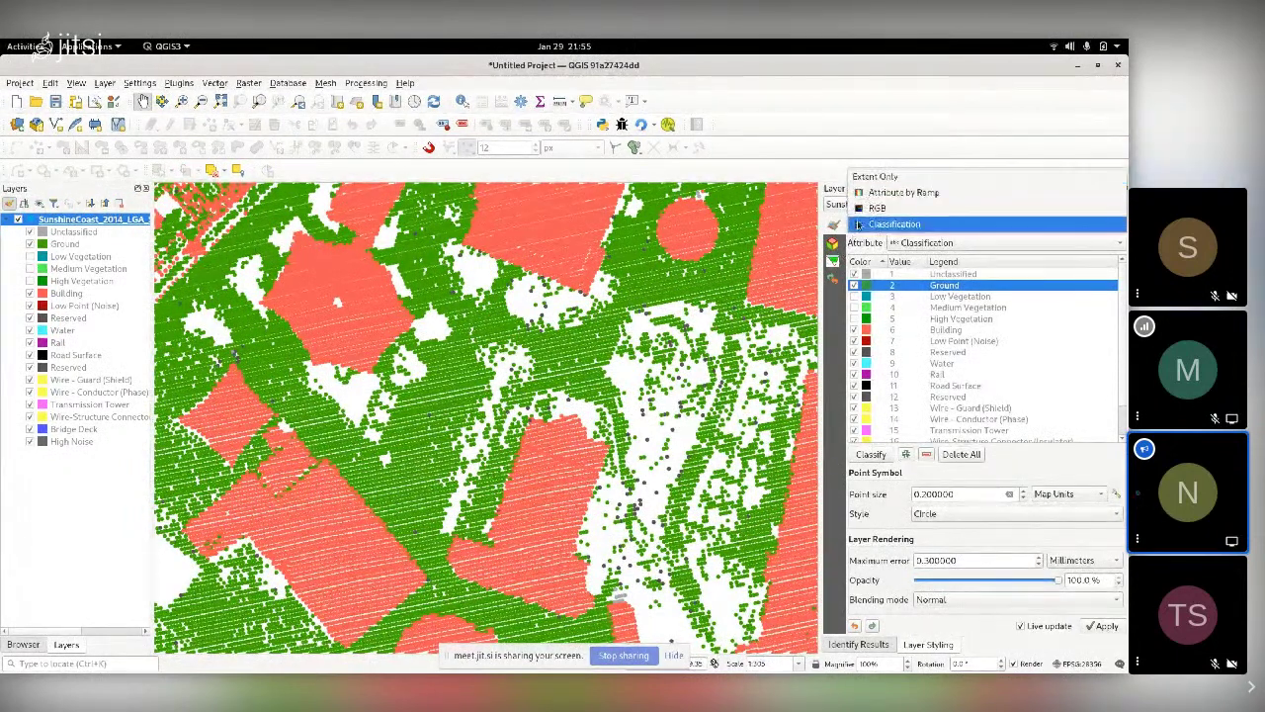
click(882, 275)
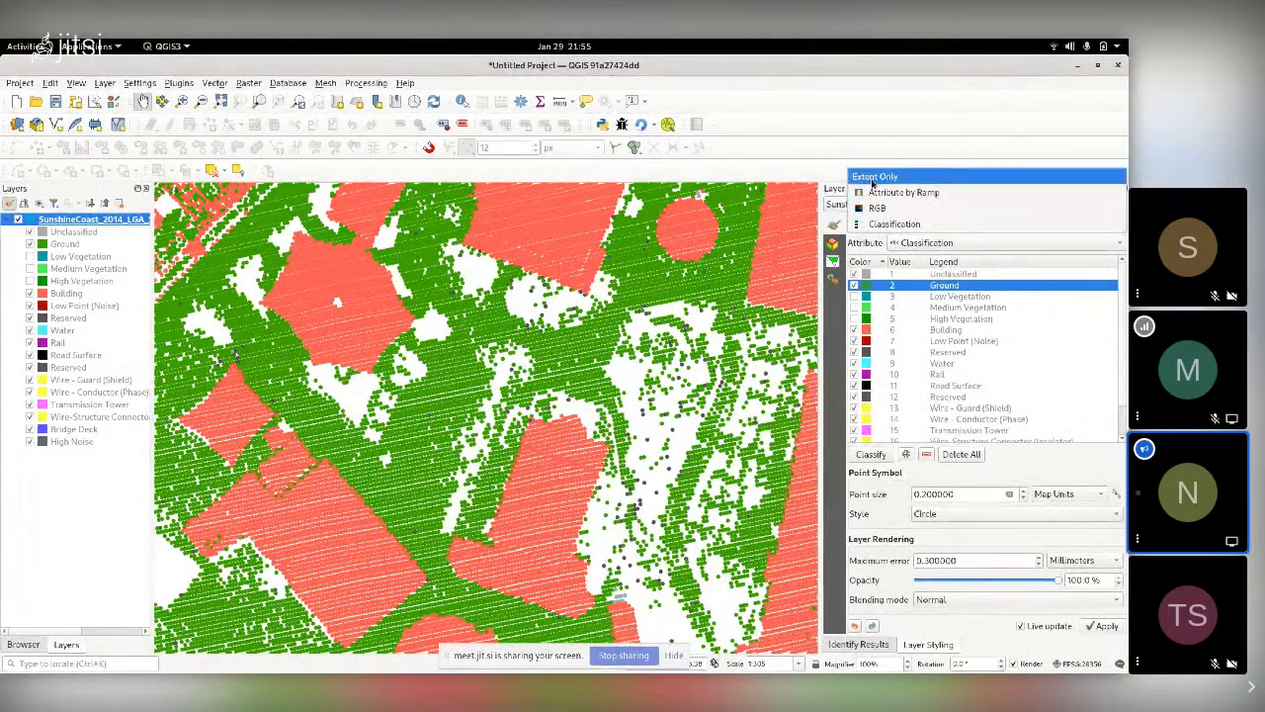
click(873, 177)
drag(567, 258, 620, 519)
drag(342, 343, 246, 270)
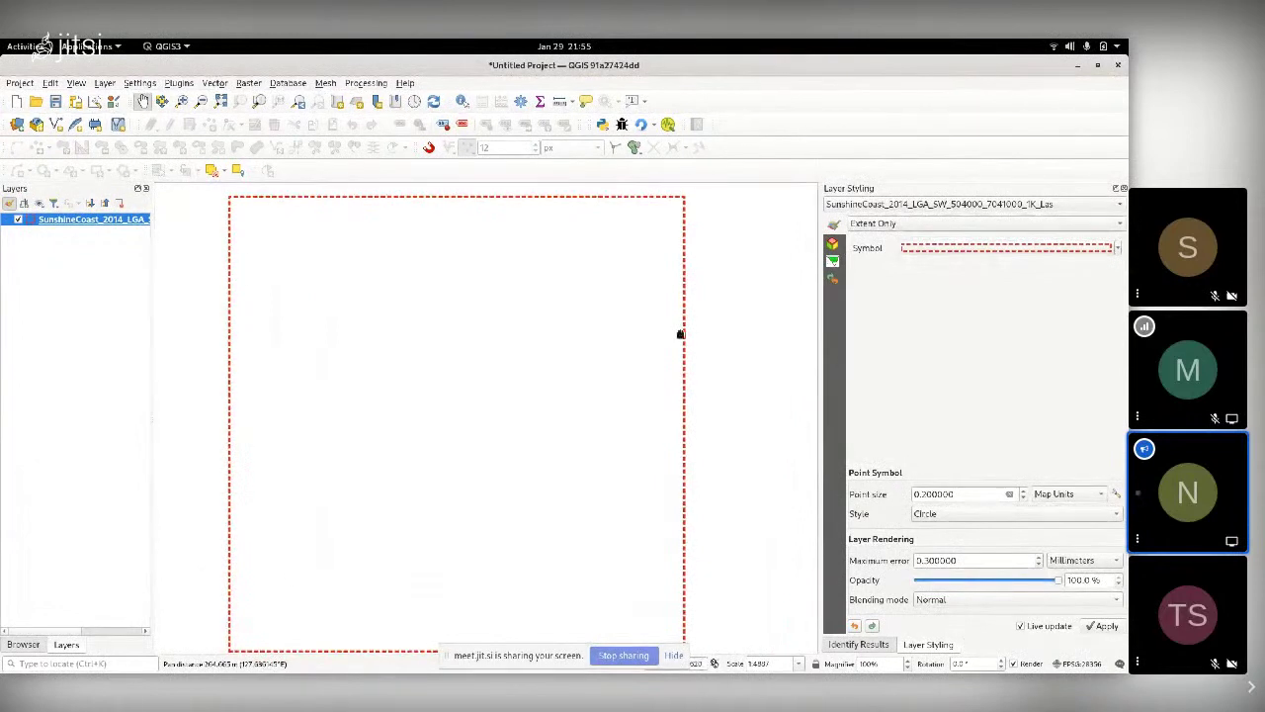
scroll(540, 375, down, 1)
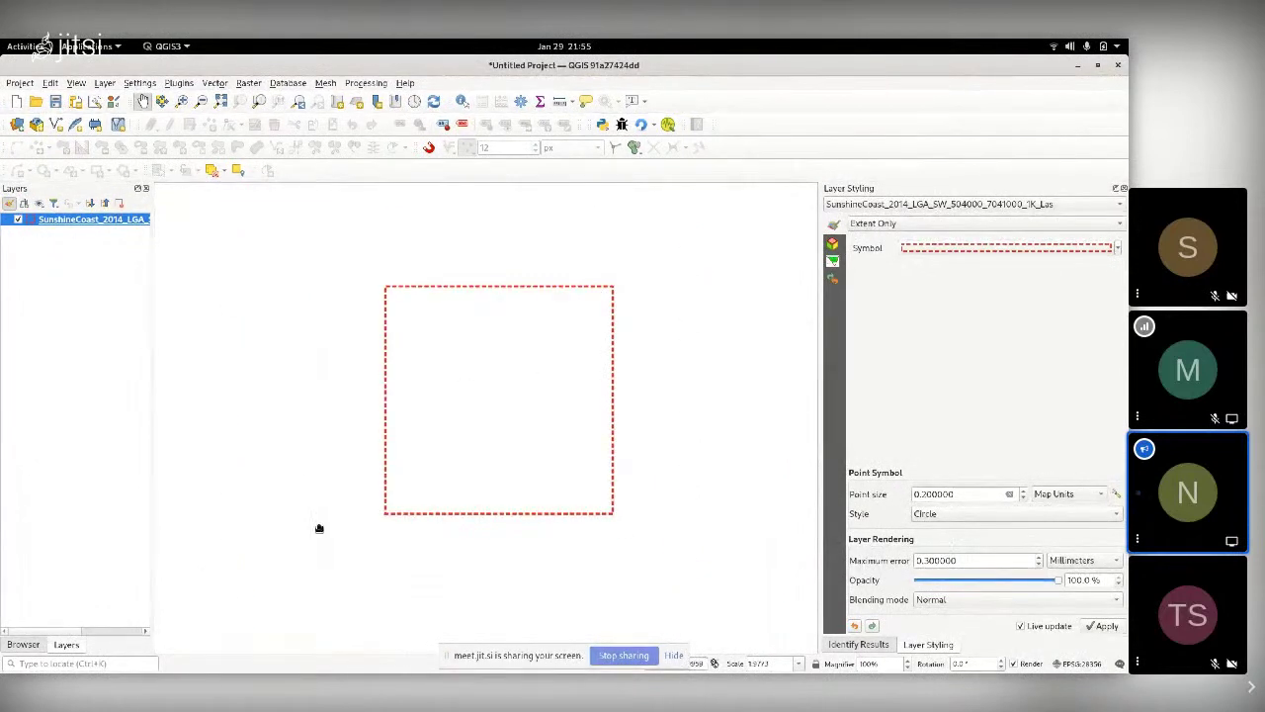
- Add the OpenStreetMap XYZ tile basemap and order it beneath the point cloud layer
click(23, 644)
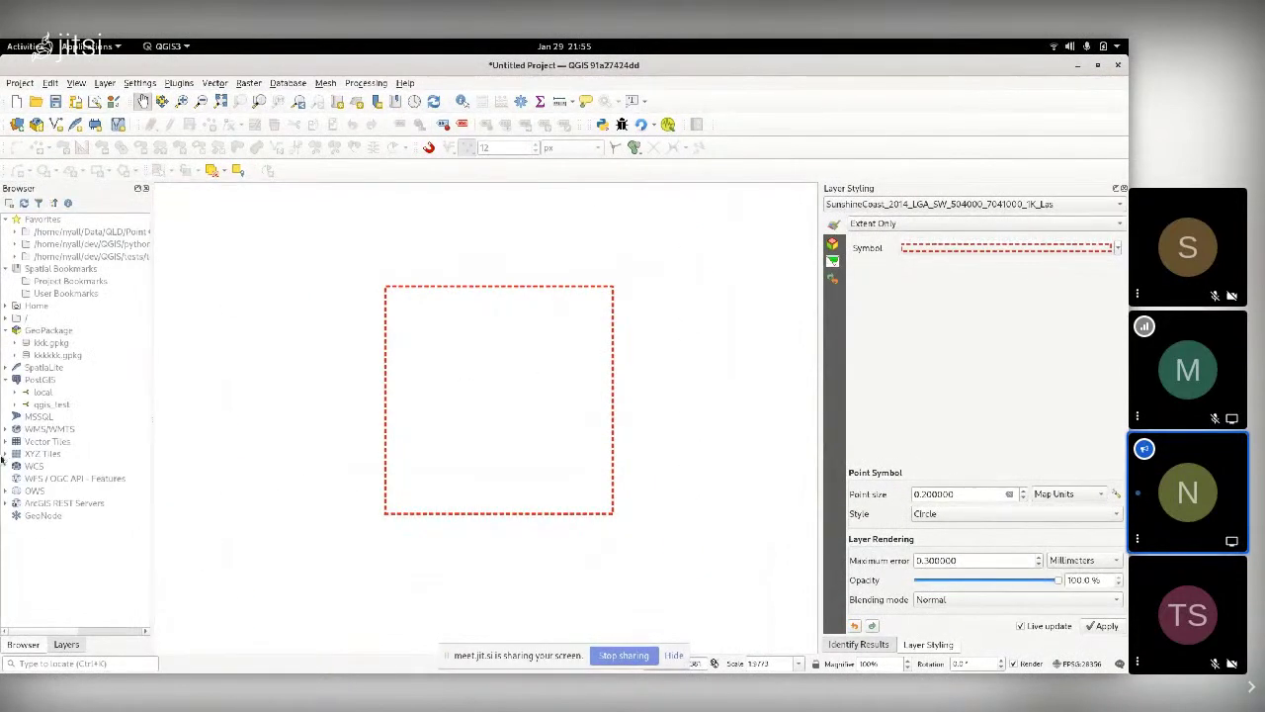
click(6, 453)
scroll(87, 371, down, 6)
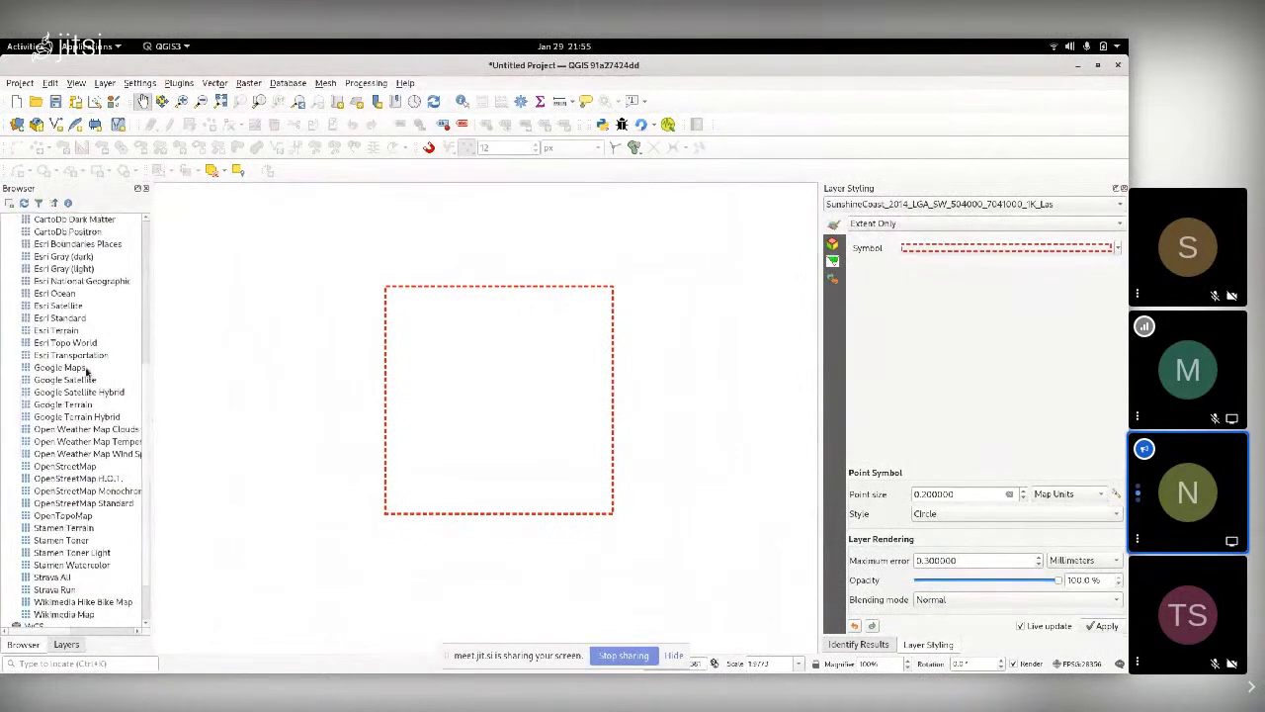
double_click(65, 465)
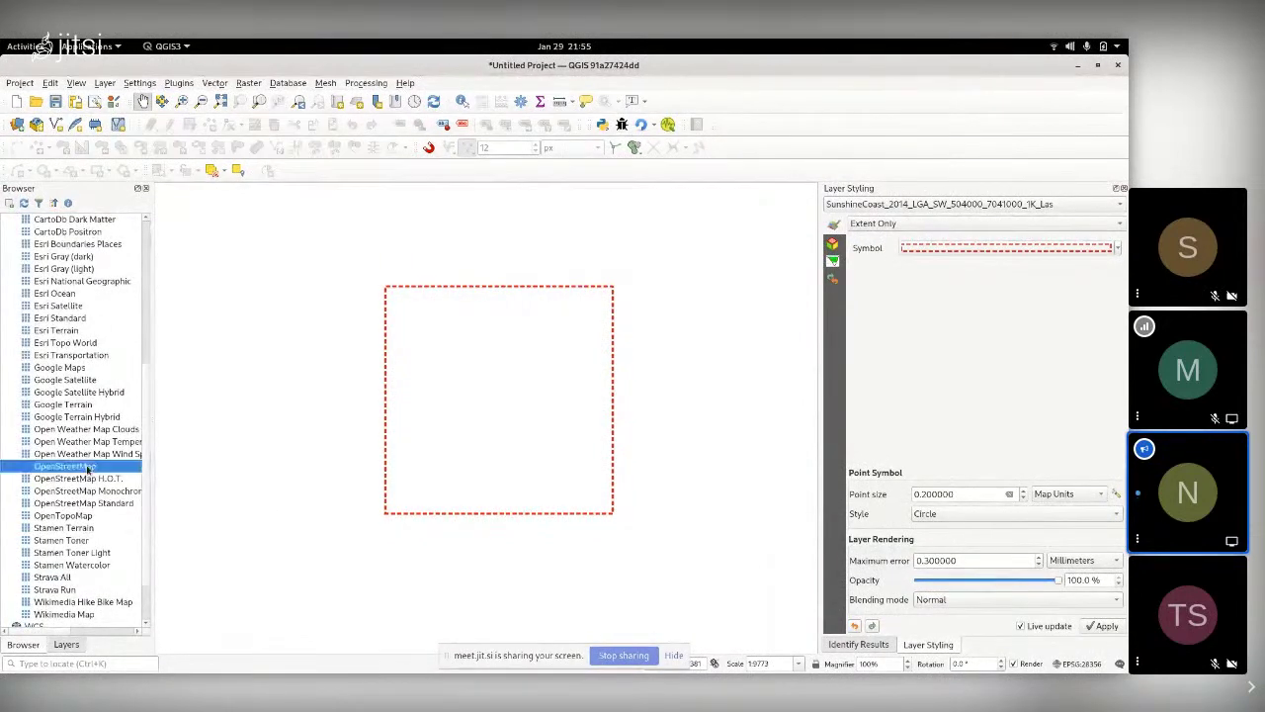
click(66, 644)
drag(88, 233, 88, 215)
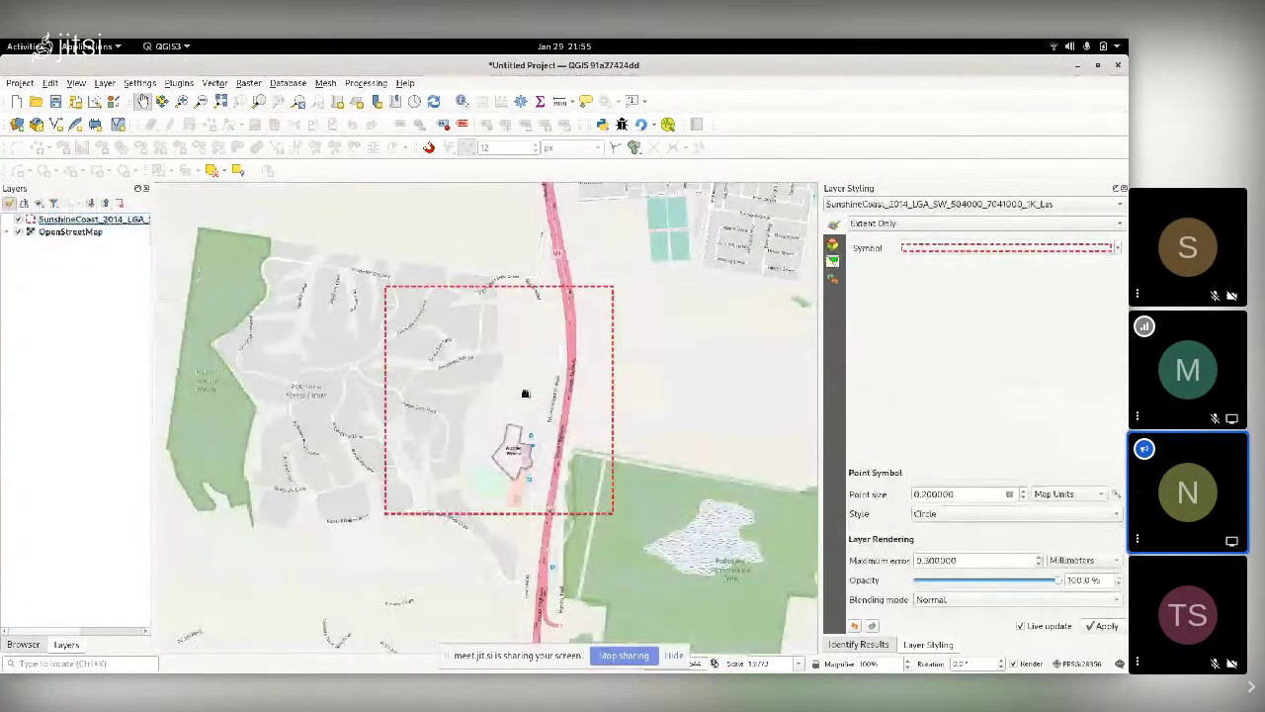
- Recolour the dashed outline symbol of the point cloud's extent to blue
drag(534, 353, 602, 382)
scroll(578, 435, up, 1)
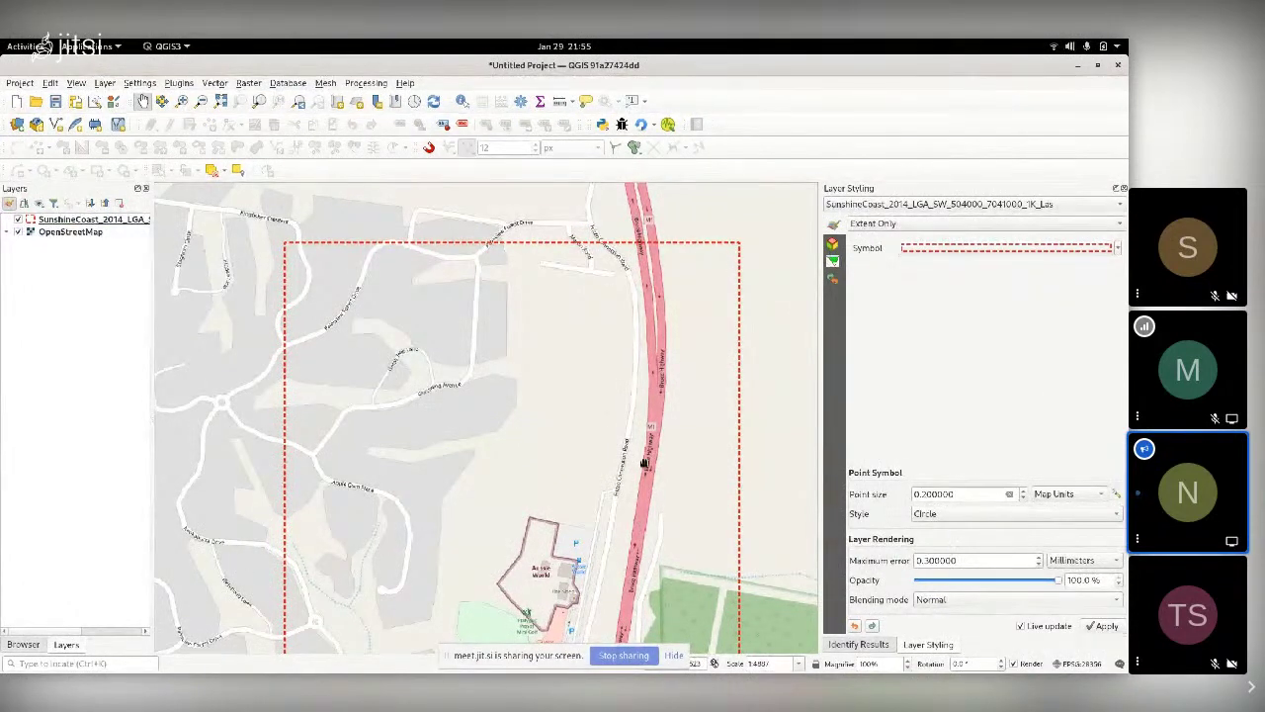
scroll(642, 463, down, 1)
drag(641, 460, 607, 413)
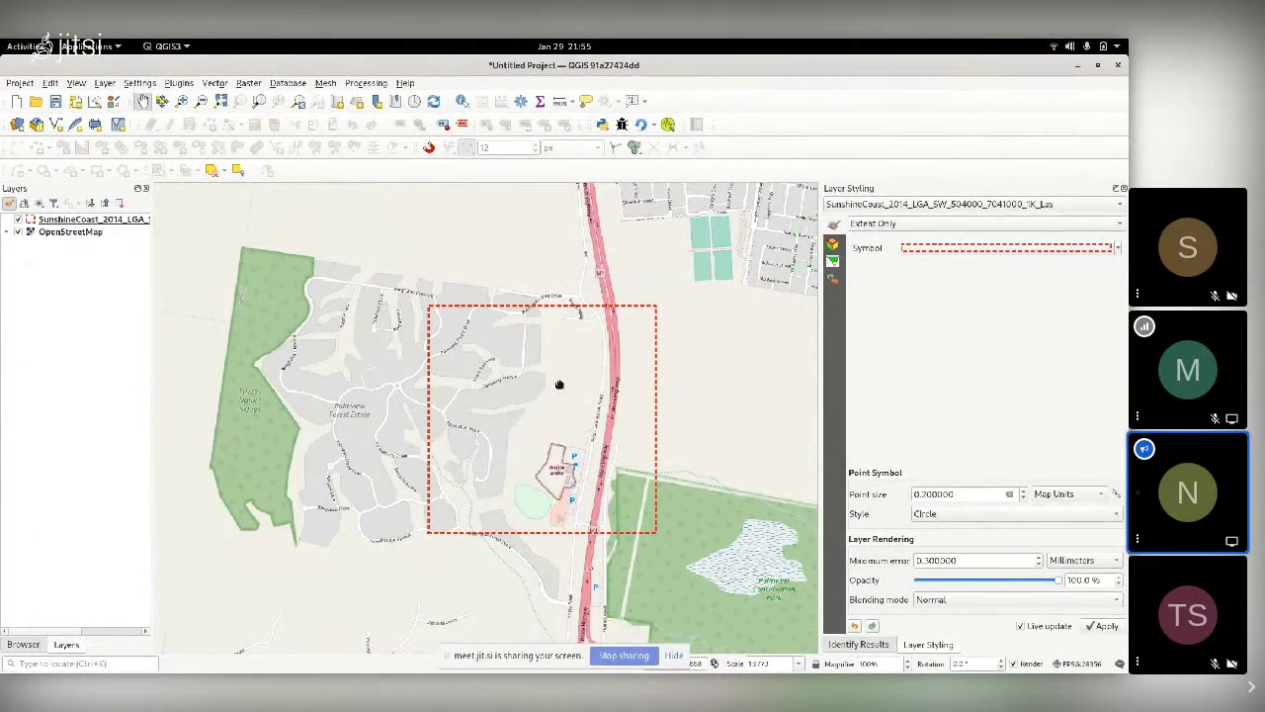
click(962, 248)
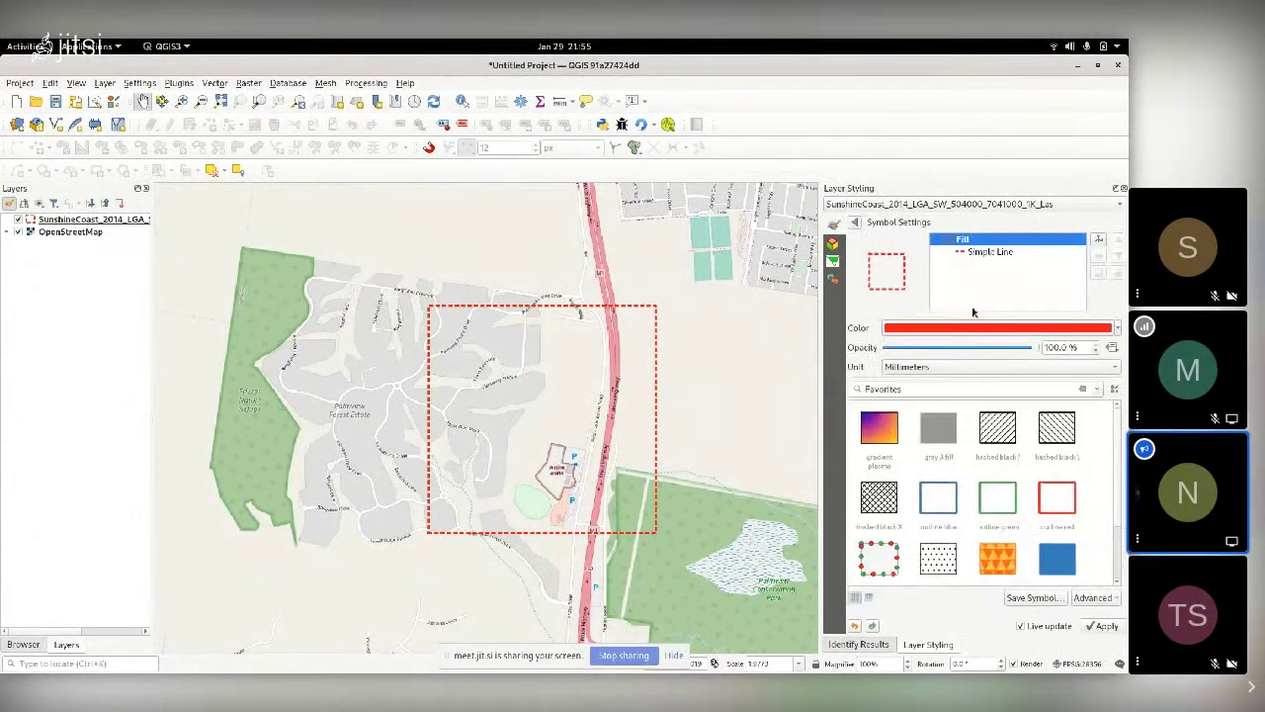
click(1027, 329)
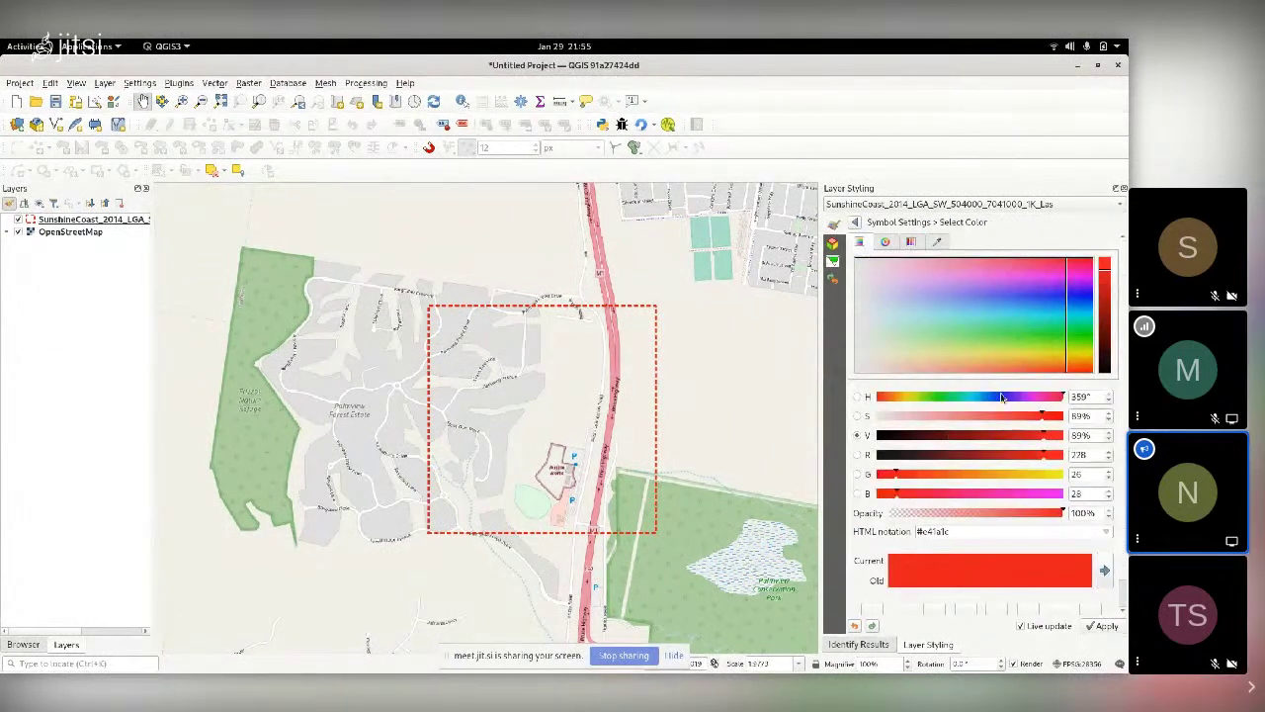
click(855, 222)
click(856, 223)
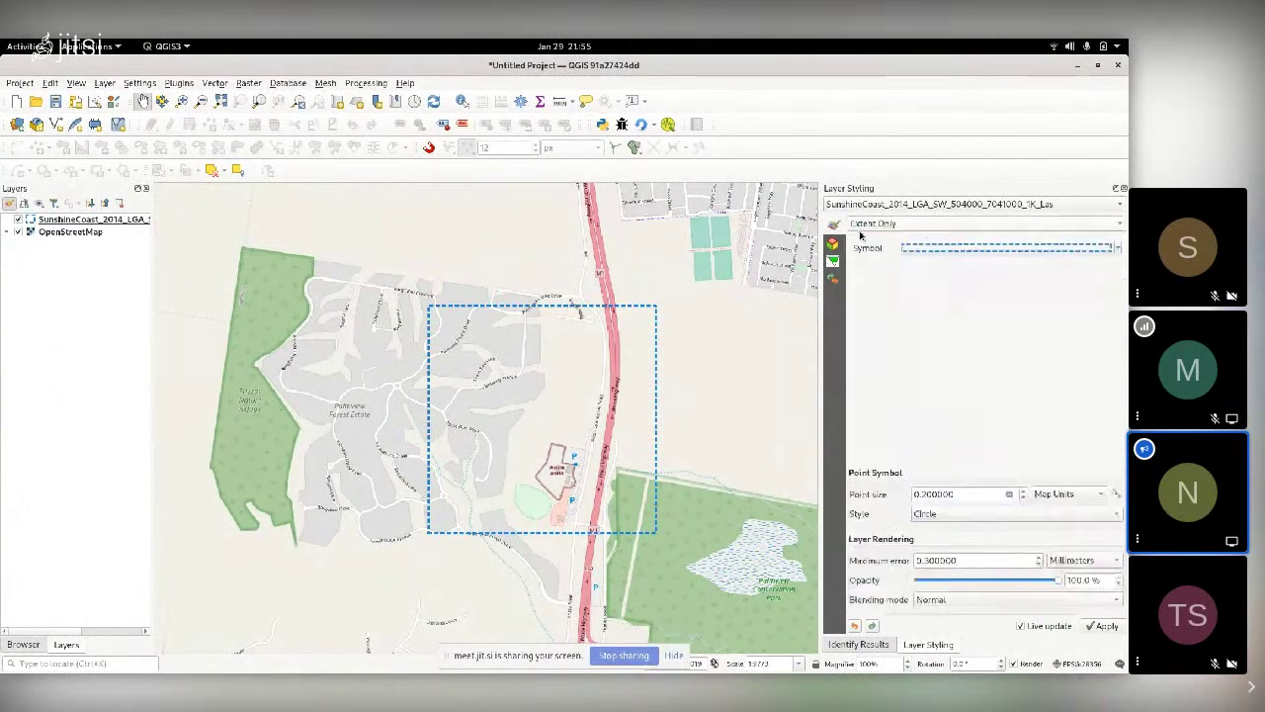
- Render the point cloud layer as RGB and assign ReturnNumber to the red band
click(930, 227)
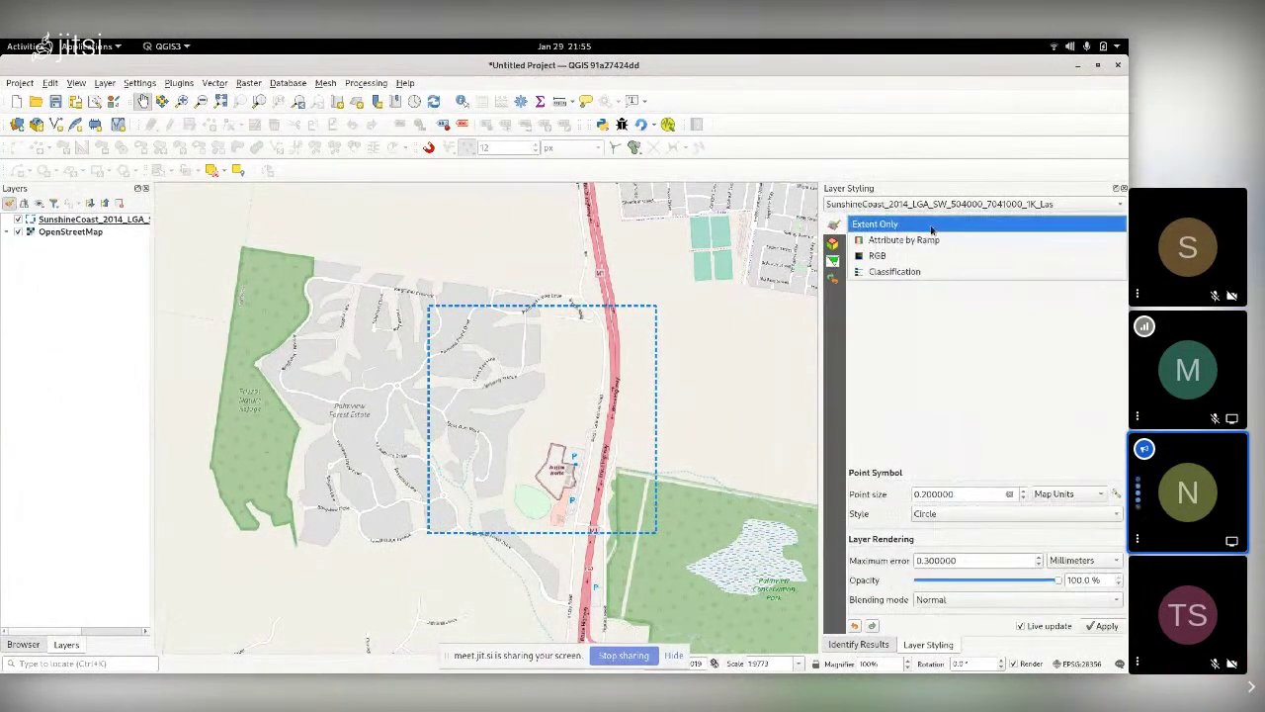
click(878, 255)
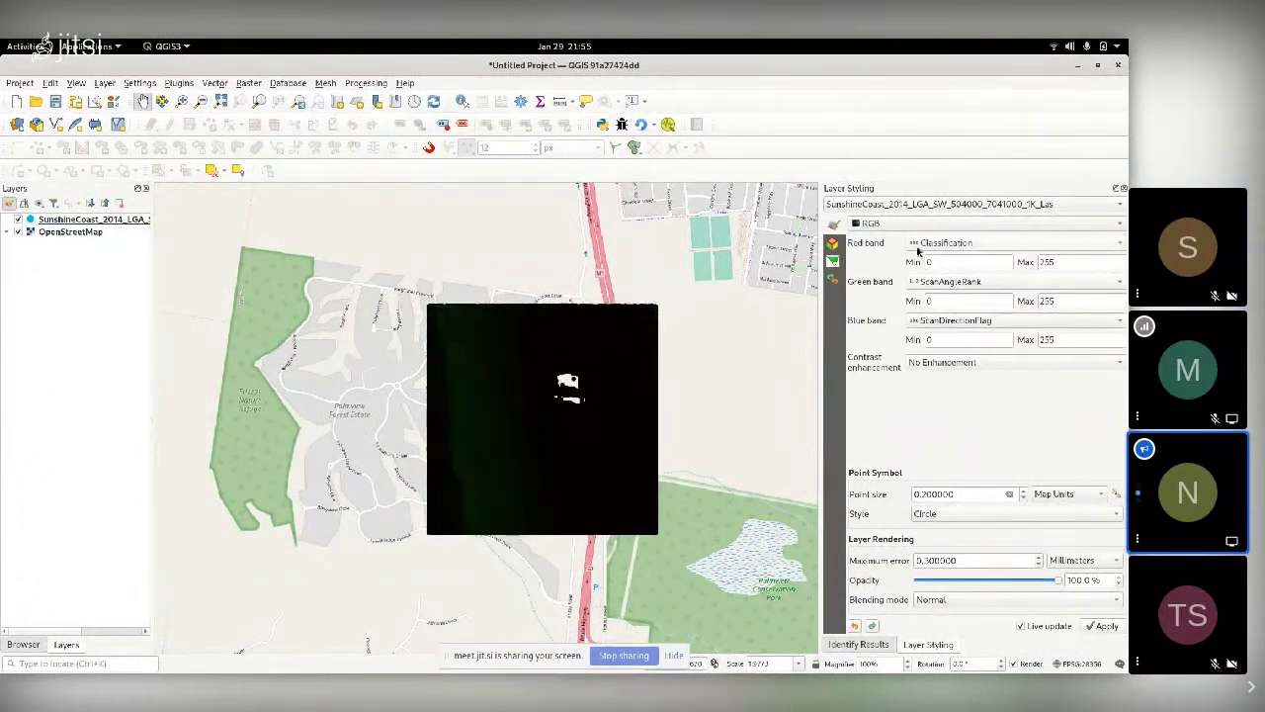
click(960, 243)
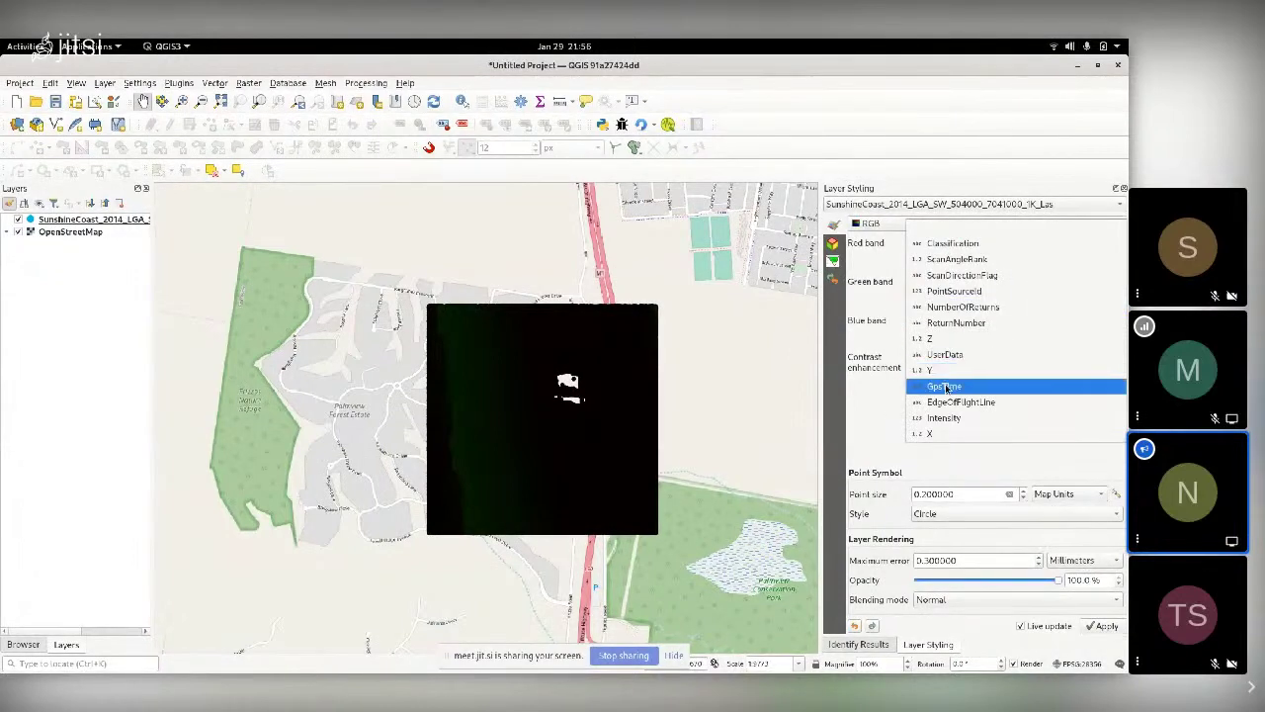
click(940, 243)
click(939, 243)
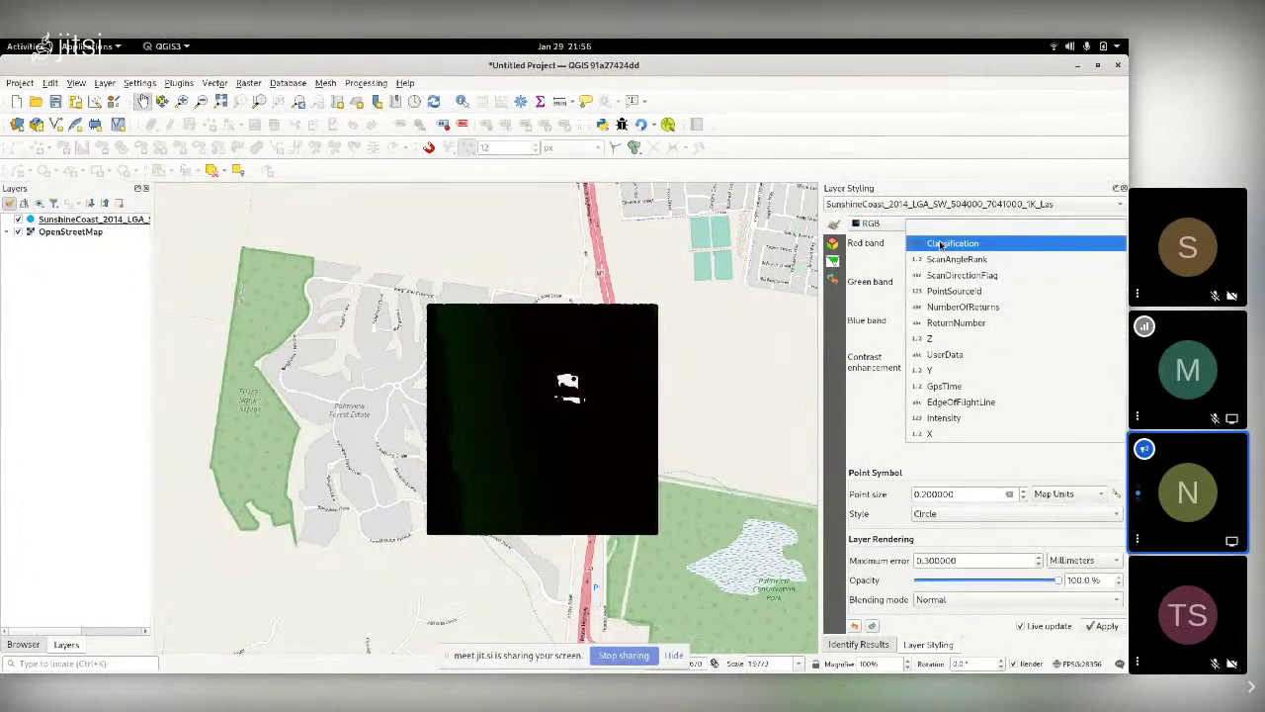
click(895, 256)
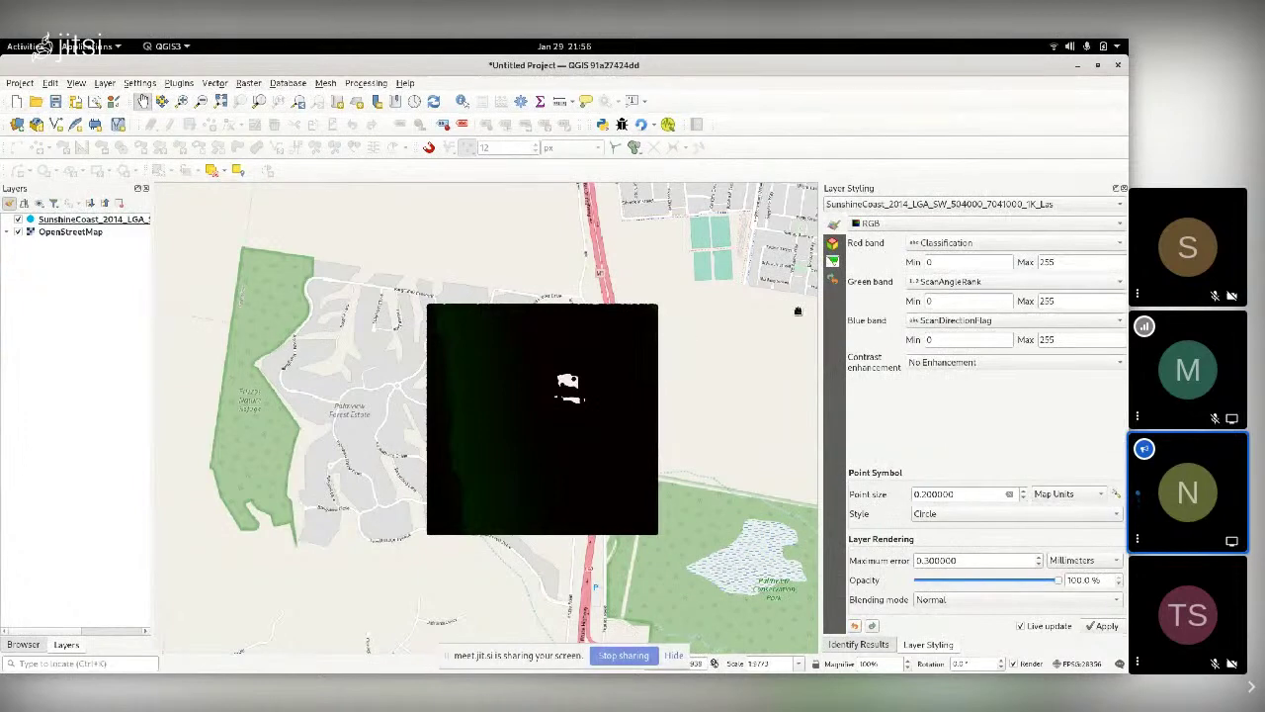
click(972, 243)
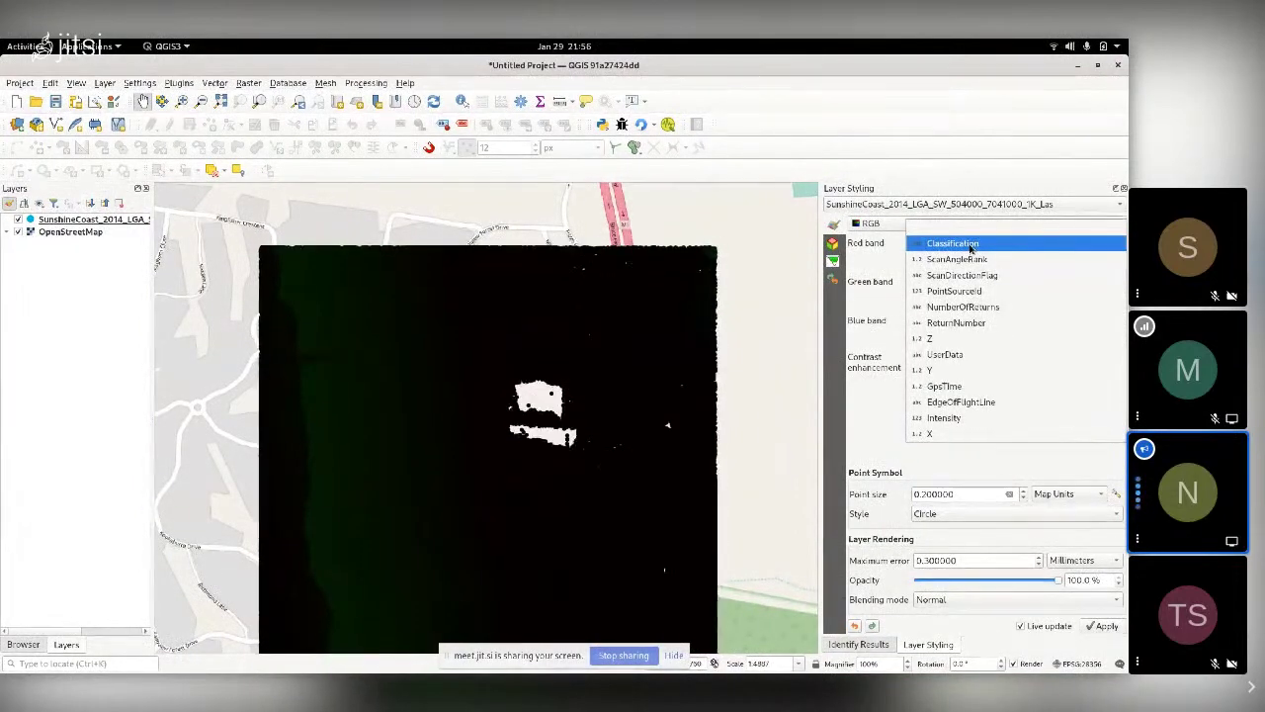
click(974, 322)
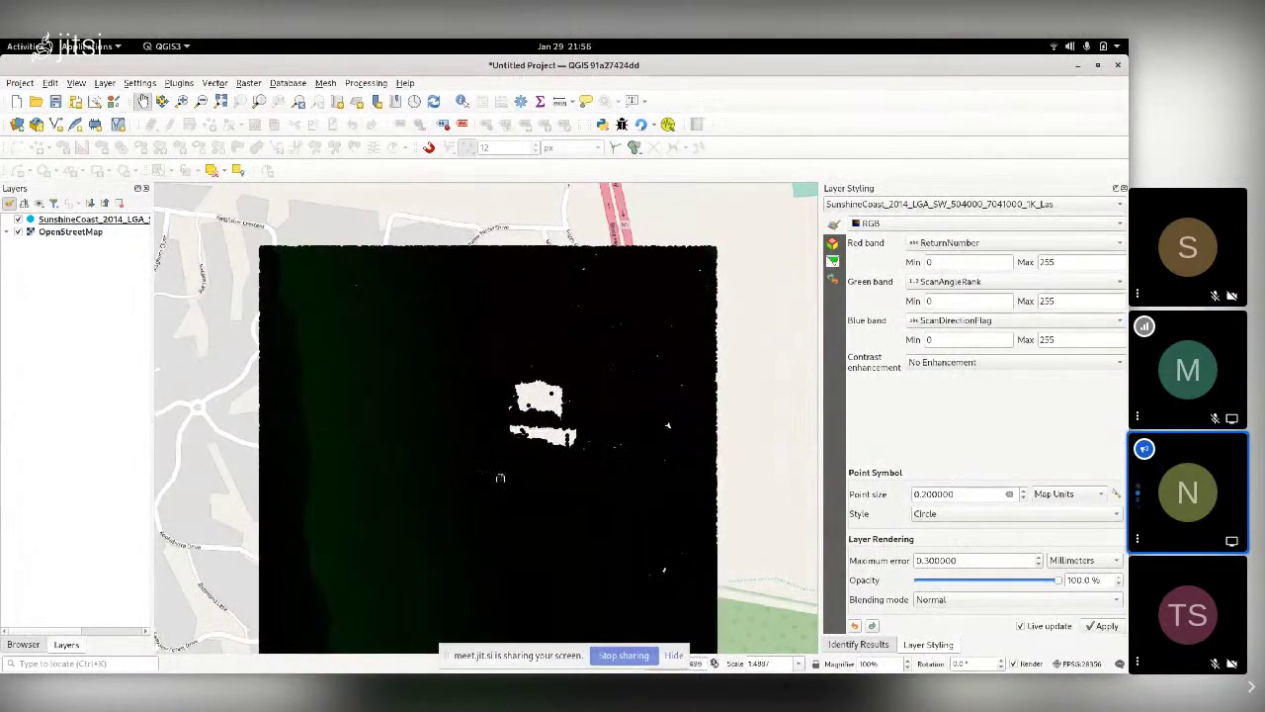
- Style the point cloud with Attribute by Ramp, using Z as the attribute
click(910, 225)
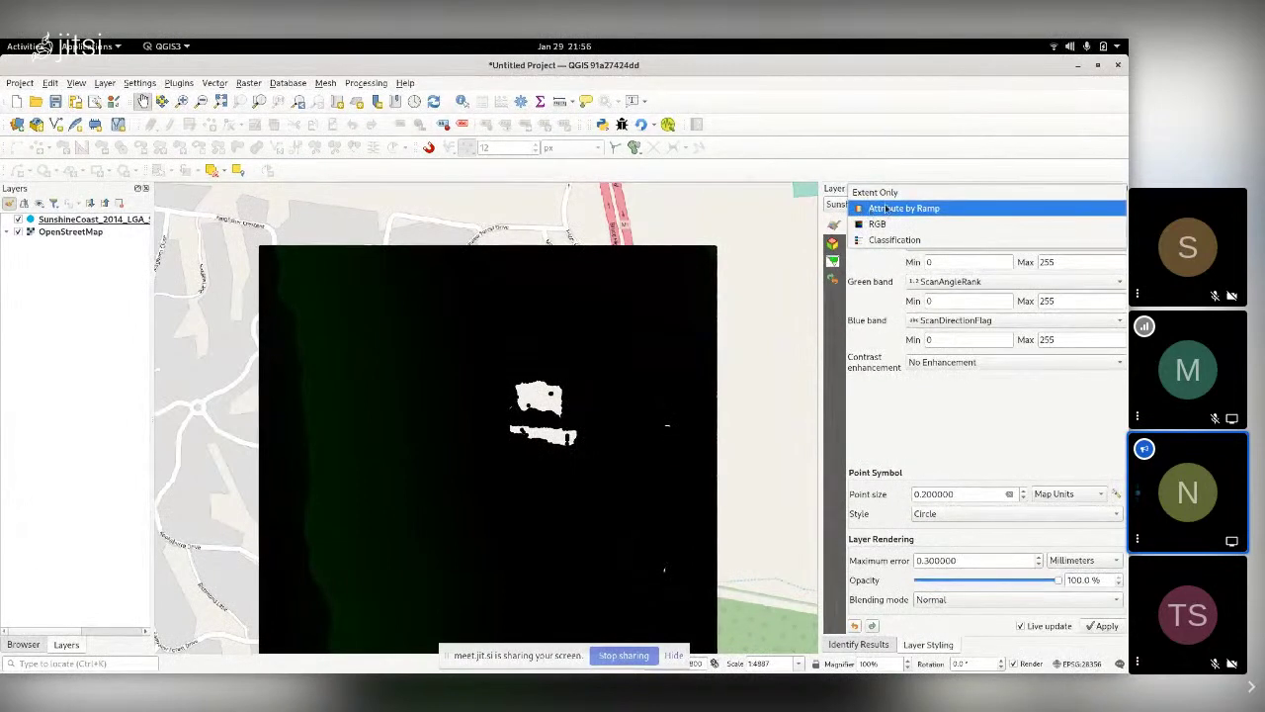
click(895, 209)
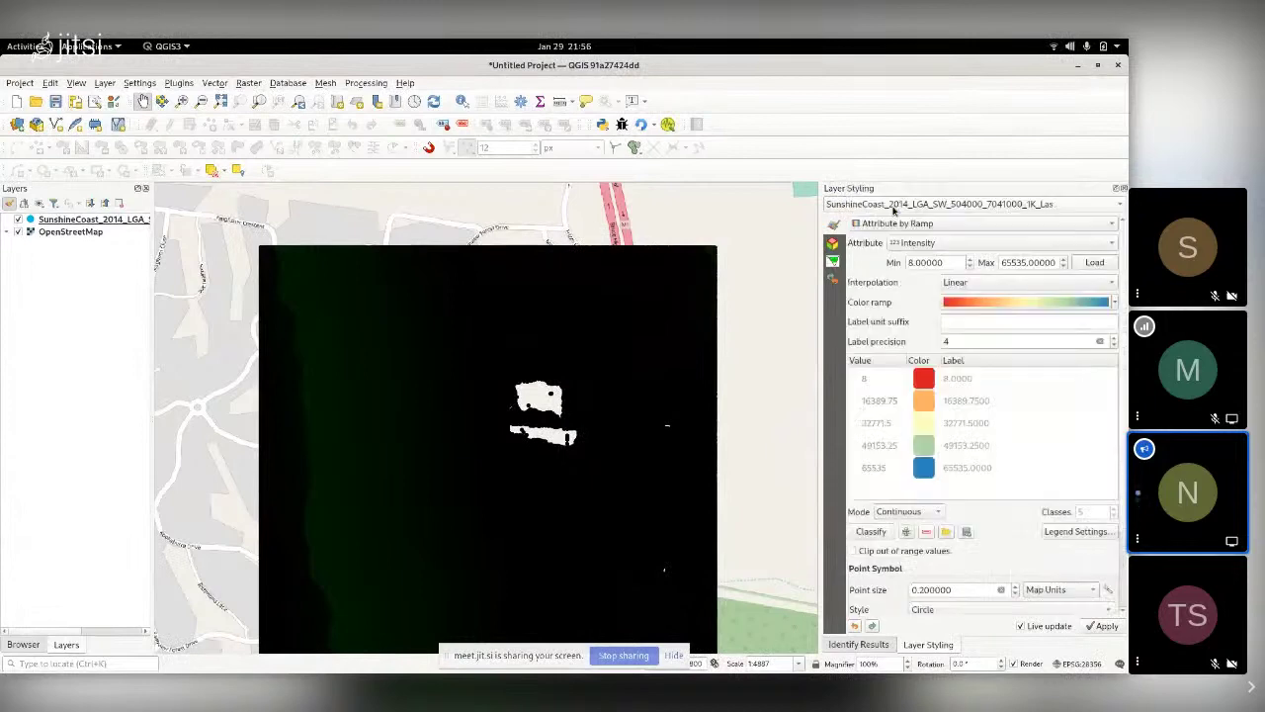
click(924, 244)
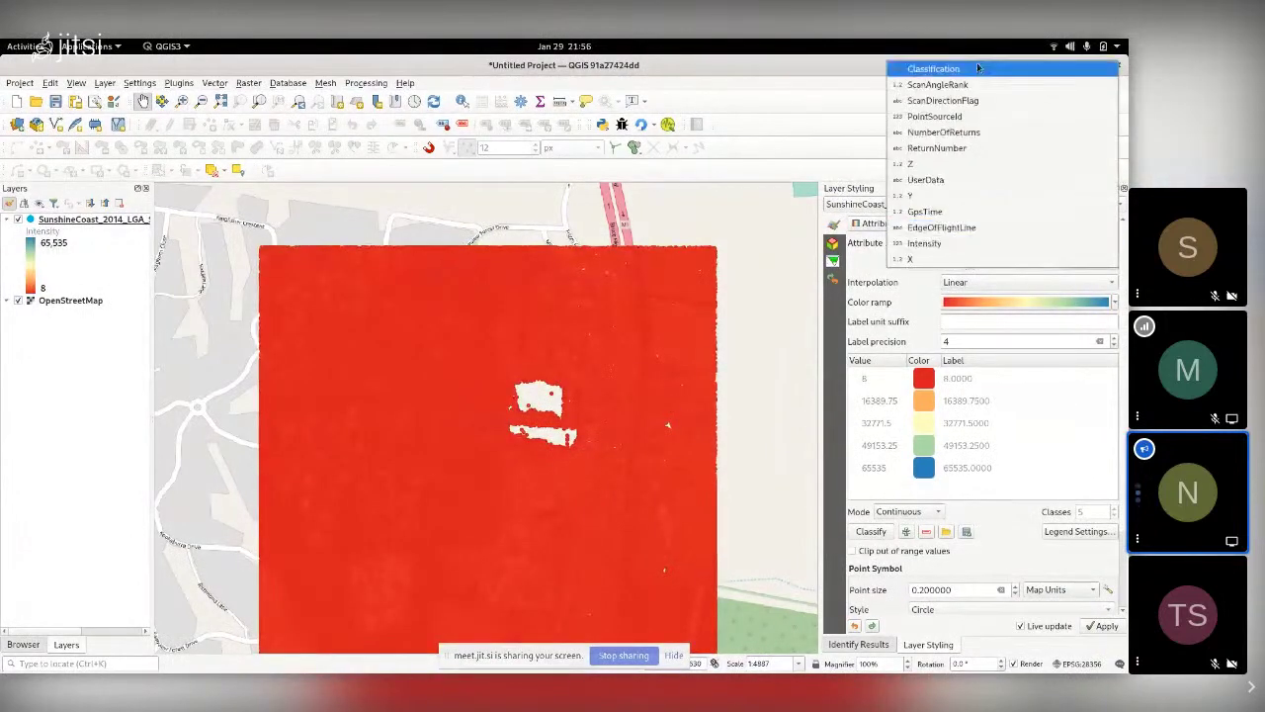
click(921, 164)
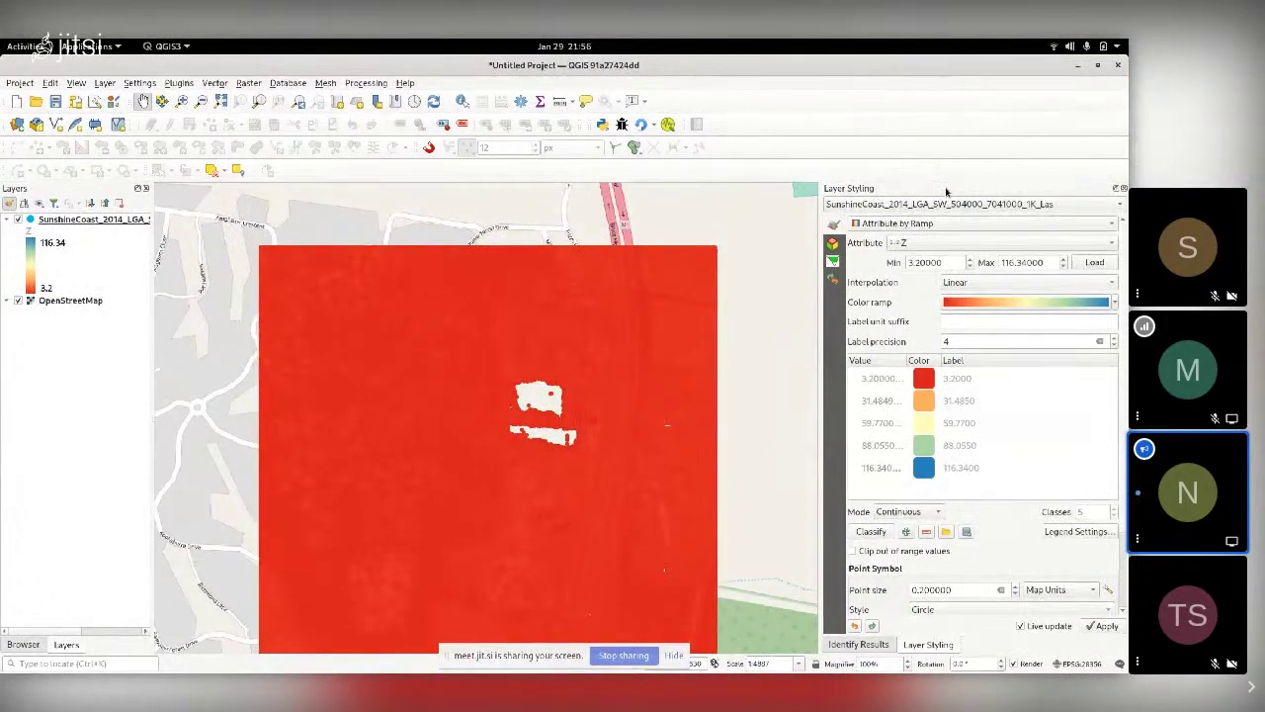
drag(474, 415, 490, 365)
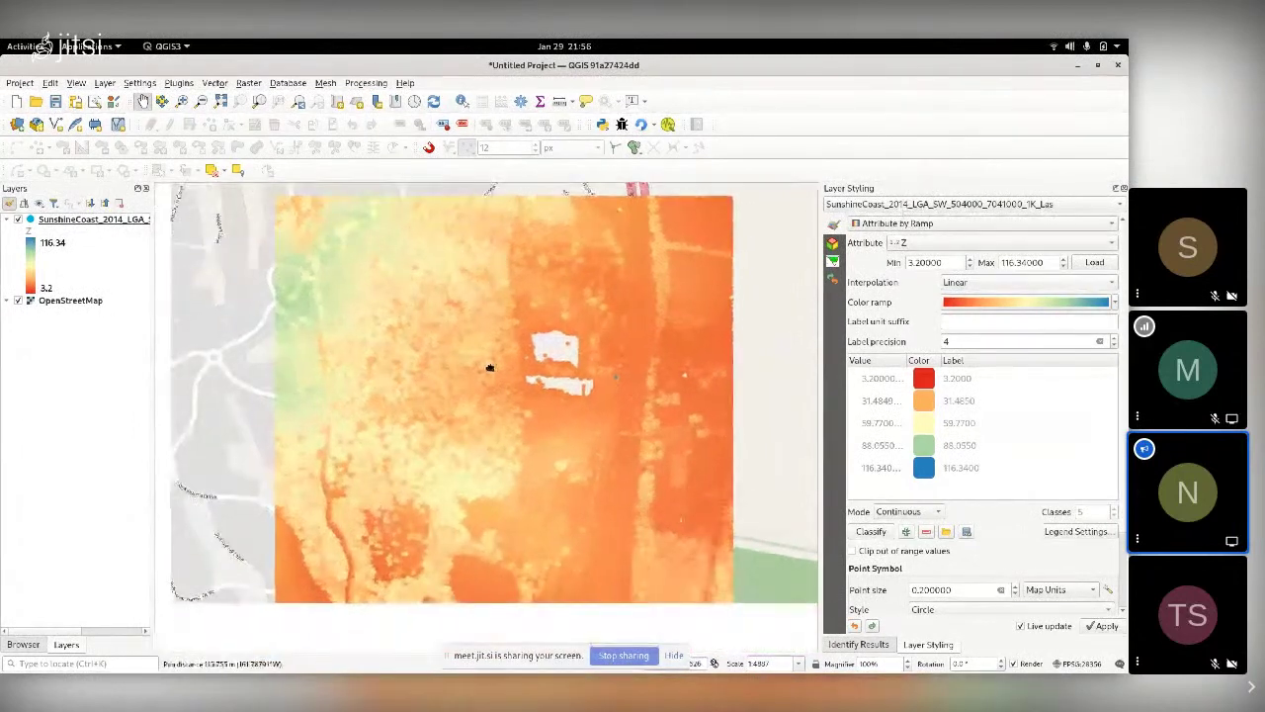
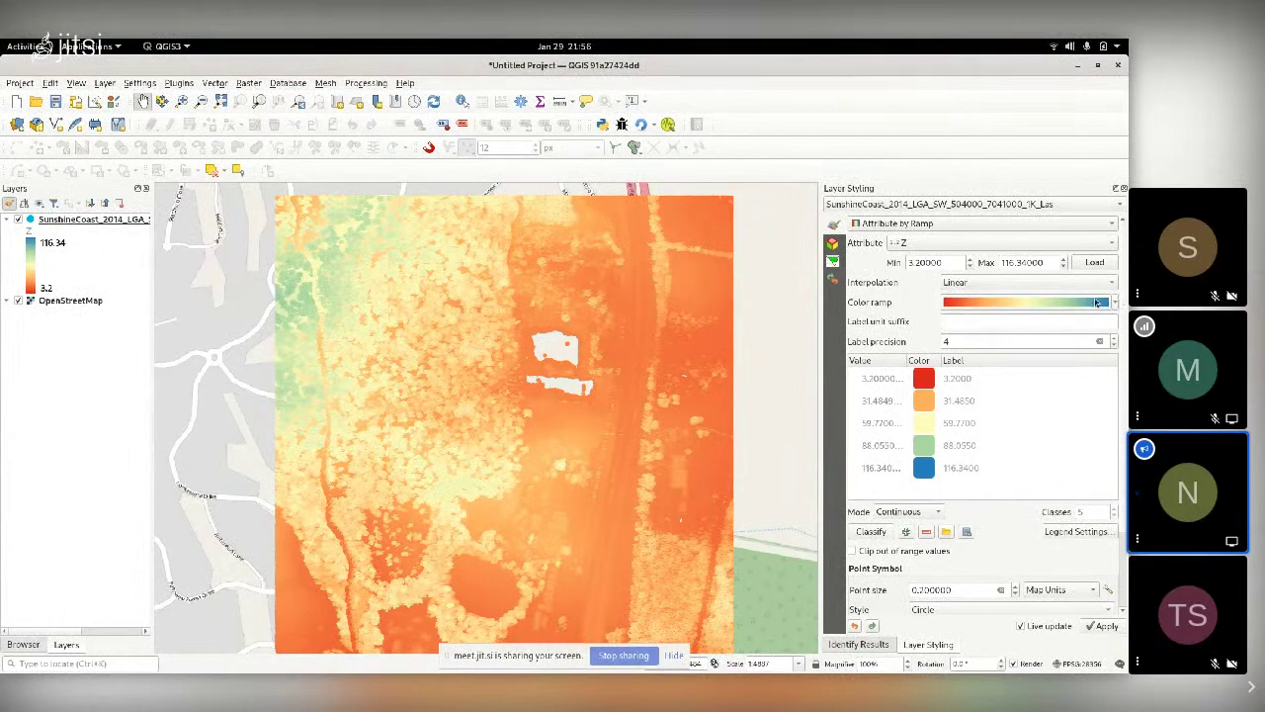
- Apply the Magma color ramp to the point cloud's attribute styling
click(1116, 303)
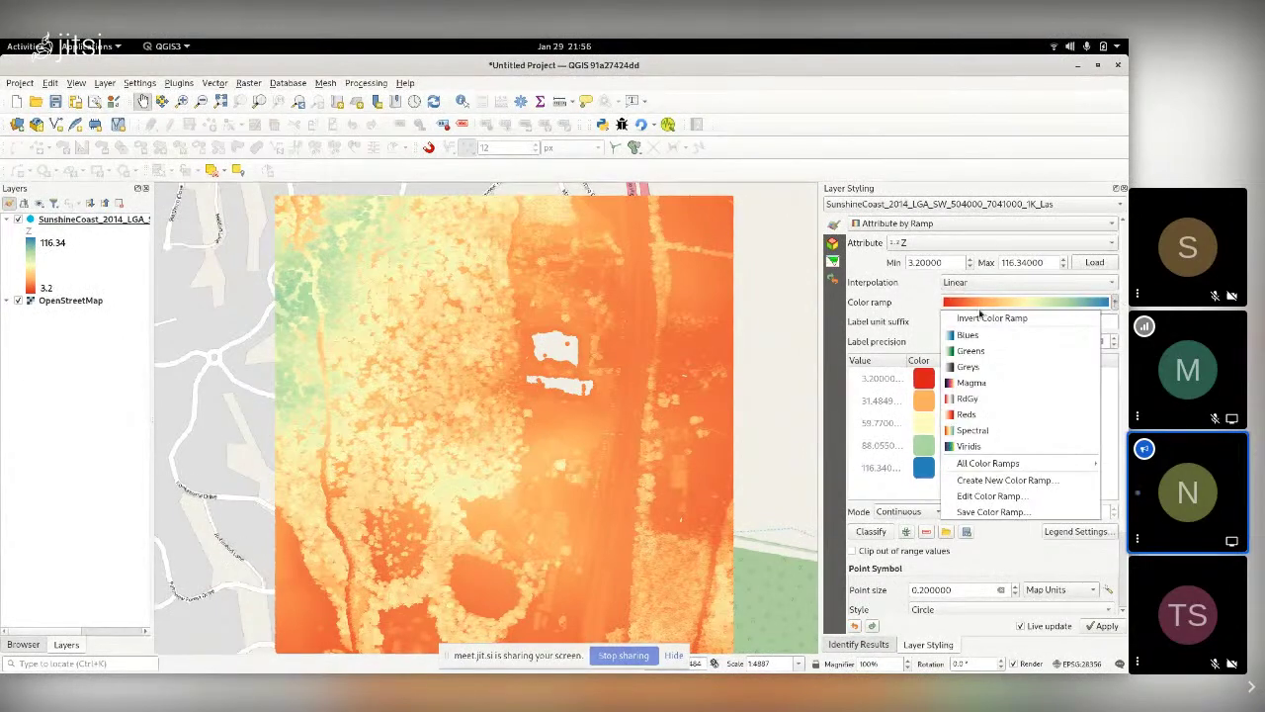
click(978, 382)
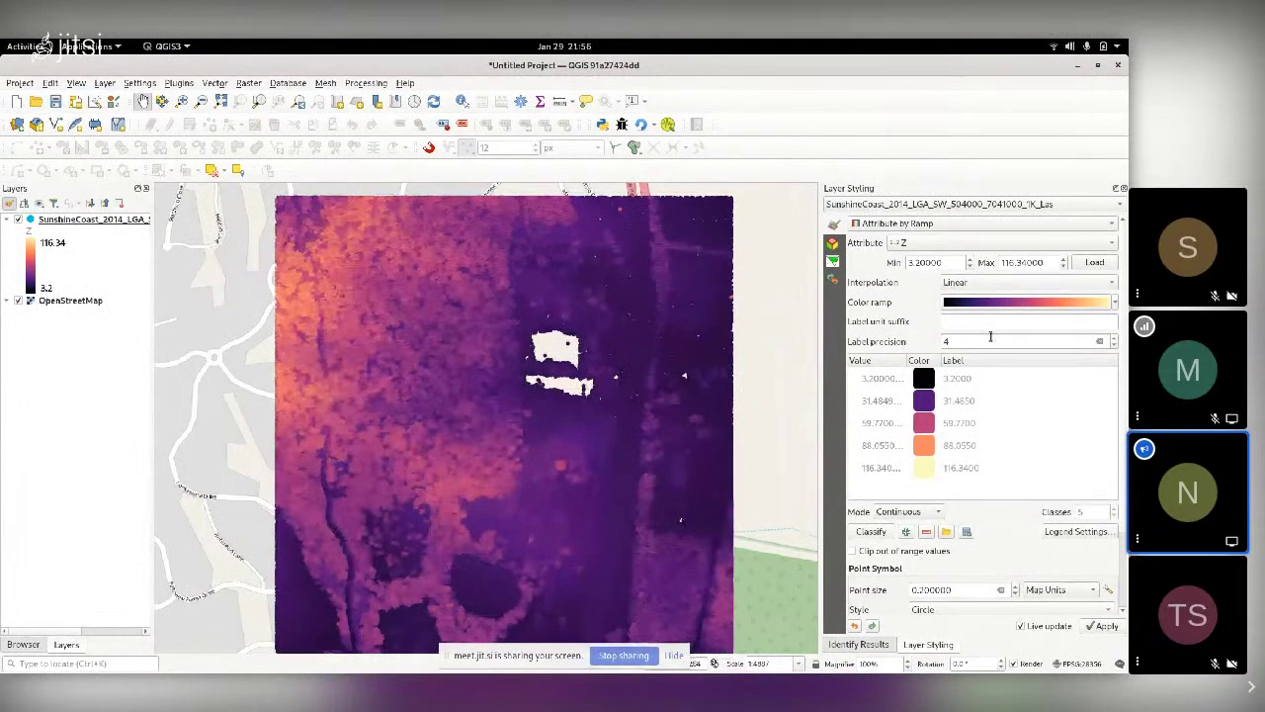
click(902, 513)
click(996, 379)
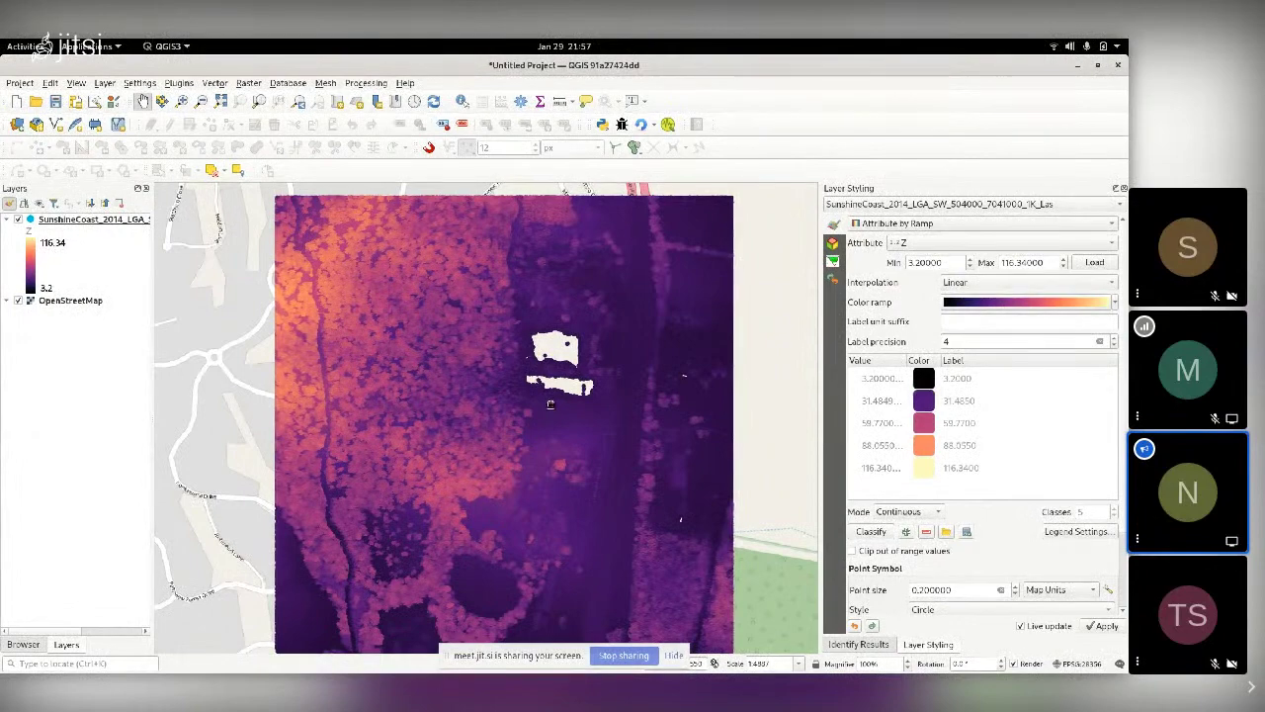
- Set the point cloud's ramp attribute to NumberOfReturns
scroll(440, 437, up, 1)
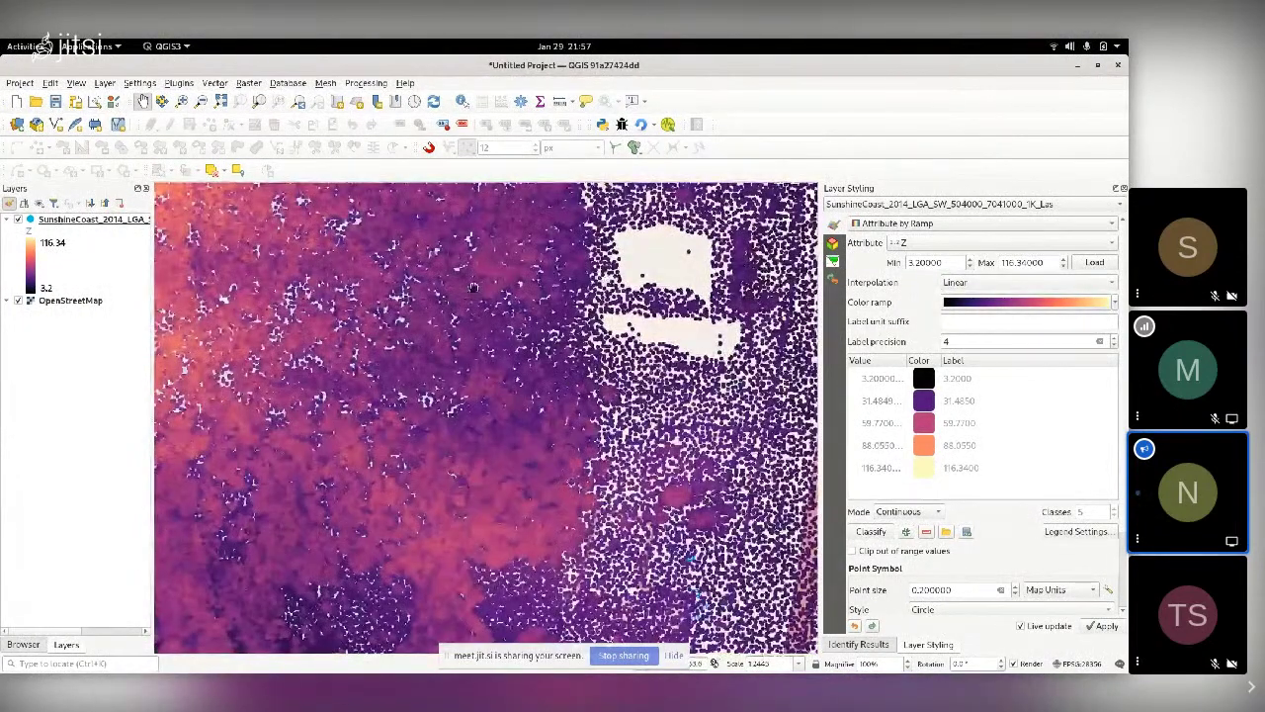
click(949, 242)
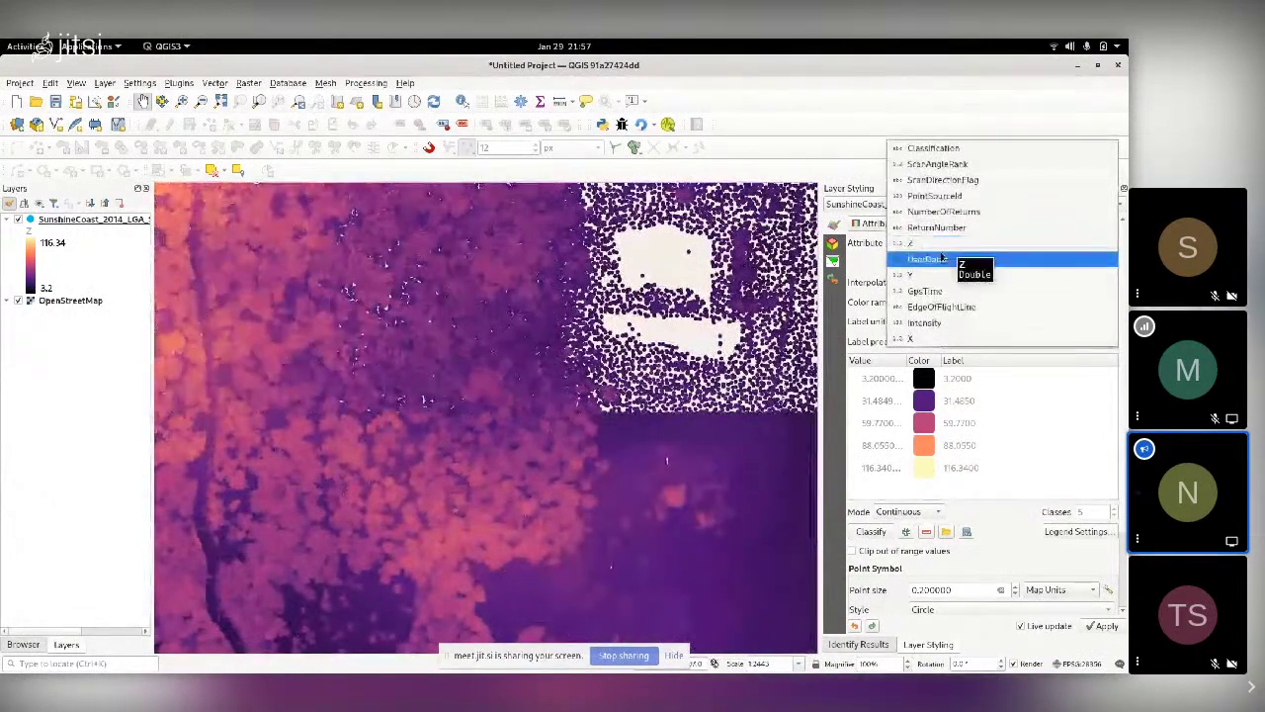
click(963, 209)
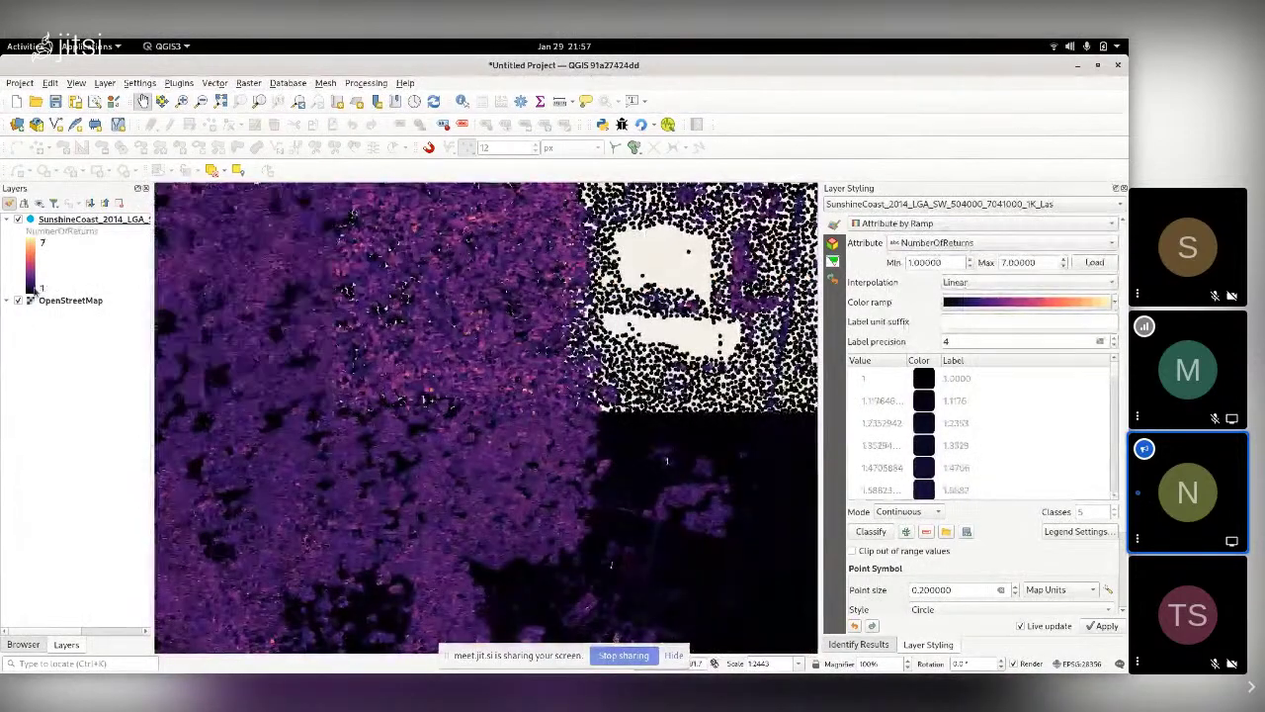
scroll(531, 401, down, 1)
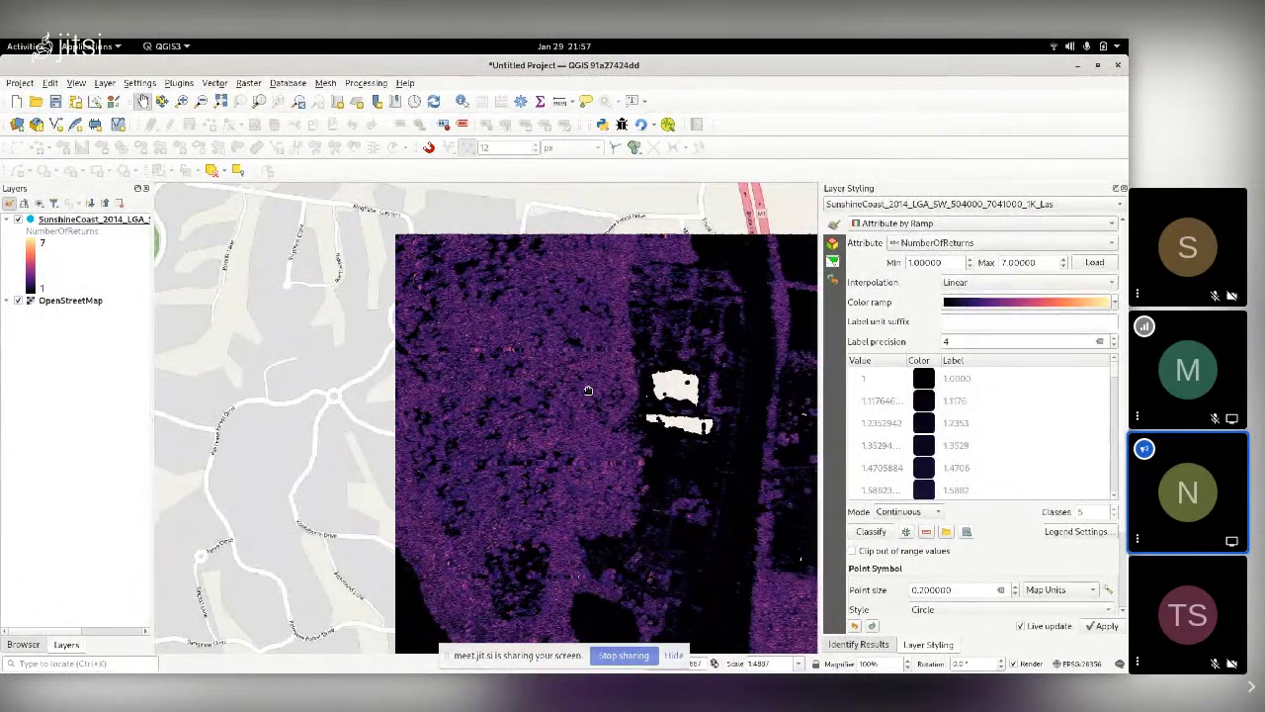
drag(618, 425, 509, 400)
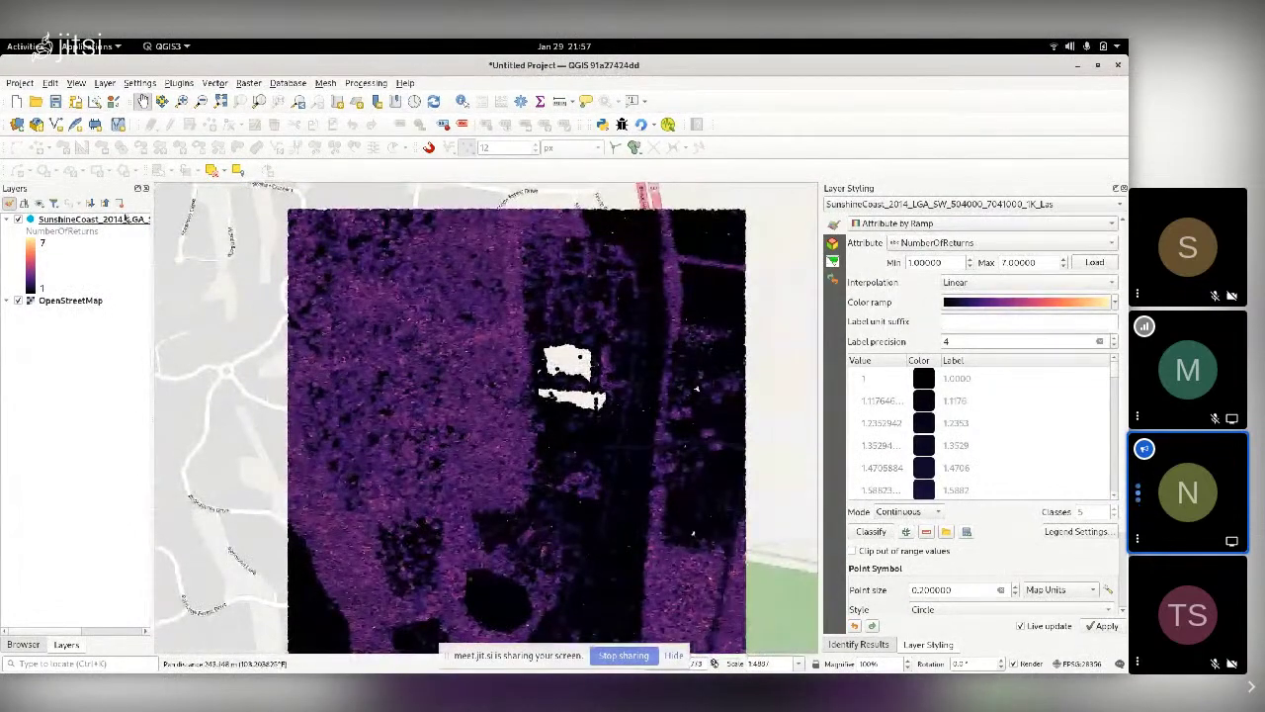
- Remove the SunshineCoast point cloud layer and load ept.json from the Home folder under Point Clouds
key(ctrl+d)
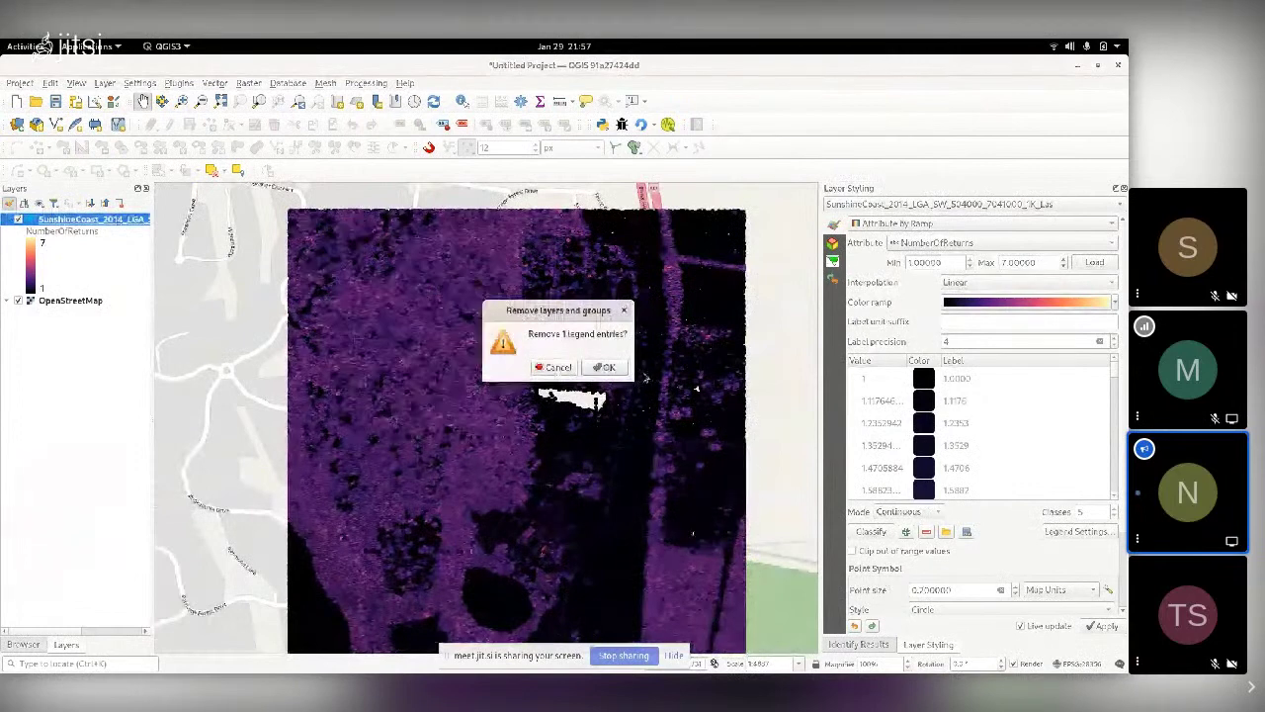
key(Return)
click(19, 76)
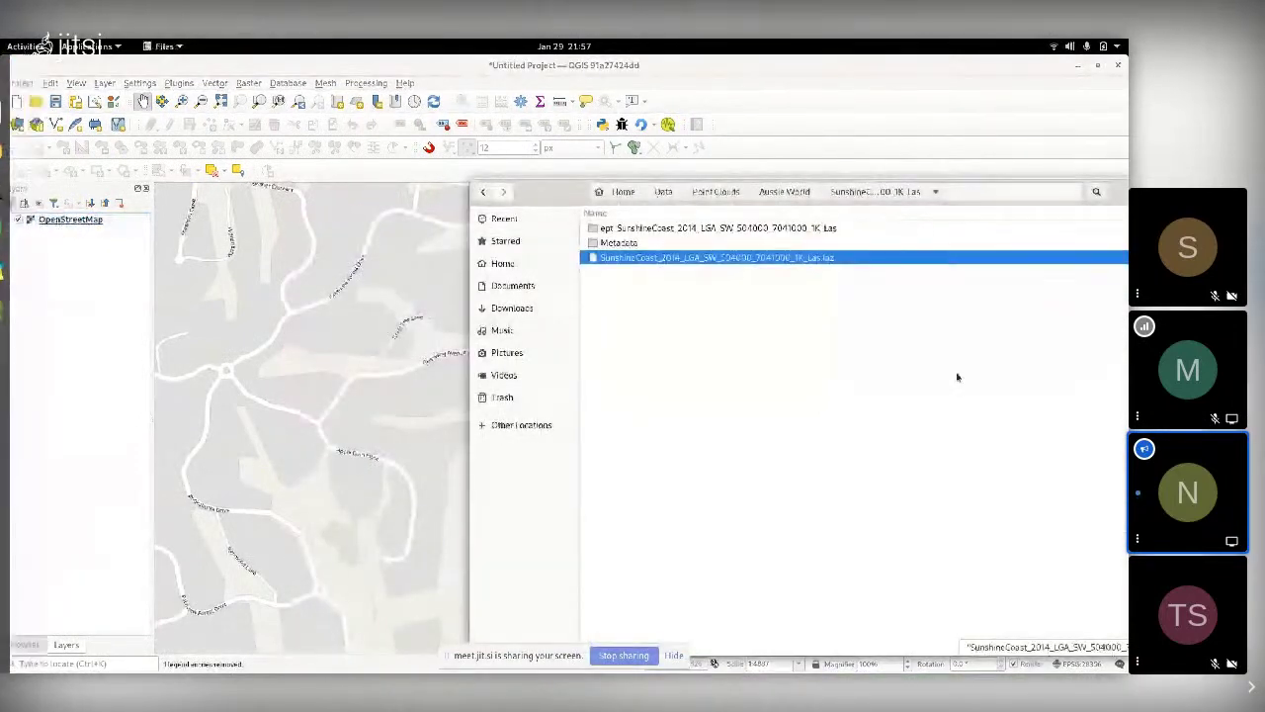
double_click(822, 230)
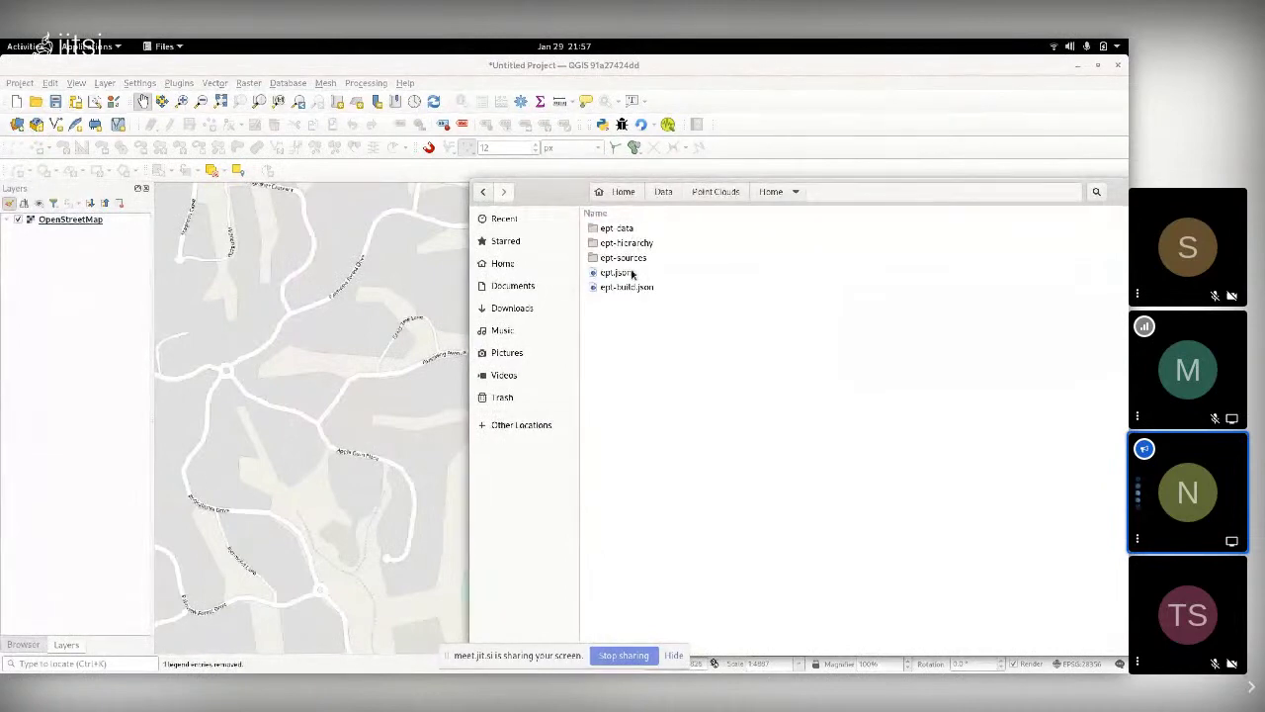
drag(633, 274, 334, 249)
- Zoom to the ept layer and review the attribute list in its layer information, including Red, Green and Blue
right_click(43, 219)
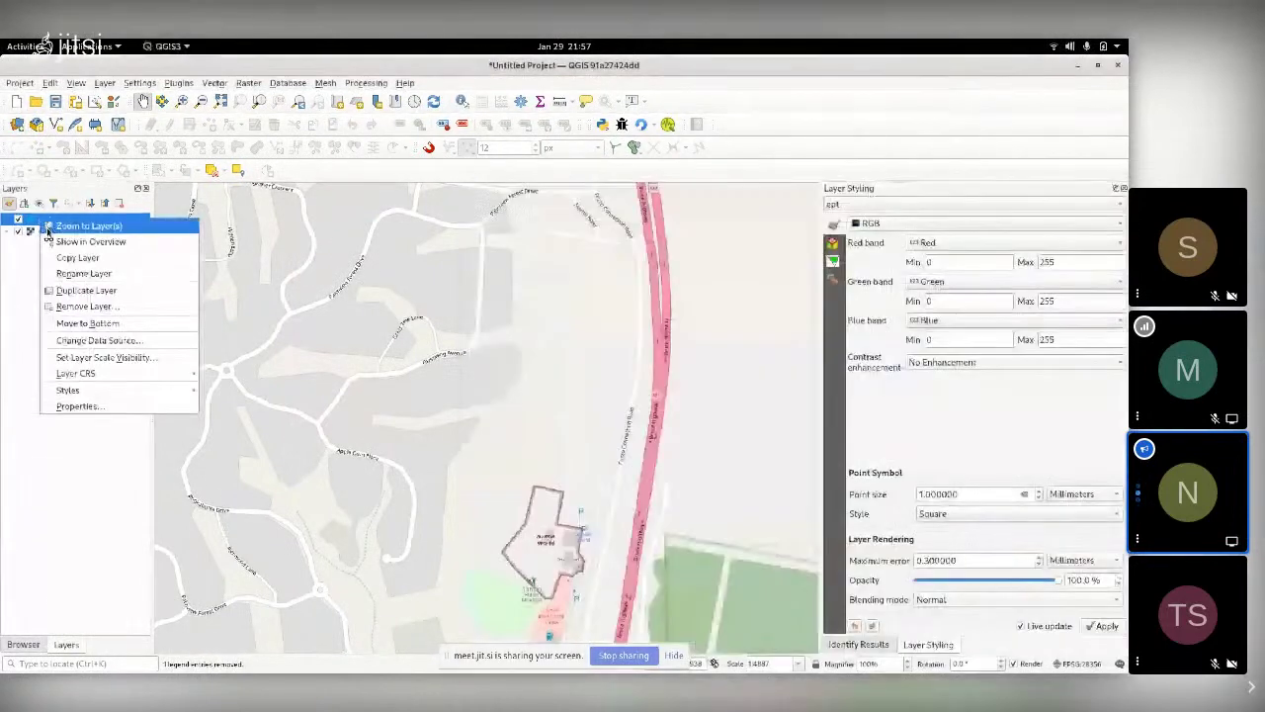
click(84, 231)
scroll(465, 326, up, 5)
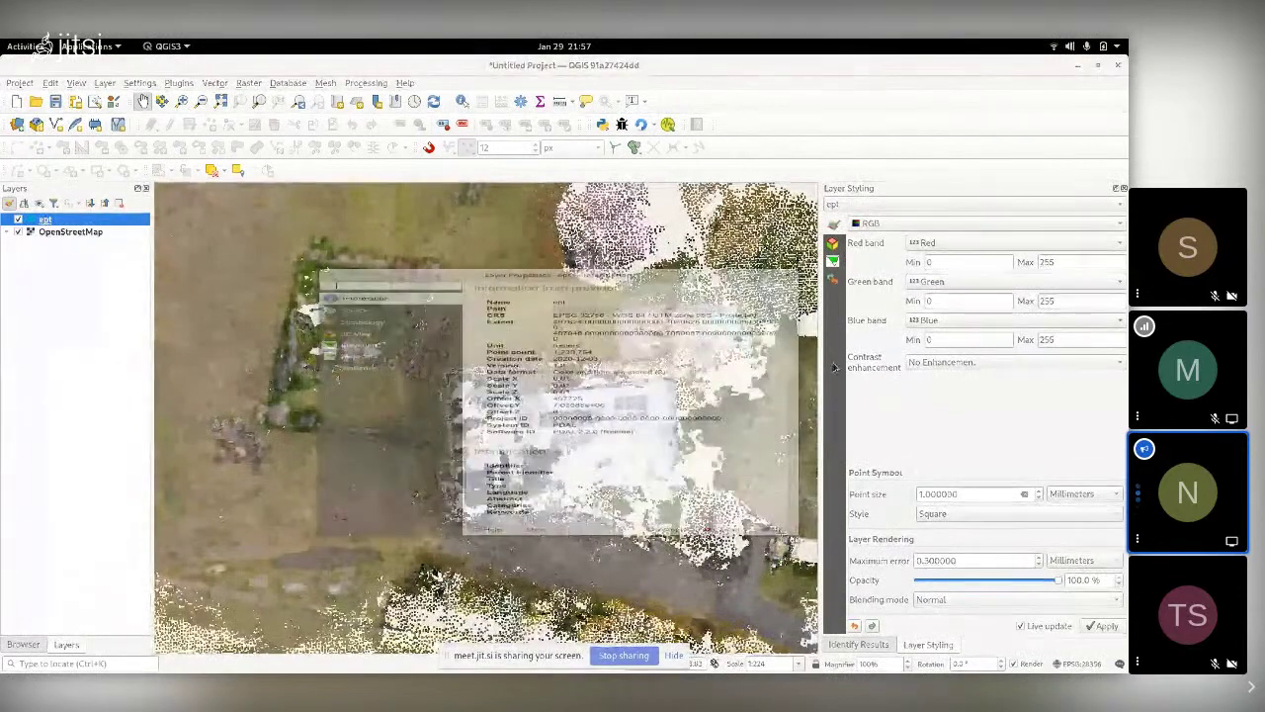
scroll(654, 385, down, 10)
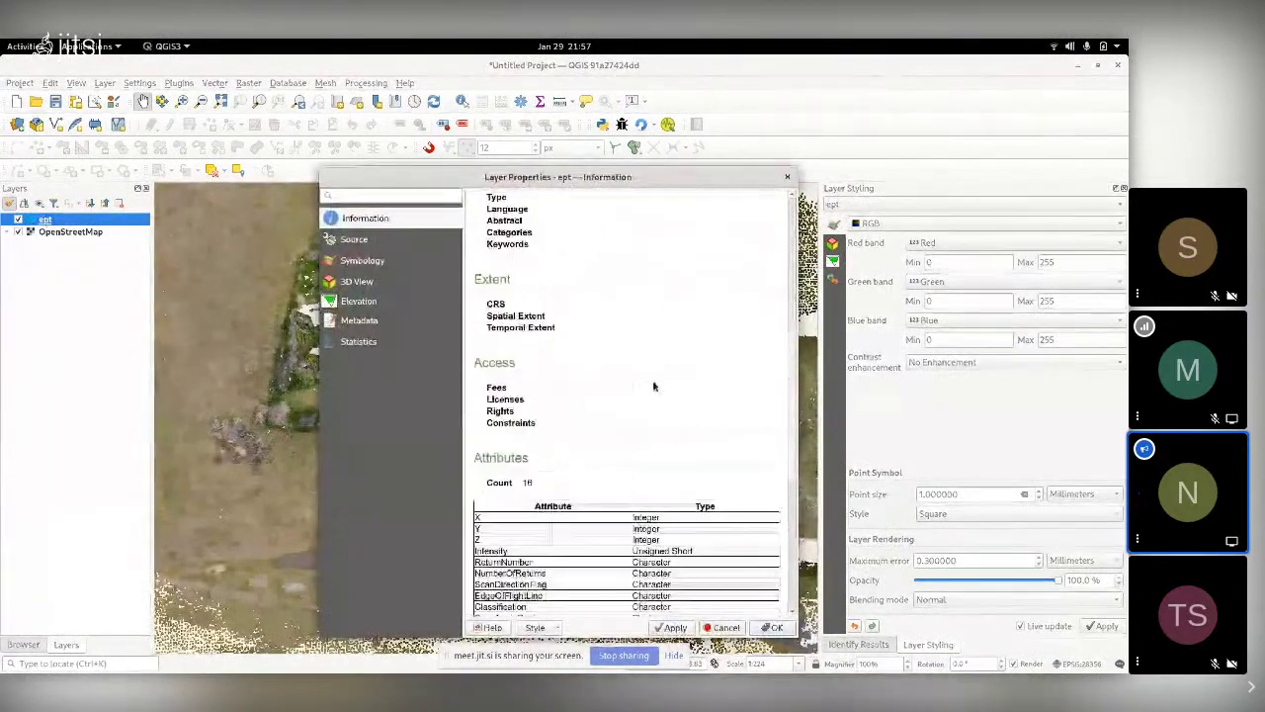
scroll(654, 385, down, 2)
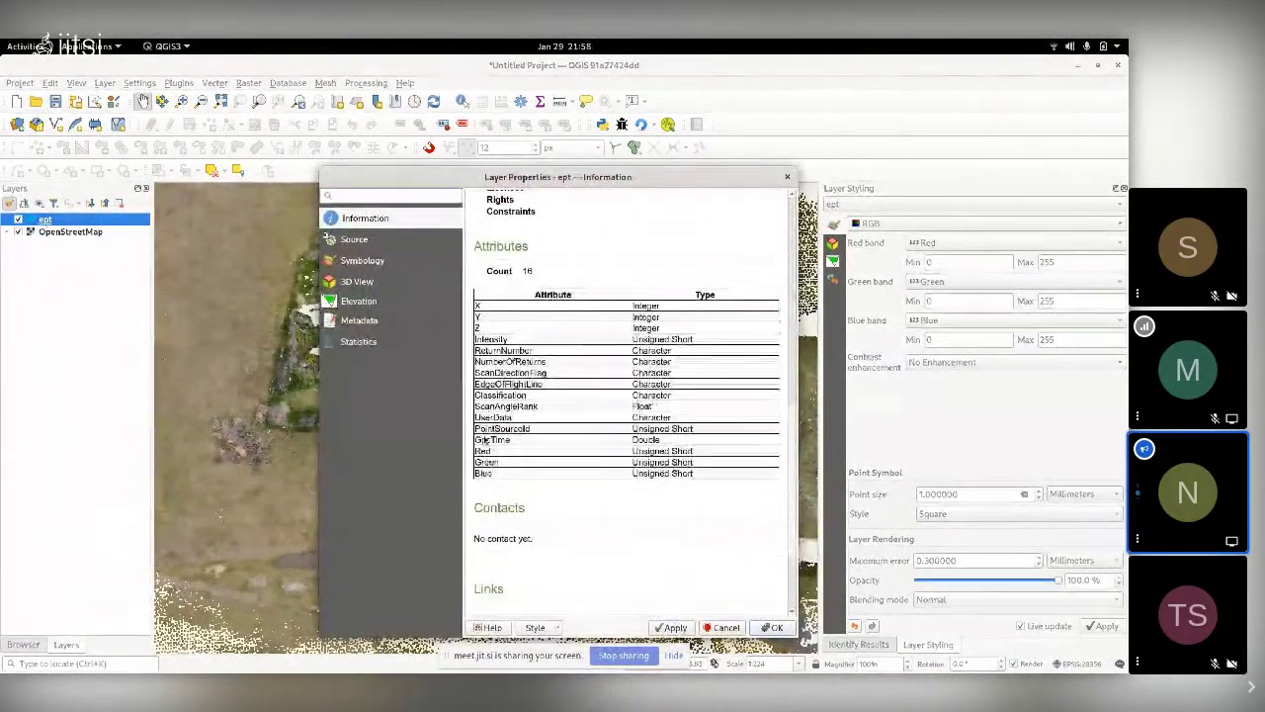
drag(482, 451, 503, 477)
click(596, 468)
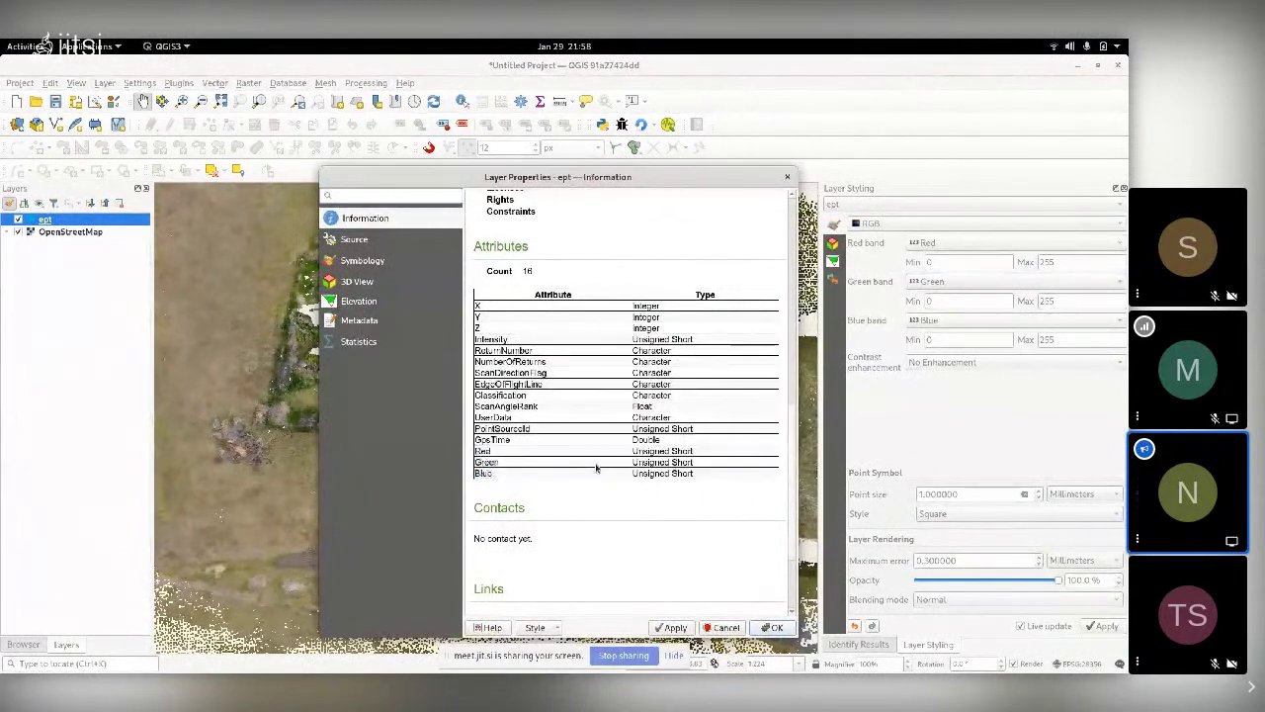
- Examine the minimum, maximum, mean and standard deviation of Red, Green and Blue in the ept layer's statistics, and close the properties
click(378, 343)
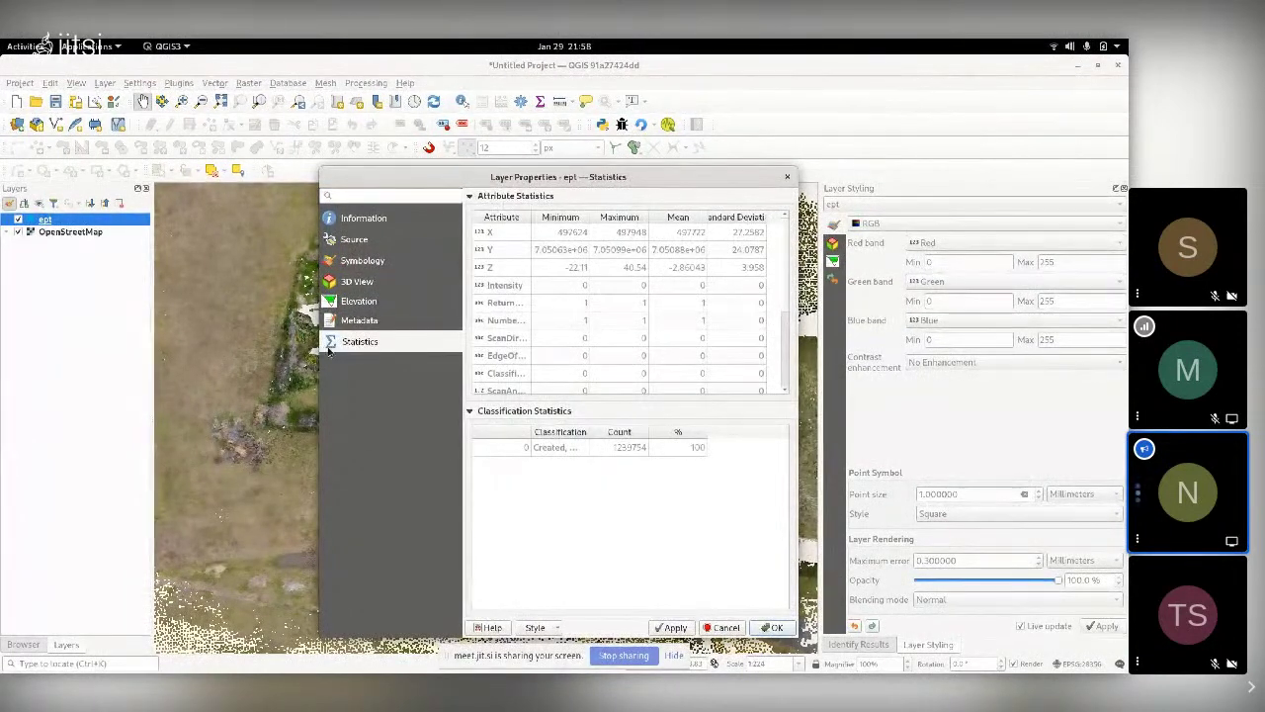
drag(314, 346, 189, 348)
scroll(465, 310, down, 3)
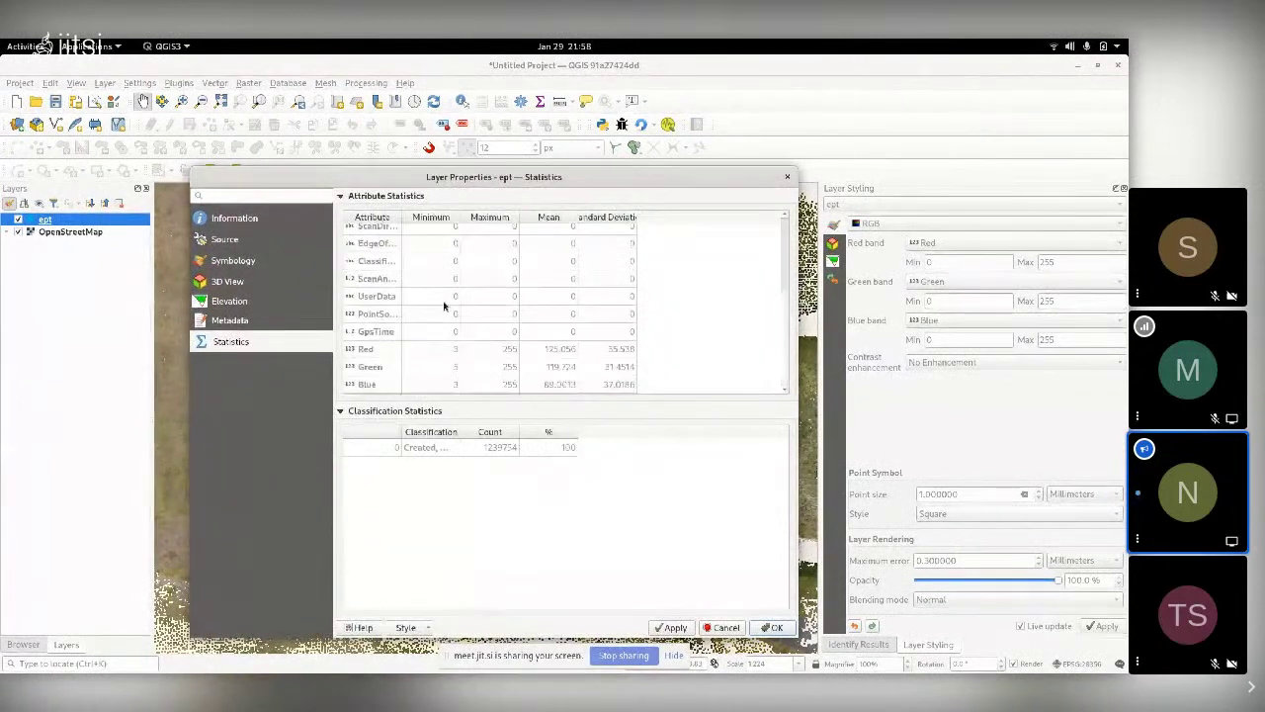
click(376, 350)
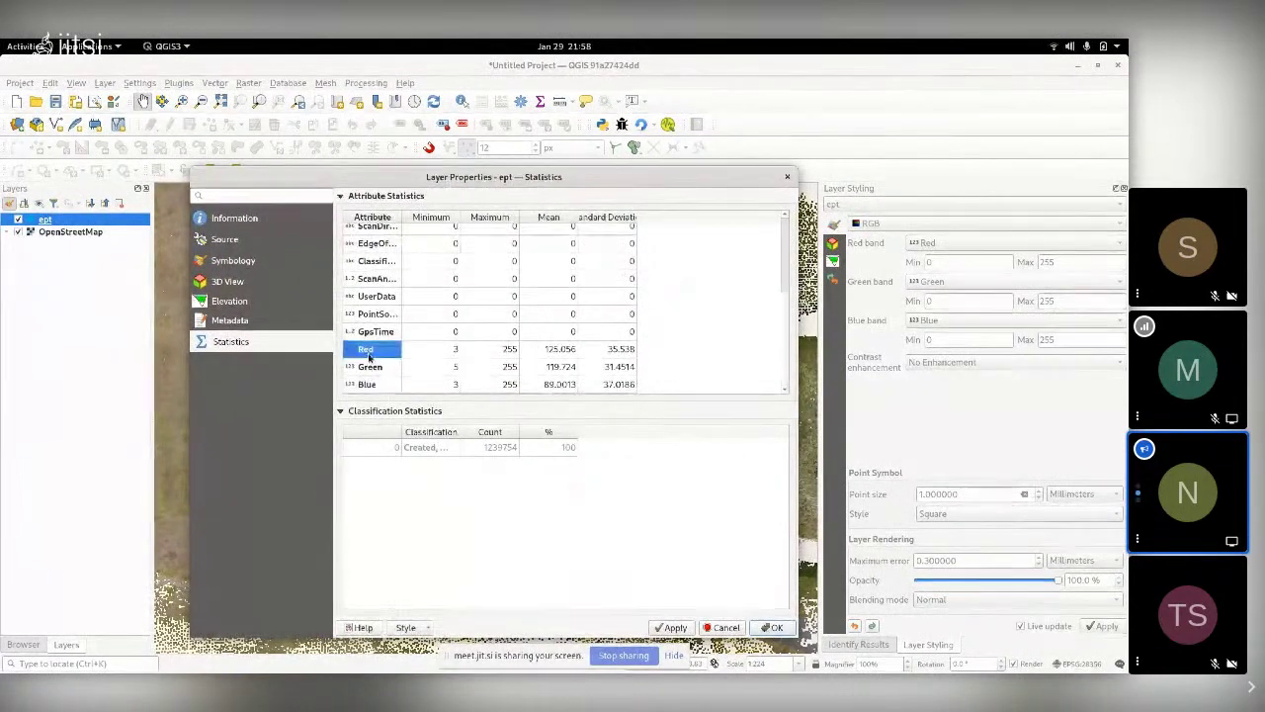
drag(369, 357, 368, 385)
drag(431, 349, 432, 383)
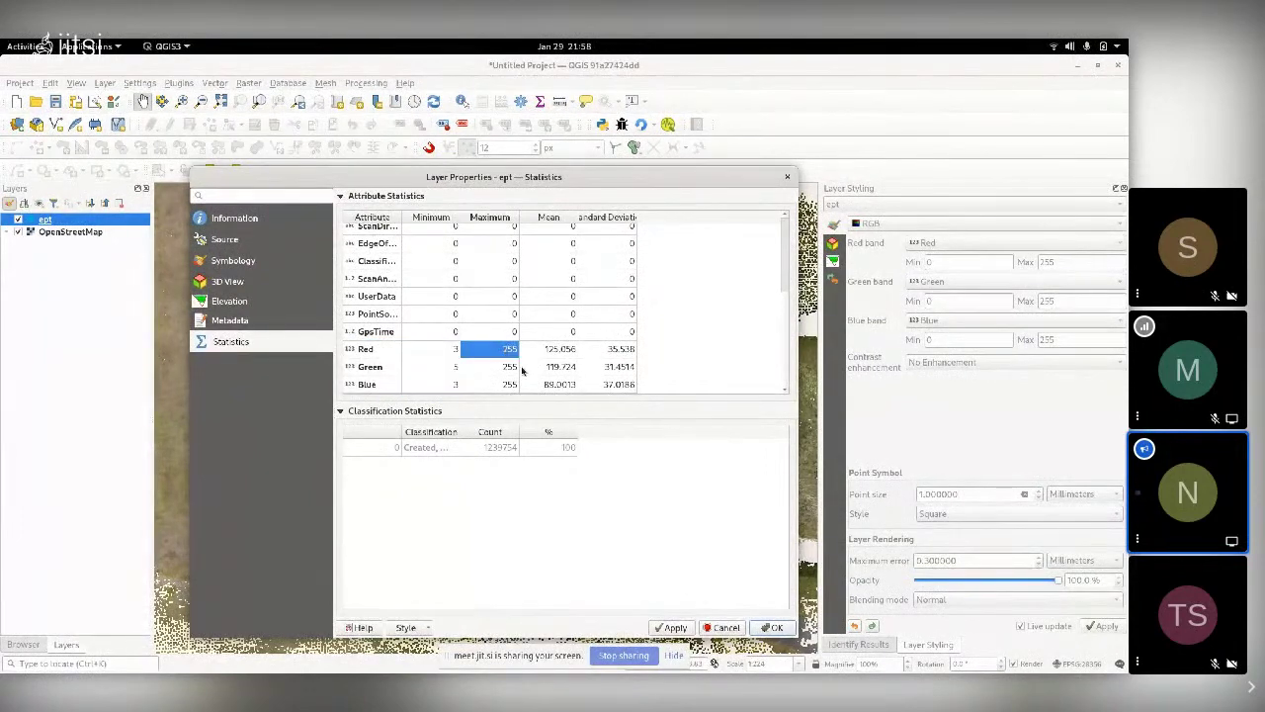
drag(560, 348, 619, 367)
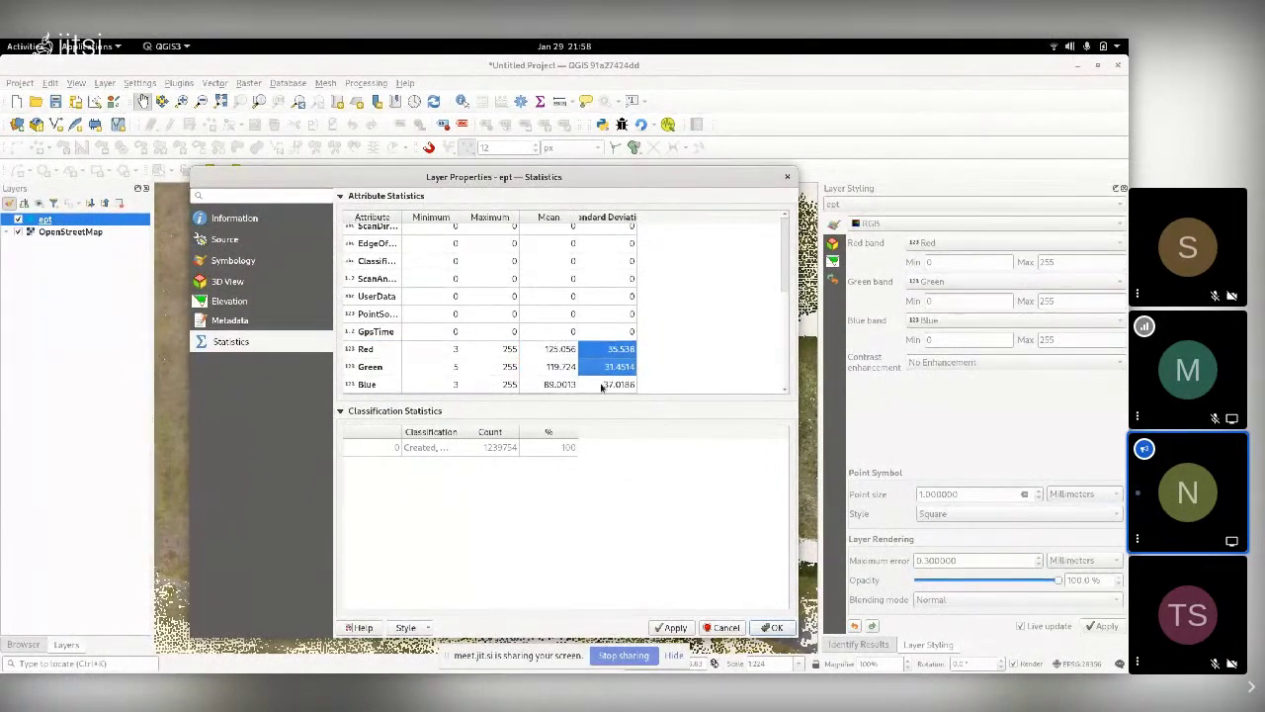
click(786, 176)
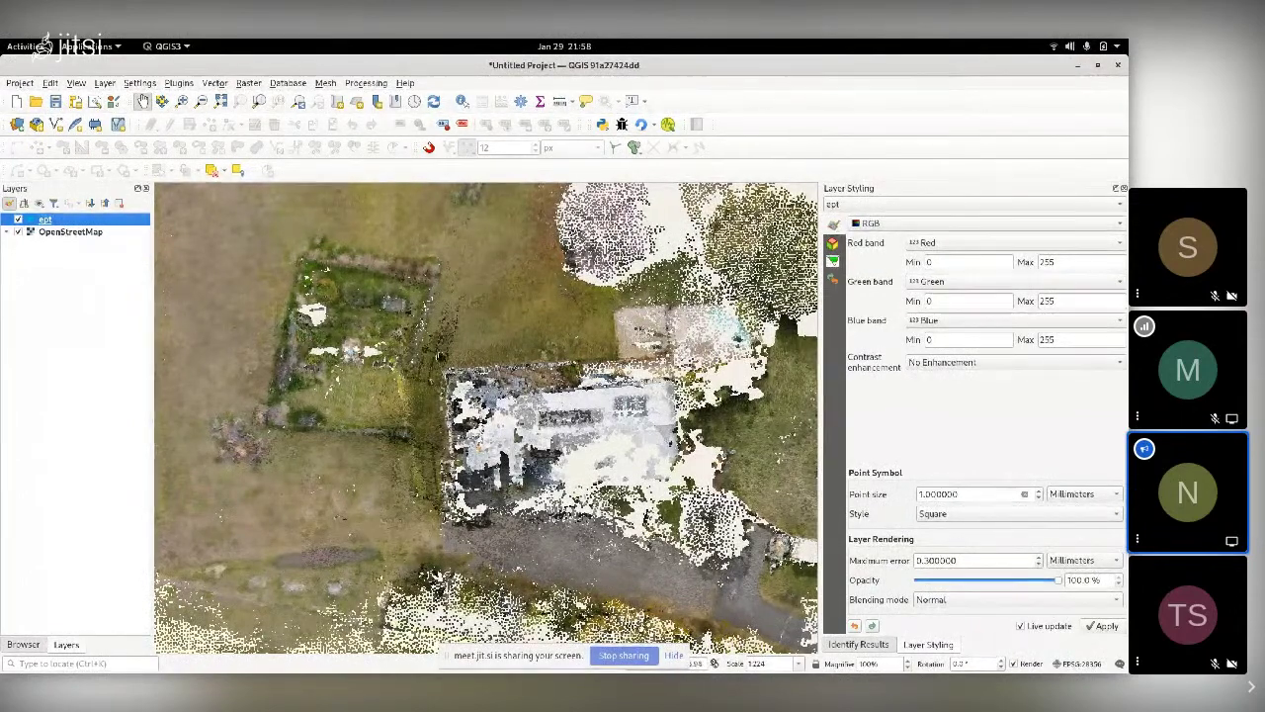
- Try Stretch to MinMax contrast enhancement with the red band maximum at 155, and return the enhancement to No Enhancement
scroll(583, 370, up, 1)
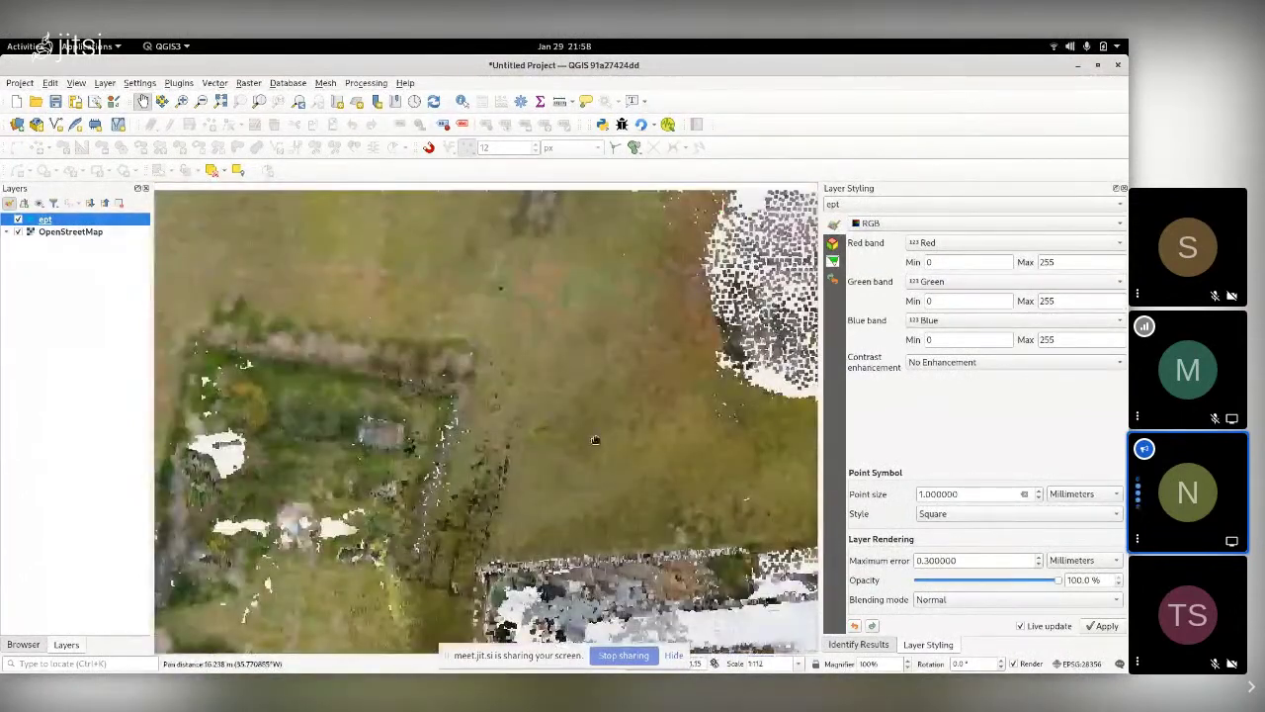
scroll(615, 406, up, 1)
scroll(609, 393, down, 1)
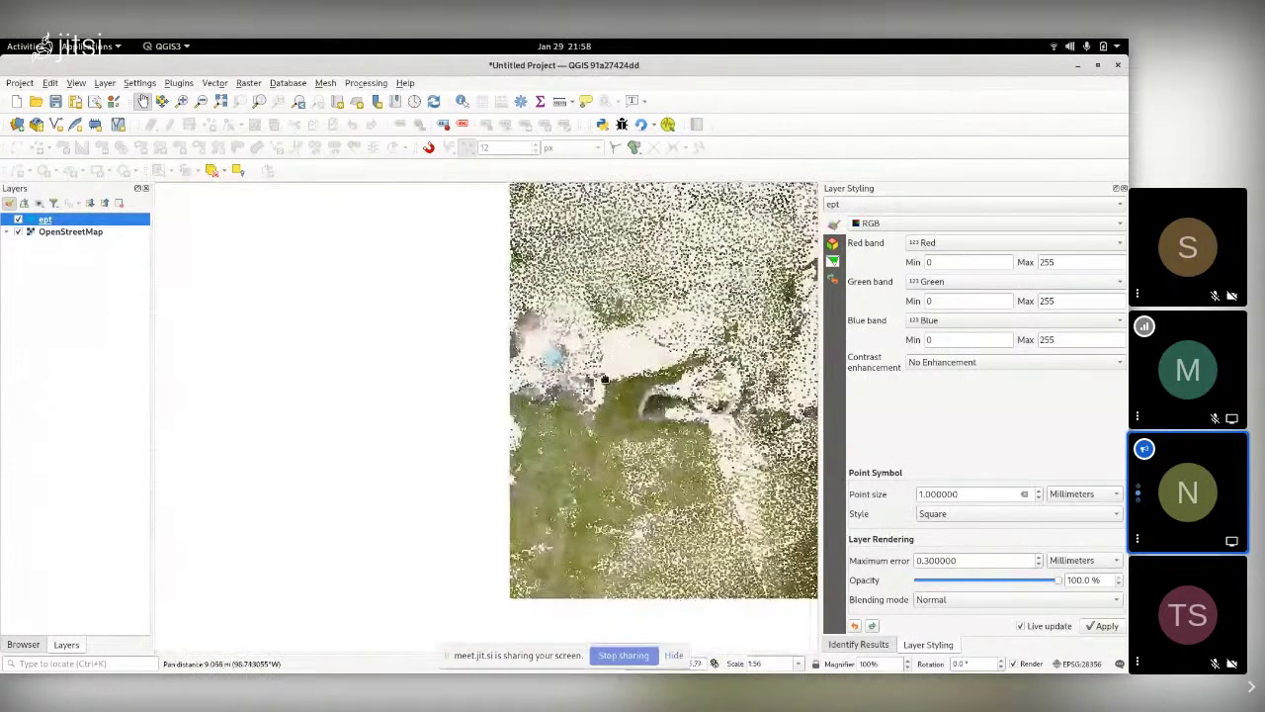
scroll(644, 388, down, 1)
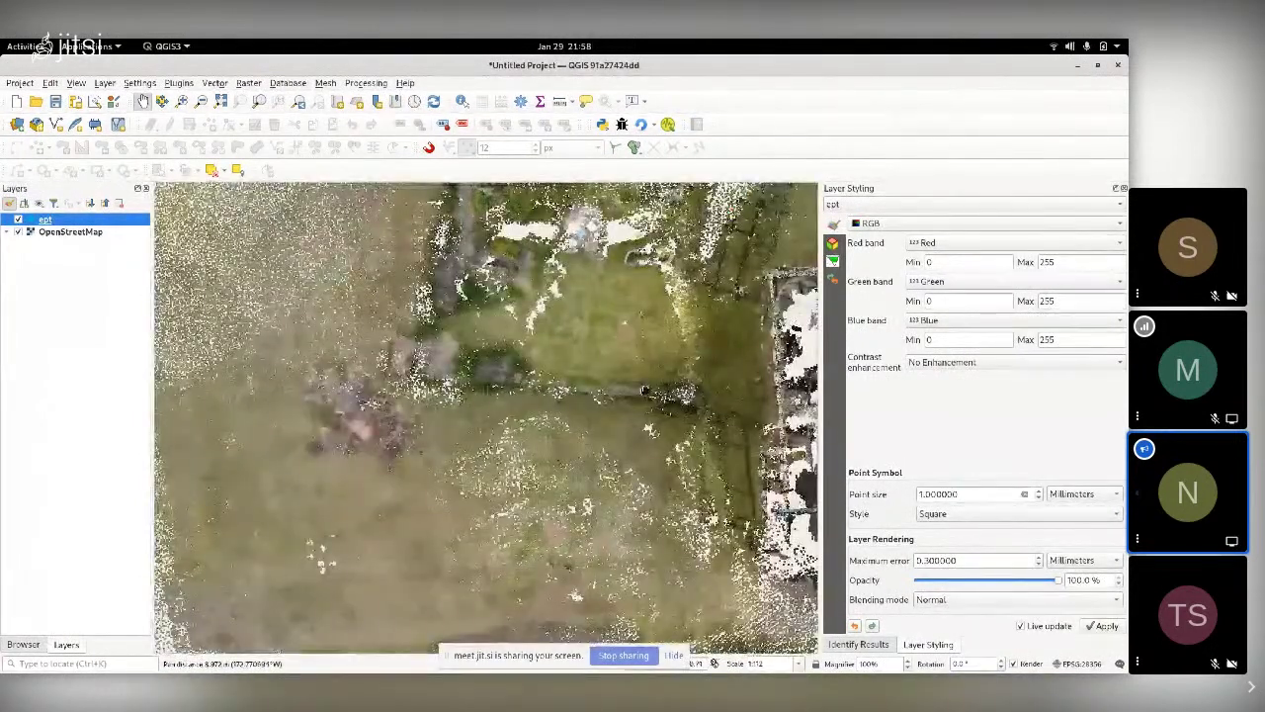
drag(644, 390, 613, 474)
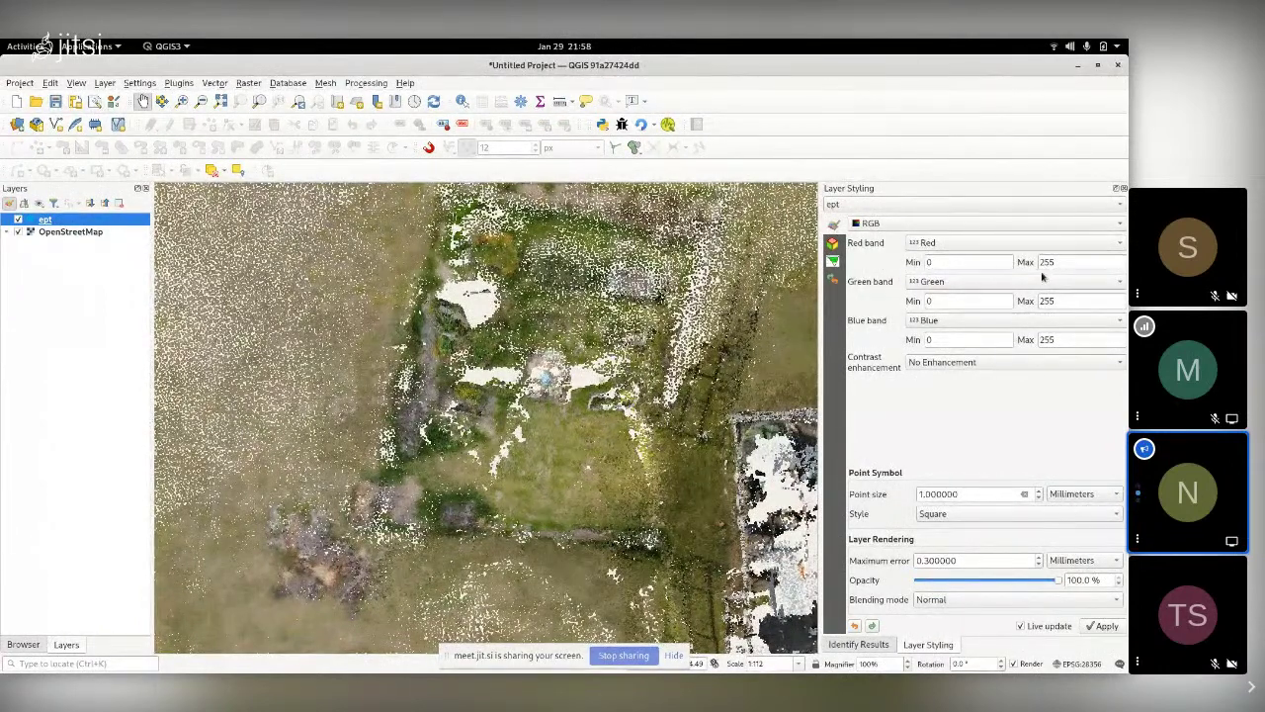
click(977, 266)
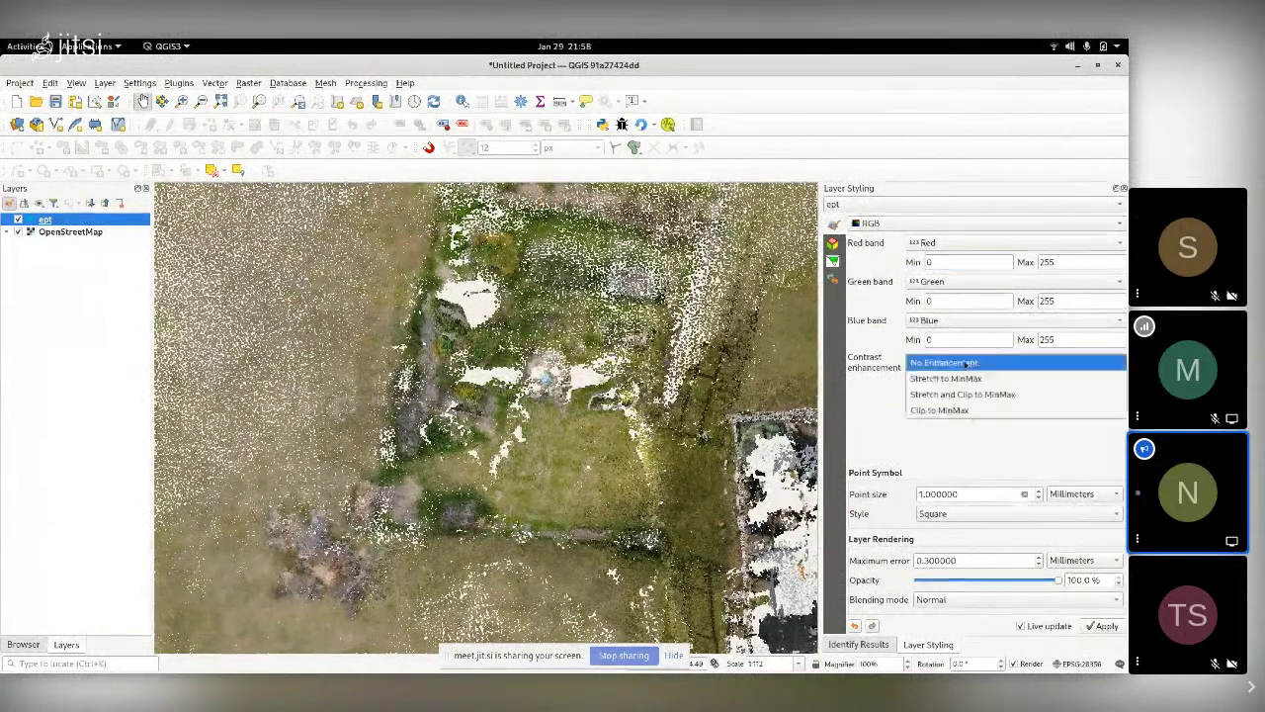
click(965, 363)
click(949, 387)
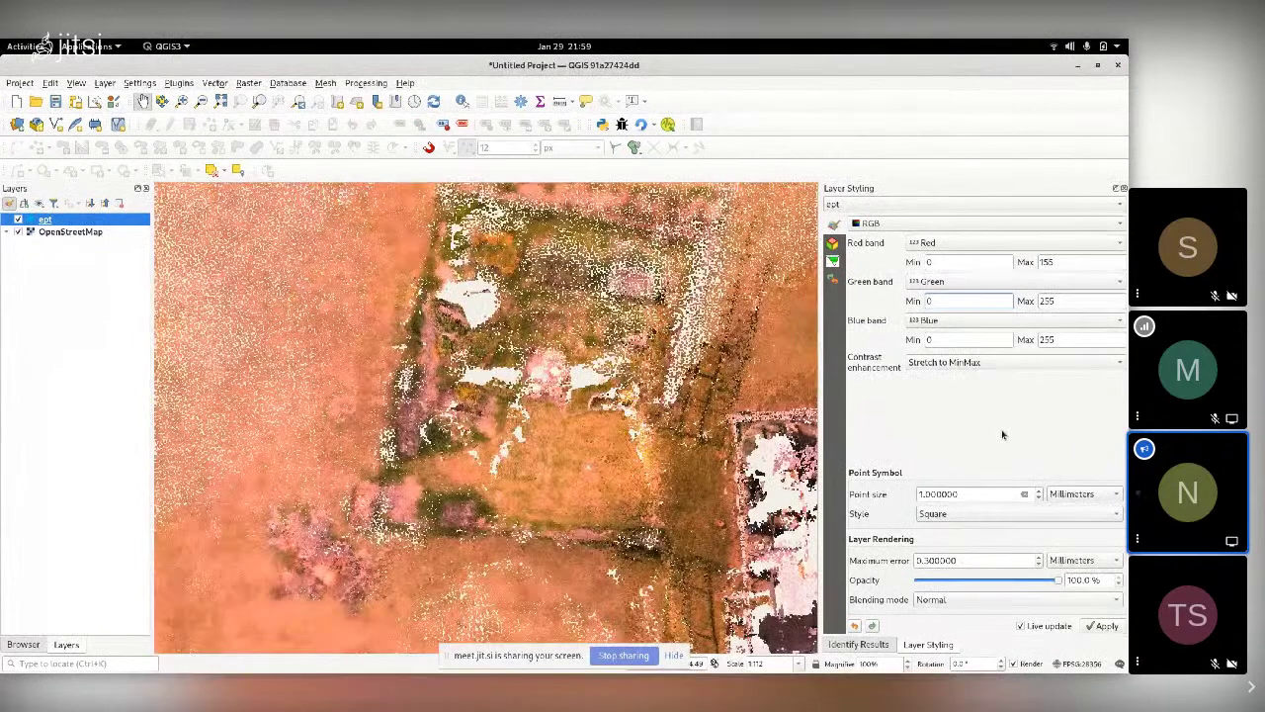
click(989, 362)
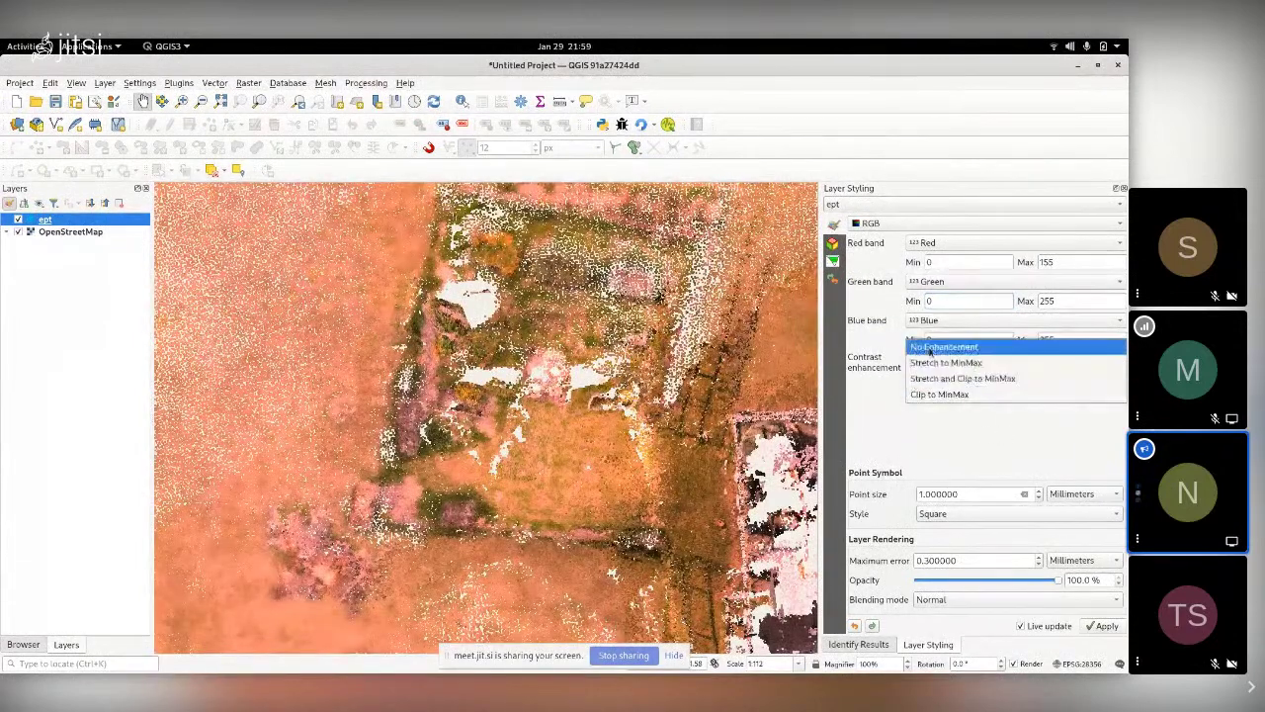
click(967, 348)
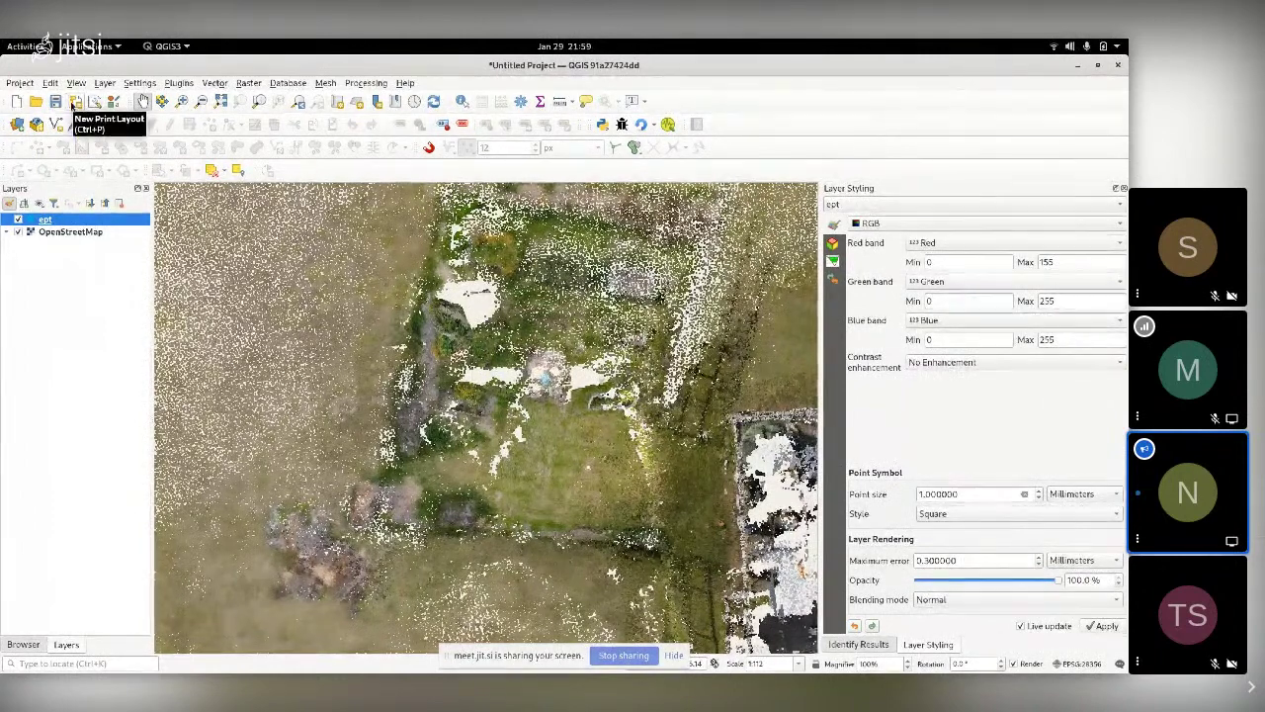
- Create an untitled print layout, draw a map item over most of its page, and close the layout window
click(76, 103)
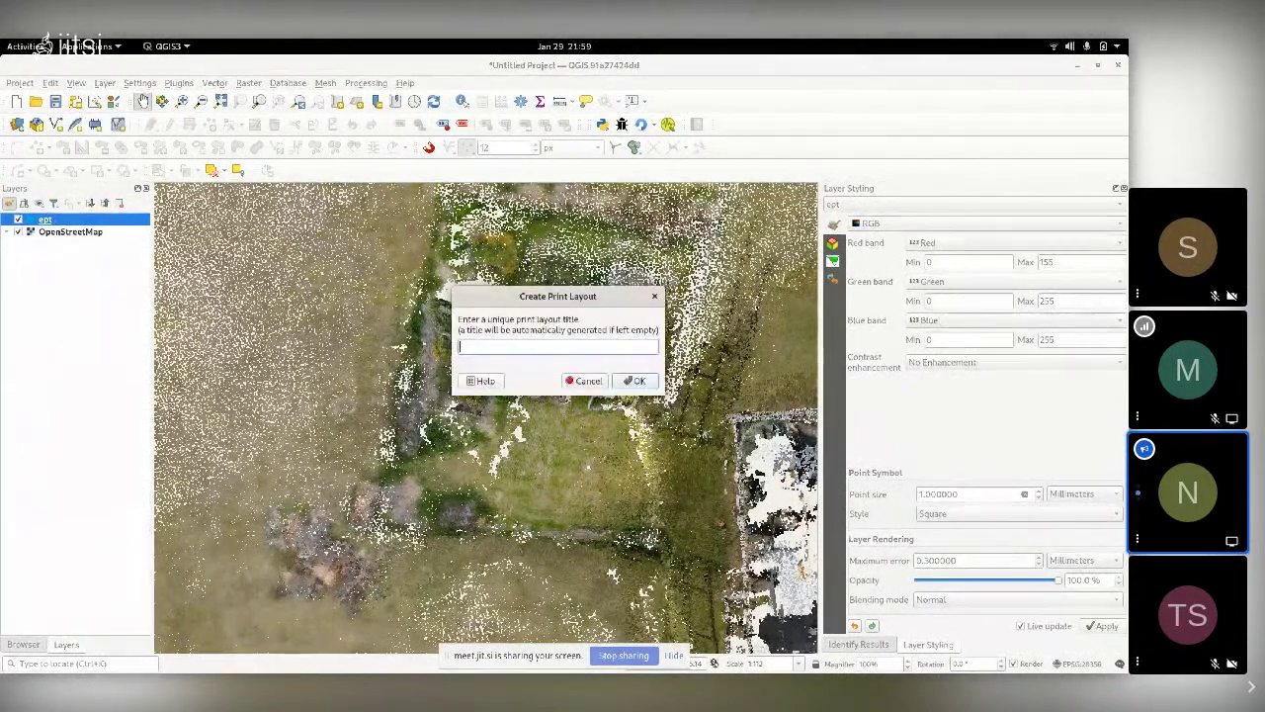
click(643, 378)
click(125, 292)
drag(184, 270, 477, 491)
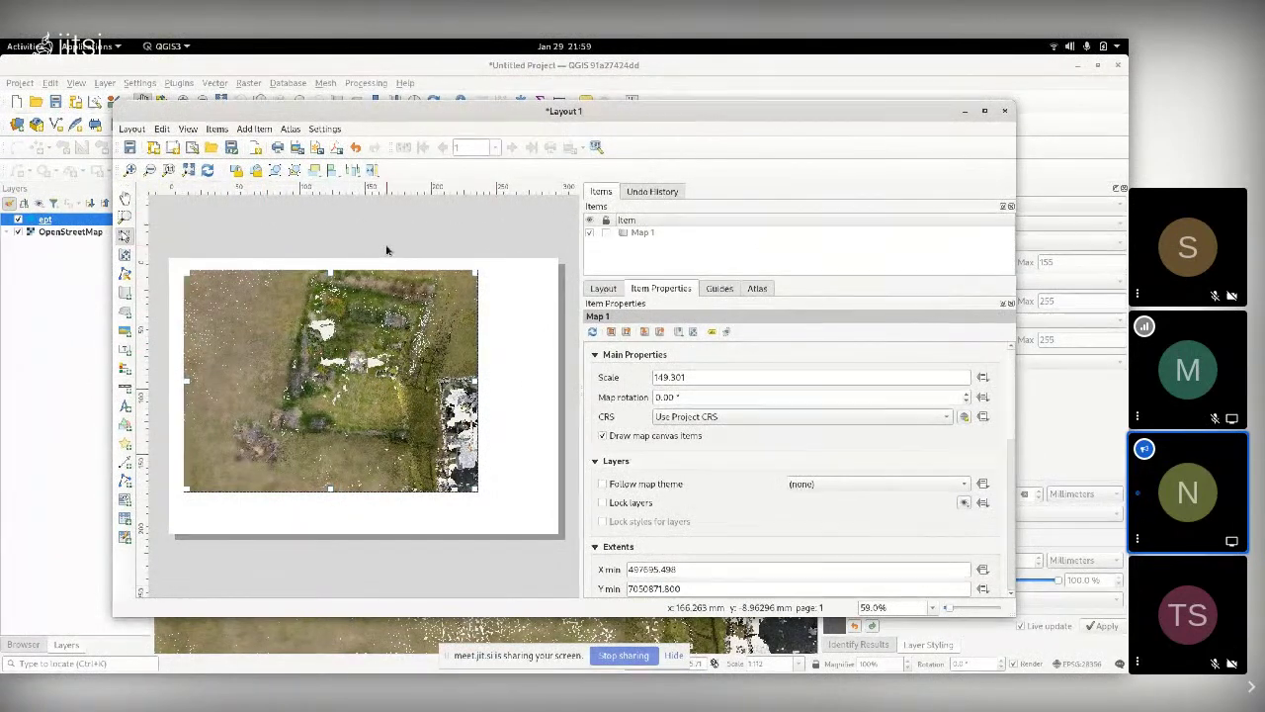
click(1005, 111)
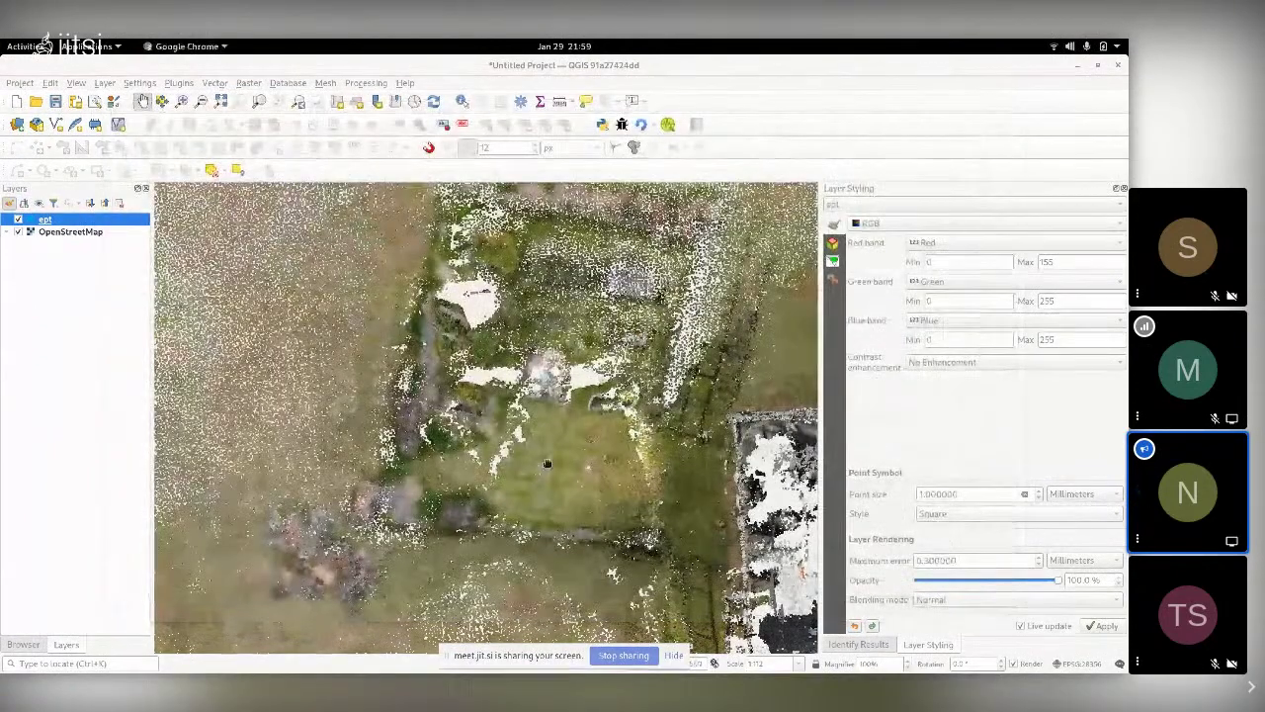
- Switch to Google Chrome
mouse_move(20, 151)
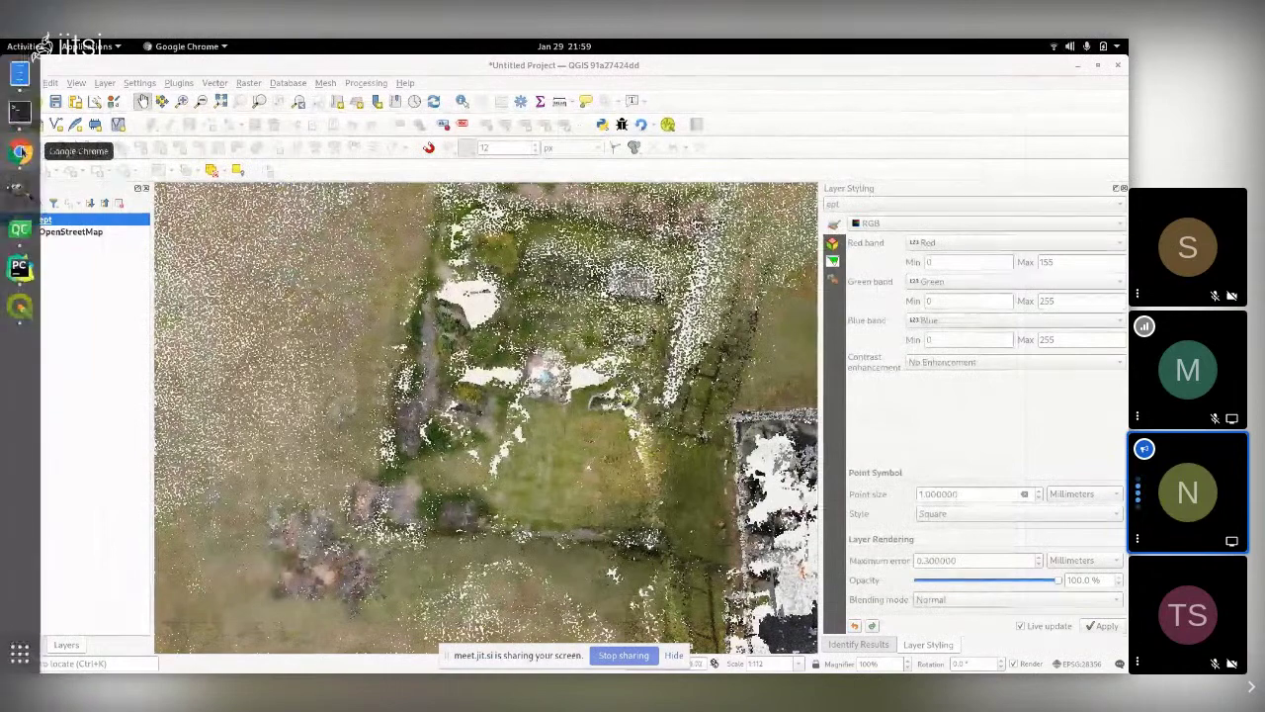
click(20, 151)
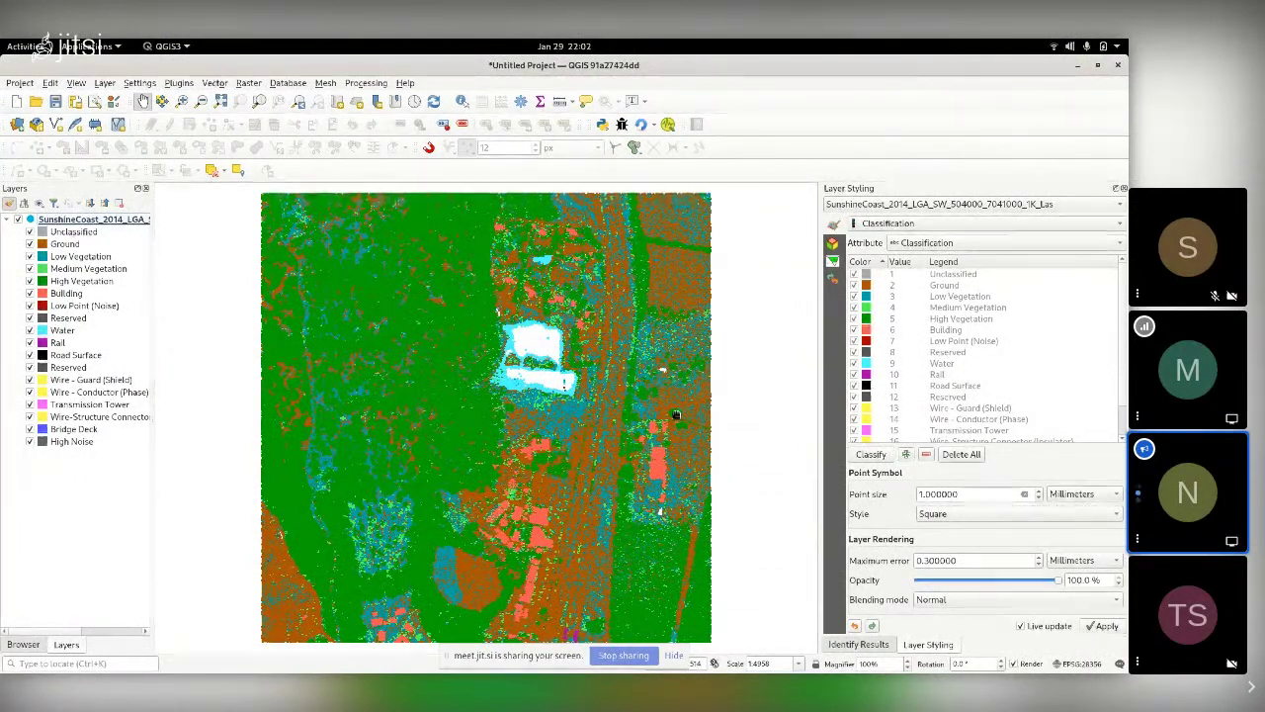
- Start exporting the map to an image, with the extent calculated from the SunshineCoast point cloud layer
click(20, 83)
mouse_move(51, 294)
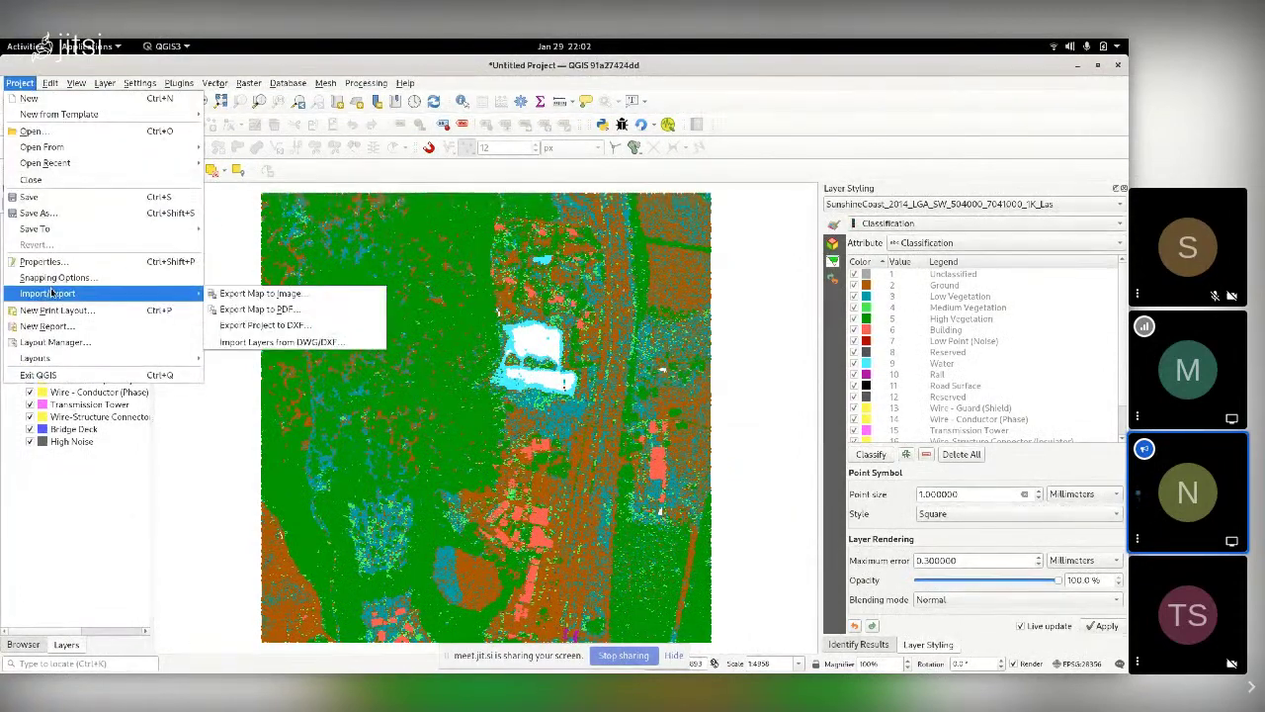
click(252, 293)
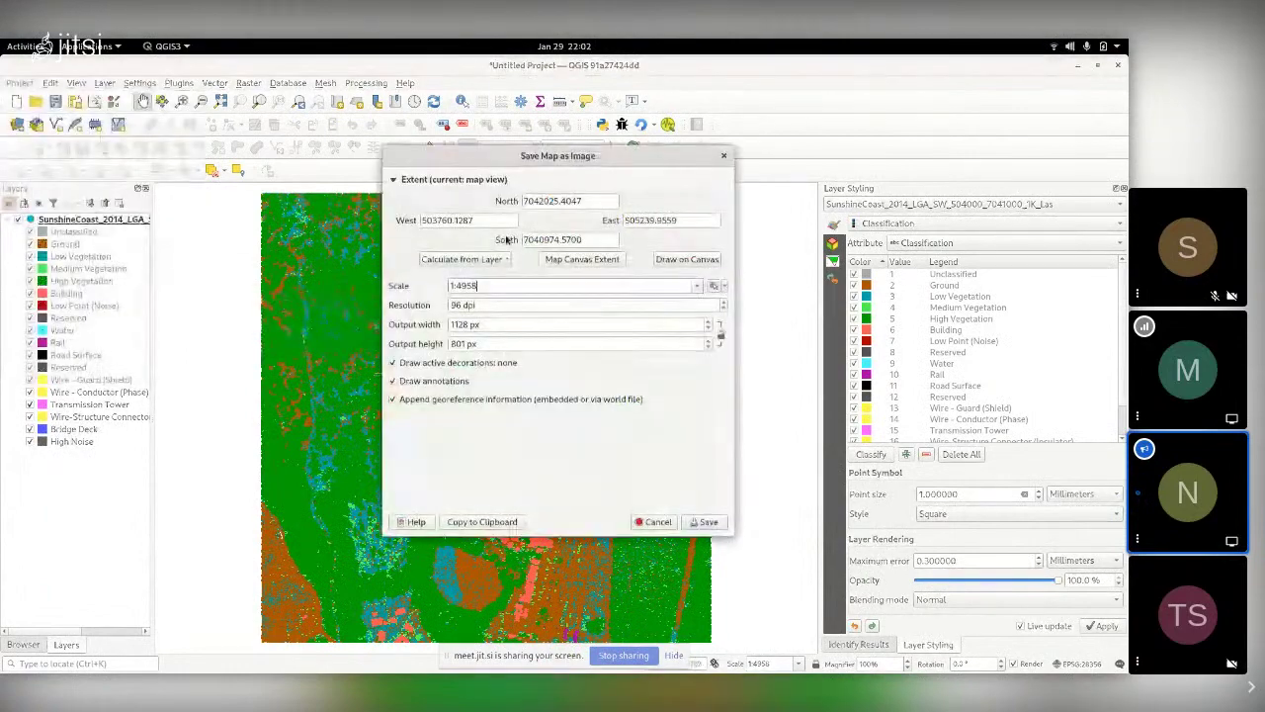
drag(633, 155, 986, 168)
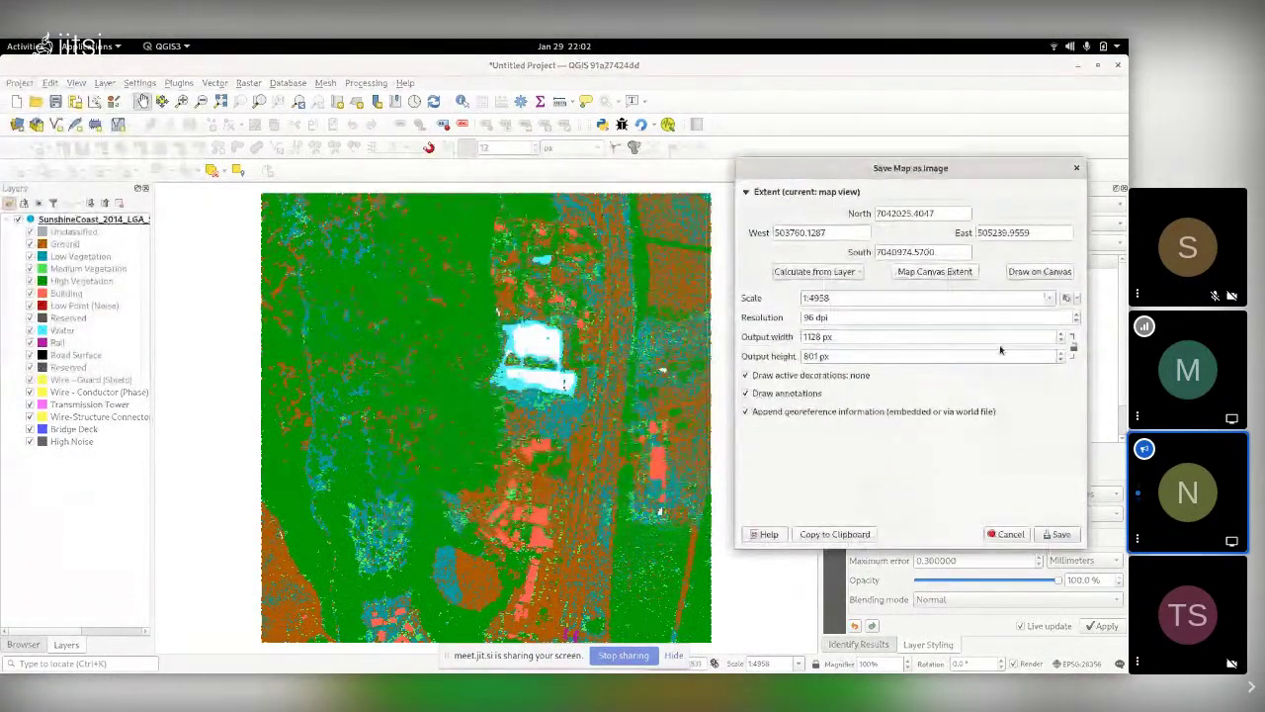
triple_click(816, 318)
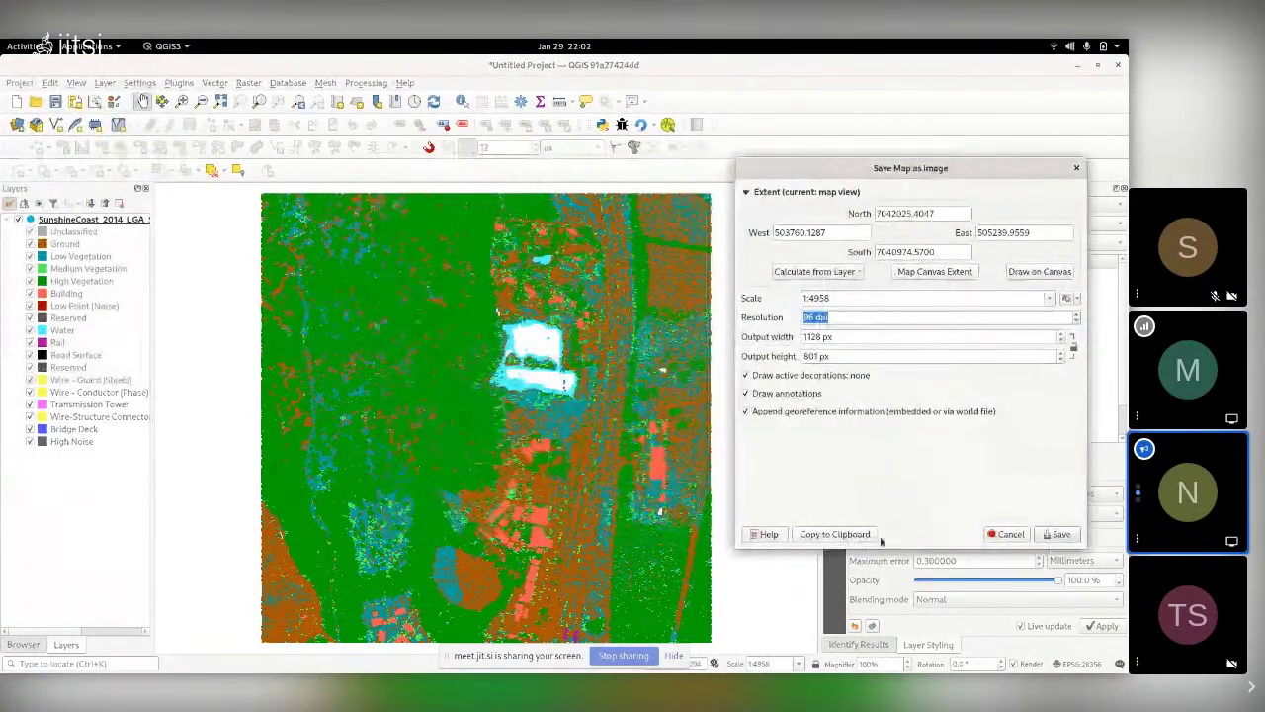
click(791, 272)
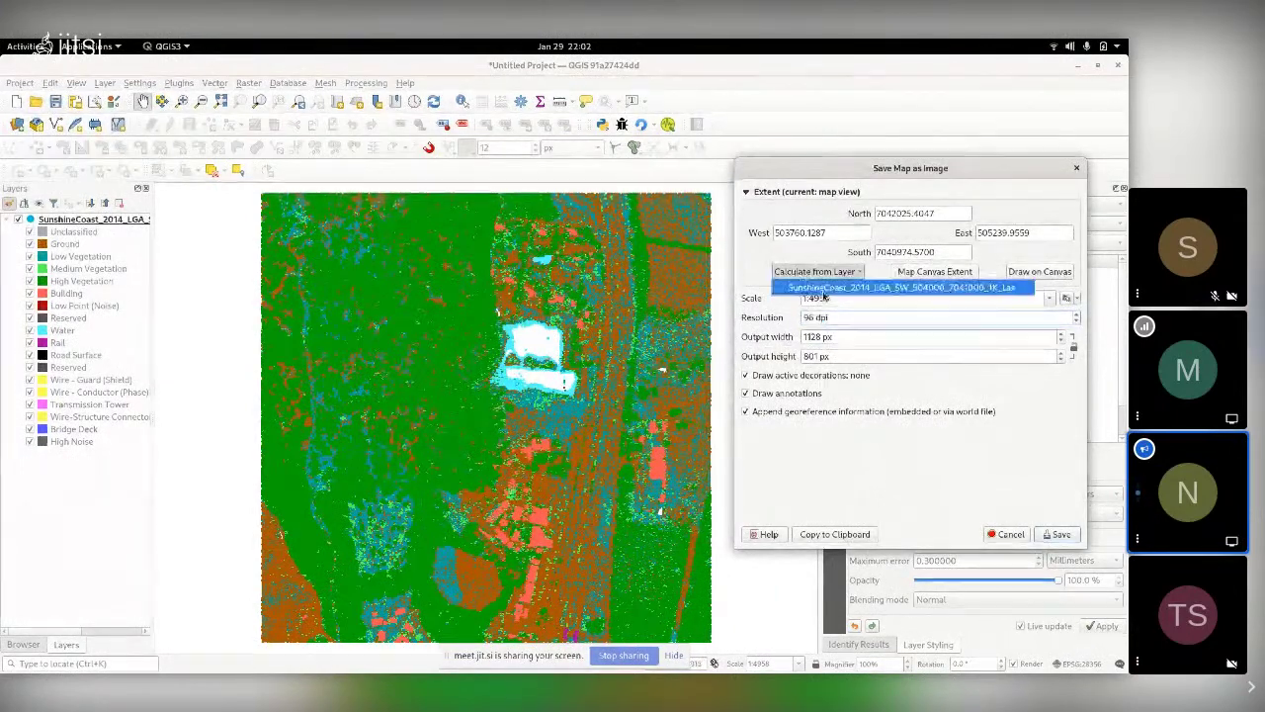
click(826, 285)
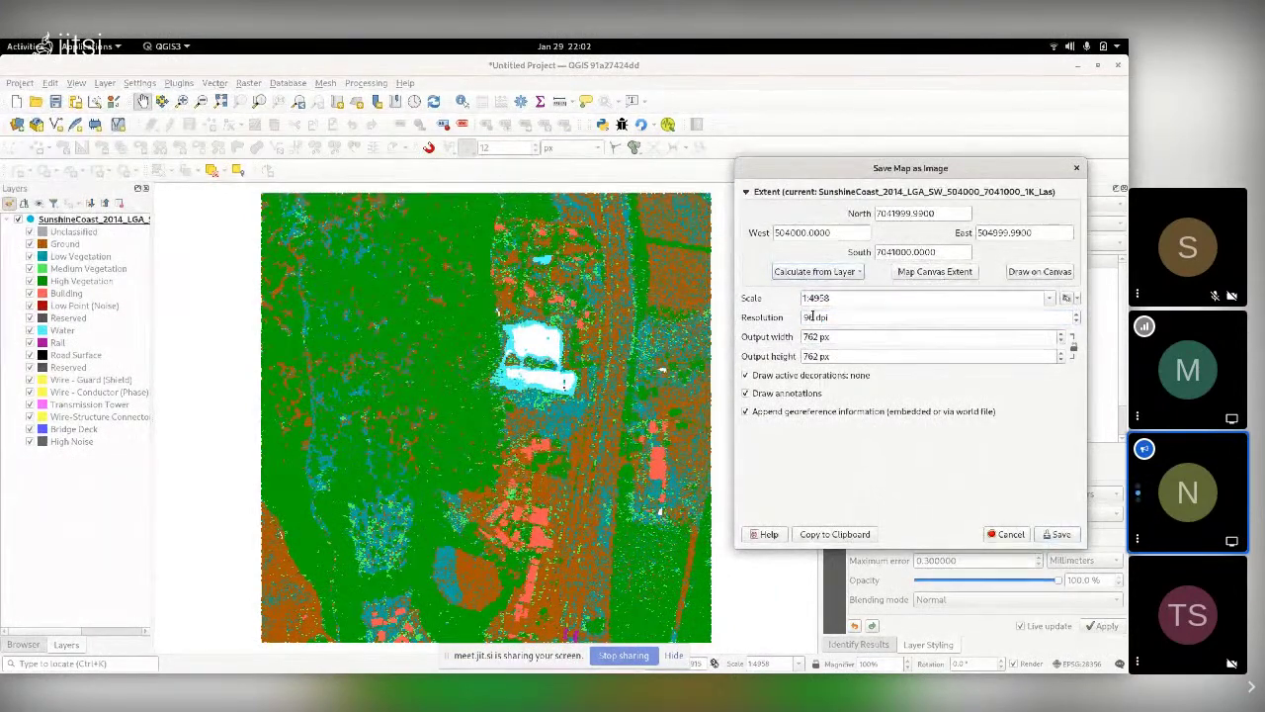
- Set the image export resolution to 300 dpi and cancel the export
text(300)
key(Tab)
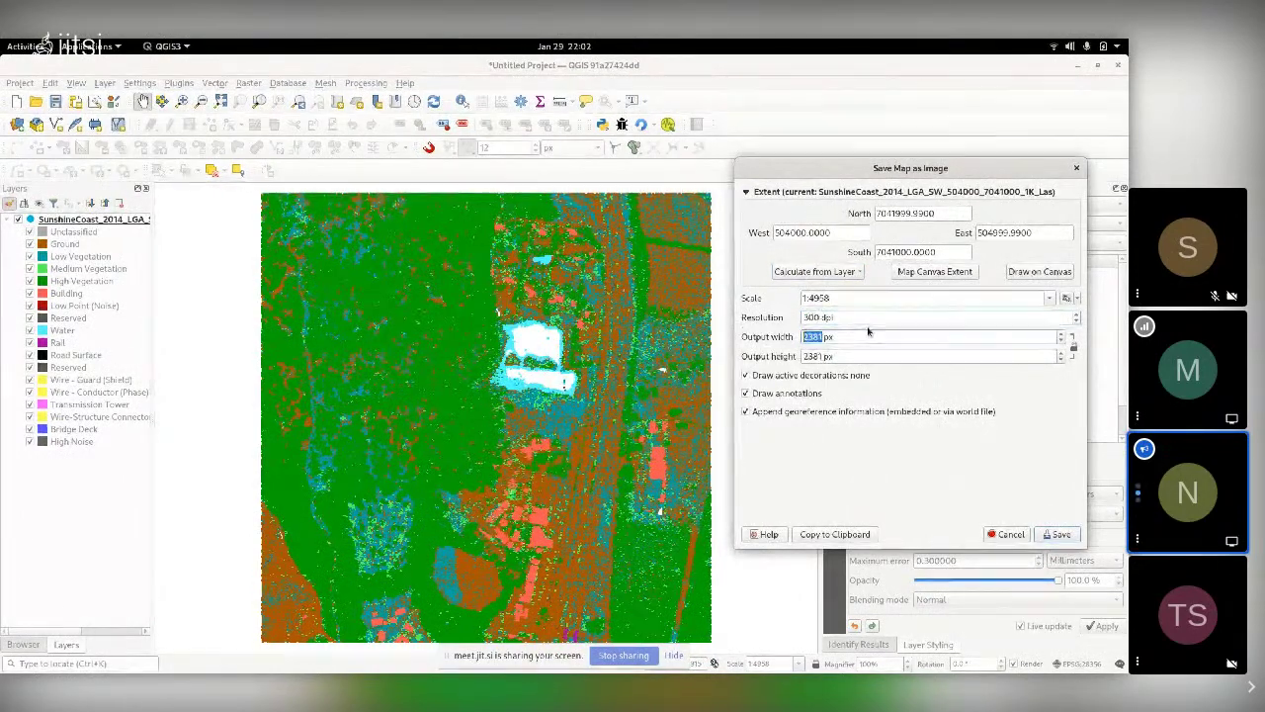
click(998, 535)
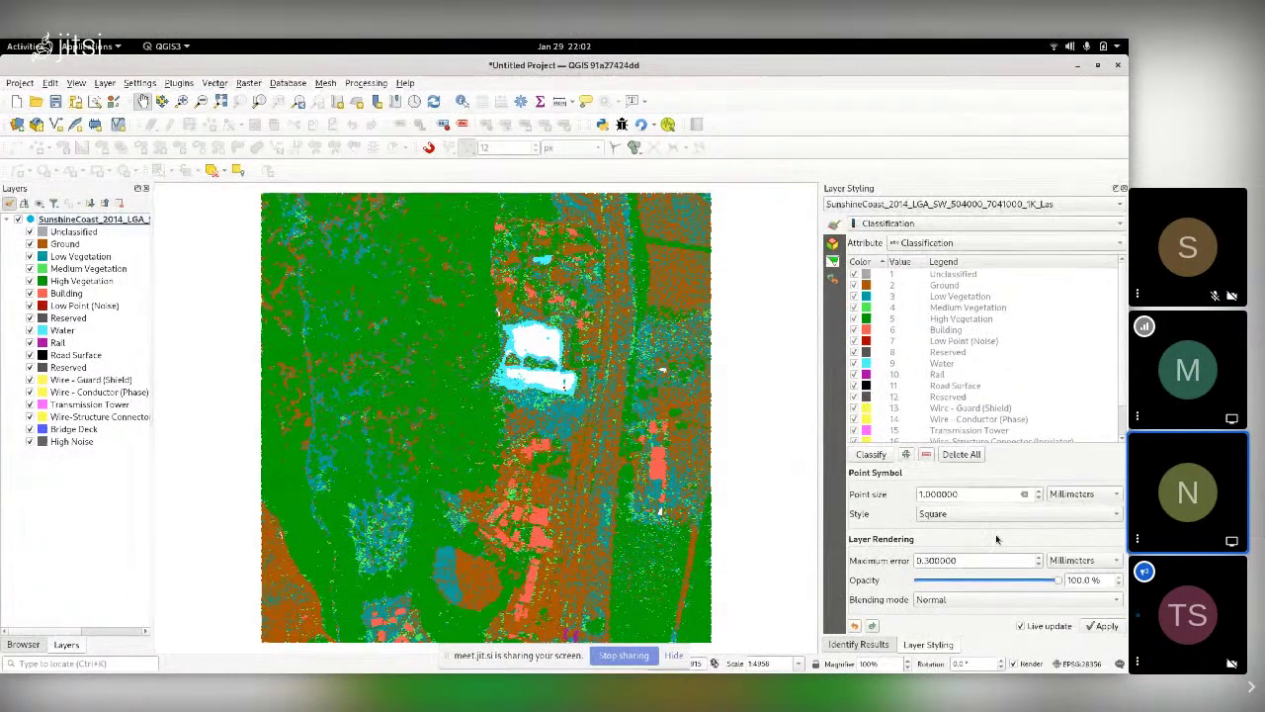
- Check the attributes available for classification and review the attribute table in the SunshineCoast layer's properties
click(919, 244)
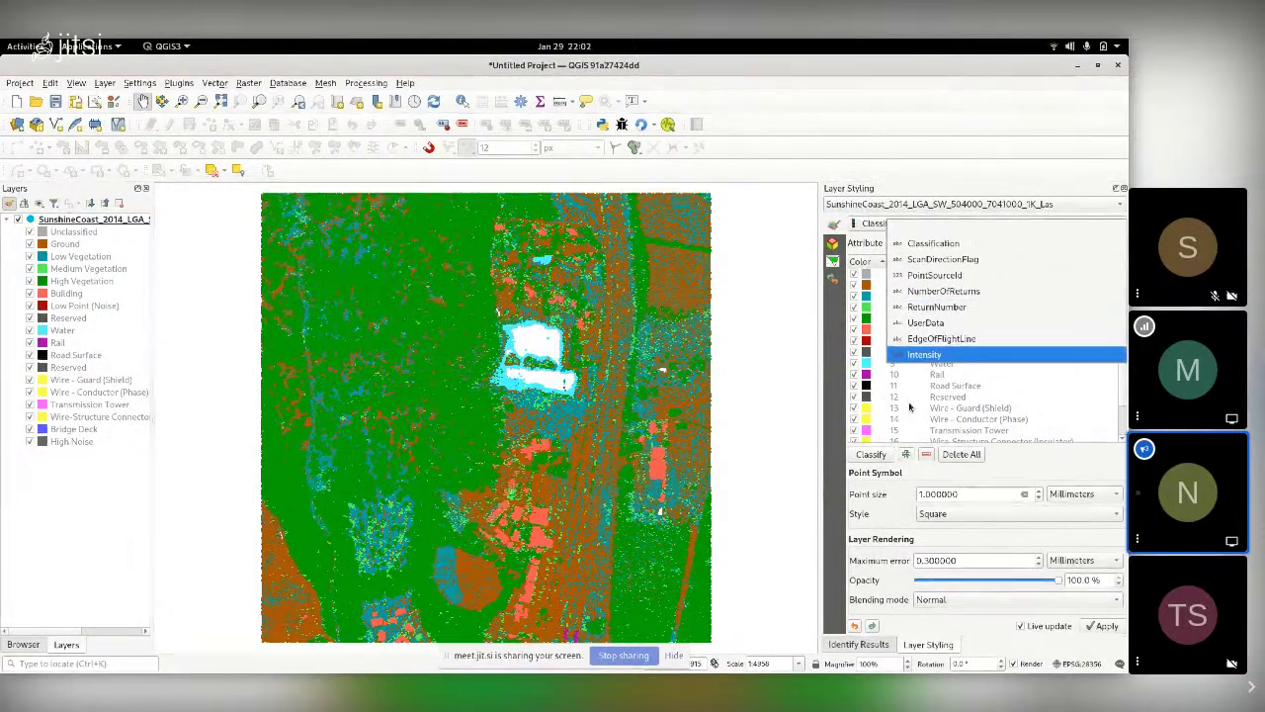
click(731, 419)
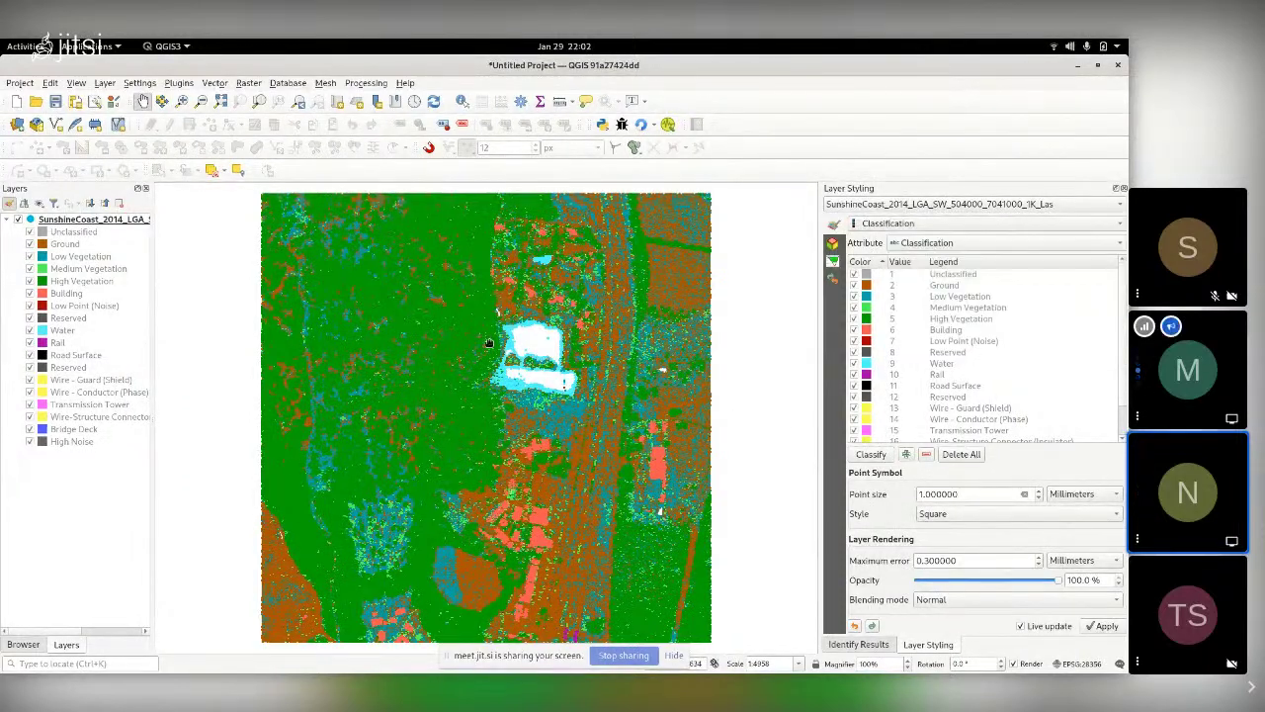
double_click(87, 219)
scroll(494, 415, down, 10)
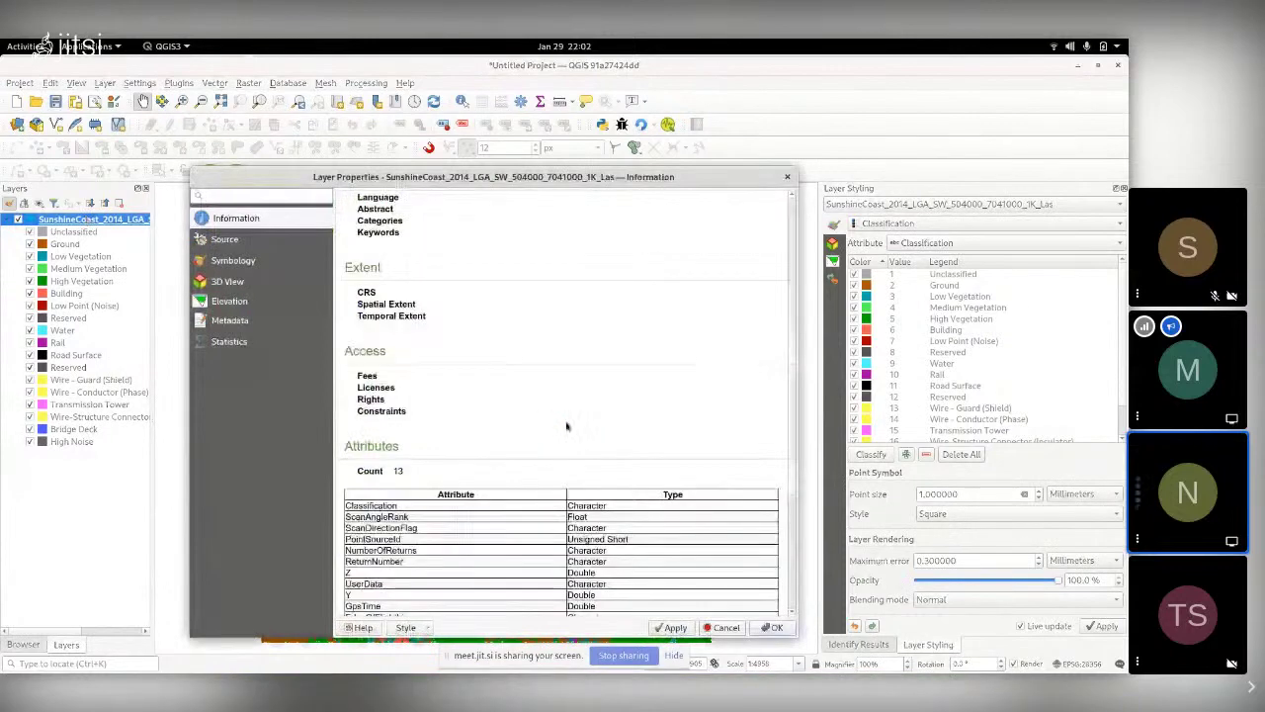
click(499, 465)
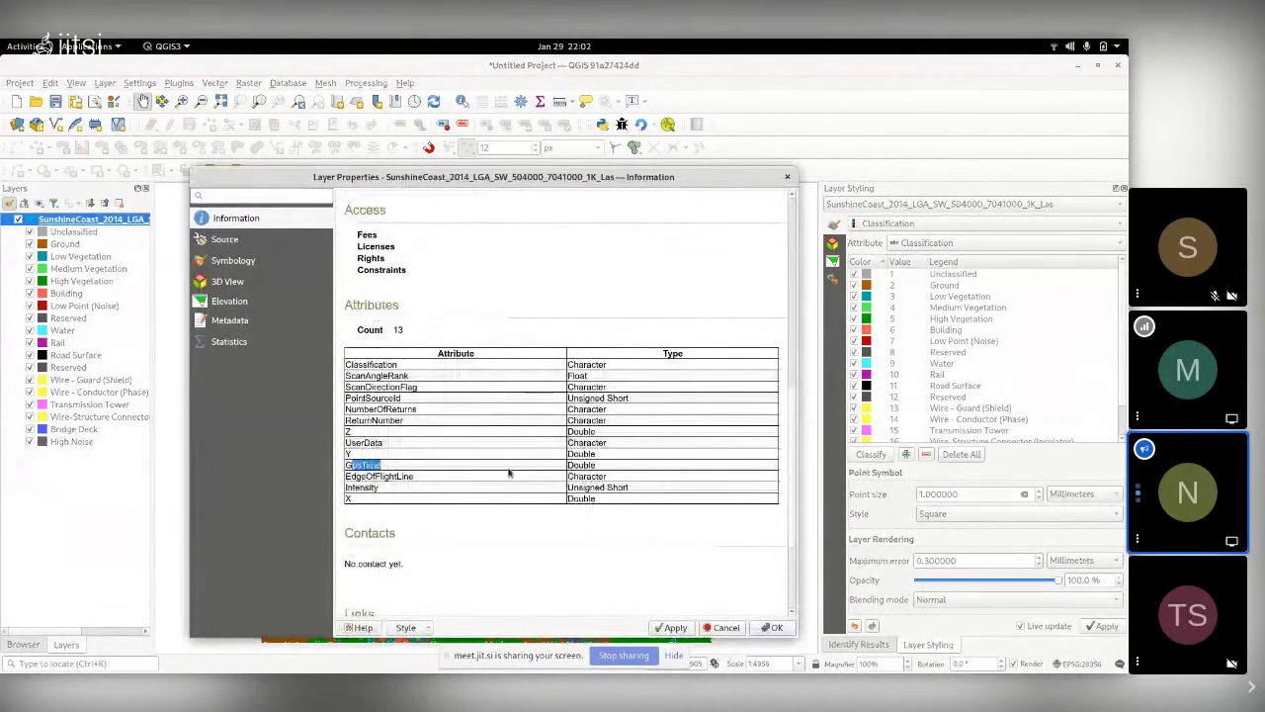
click(786, 177)
- Render the SunshineCoast point cloud with Attribute by Ramp on GpsTime and load the attribute's minimum and maximum values
click(966, 245)
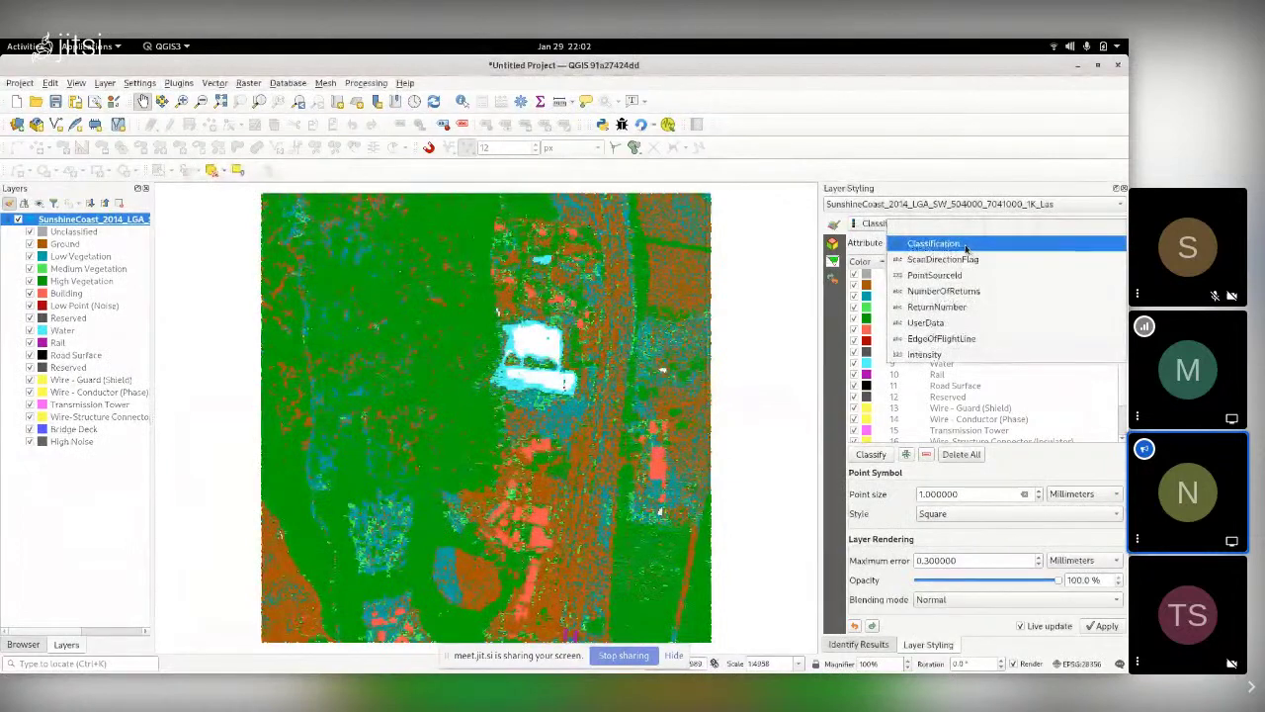
click(965, 245)
click(868, 224)
click(901, 191)
click(949, 242)
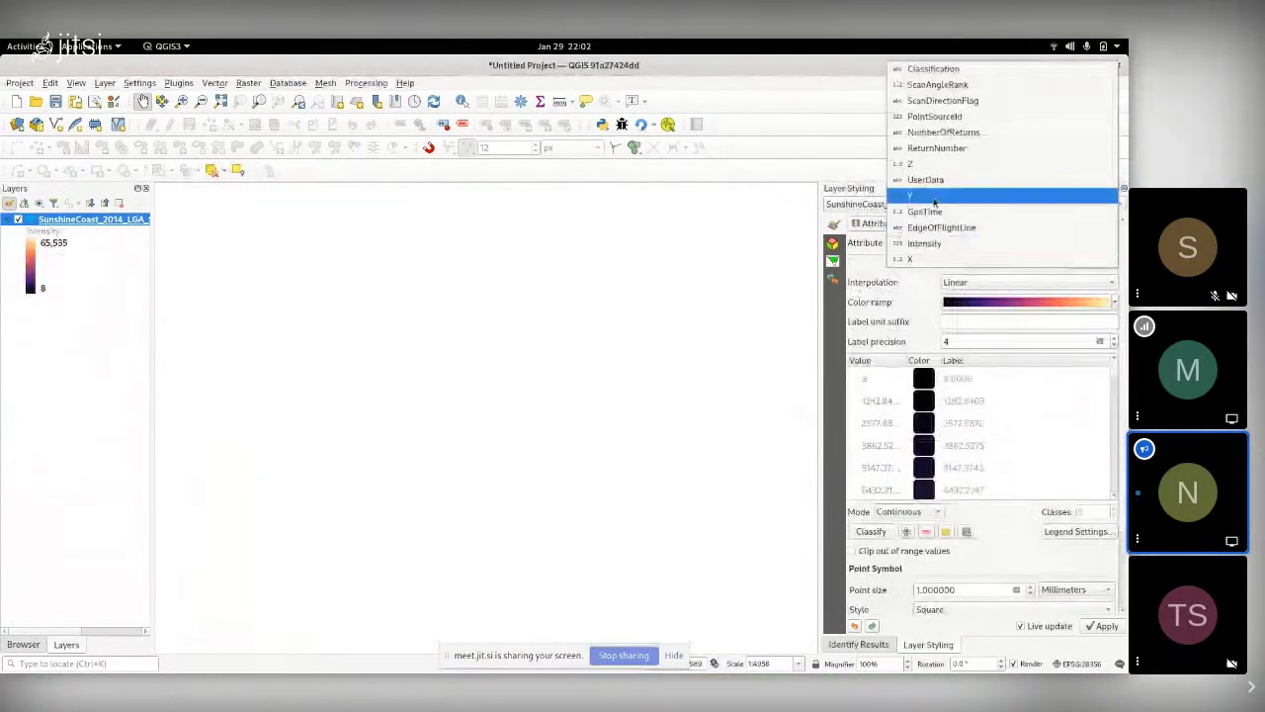
click(924, 210)
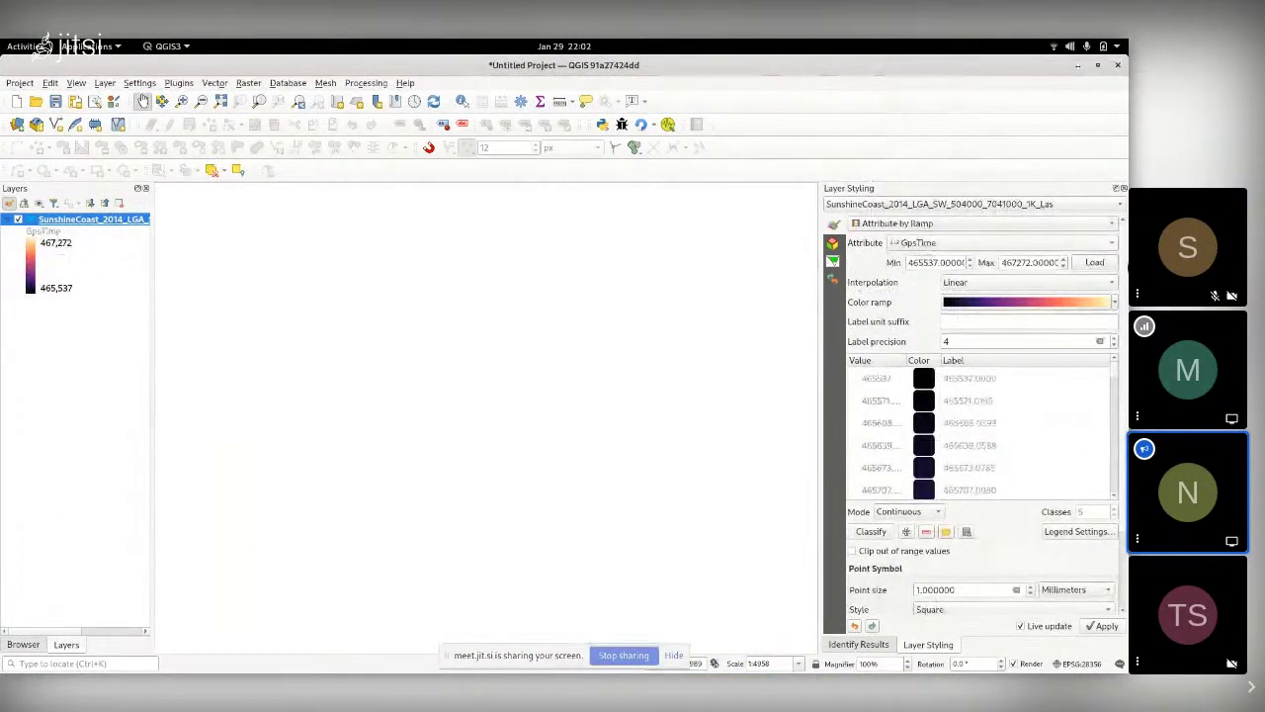
click(1095, 262)
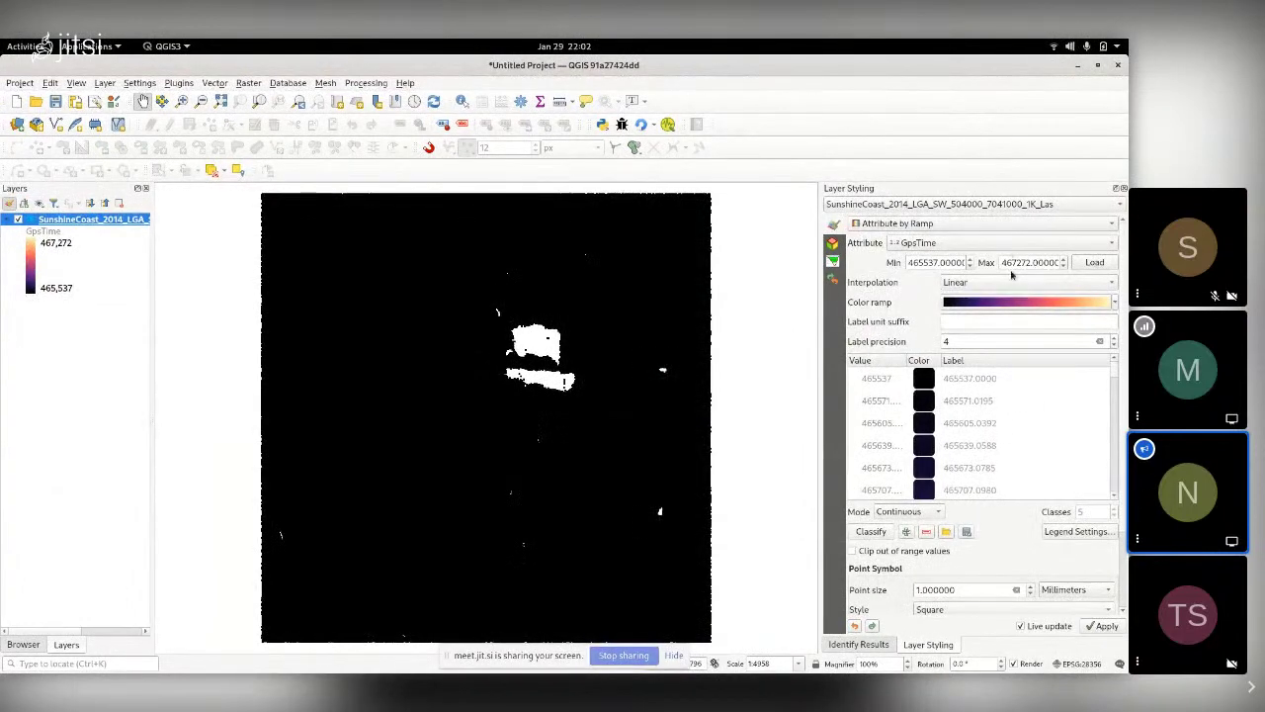
- Look through the GpsTime color classes and set the ramp's maximum to 466272
scroll(954, 435, down, 5)
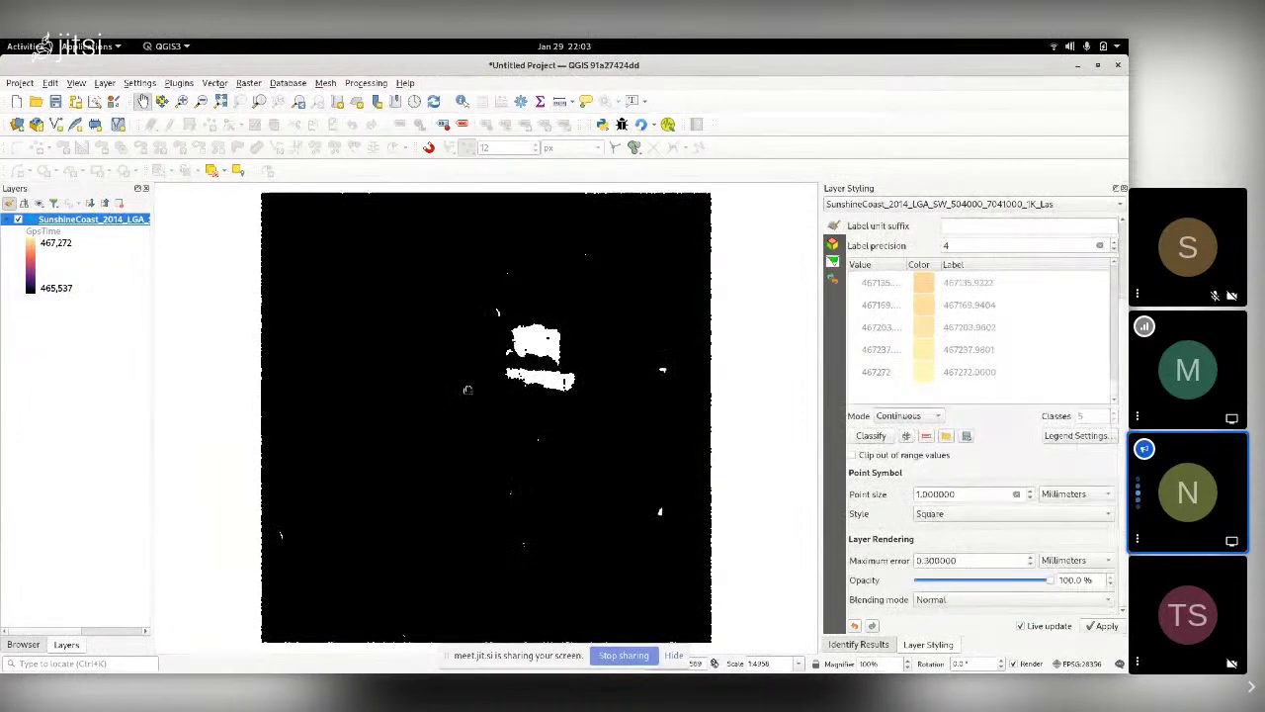
drag(1114, 385, 1116, 284)
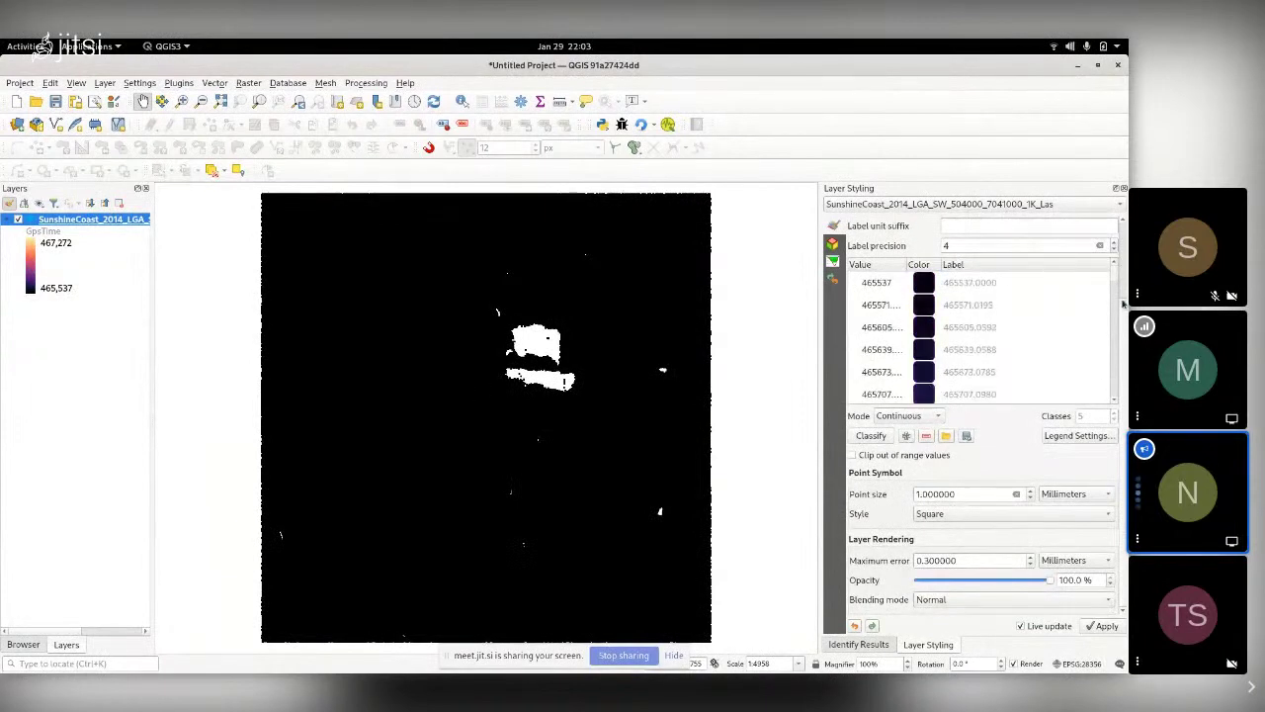
scroll(921, 372, up, 3)
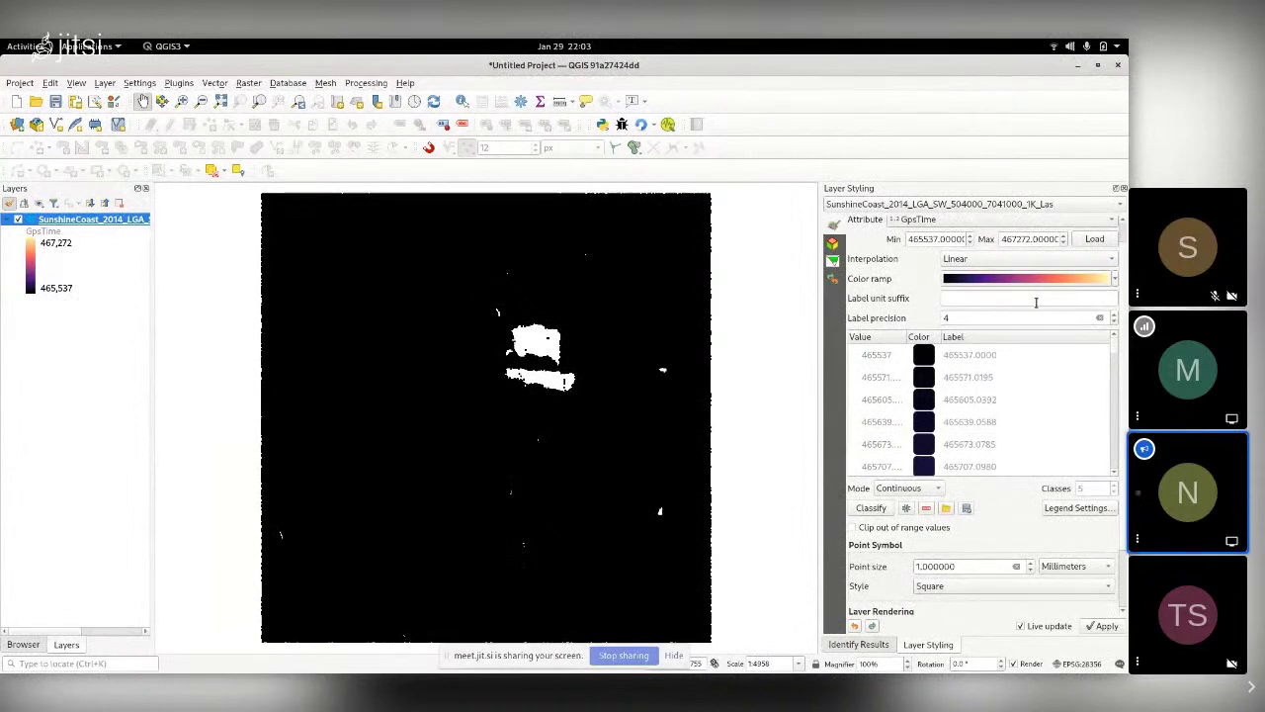
scroll(1122, 242, up, 1)
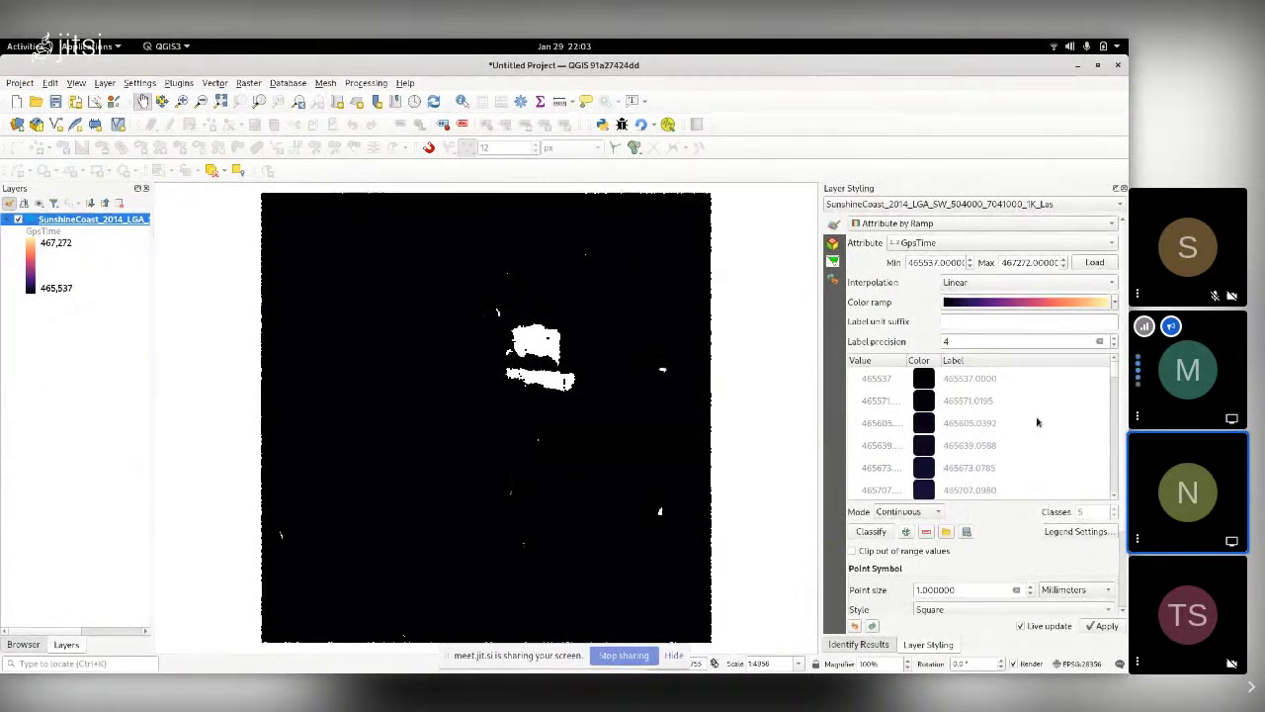
click(1020, 263)
key(BackSpace)
text(5)
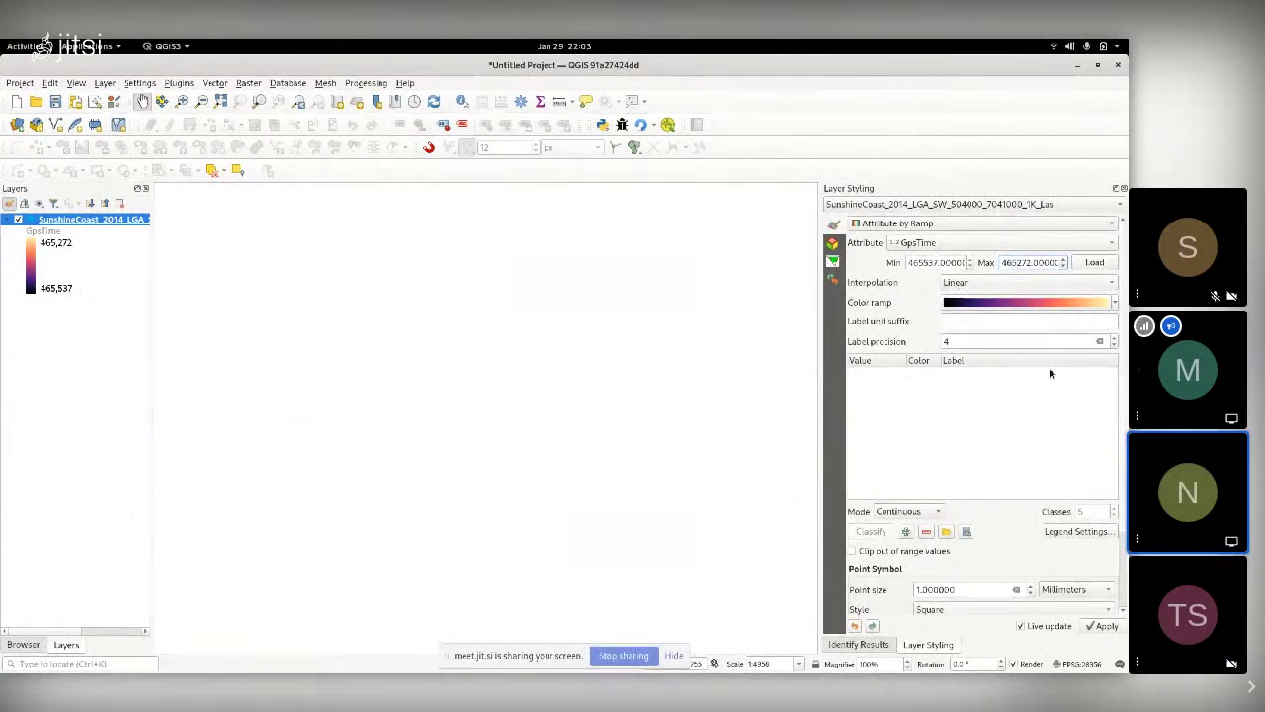
key(BackSpace)
text(6)
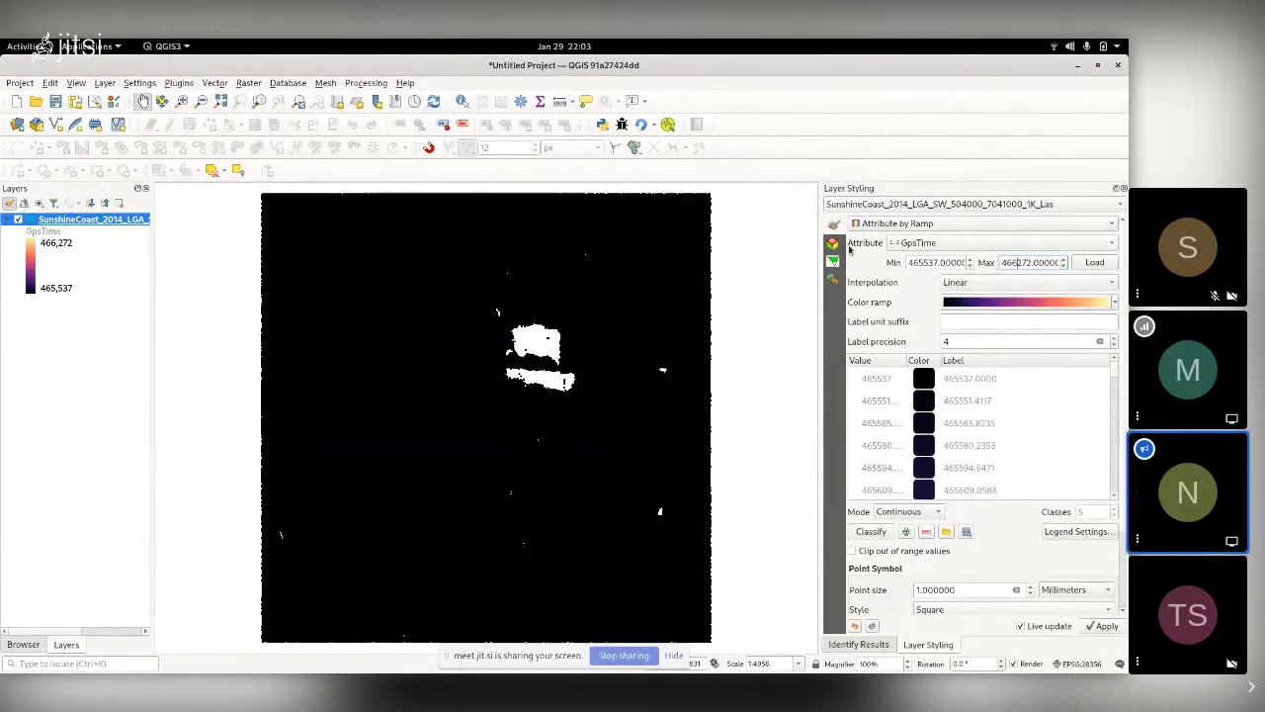
- Identify a single point of the SunshineCoast cloud and widen the results so its attribute values can be read
click(59, 413)
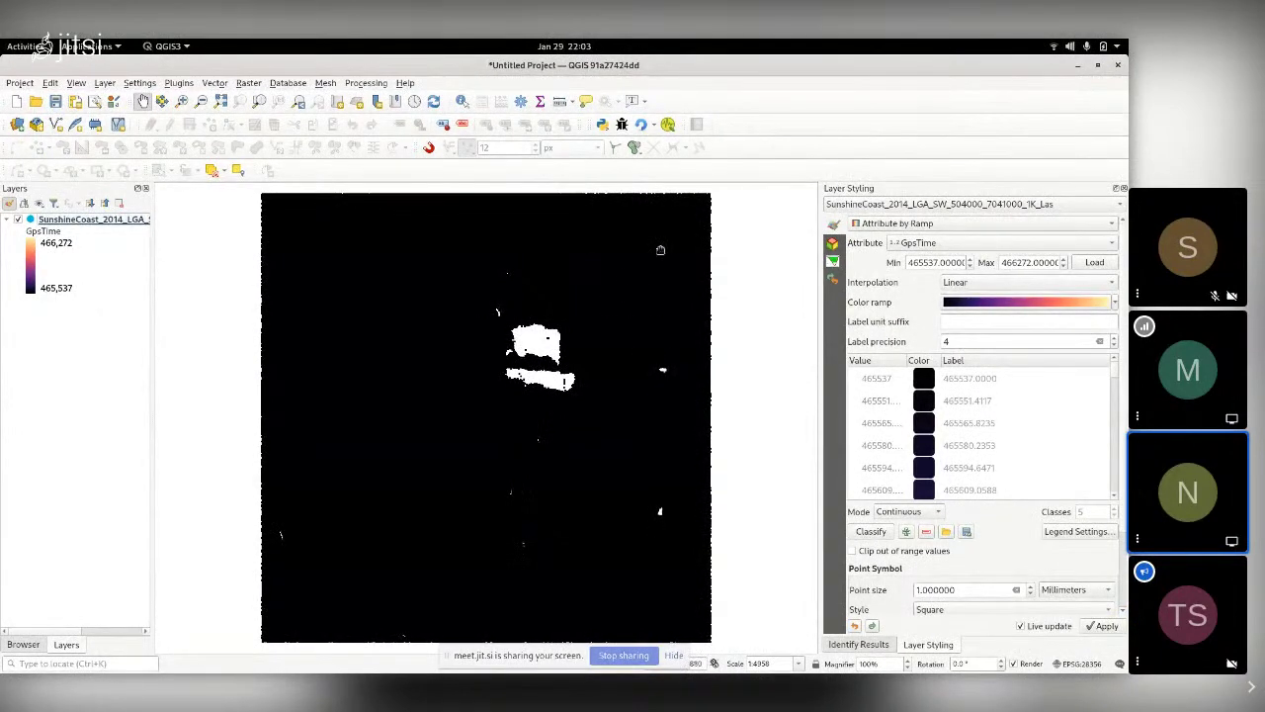
scroll(653, 255, up, 7)
scroll(644, 263, up, 2)
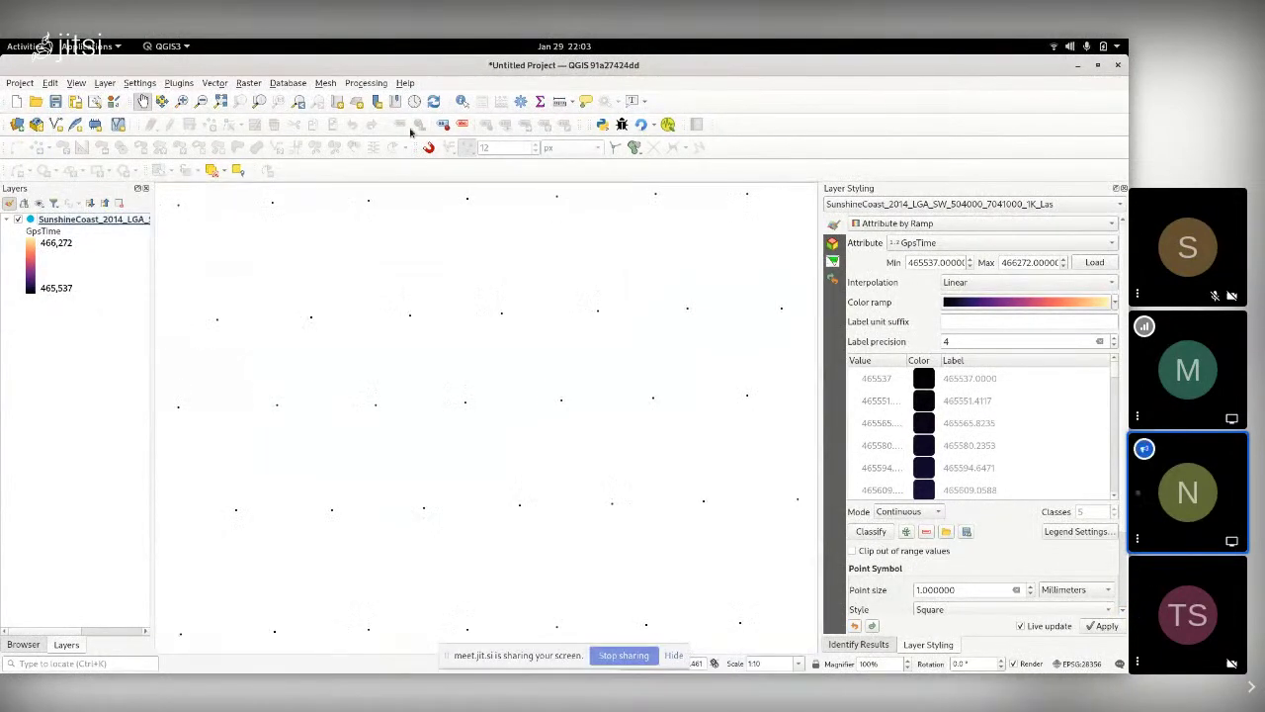
click(462, 101)
drag(463, 295, 536, 352)
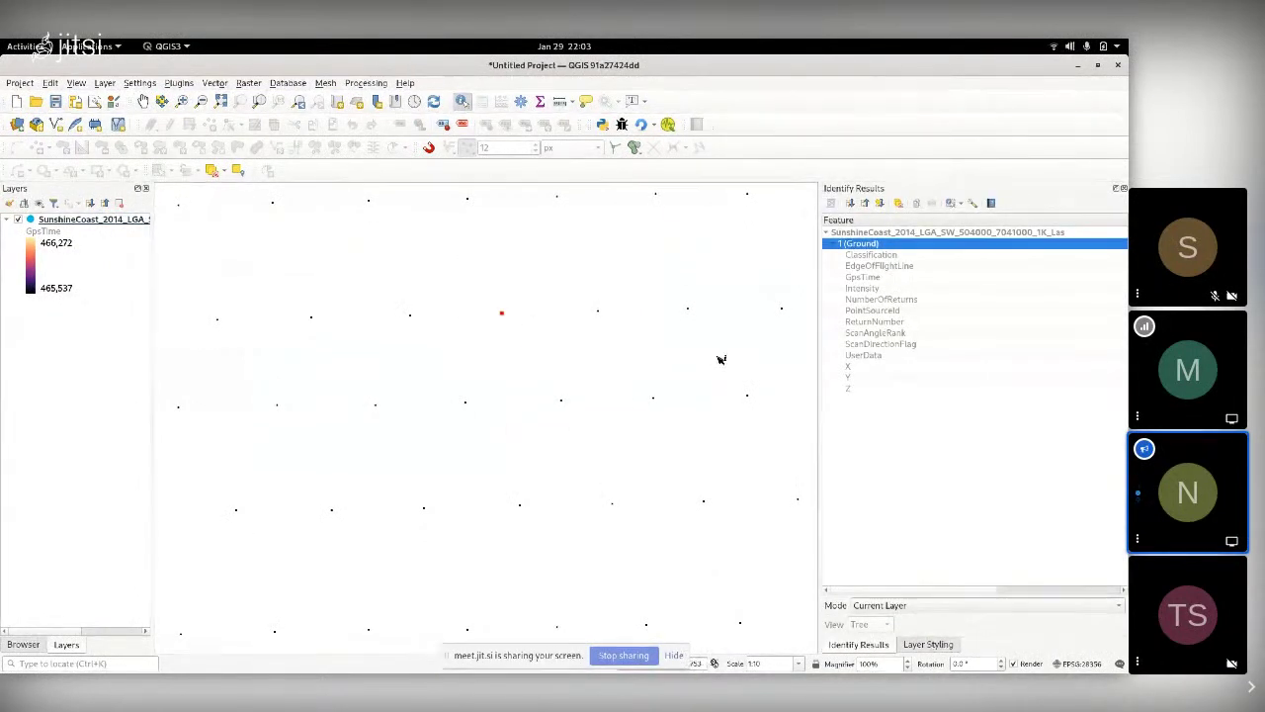
drag(820, 396, 703, 413)
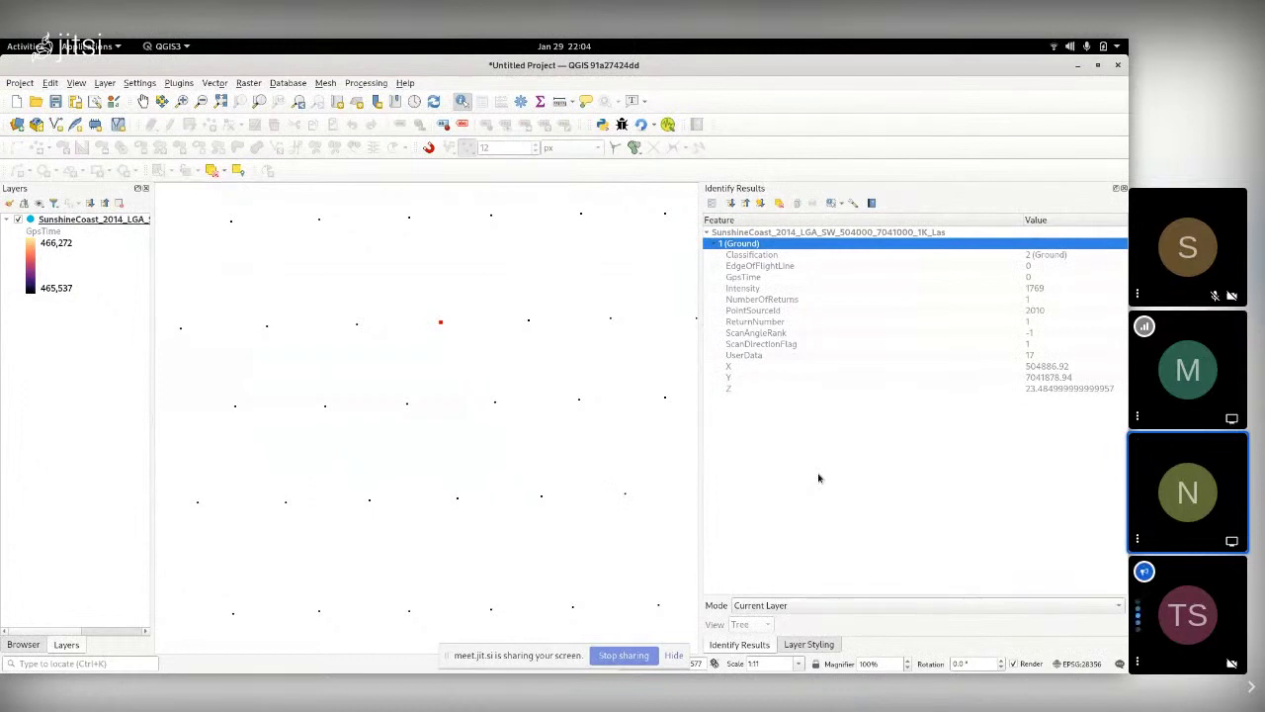
- Set the 07_Trencin point cloud's 3D rendering to Single Color and inspect the cloud in a new 3D map view
mouse_move(5, 153)
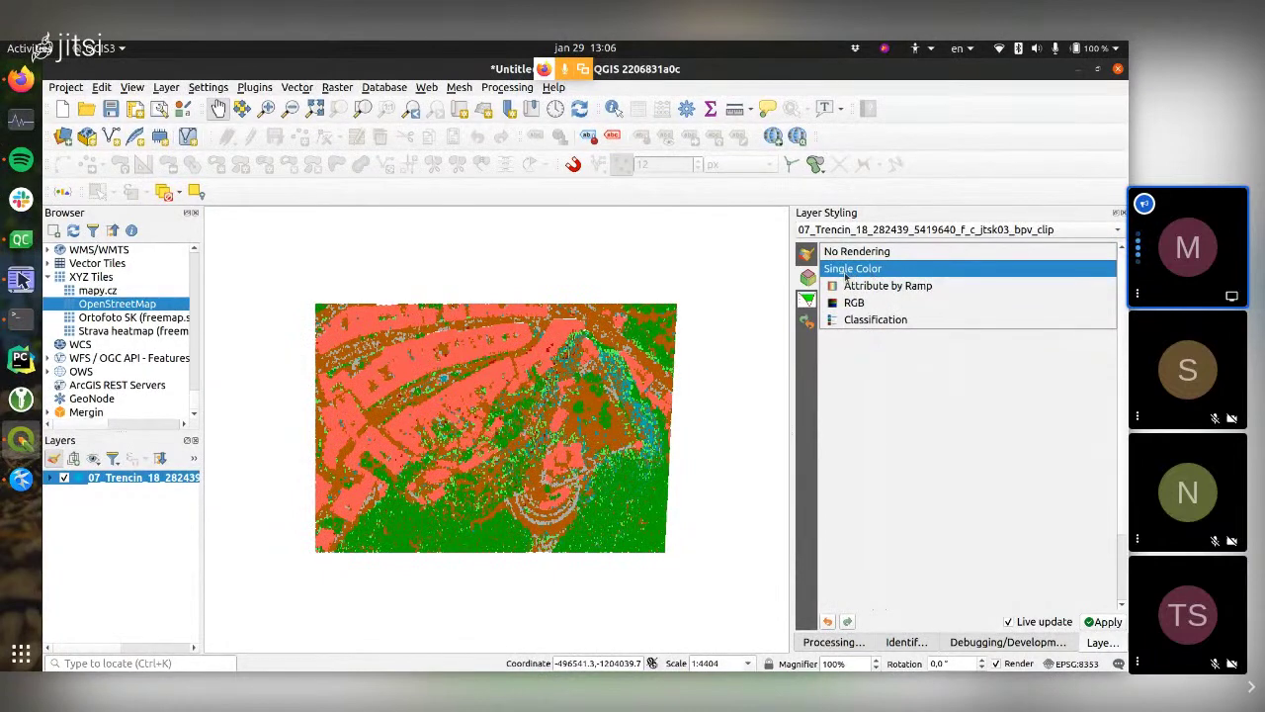
click(919, 274)
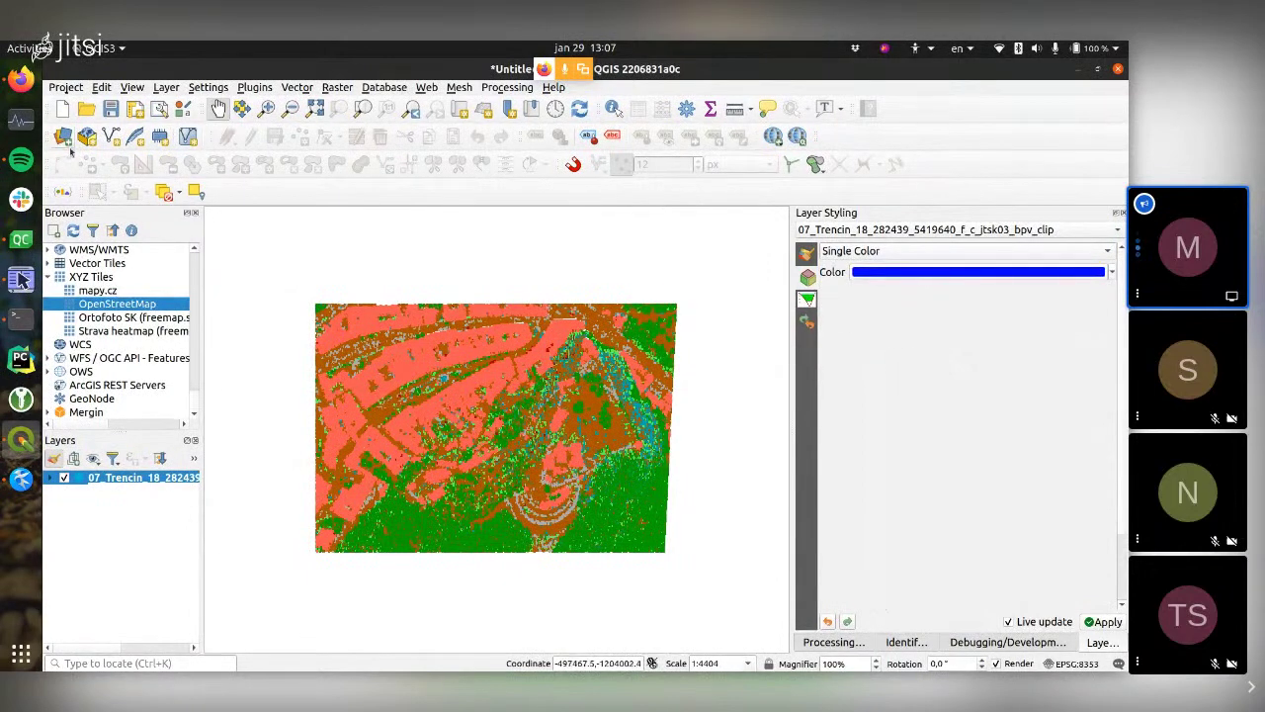
click(132, 87)
click(131, 87)
click(132, 86)
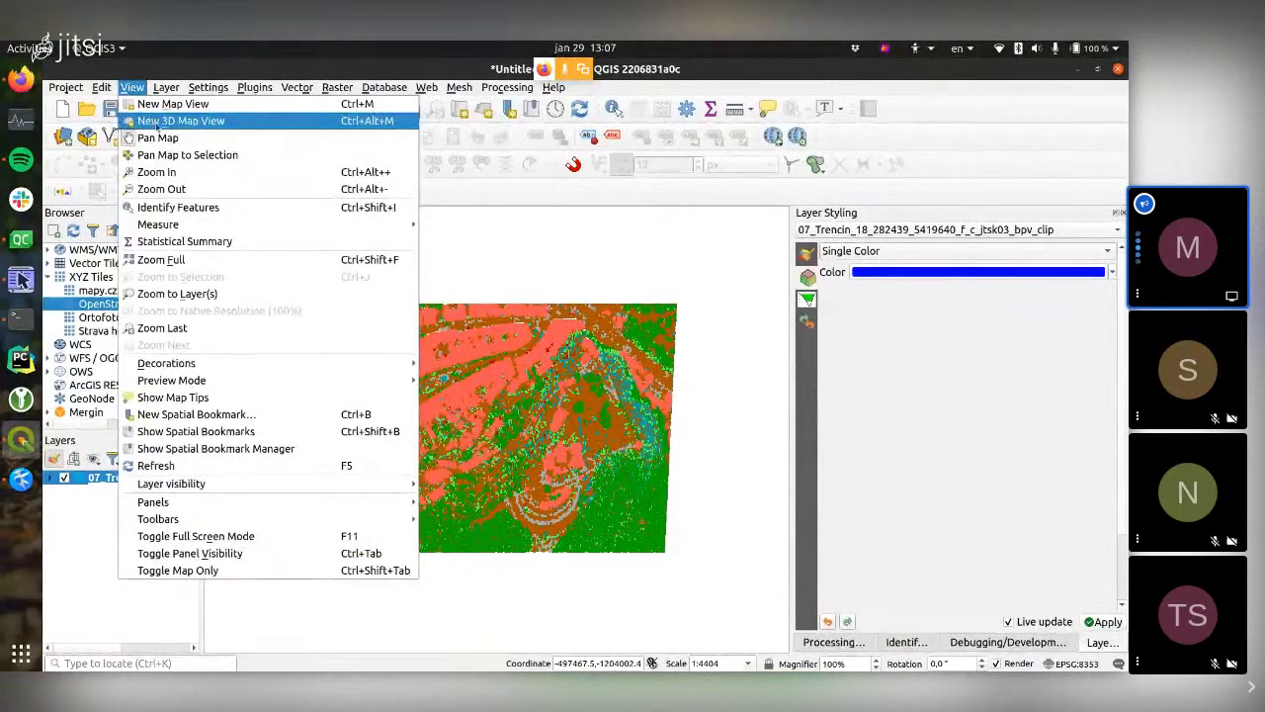
click(247, 123)
drag(840, 342, 280, 291)
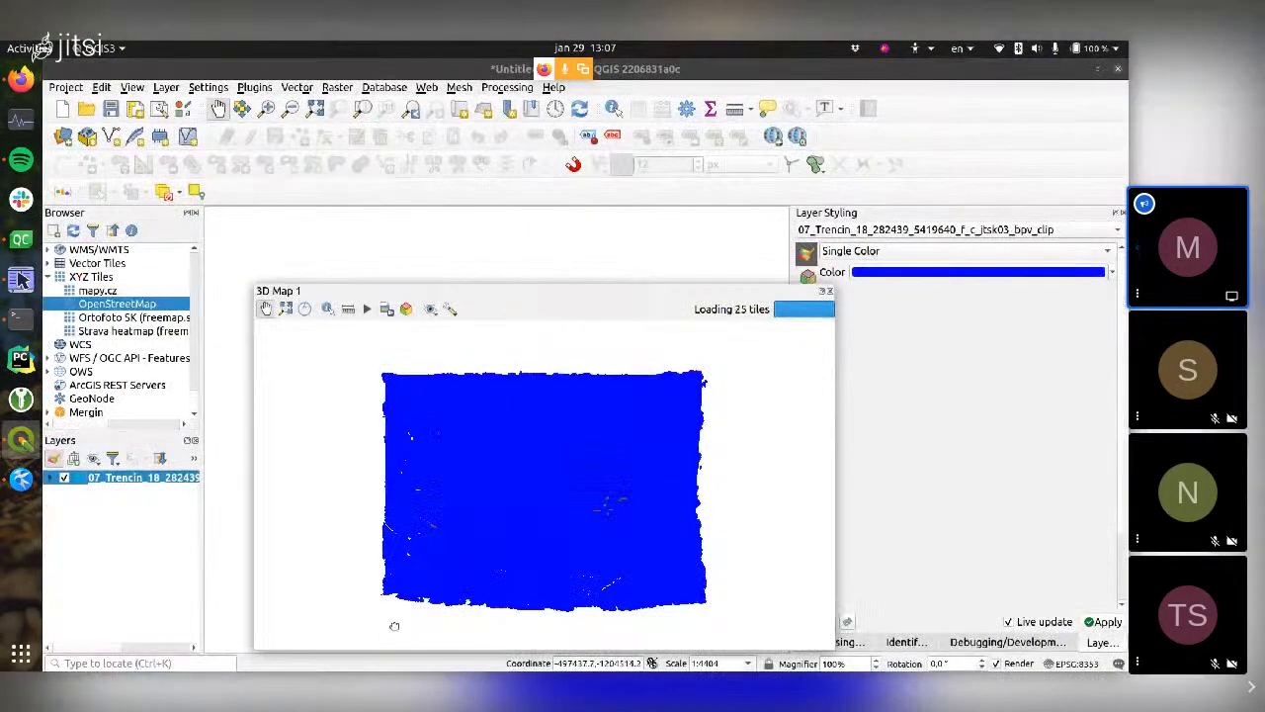
drag(450, 305, 405, 280)
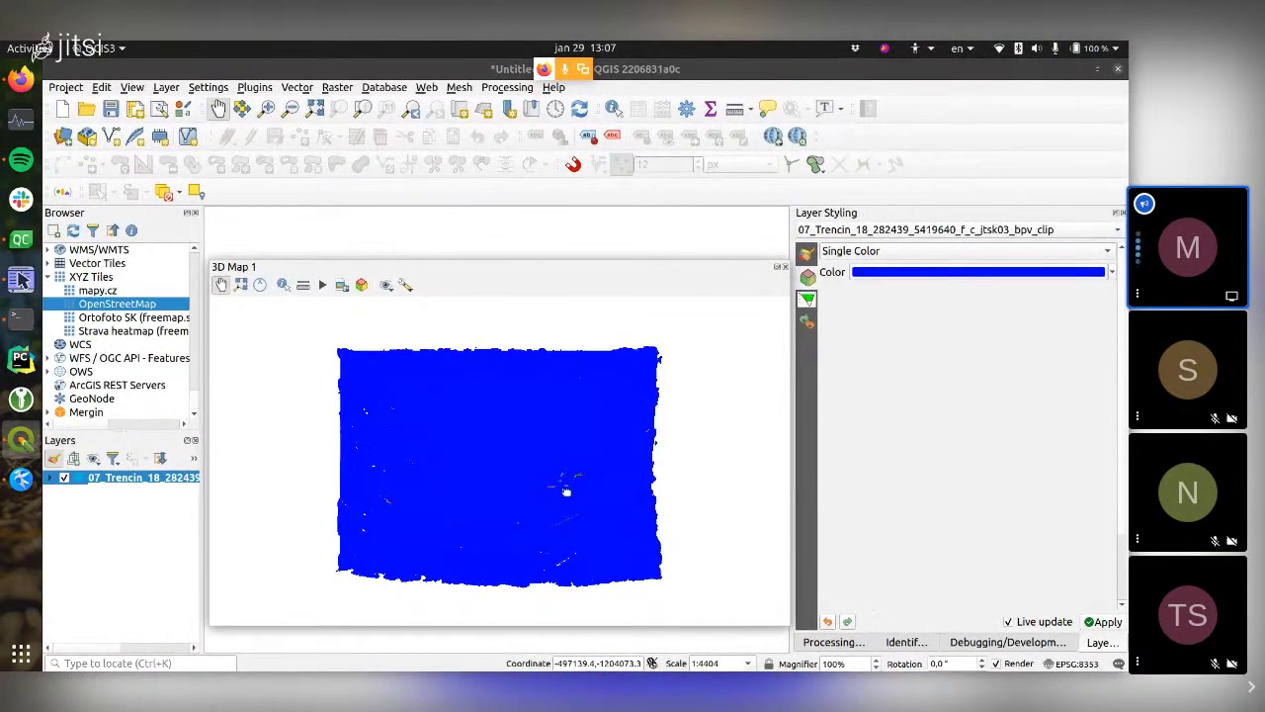
drag(524, 499, 686, 559)
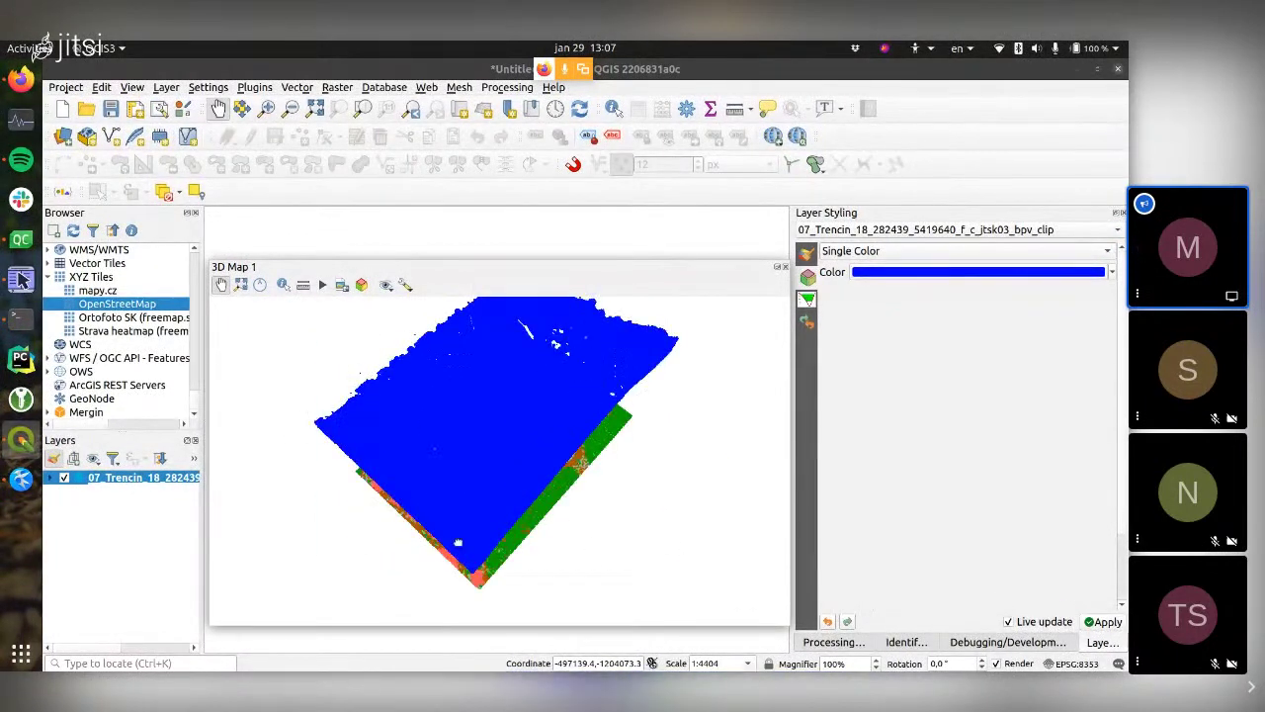
drag(342, 526, 719, 467)
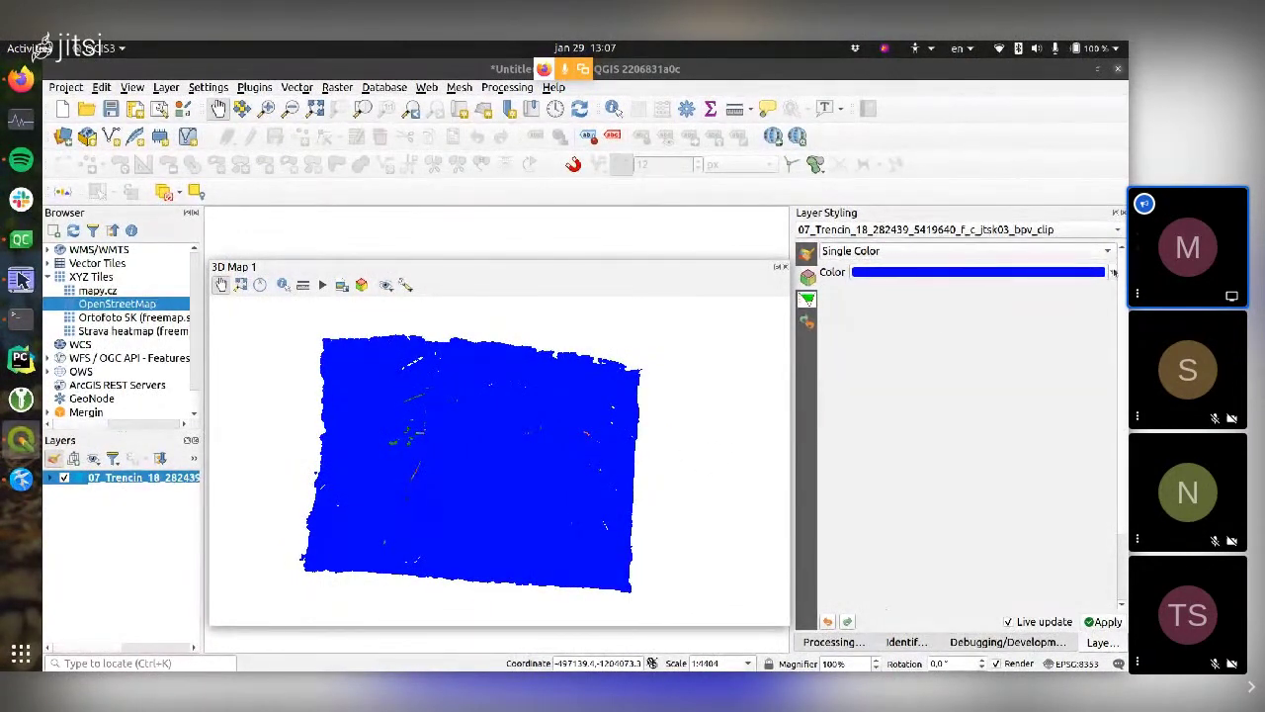
- Change the 07_Trencin layer's 3D rendering to Classification and inspect the classified points from a lower angle
click(983, 252)
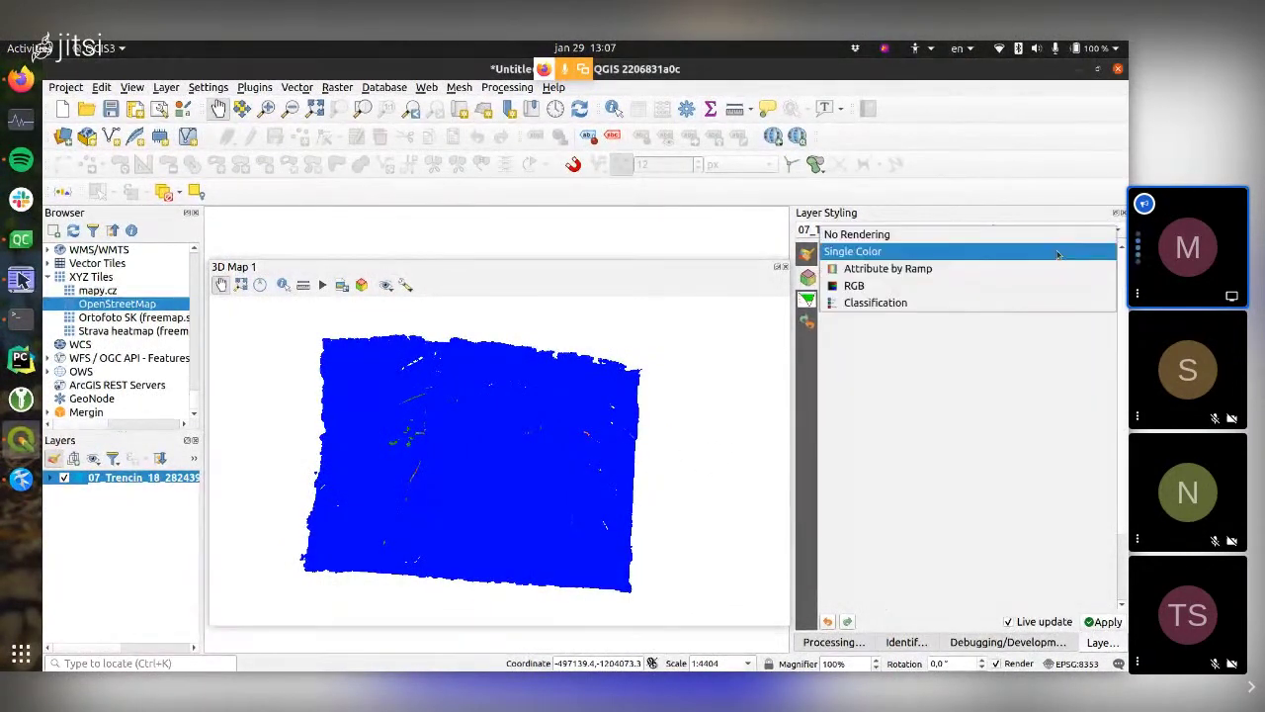
click(903, 303)
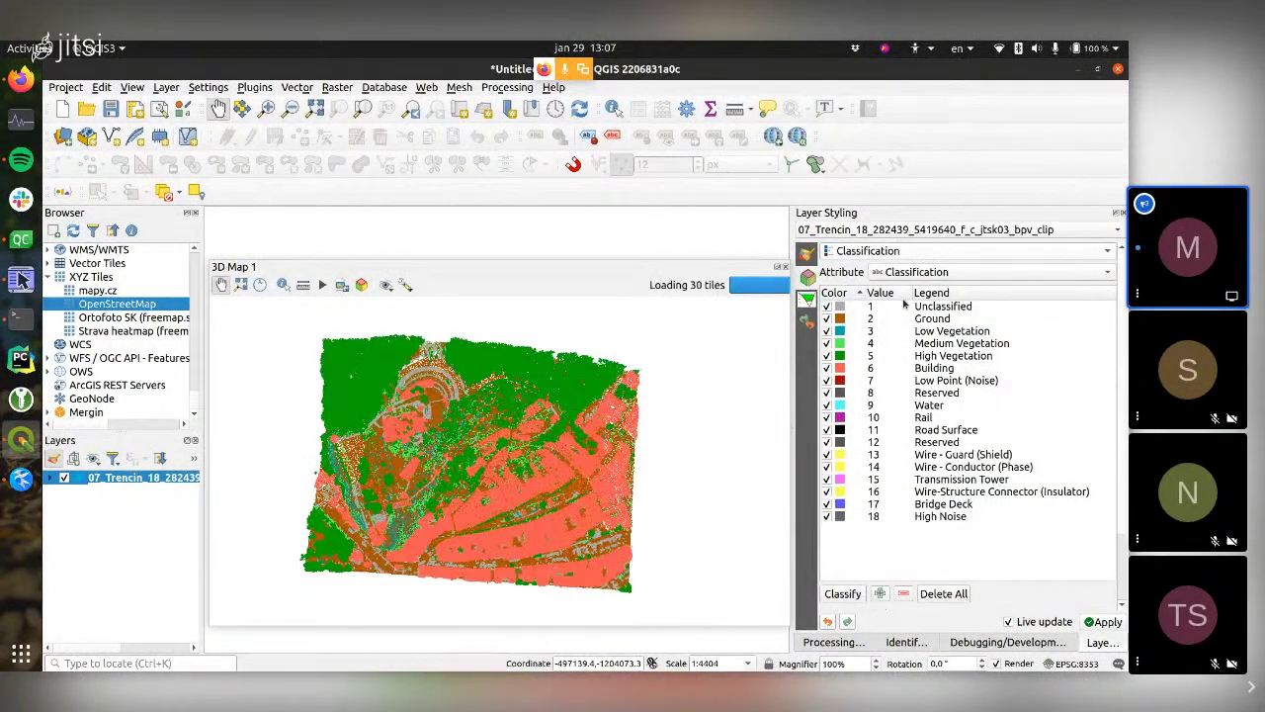
drag(632, 494, 415, 555)
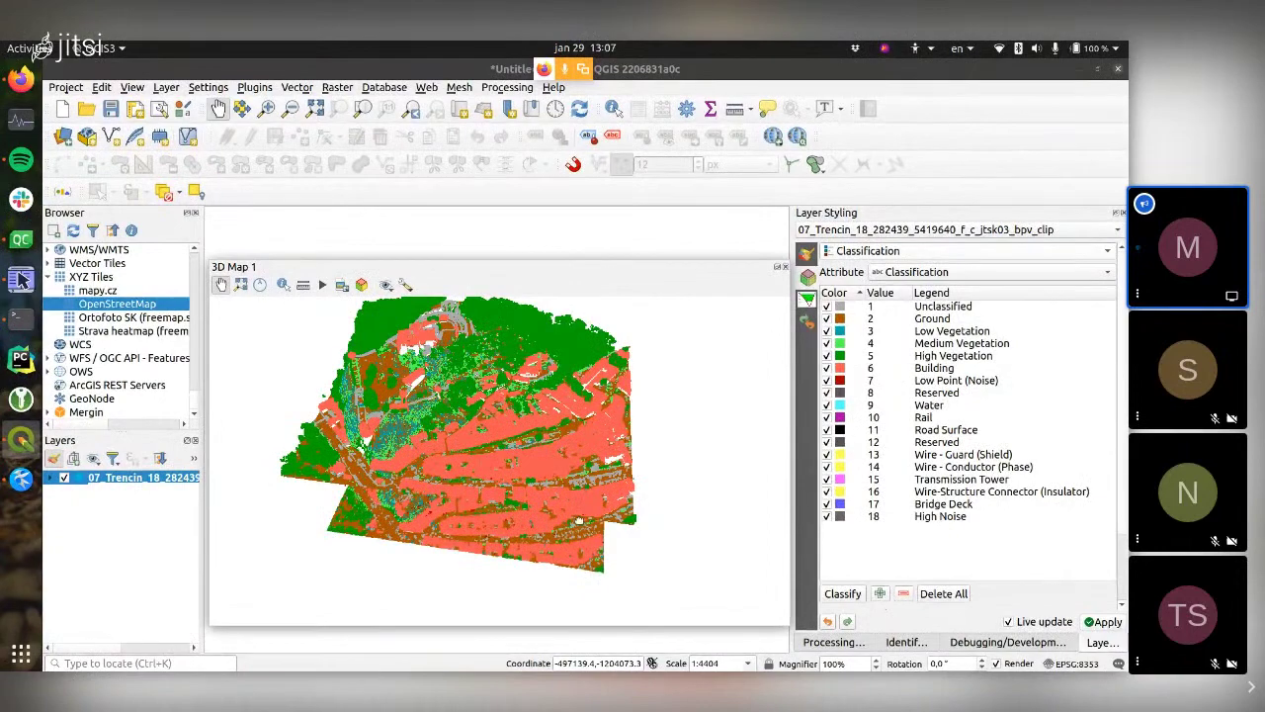
drag(557, 556, 567, 558)
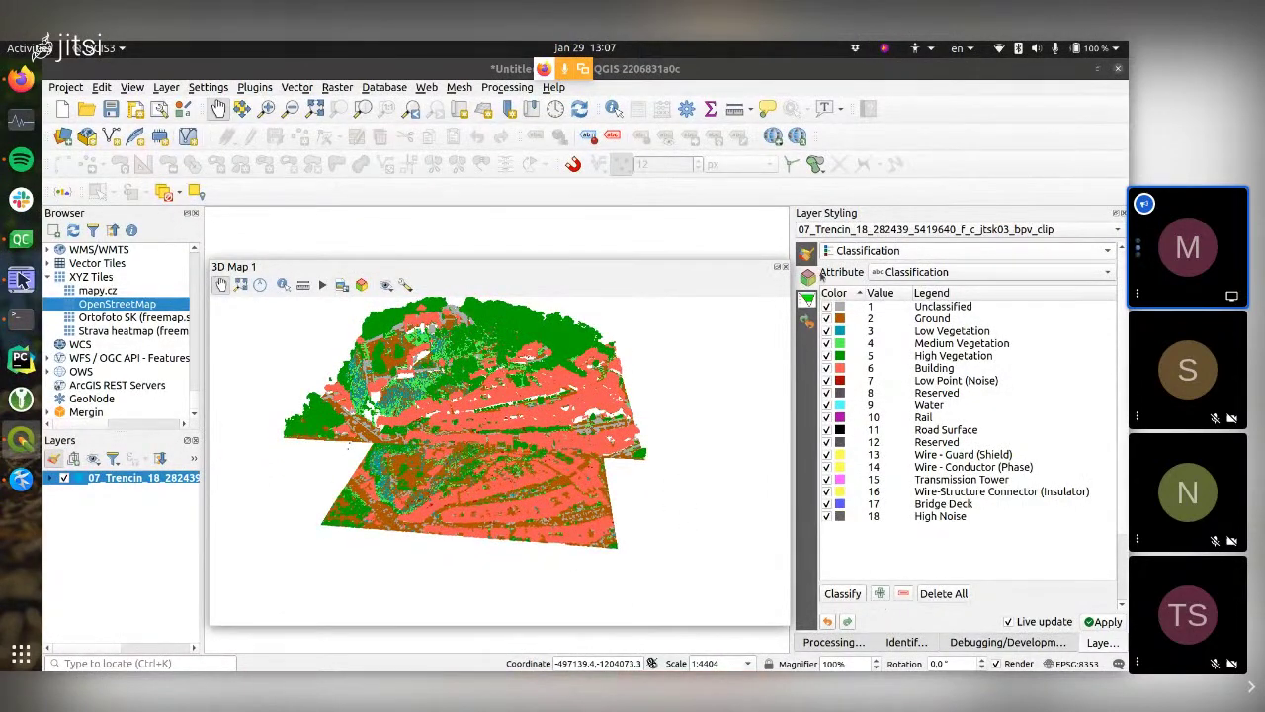
- Set the 07_Trencin layer's 2D renderer to Extent Only and inspect the cloud above its outline in the 3D map
click(808, 253)
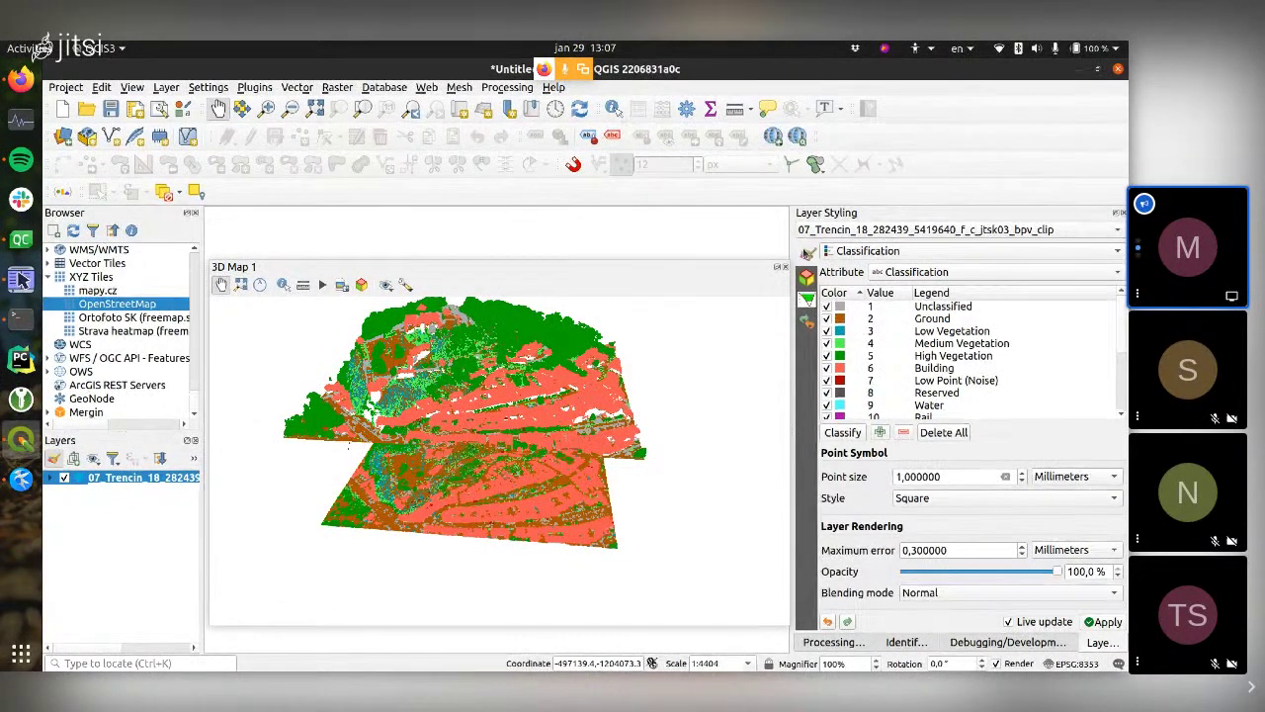
click(919, 253)
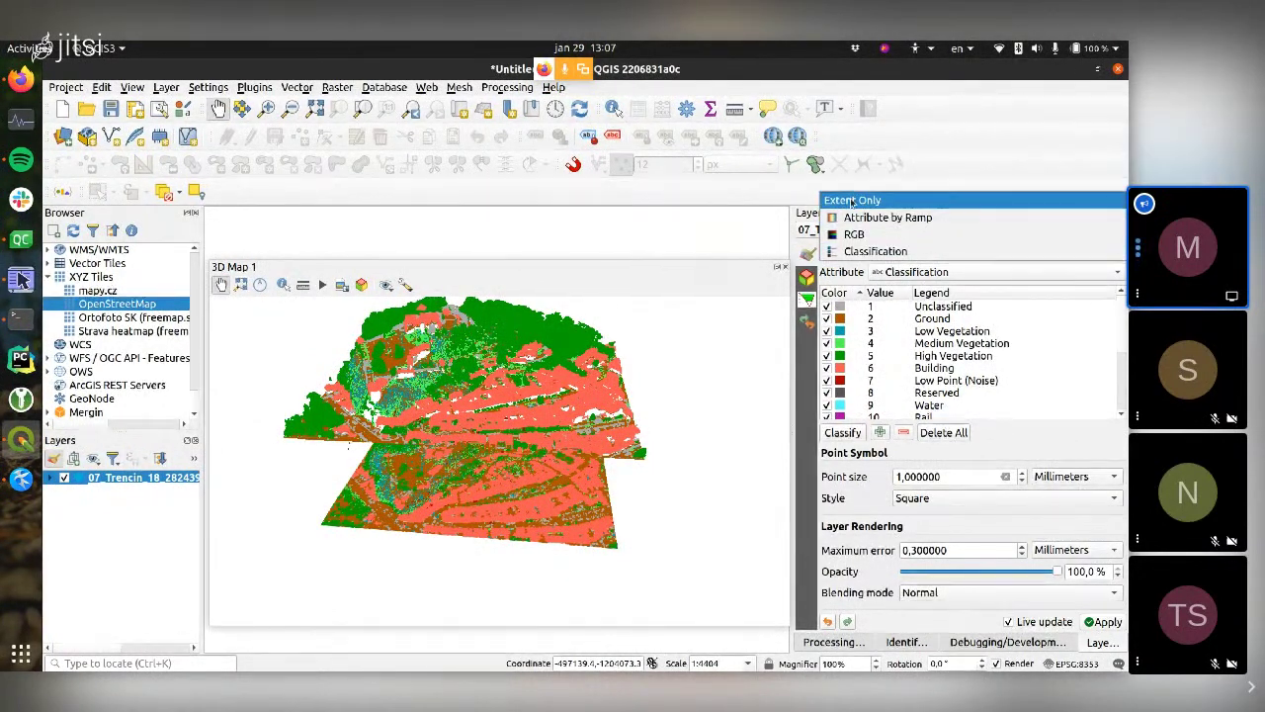
click(852, 201)
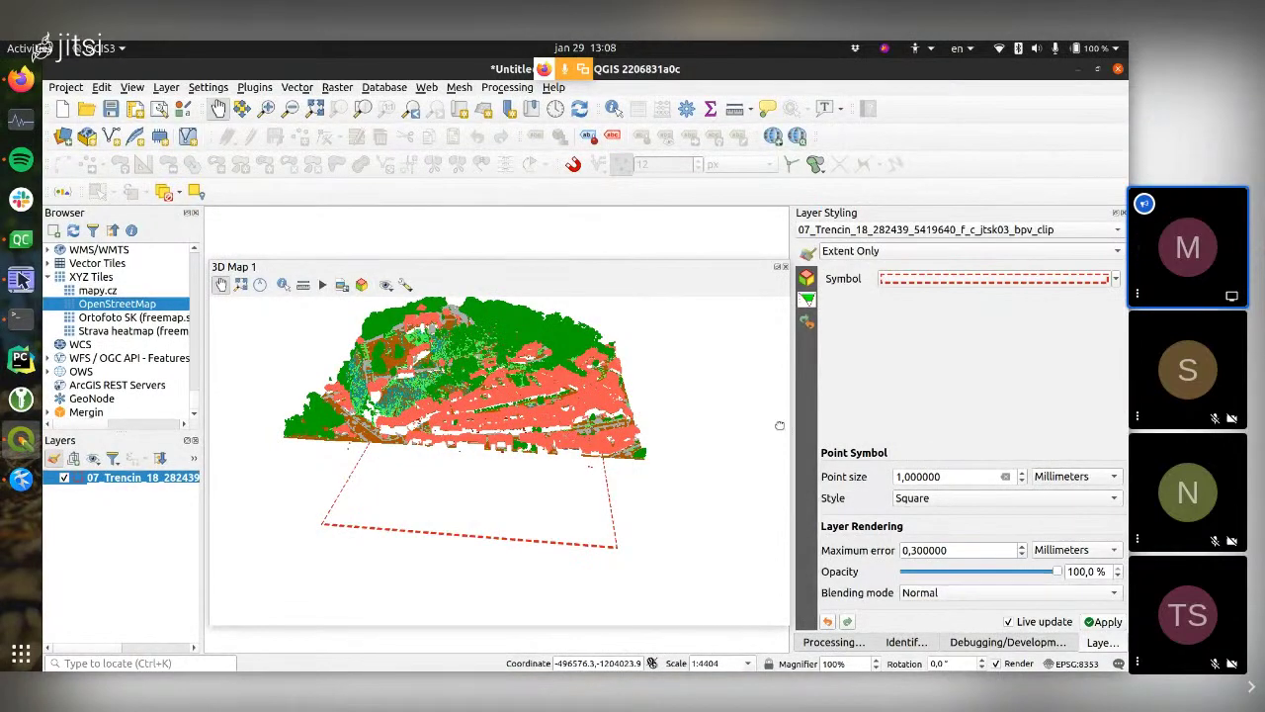
mouse_move(445, 498)
mouse_down()
mouse_move(540, 564)
mouse_move(474, 593)
mouse_move(463, 562)
mouse_move(466, 593)
mouse_move(463, 494)
mouse_up()
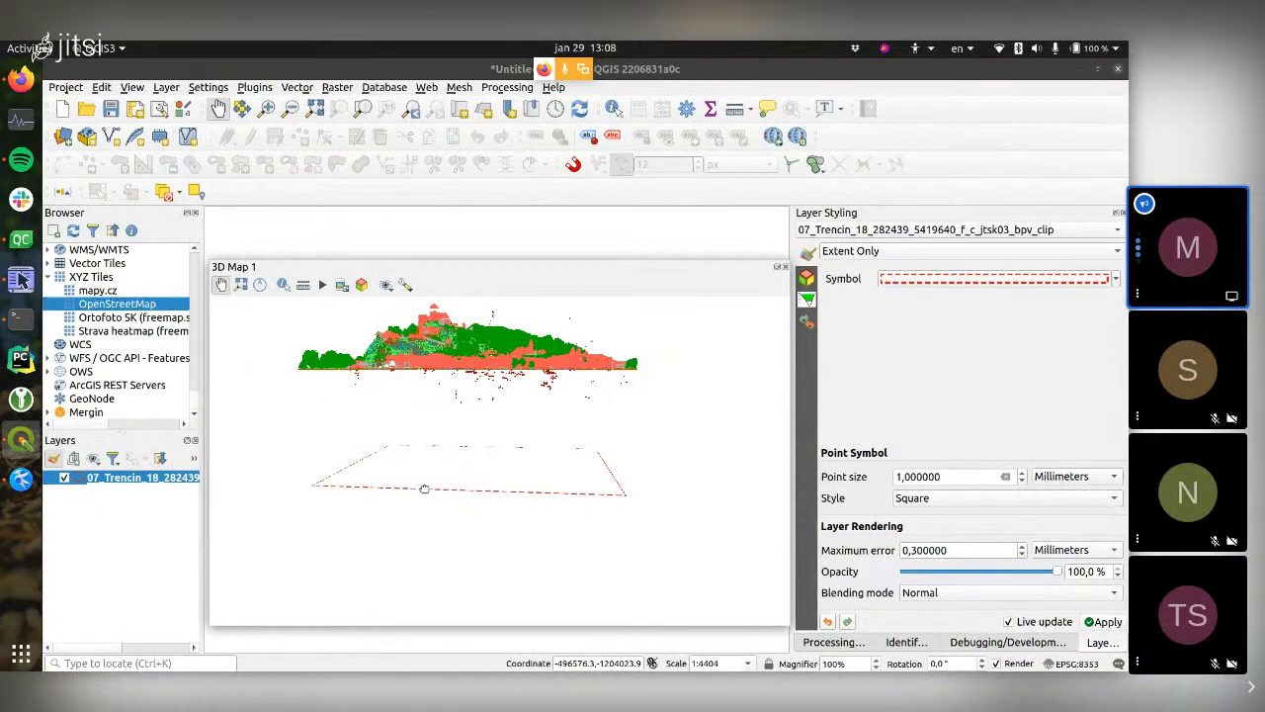
drag(424, 489, 414, 439)
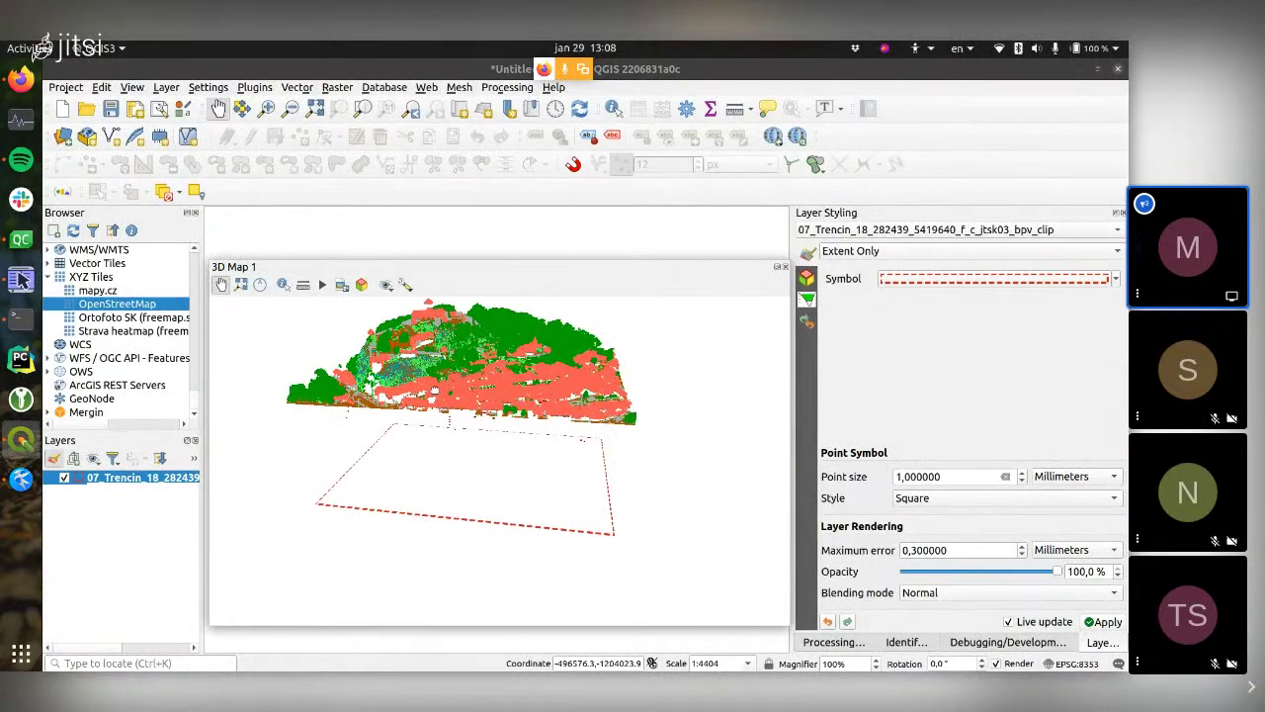
scroll(499, 445, up, 5)
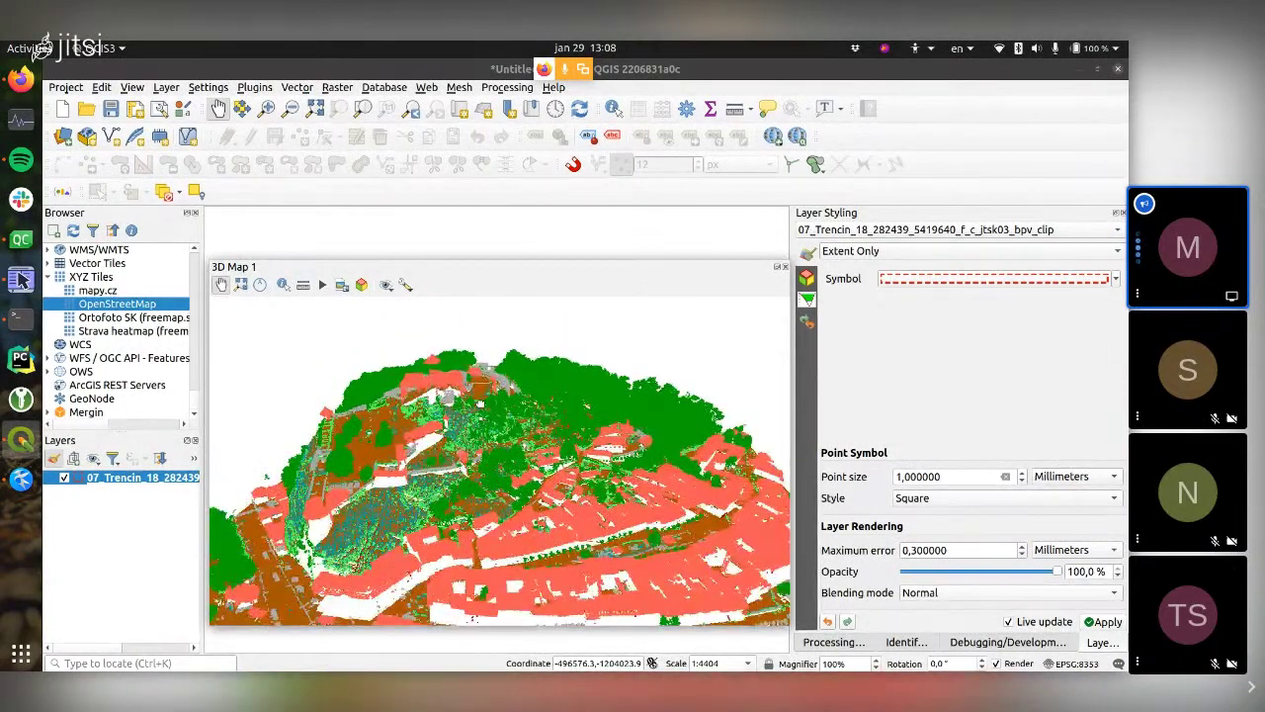
- Set the 3D map's flat terrain elevation offset to 200 and inspect the classified cloud against the extent outline
scroll(499, 445, down, 3)
drag(473, 385, 501, 499)
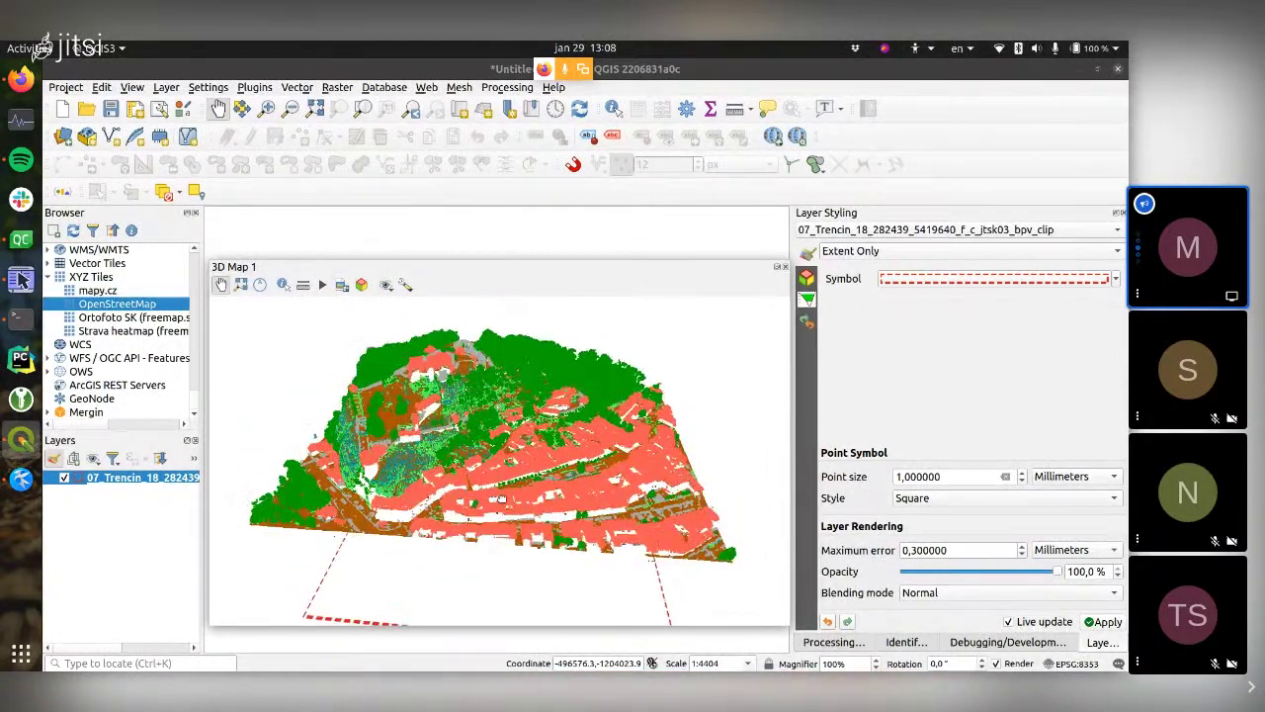
click(406, 286)
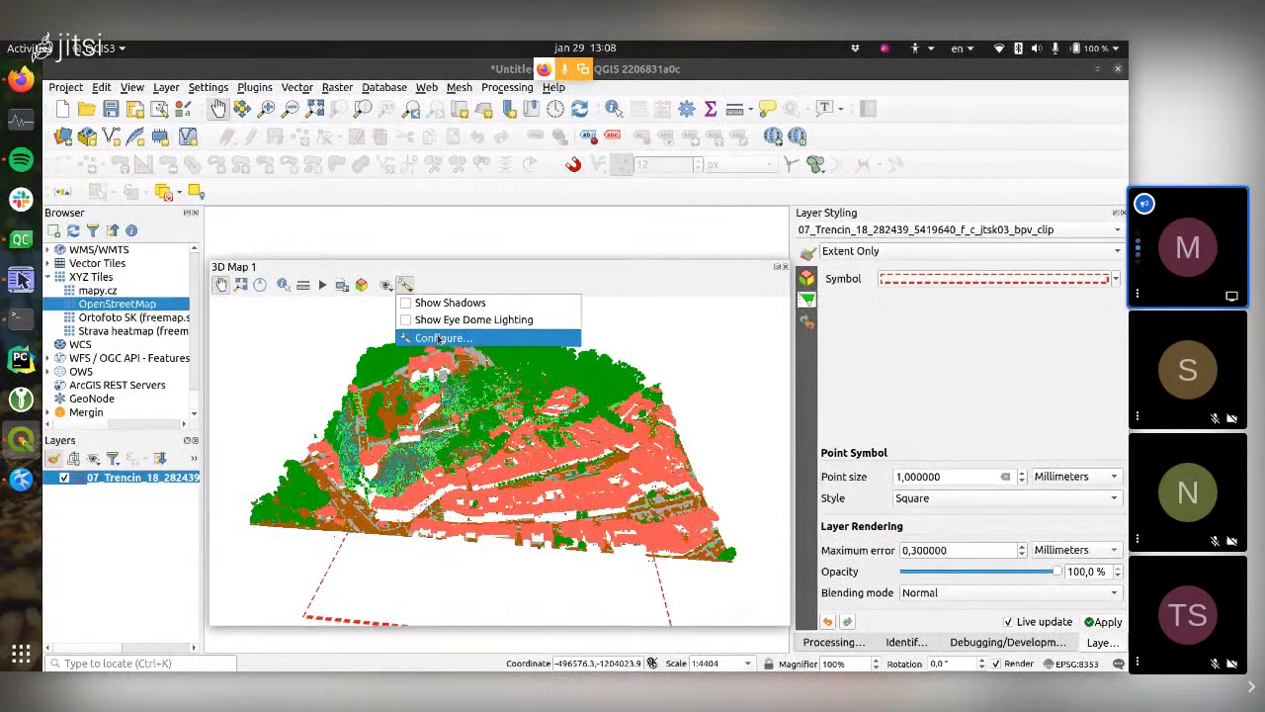
click(408, 334)
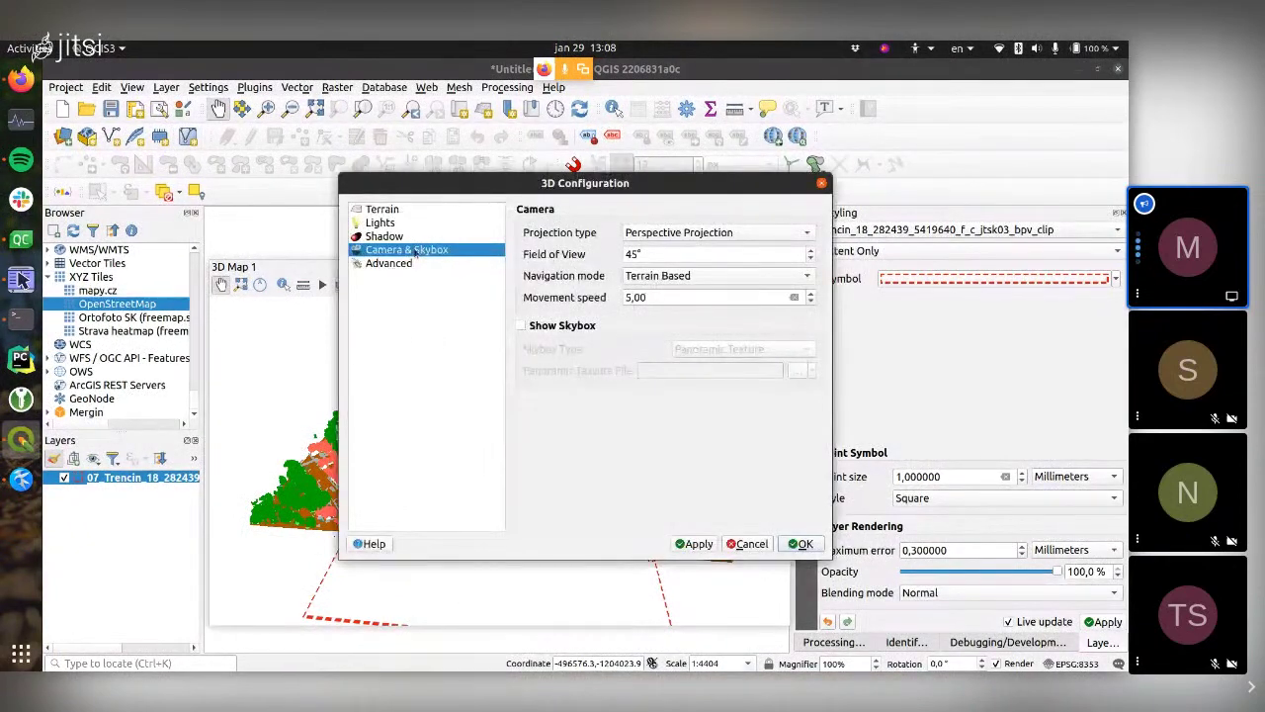
click(382, 209)
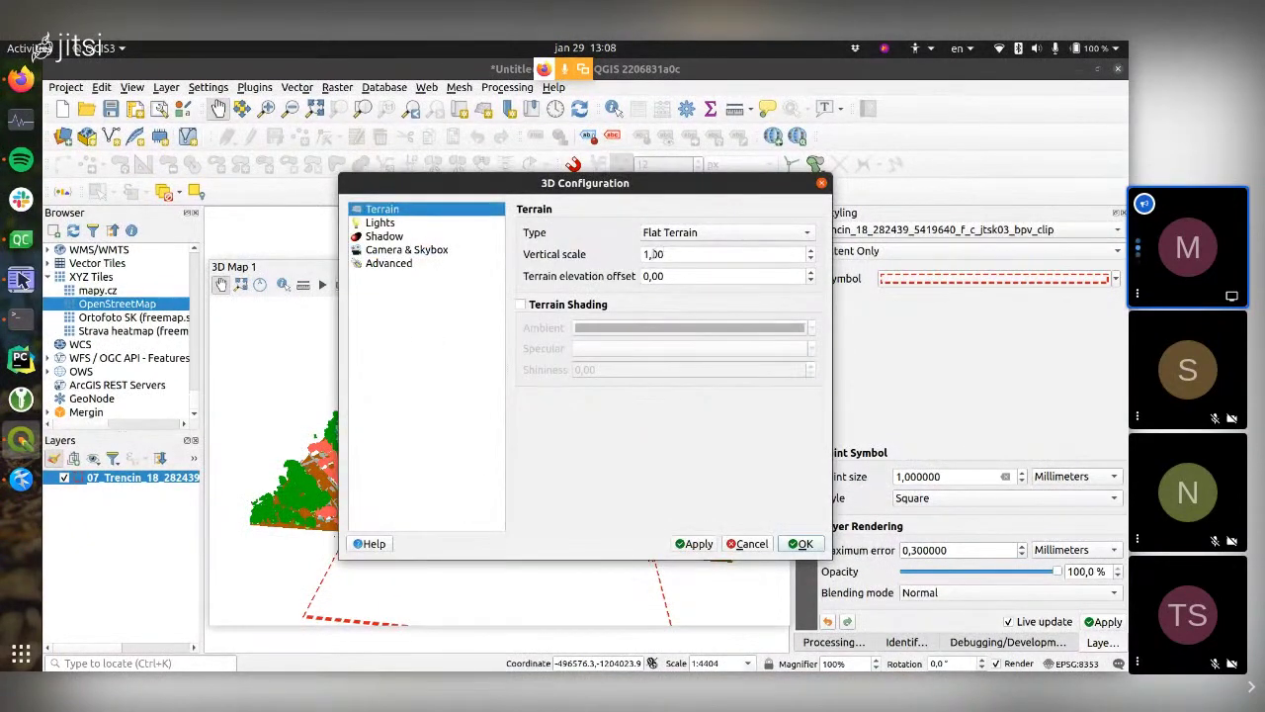
double_click(641, 275)
drag(642, 276, 591, 280)
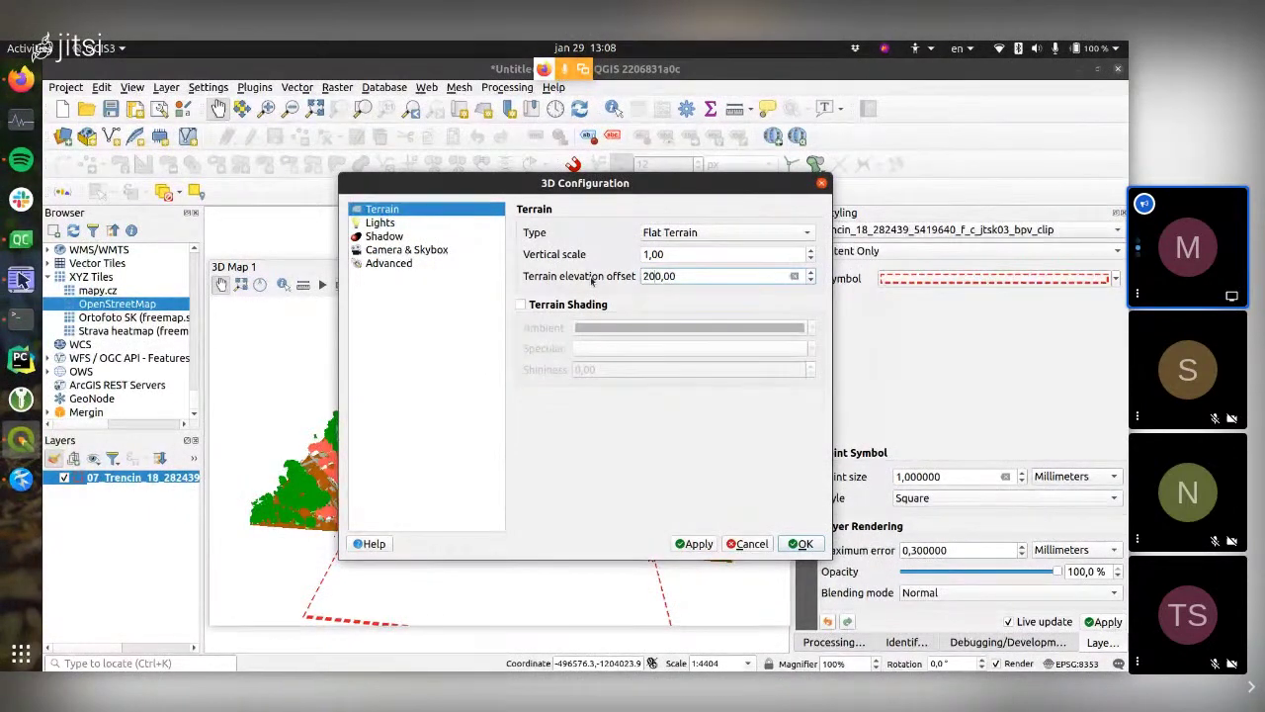
click(801, 544)
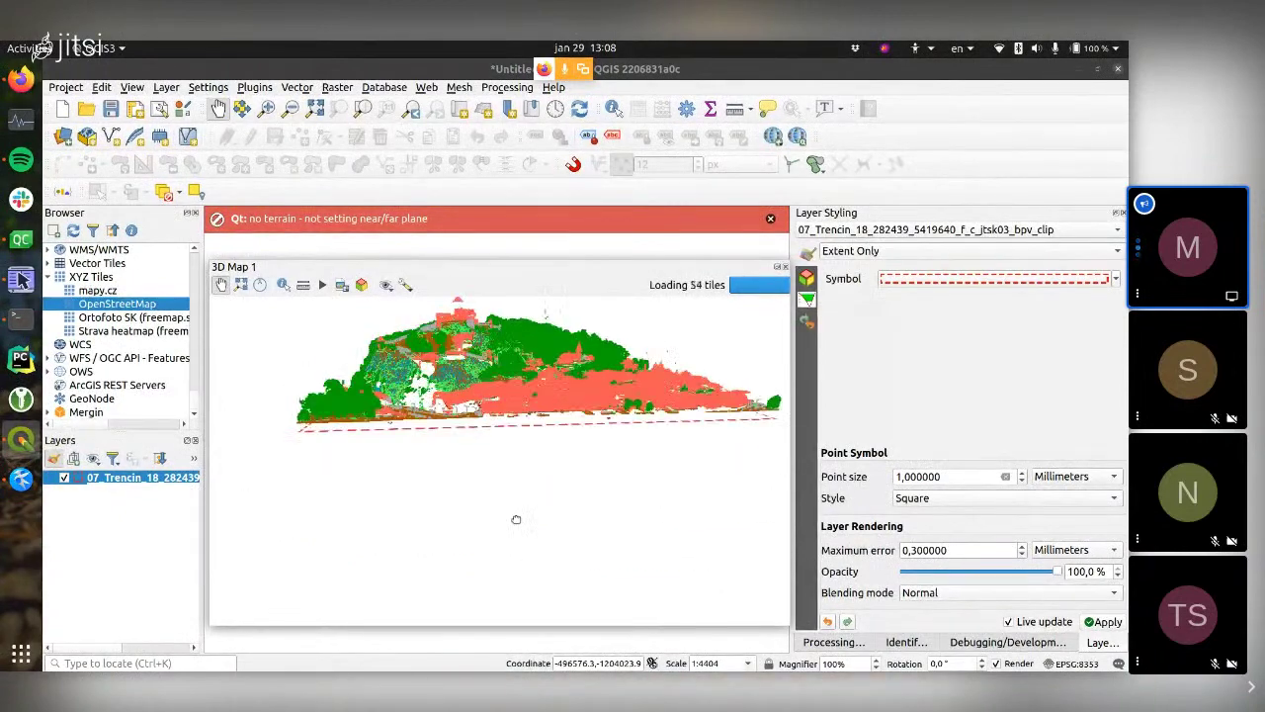
drag(494, 450, 516, 470)
scroll(514, 472, up, 6)
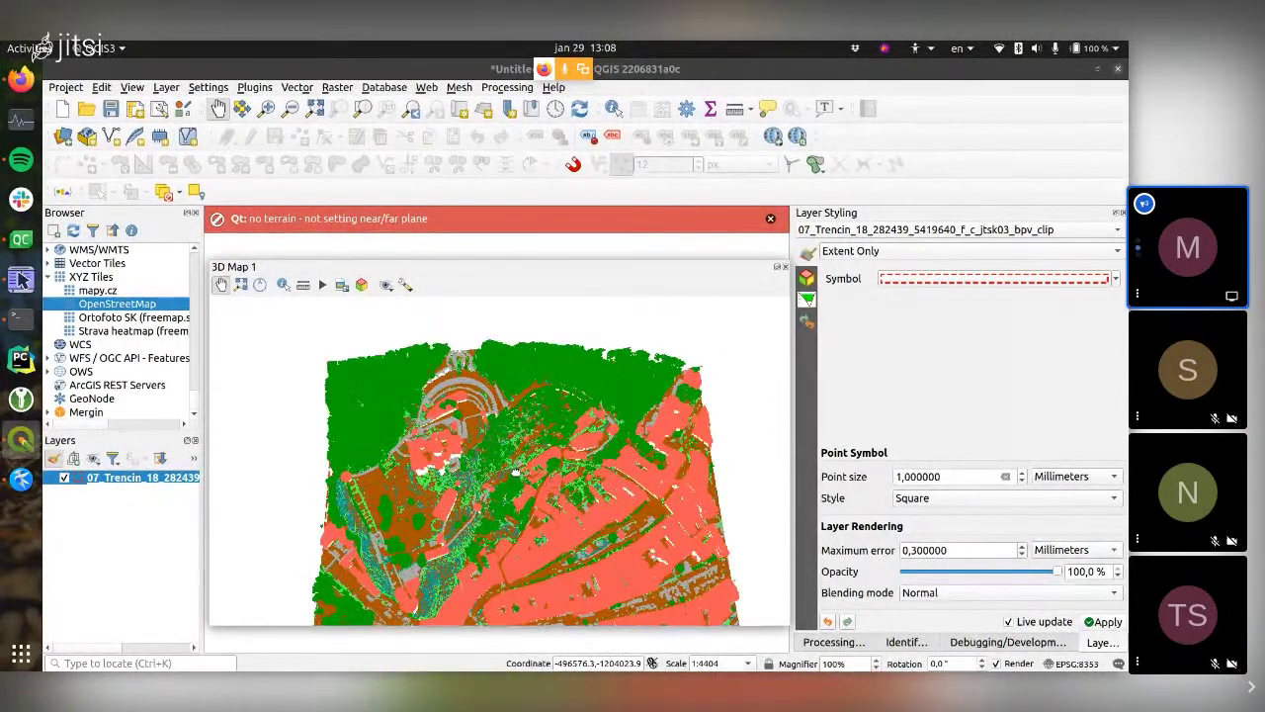
drag(510, 543, 511, 434)
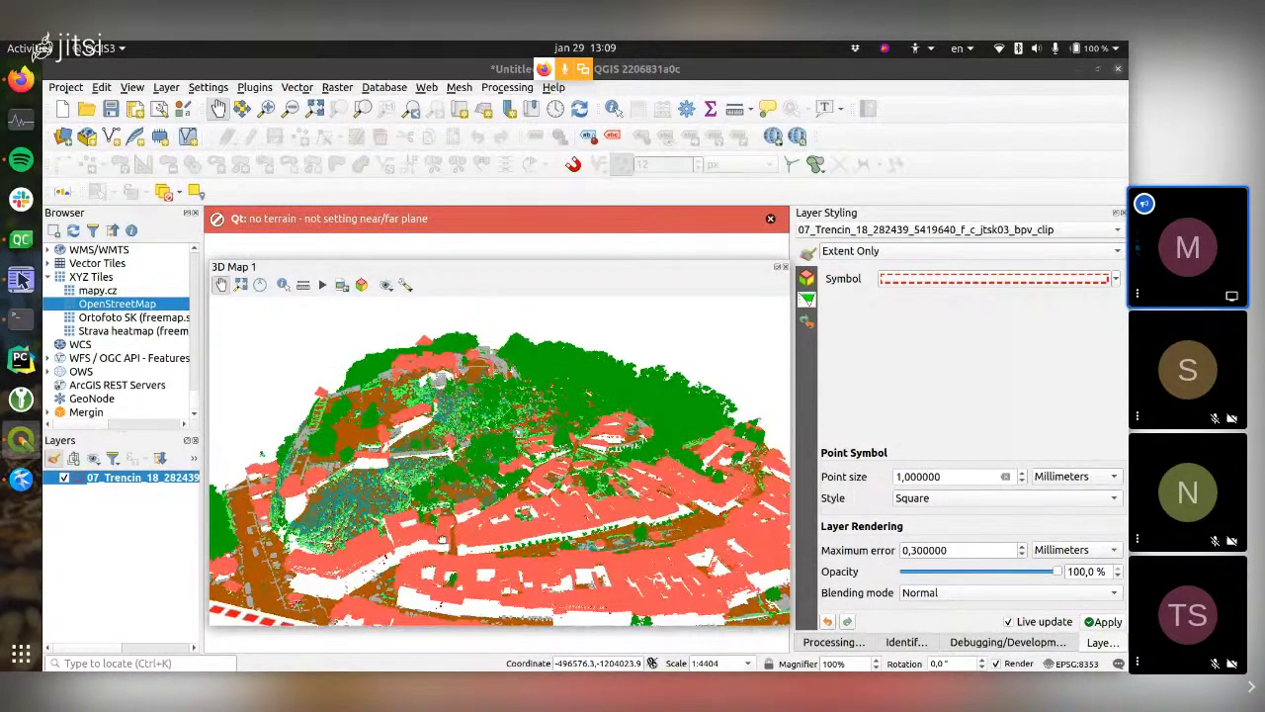
- Try to change the 07_Trencin layer's 3D rendering from Classification to Attribute by Ramp
click(808, 278)
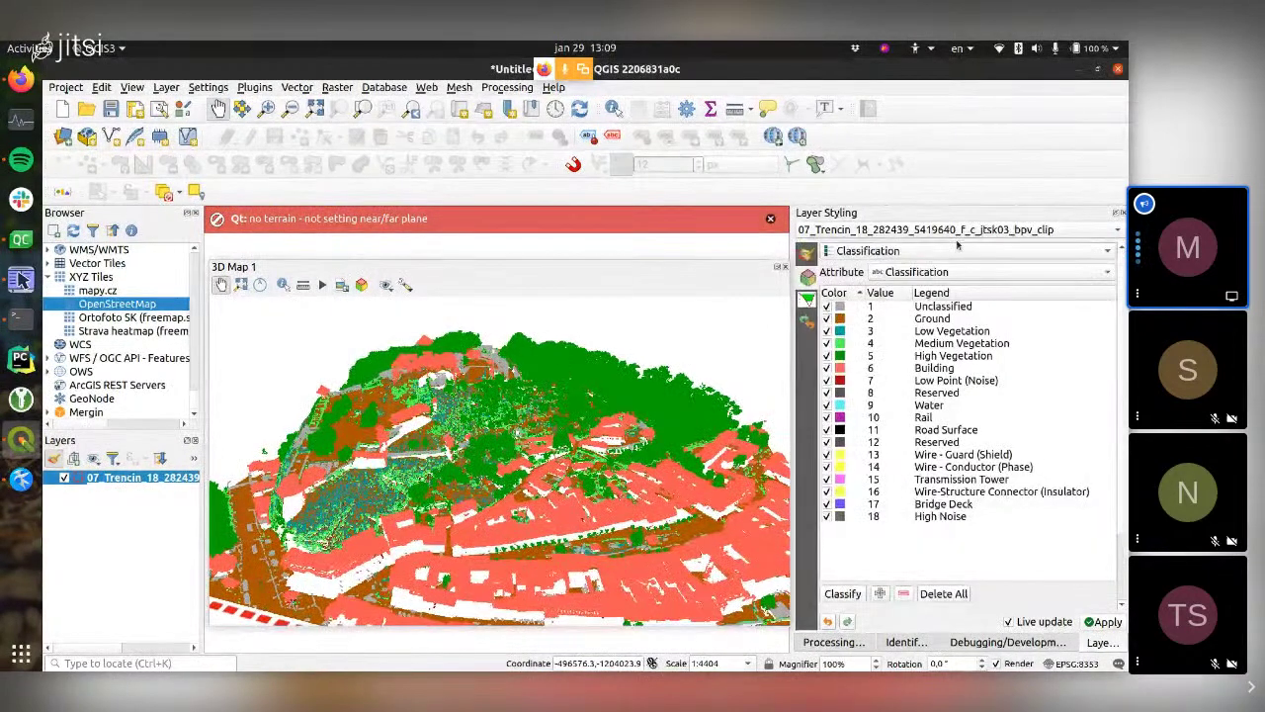
click(954, 251)
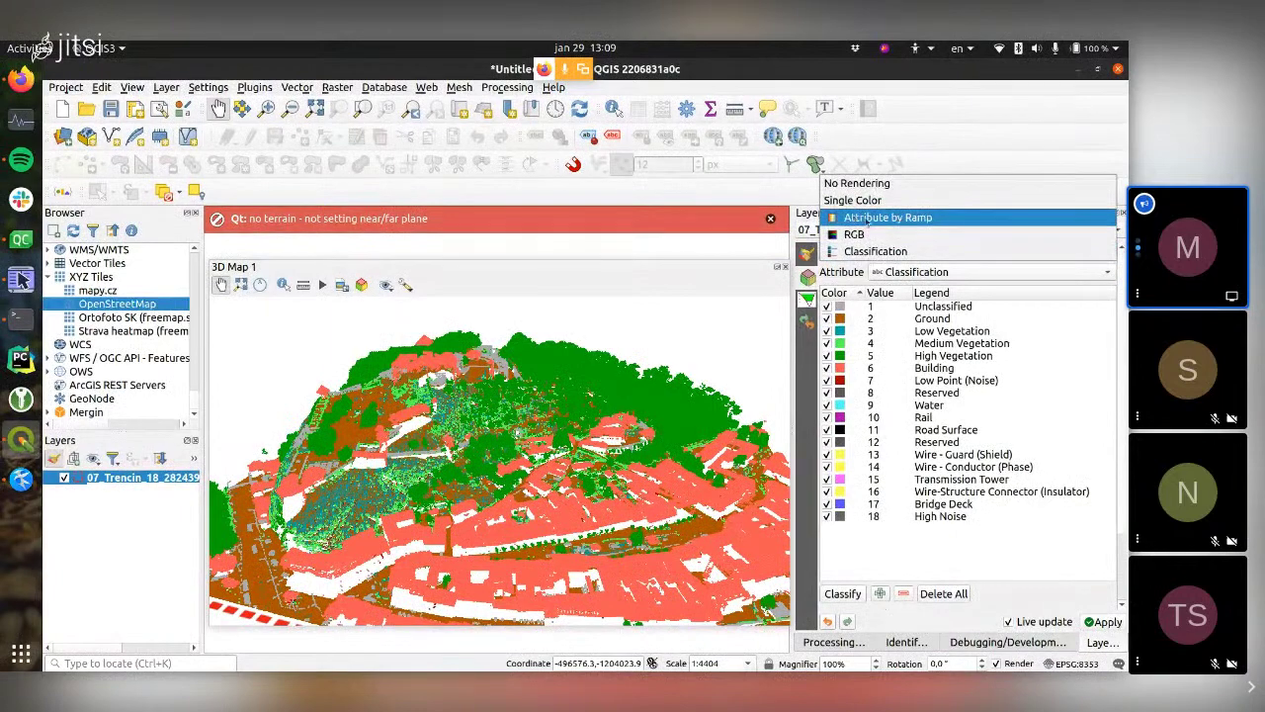
click(875, 218)
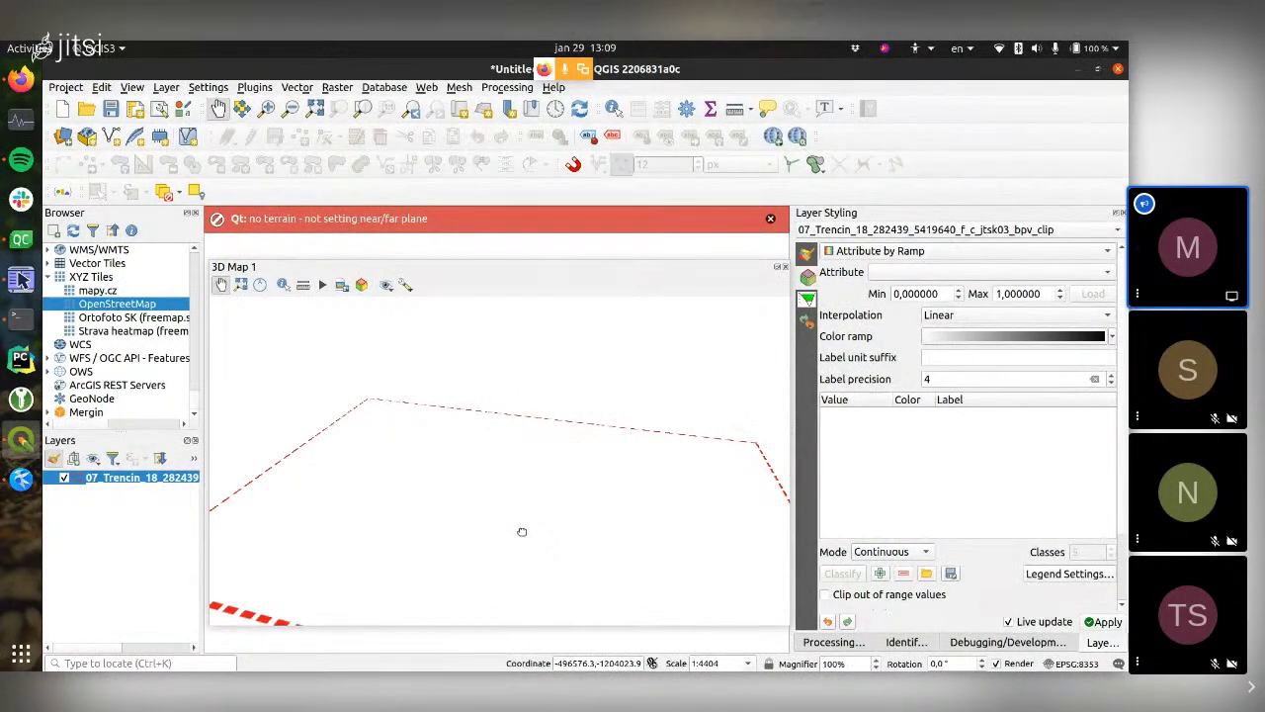
- Switch to Konsole and relaunch QGIS from the build directory
key(alt+Tab)
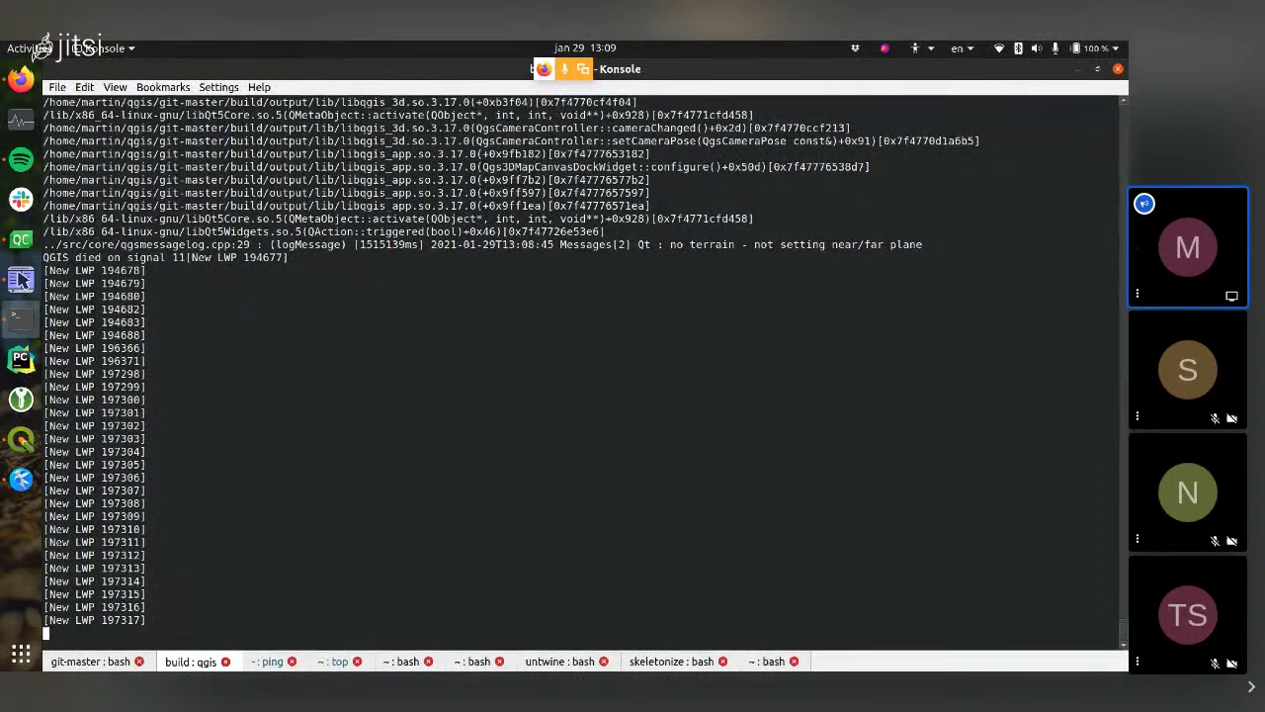
key(ctrl+alt+Down)
key(alt+Tab)
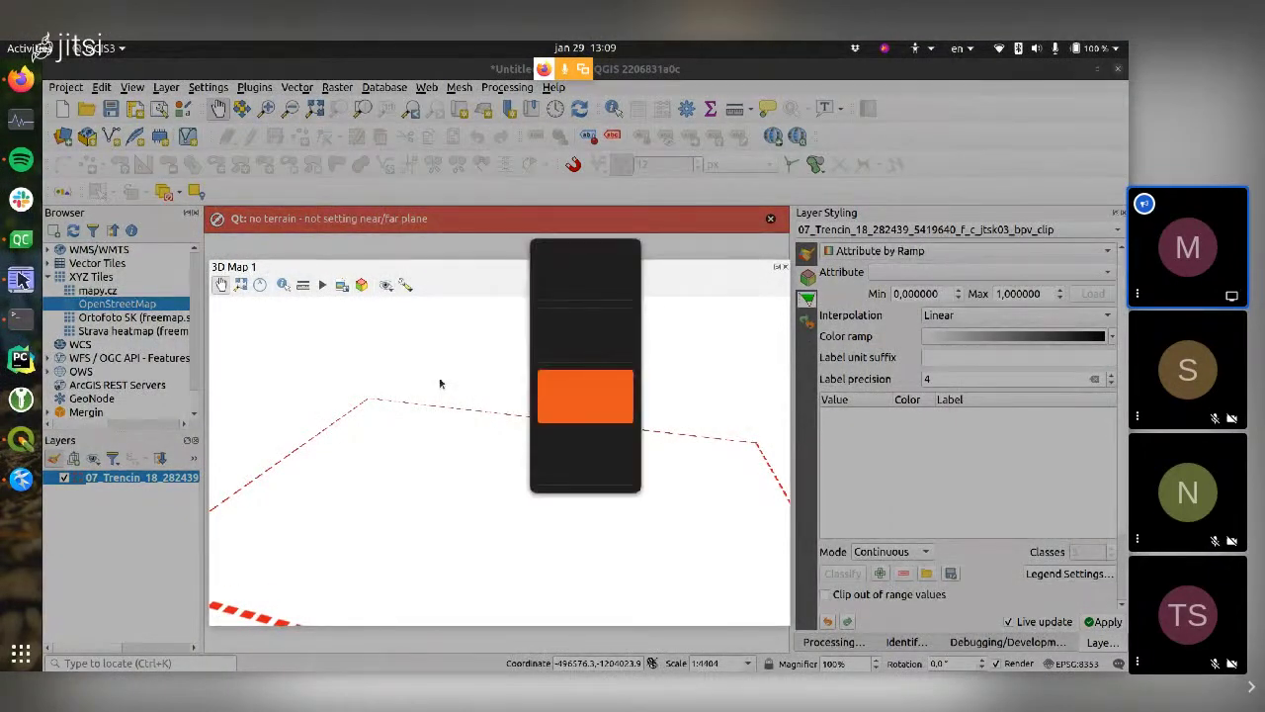
key(alt+Tab)
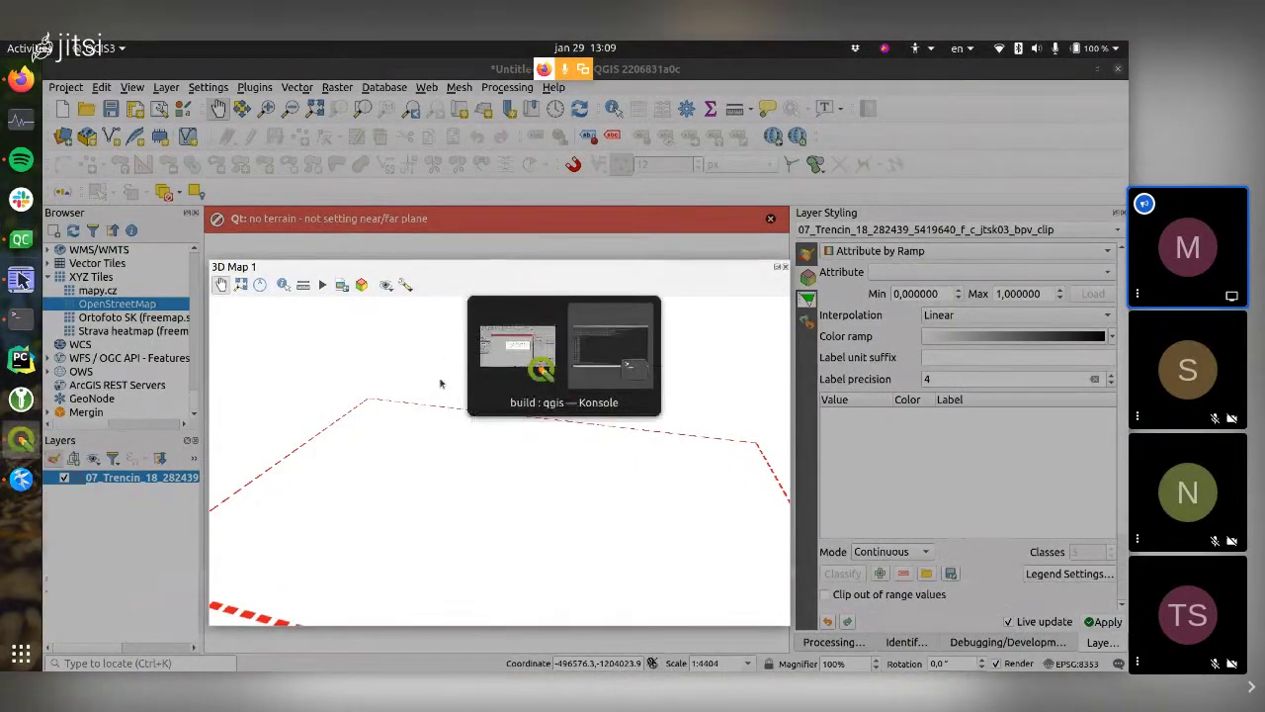
key(alt+Tab)
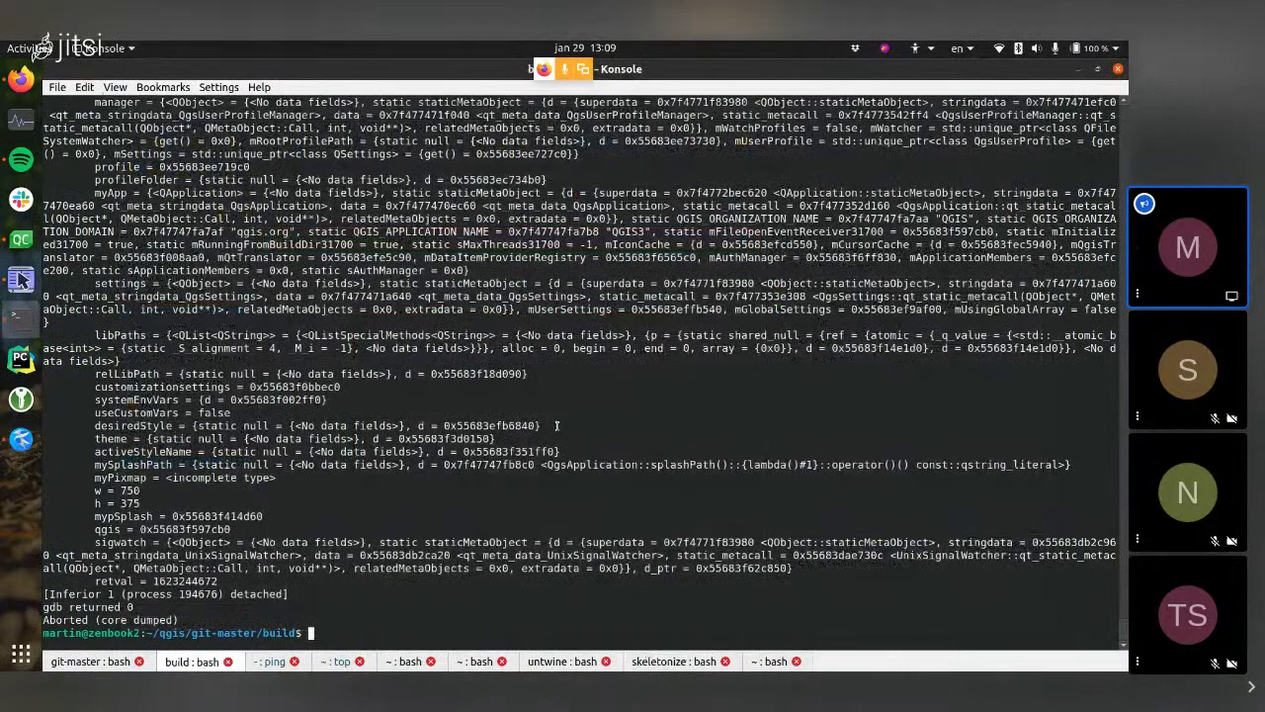
key(Up)
key(Return)
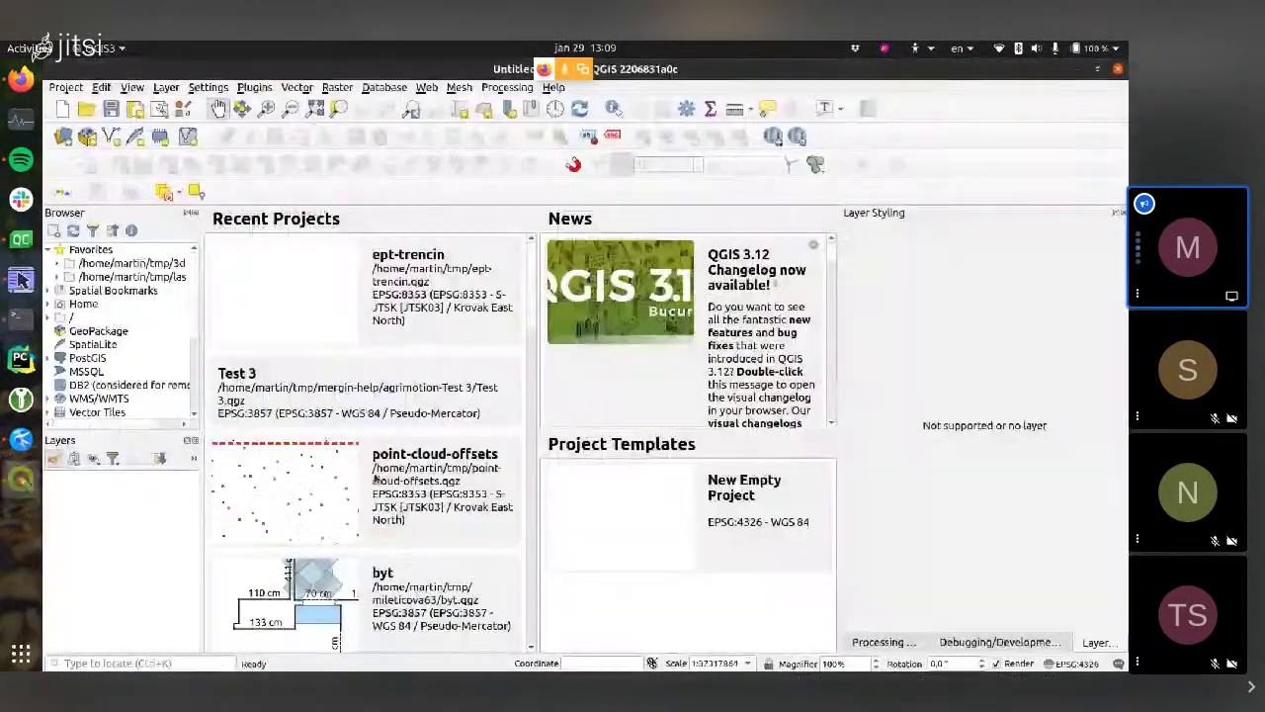
- Switch to Krusader and load the 07_Trencin_18_282439_5419640_f_c_jtsk03_bpv_clip.laz file from the tn-hrad folder into QGIS
key(alt+Tab)
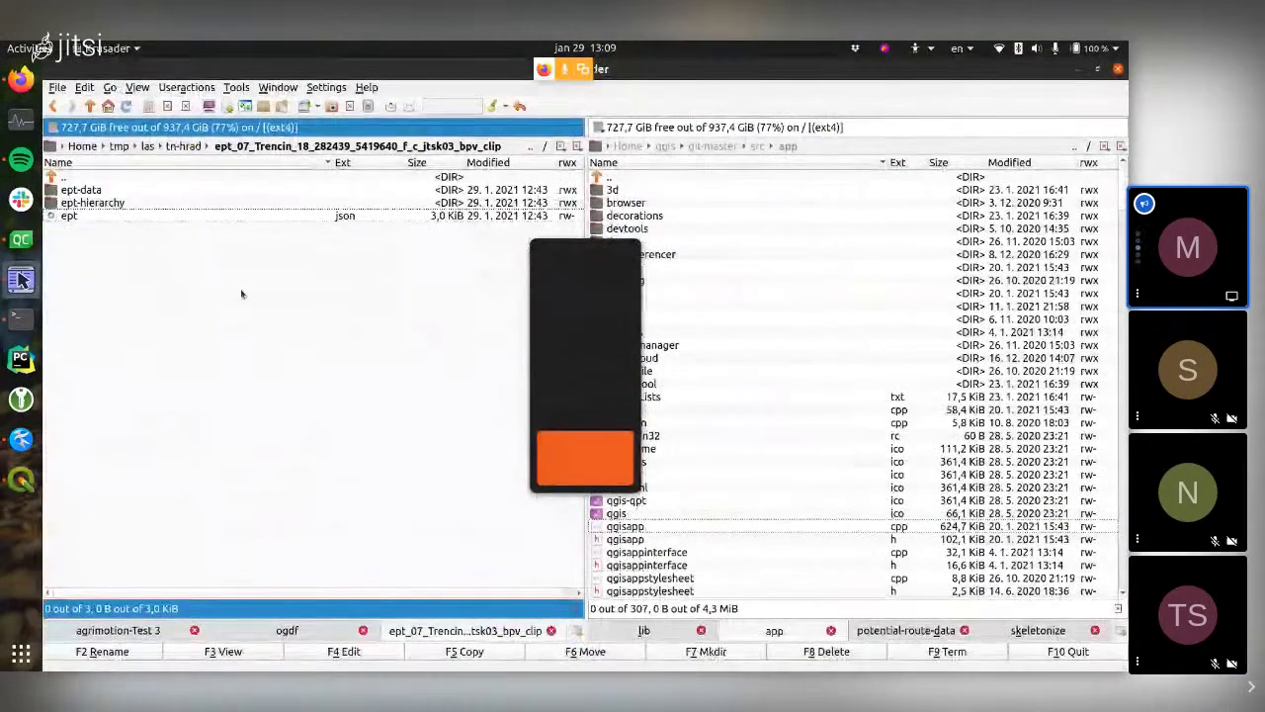
key(BackSpace)
click(205, 254)
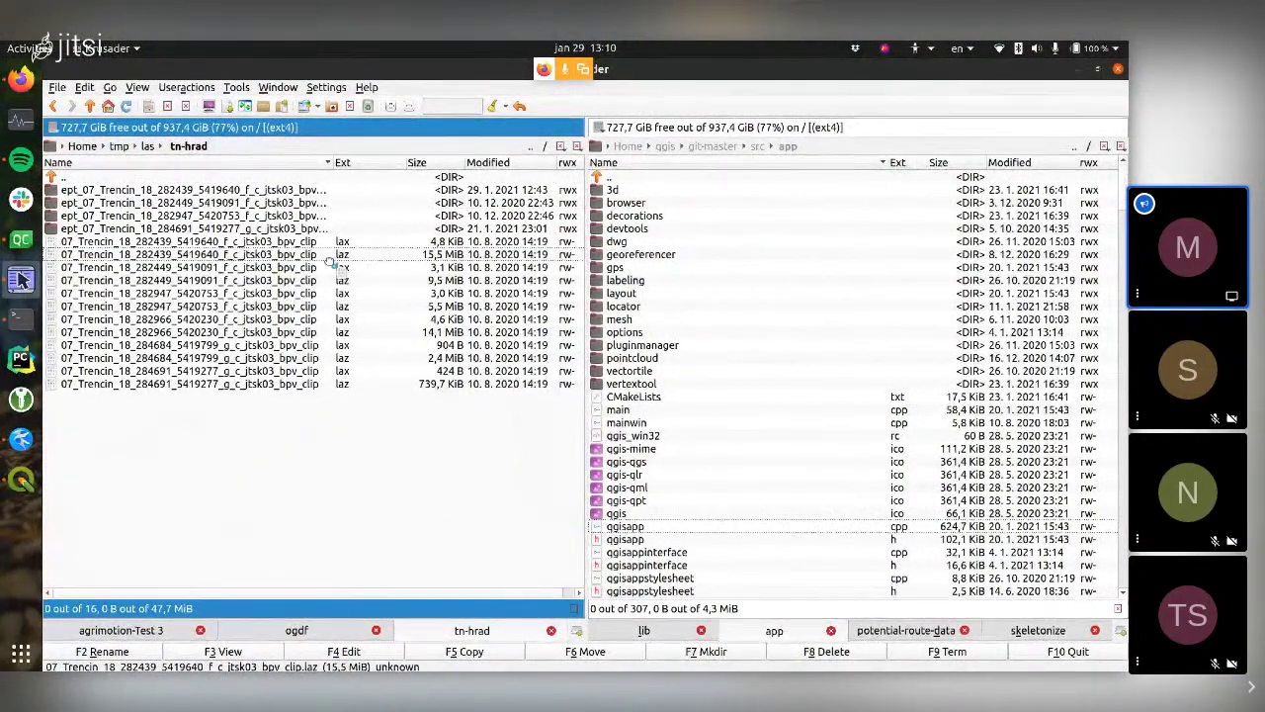
key(alt+Tab)
drag(426, 406, 426, 406)
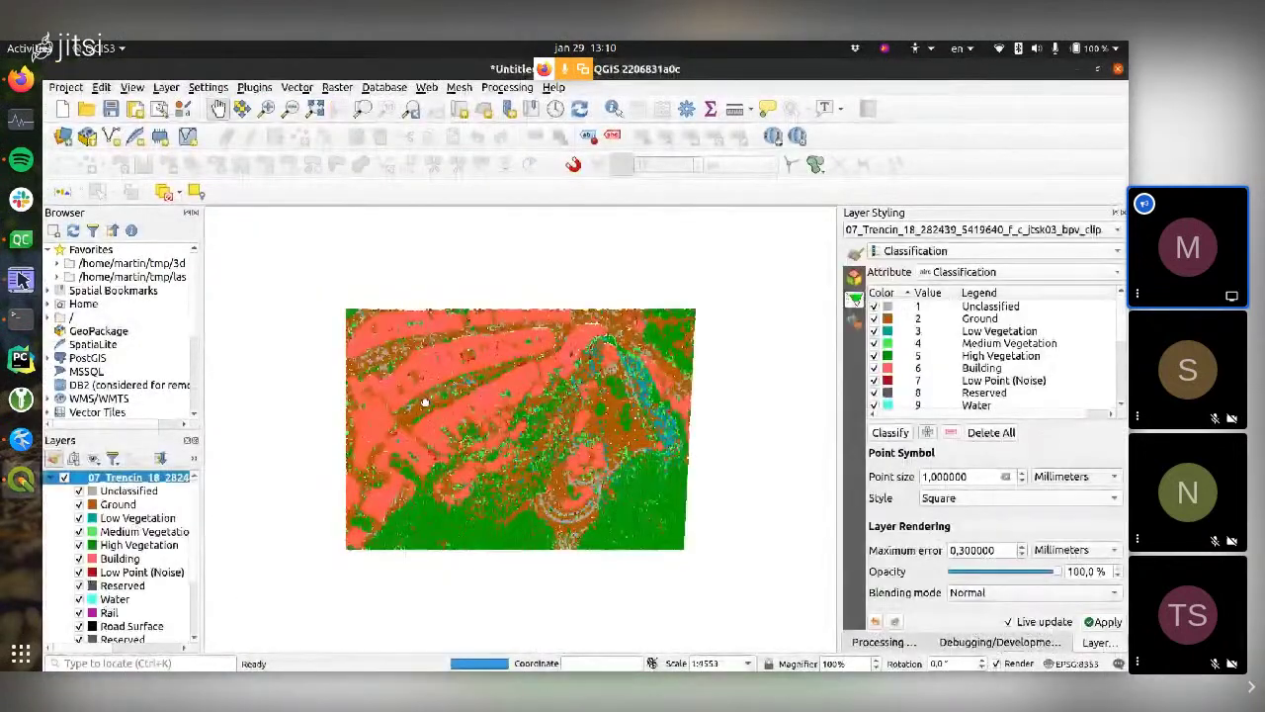
- Set the 07_Trencin layer's 3D rendering to Attribute by Ramp using the Z attribute and the Viridis color ramp
scroll(929, 251, up, 4)
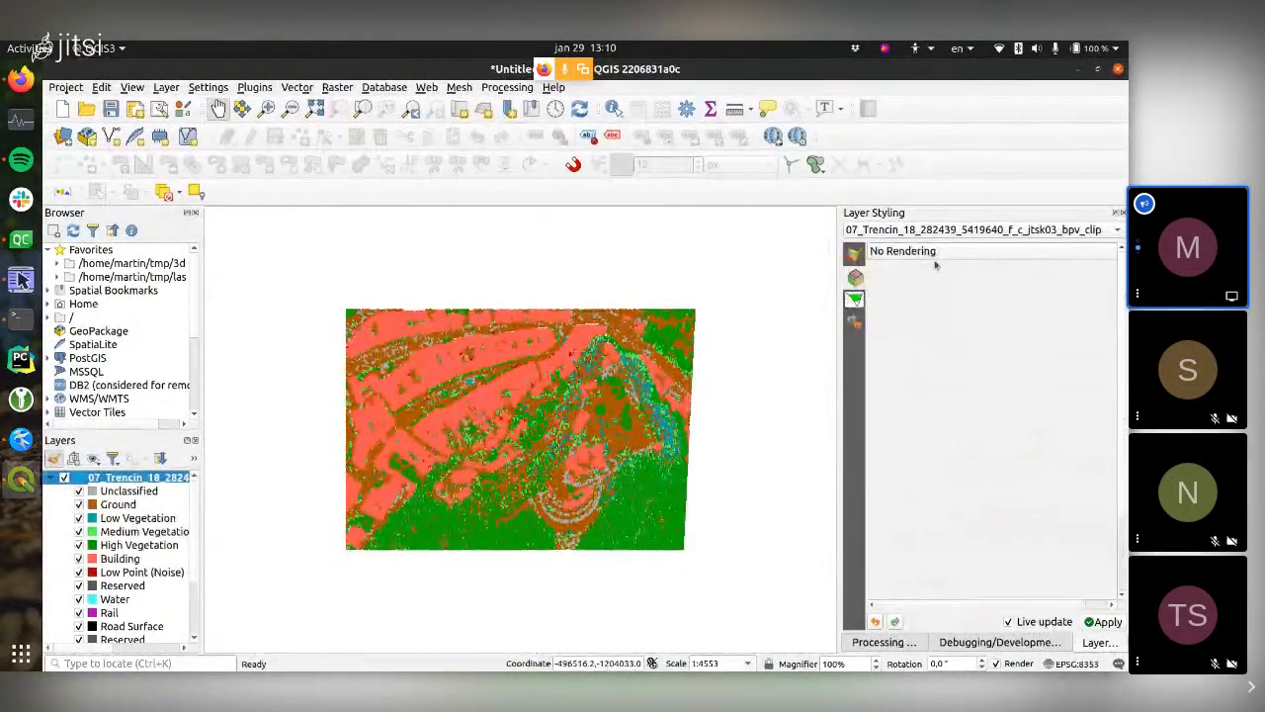
click(919, 253)
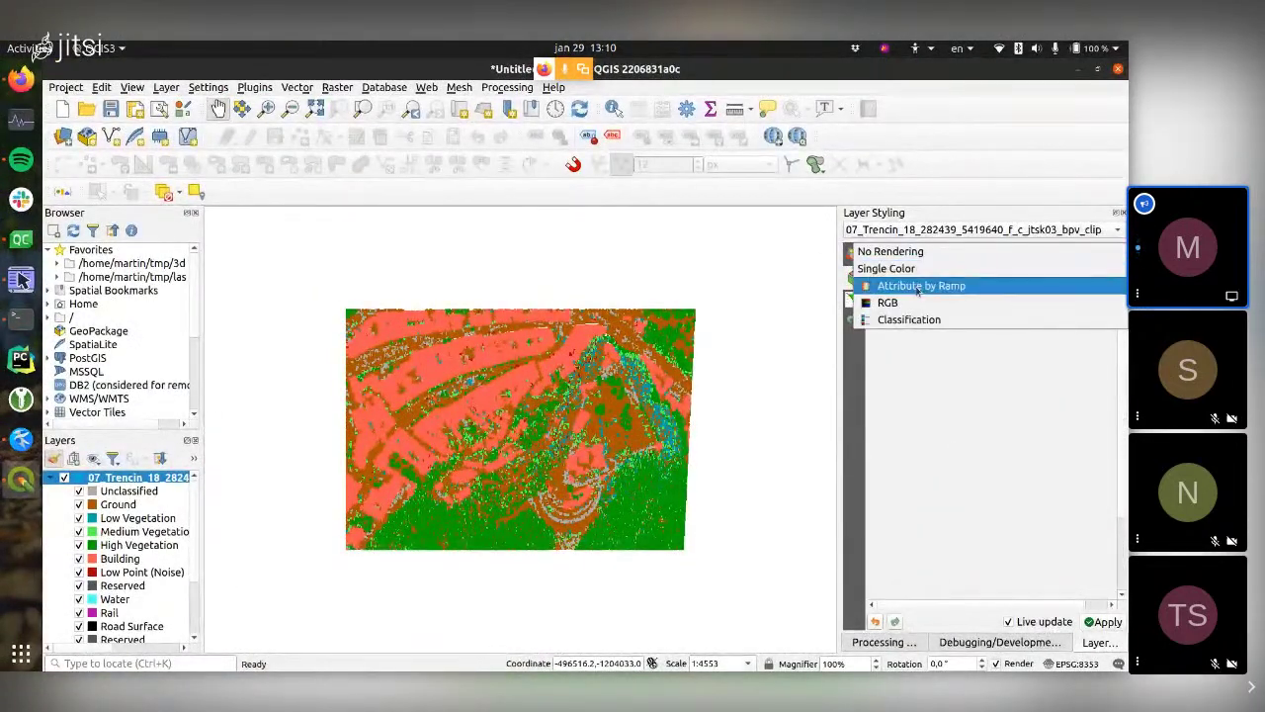
click(917, 286)
click(947, 274)
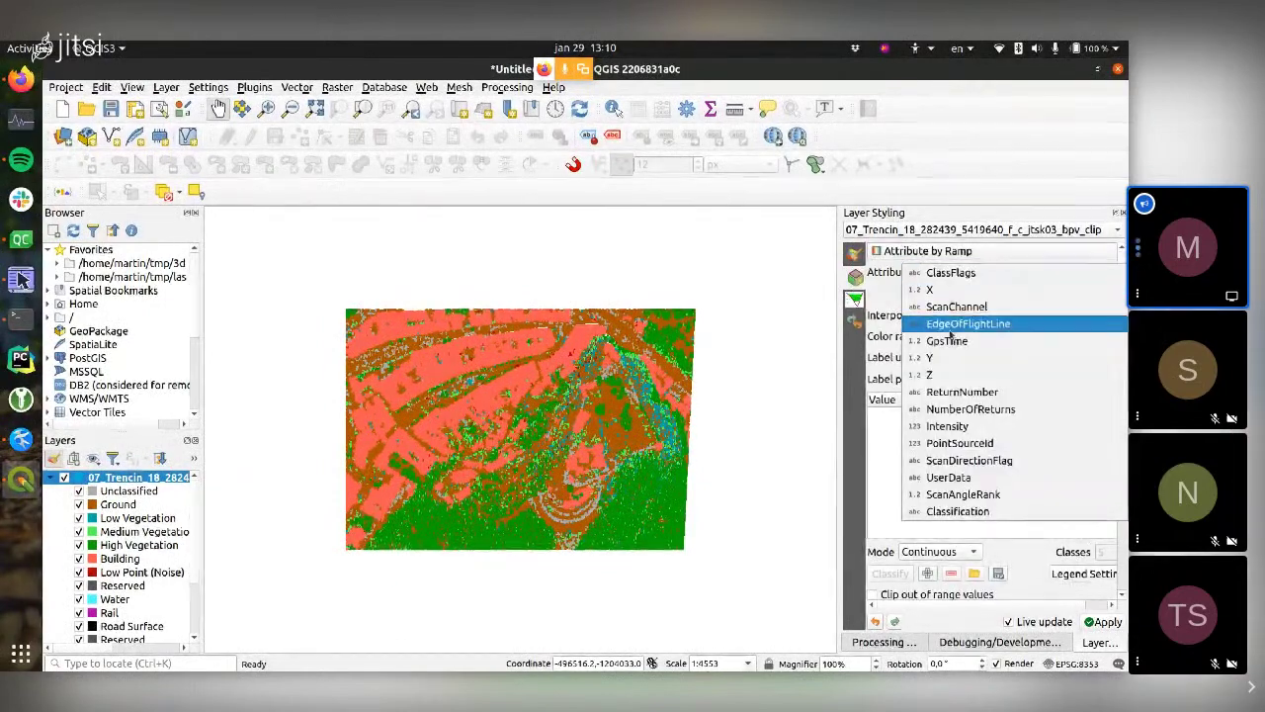
click(946, 381)
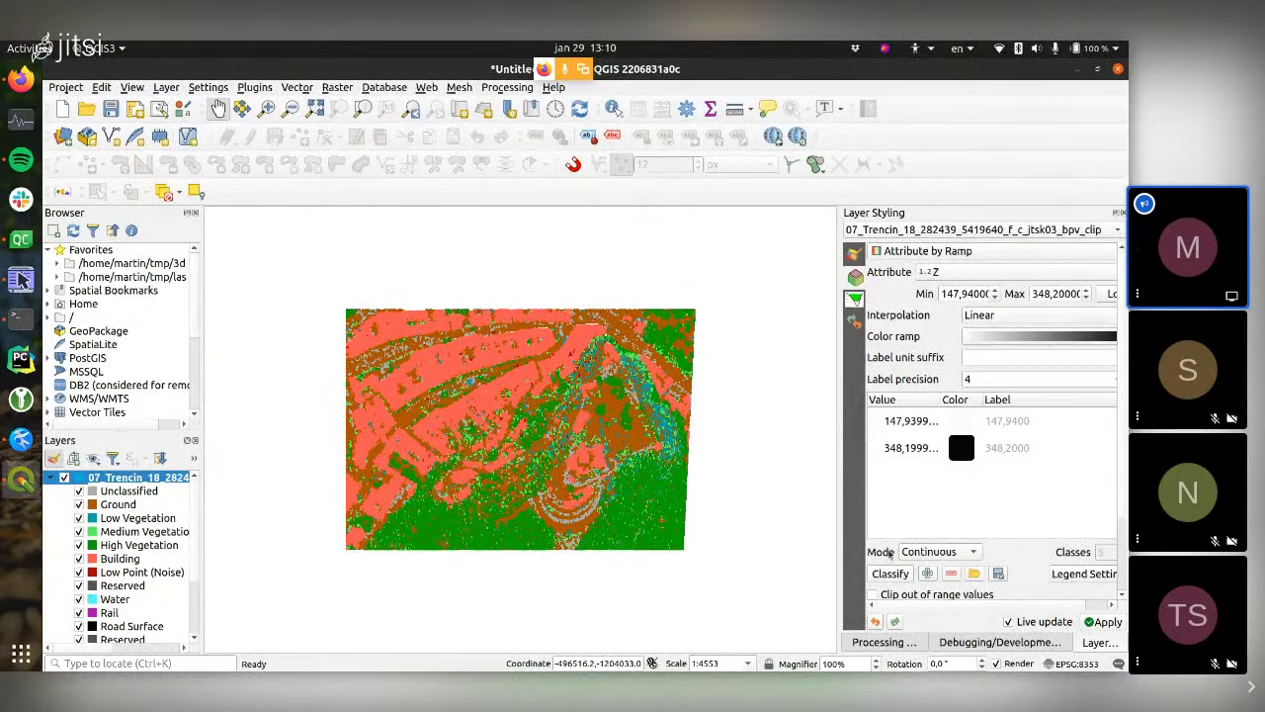
scroll(922, 594, right, 2)
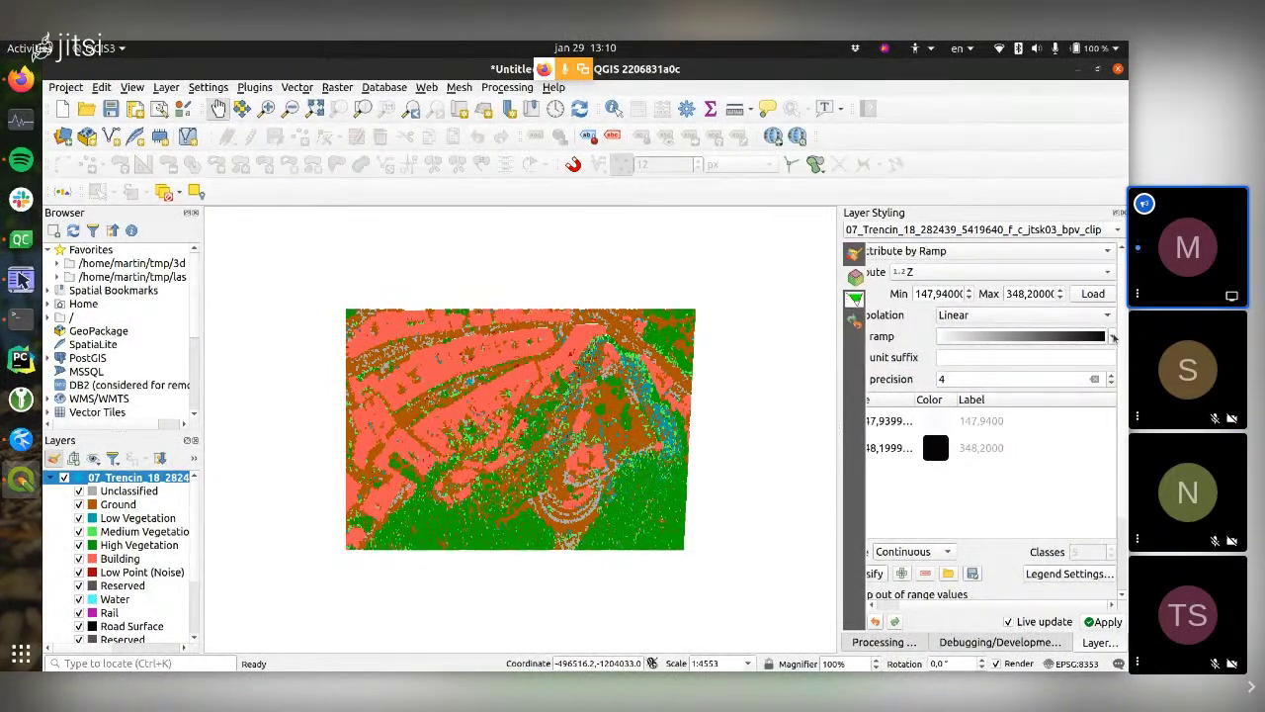
click(1113, 337)
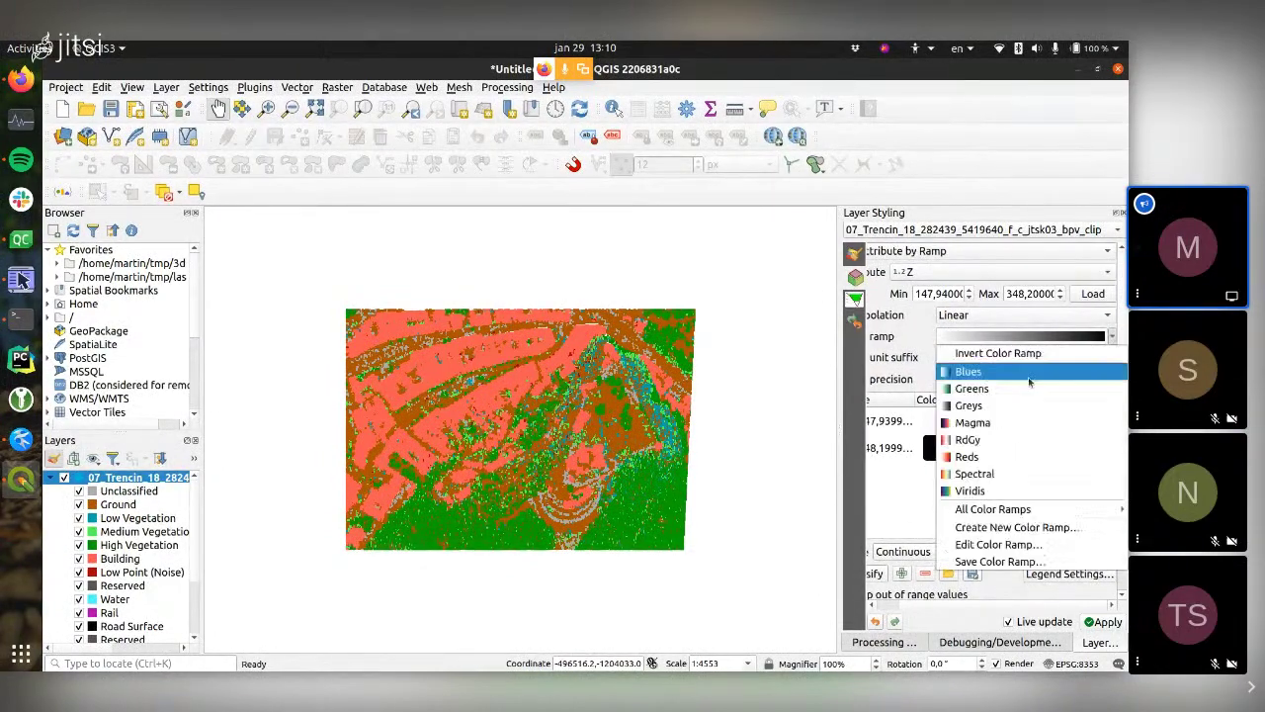
click(974, 490)
- Open a new 3D map view, enlarge its window and inspect the height-colored cloud from a tilted angle
click(132, 87)
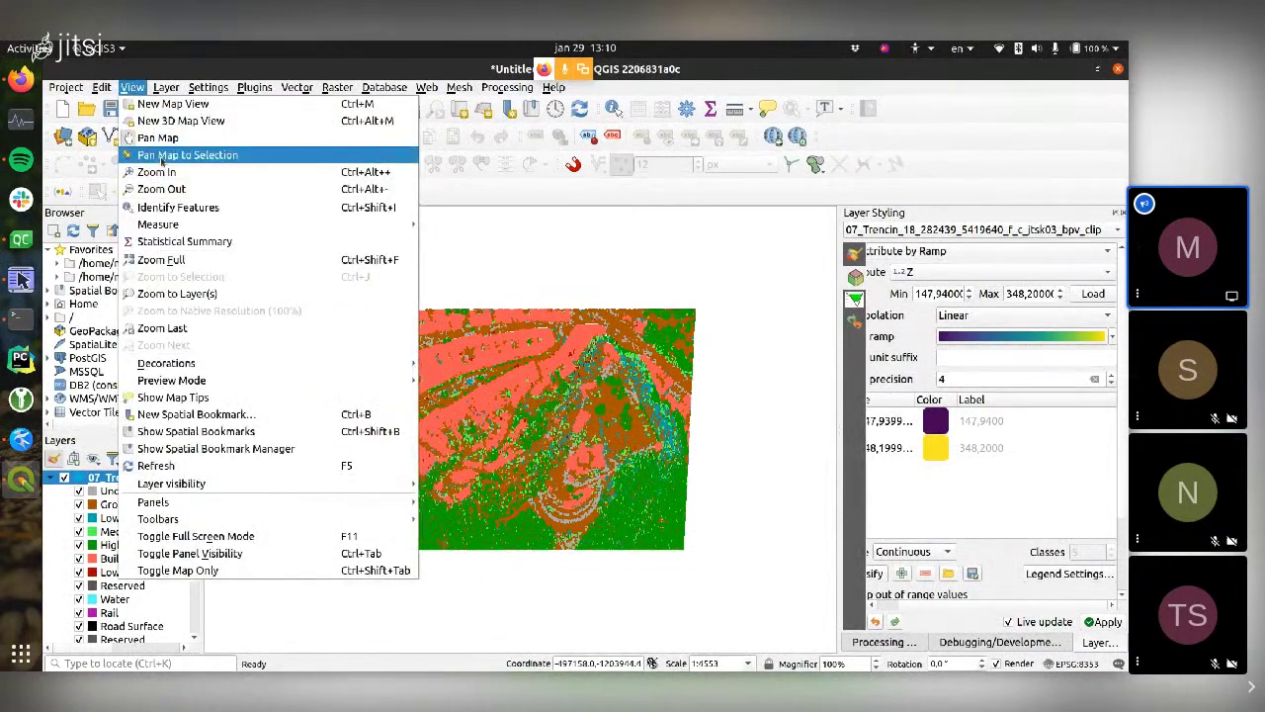
click(148, 121)
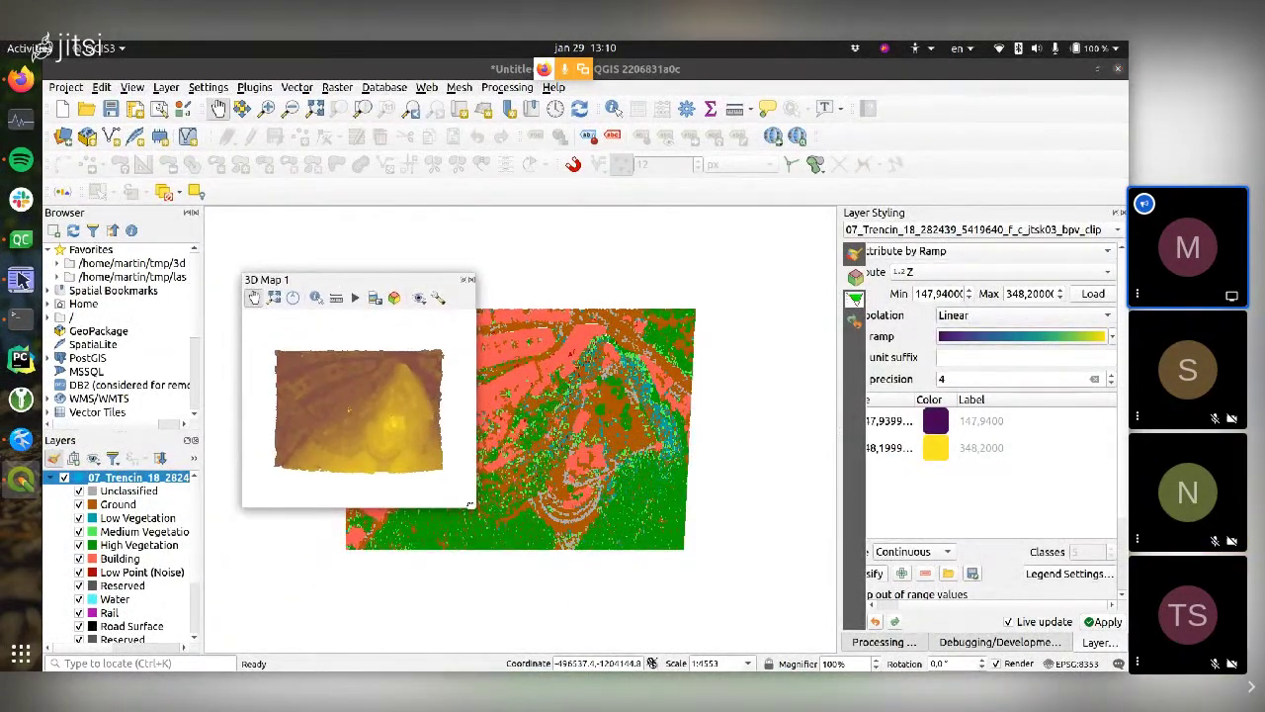
drag(473, 507, 790, 637)
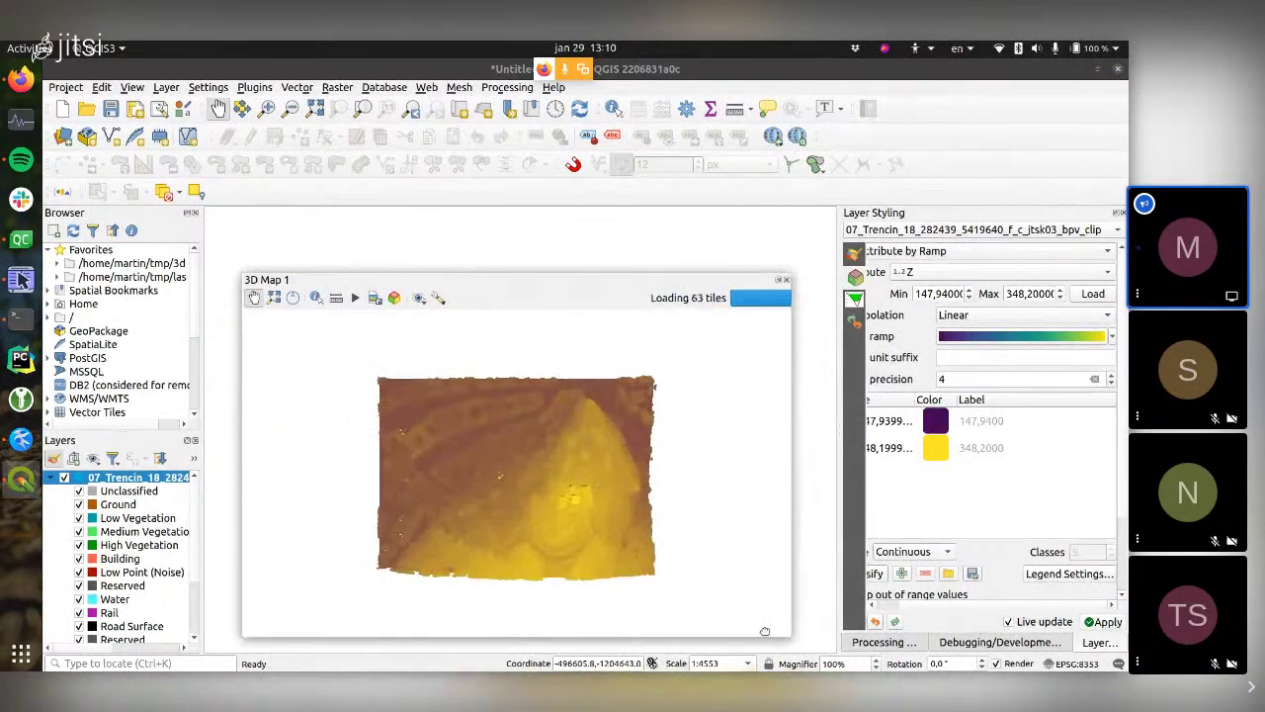
drag(513, 490, 635, 526)
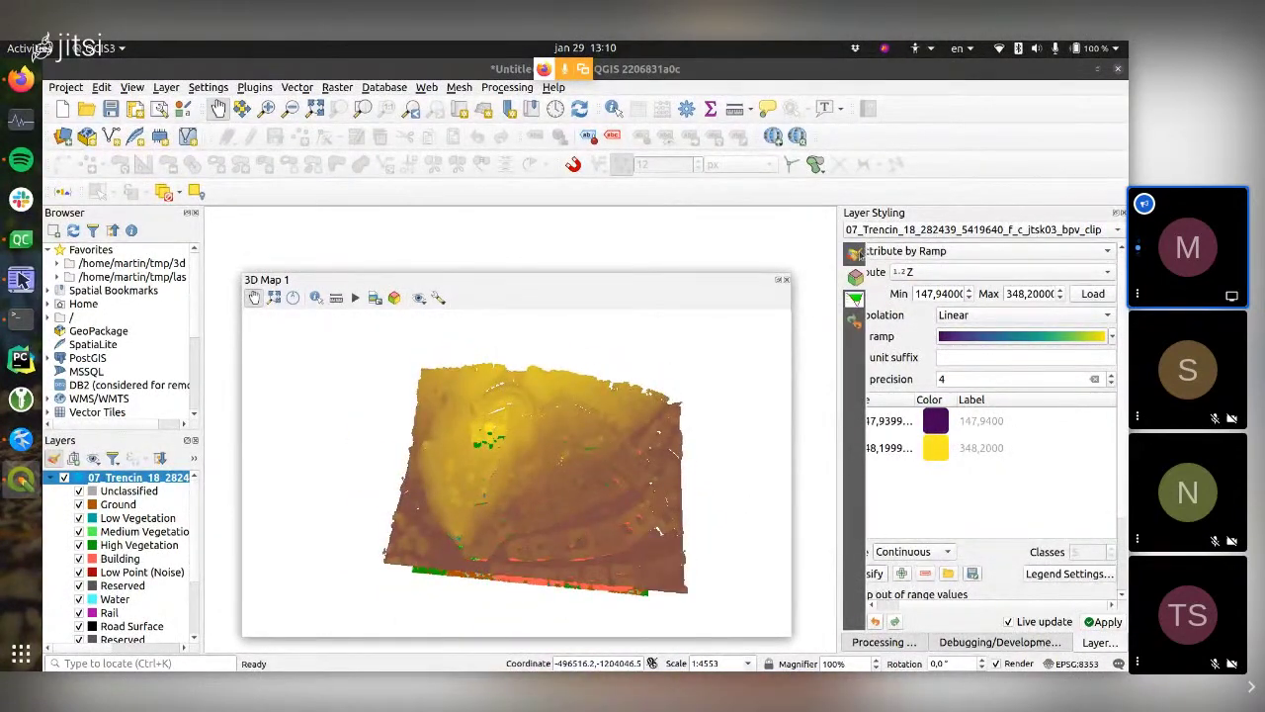
- Set the 07_Trencin layer's 2D renderer to Extent Only and inspect the height-colored cloud up close in the 3D map
click(904, 251)
click(904, 198)
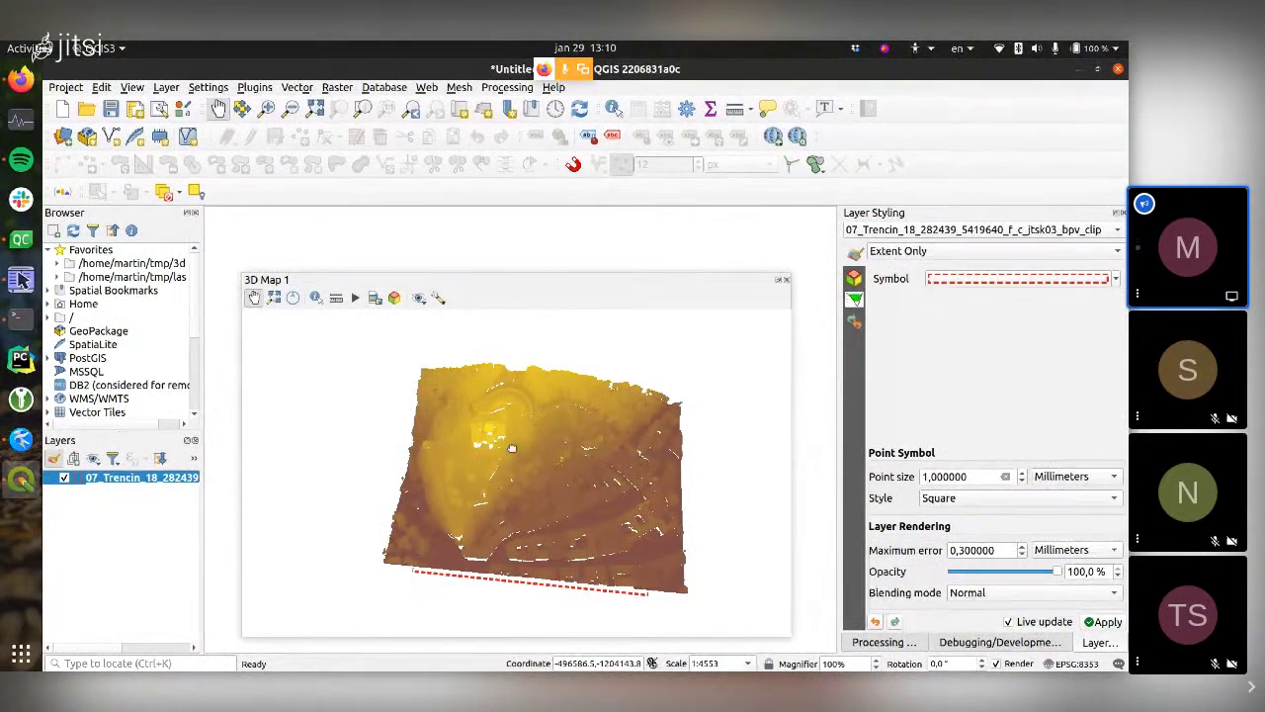
scroll(409, 342, up, 2)
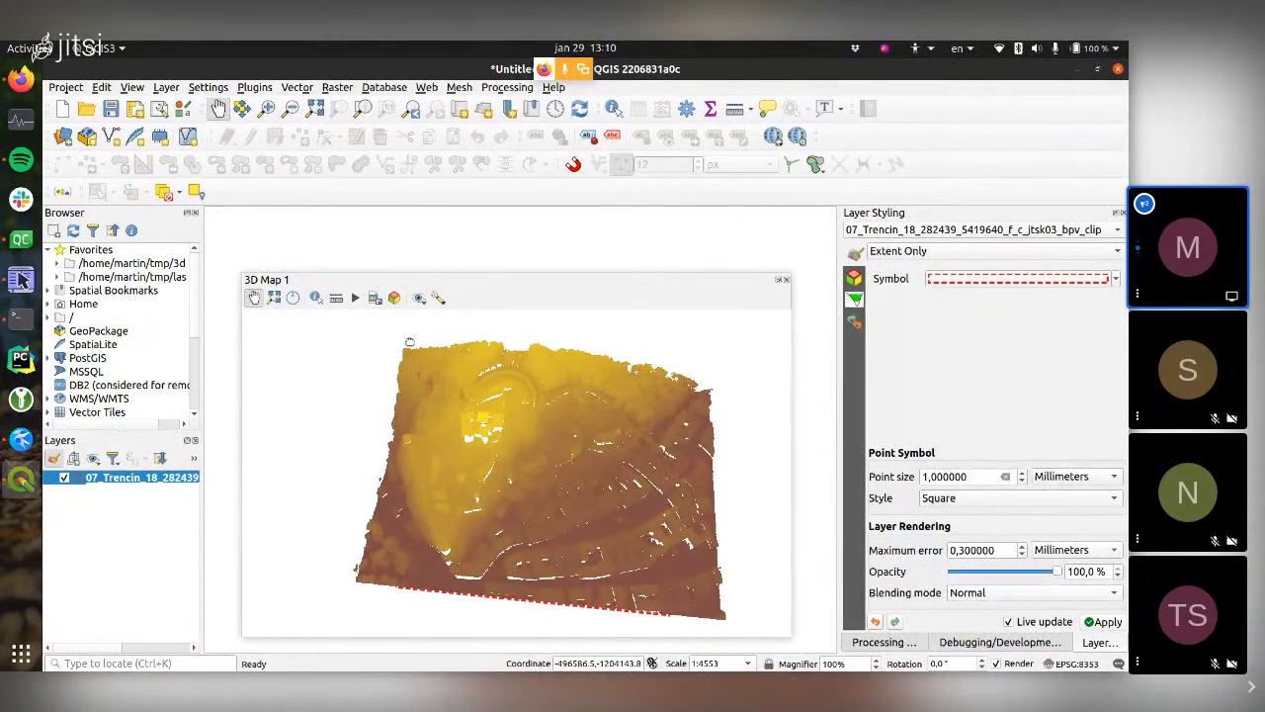
drag(605, 480, 620, 496)
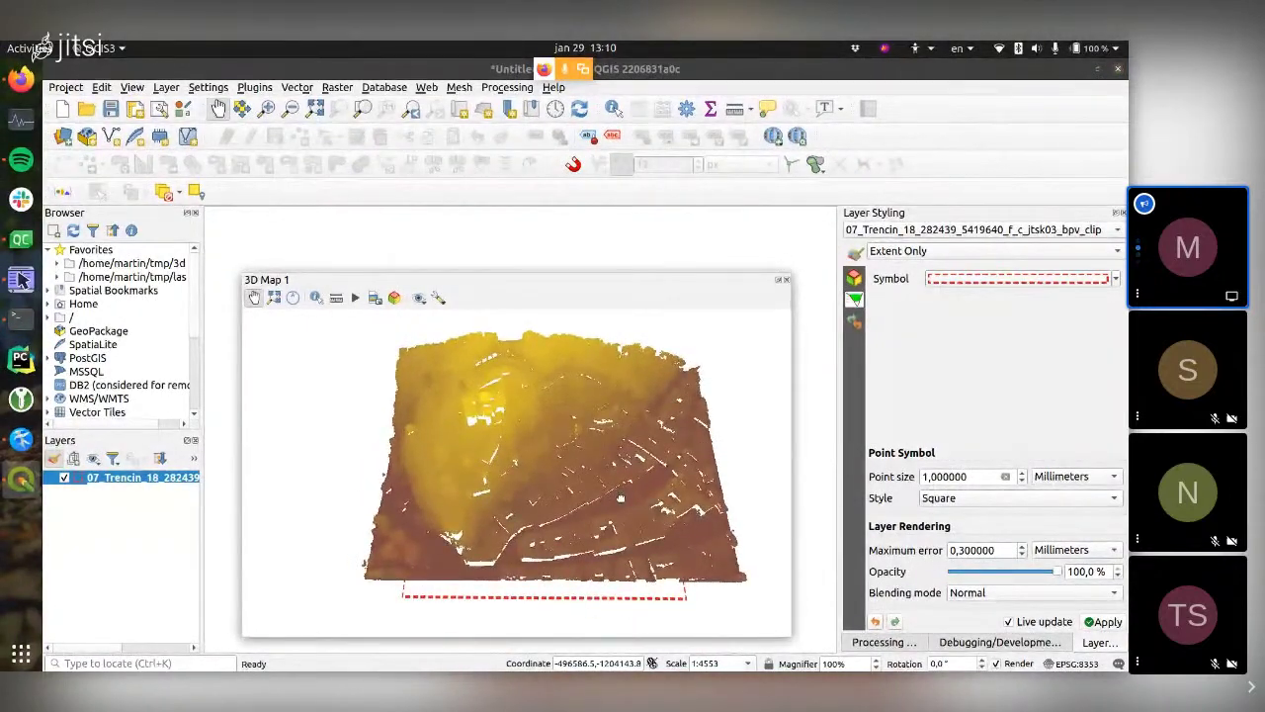
scroll(555, 489, up, 1)
scroll(556, 489, up, 3)
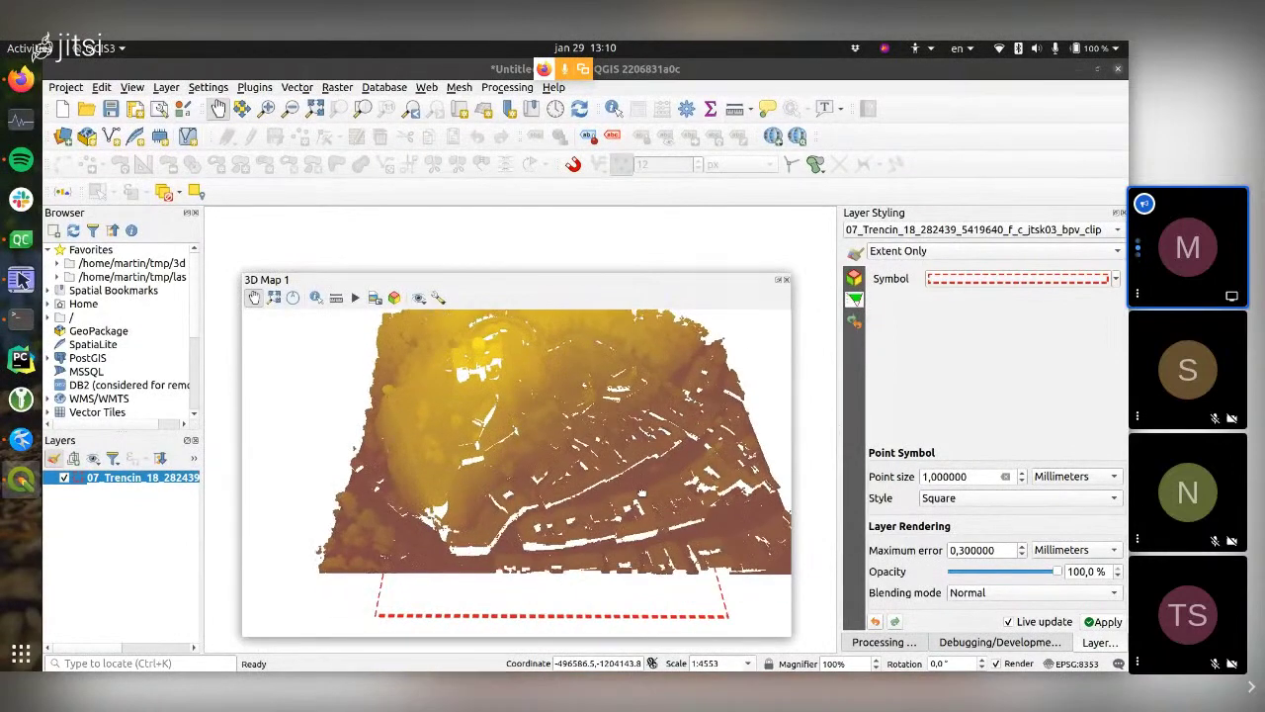
scroll(585, 434, up, 5)
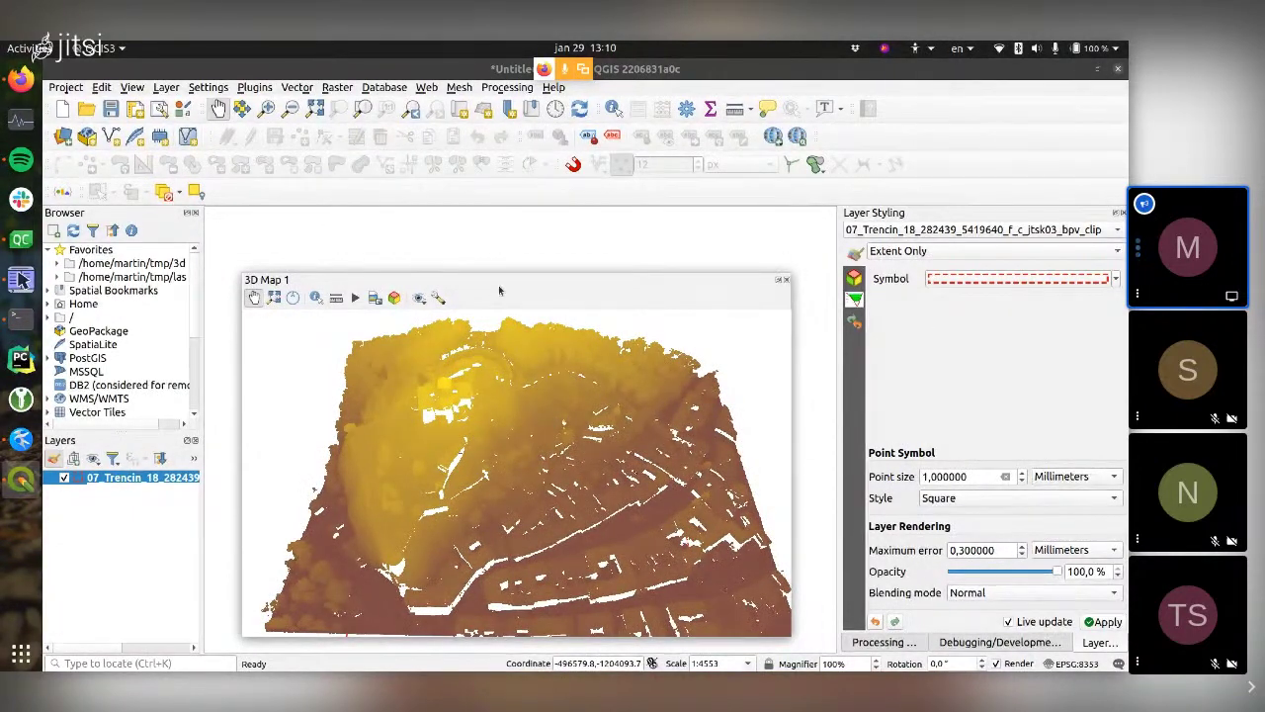
- Turn on Eye Dome Lighting in the 3D map and inspect the castle hill up close
click(440, 297)
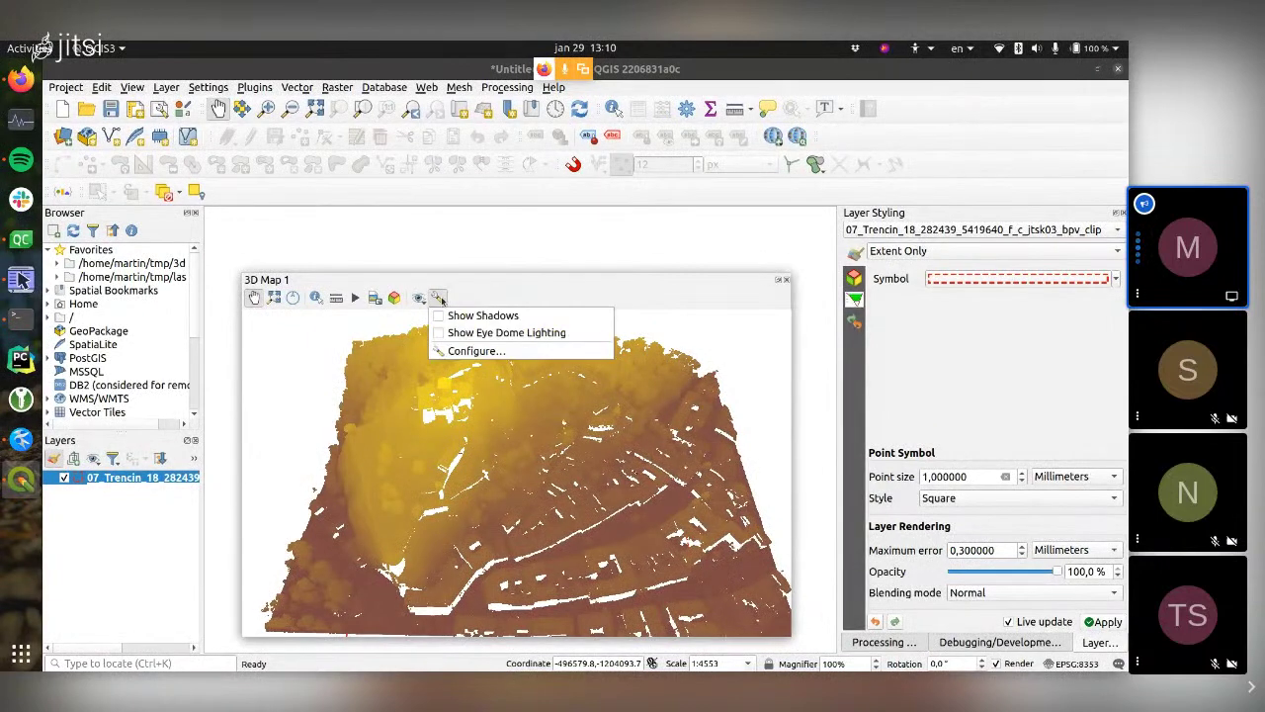
click(544, 334)
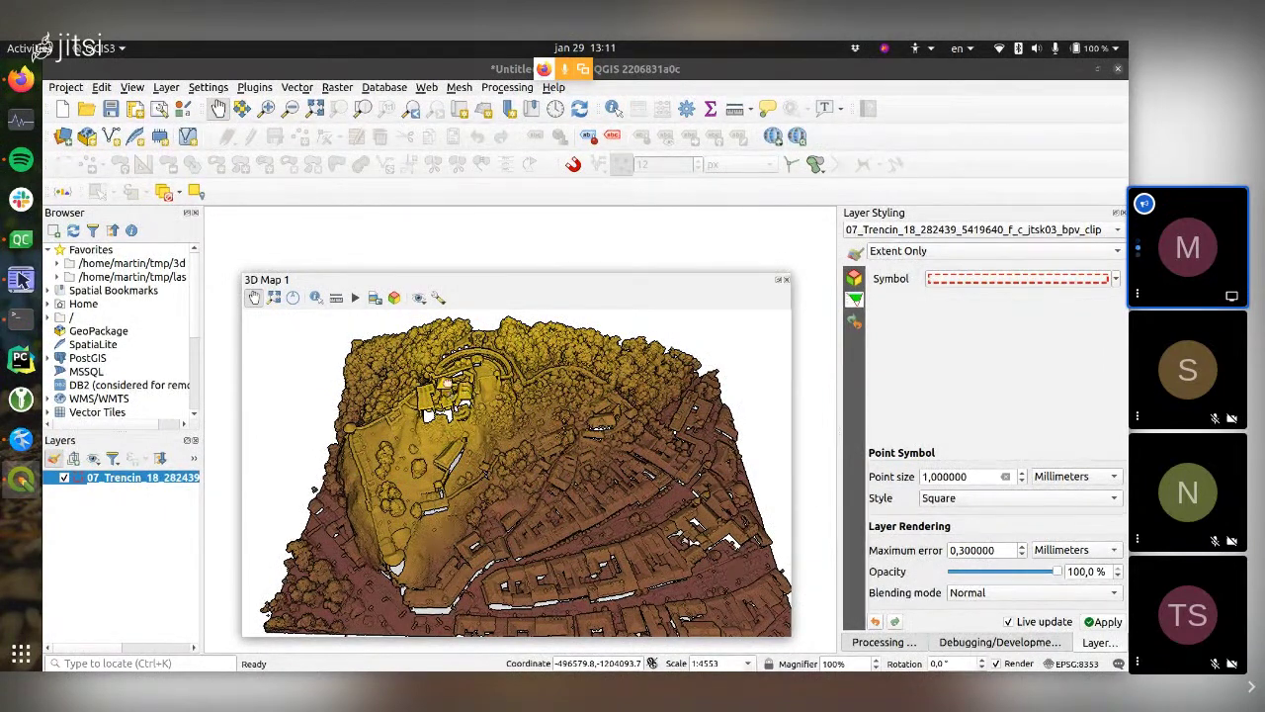
scroll(516, 473, up, 10)
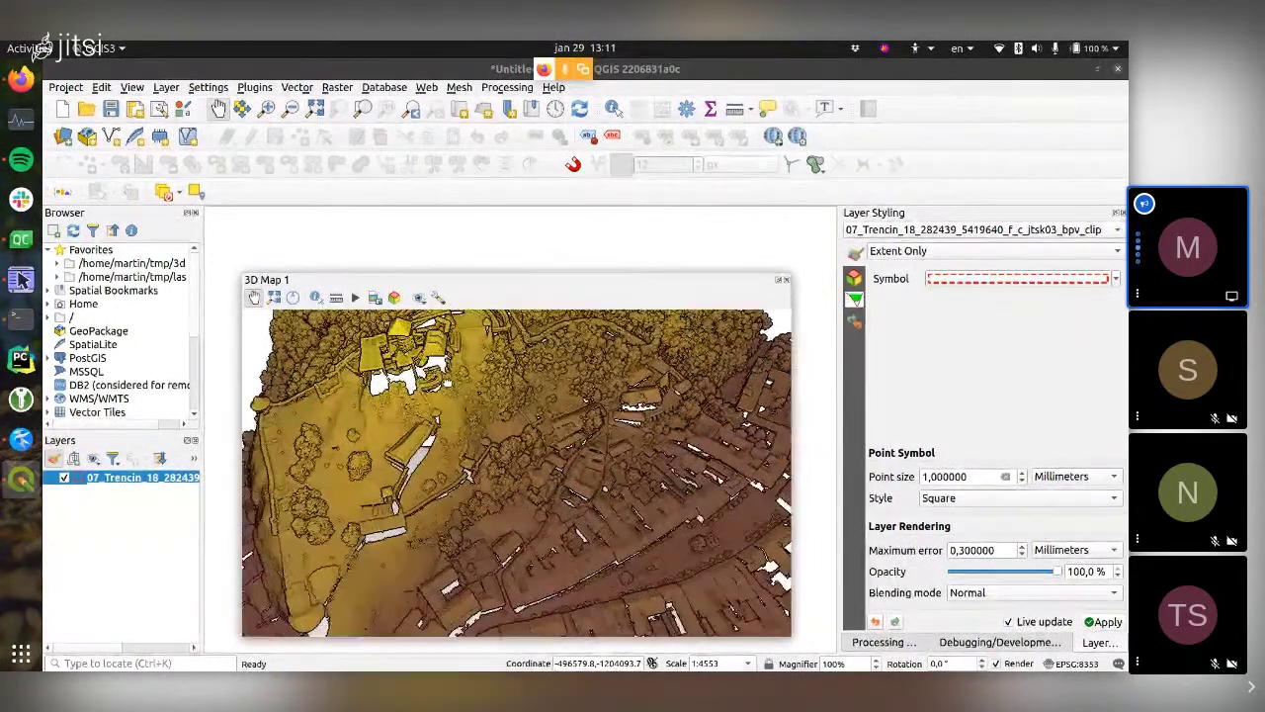
drag(588, 407, 566, 490)
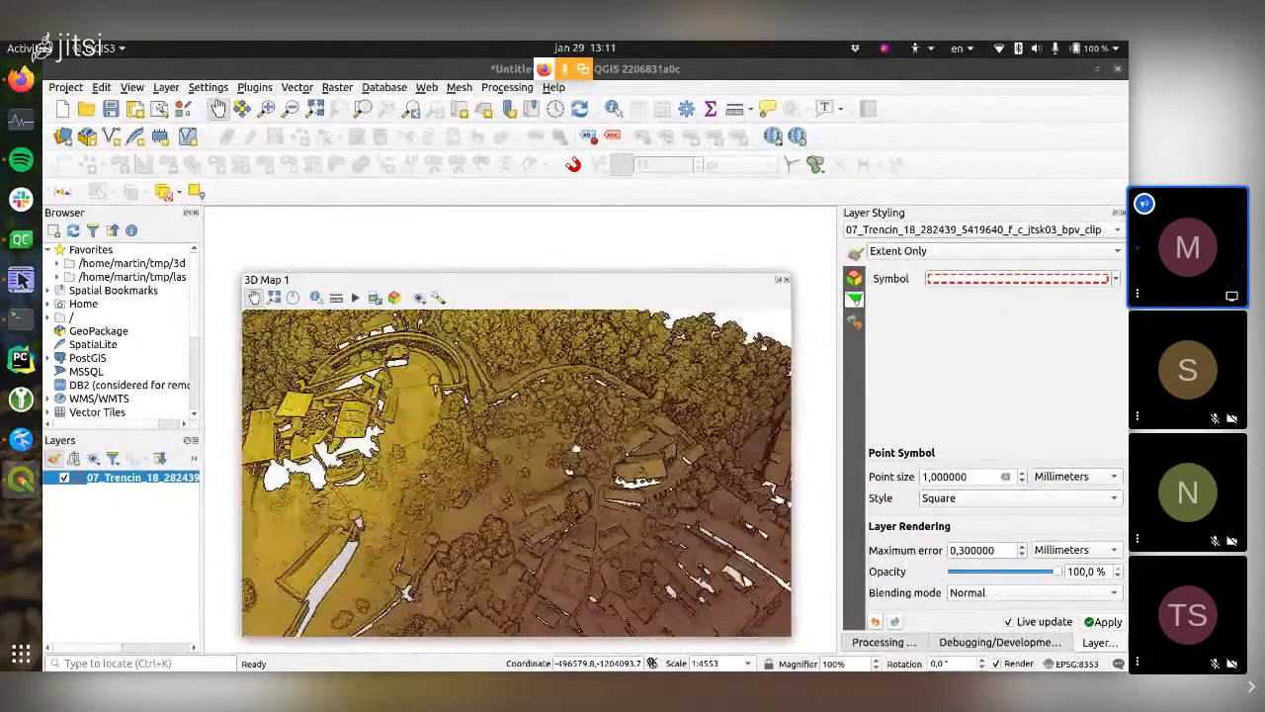
- Switch Eye Dome Lighting off and back on to compare the height-colored cloud with and without it
click(438, 296)
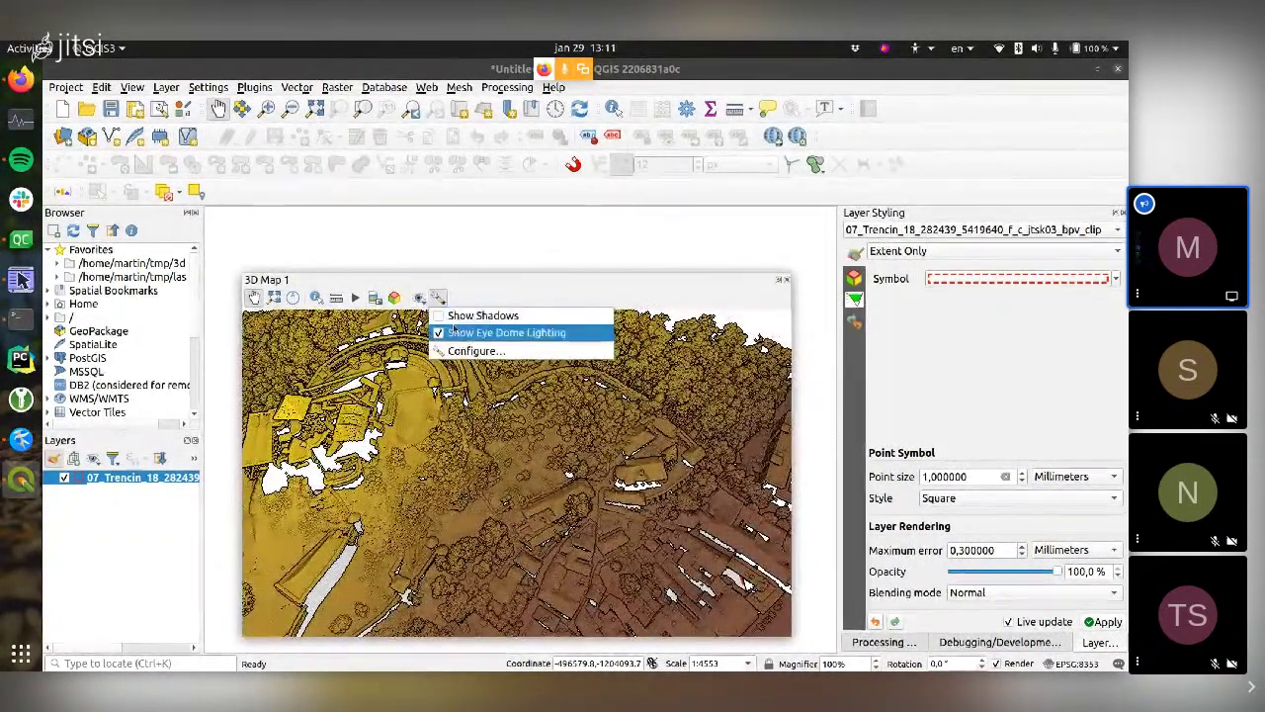
click(454, 329)
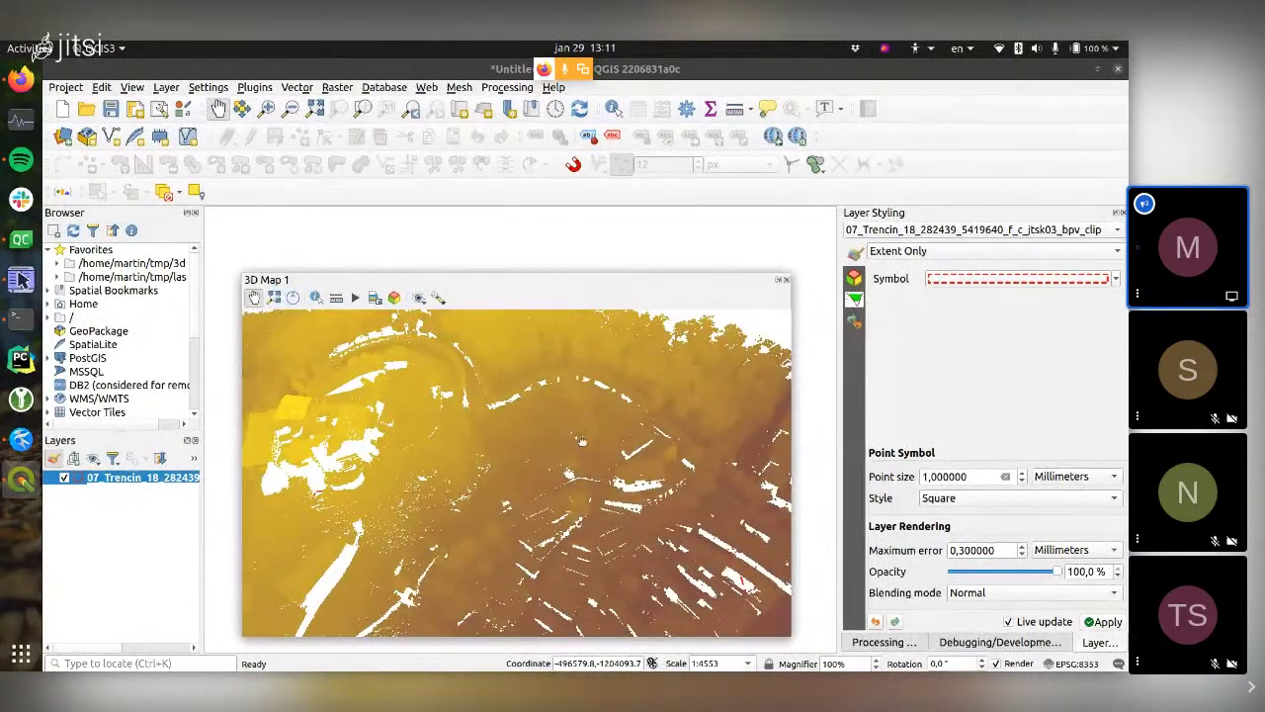
click(439, 298)
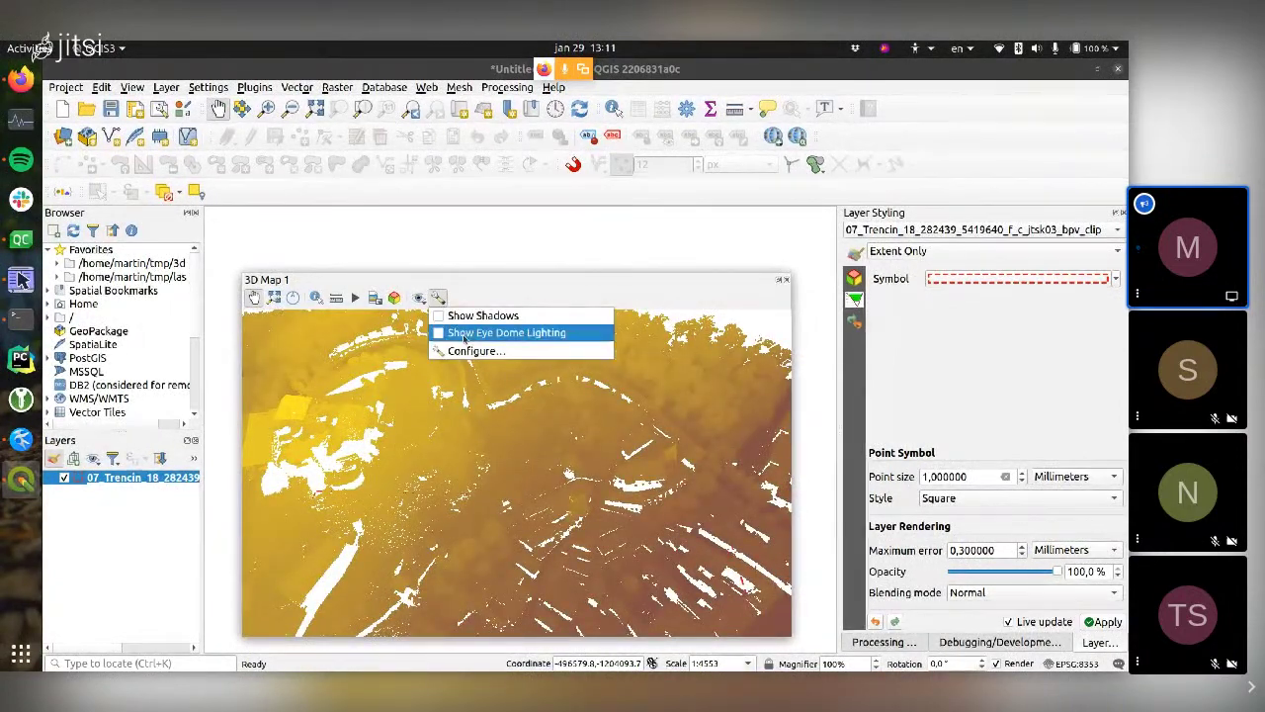
click(454, 332)
- Set the 07_Trencin layer's 3D rendering to Classification
scroll(446, 494, down, 3)
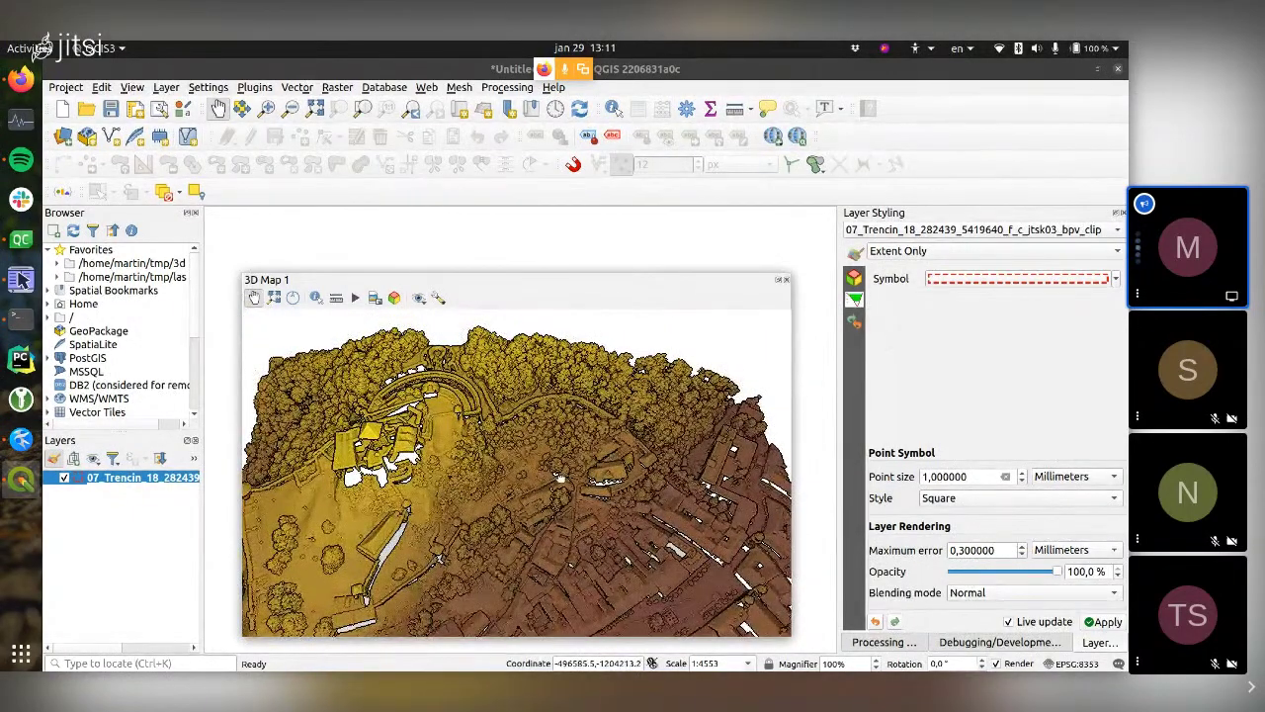
drag(583, 447, 547, 446)
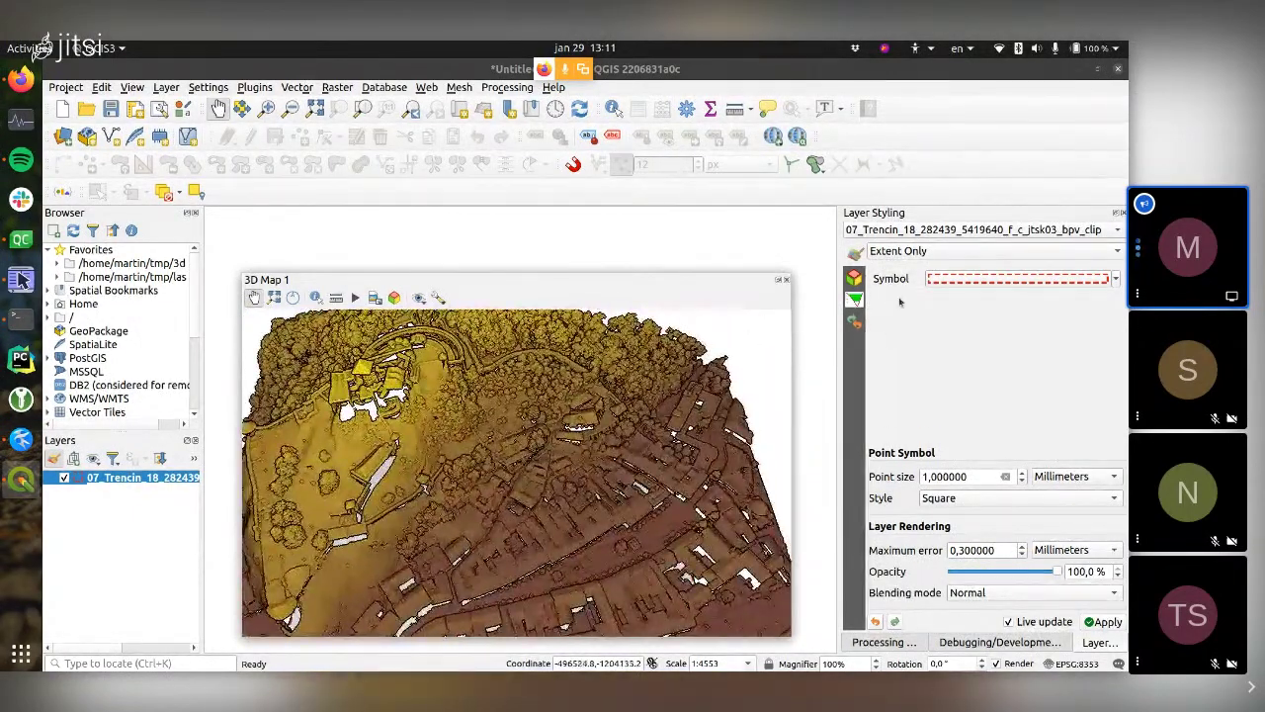
click(854, 297)
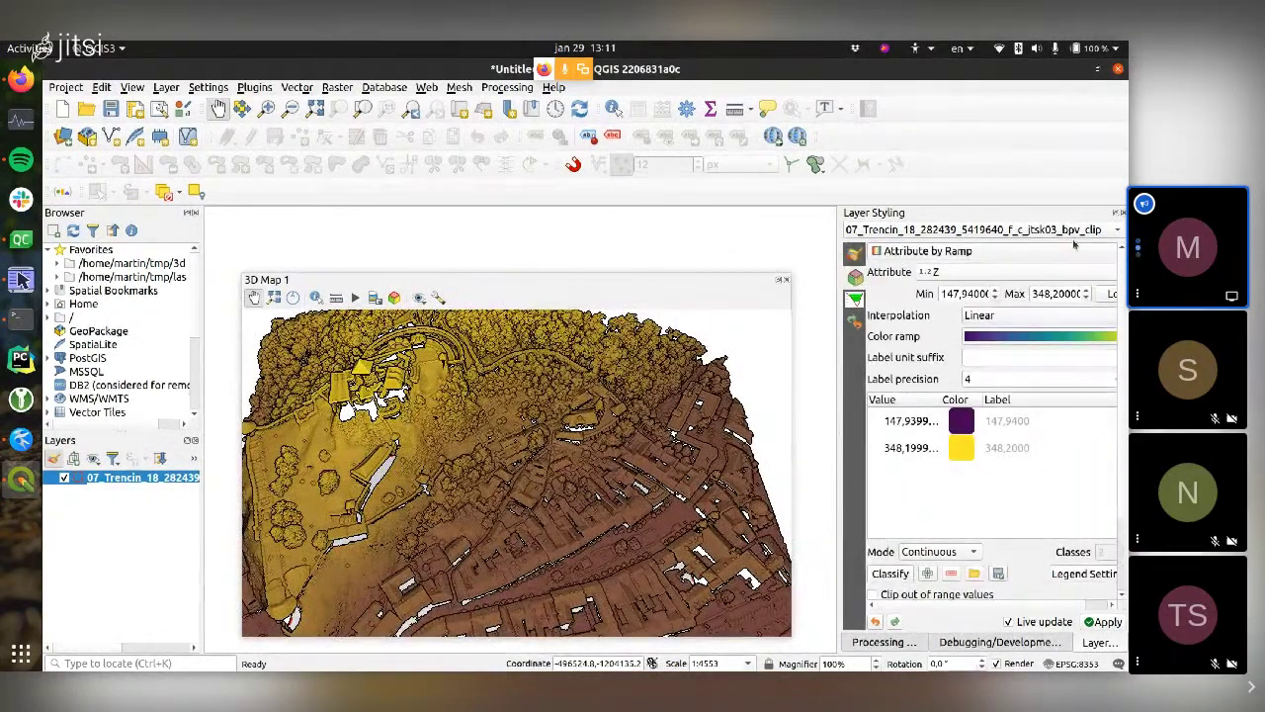
click(1068, 253)
click(993, 286)
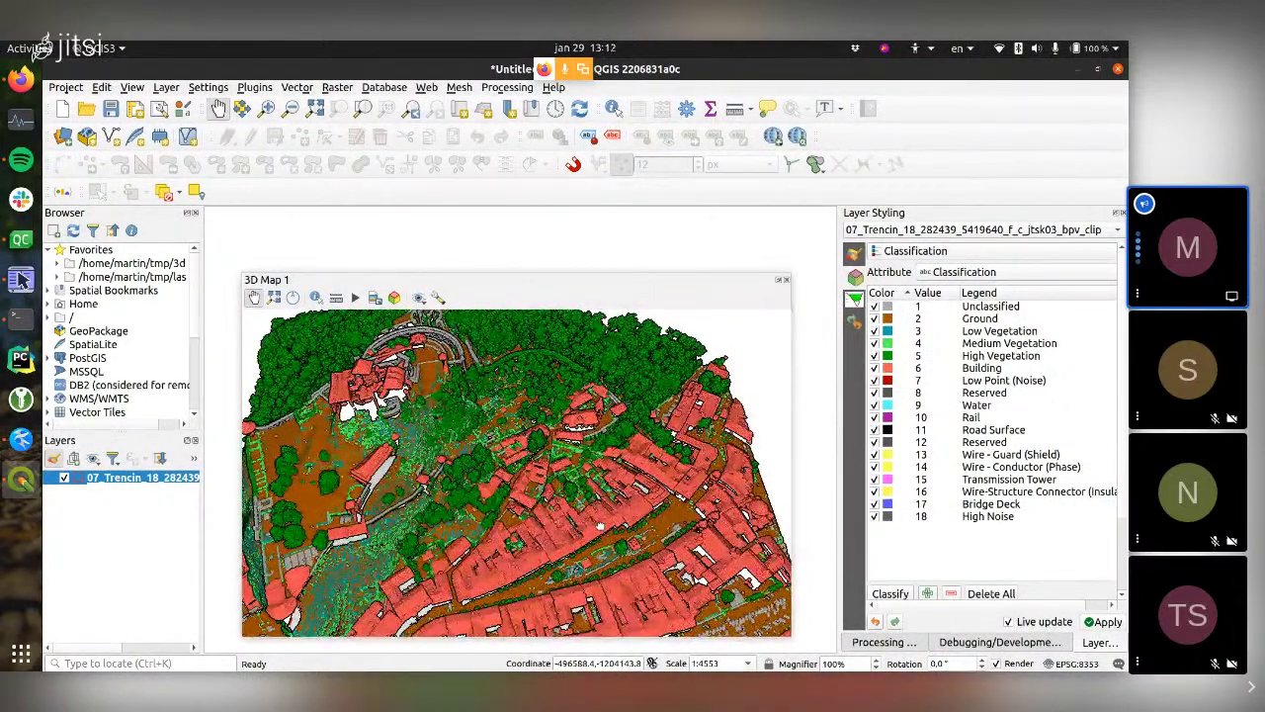
- Turn off Eye Dome Lighting and show shadows on the classified point cloud in the 3D map
scroll(600, 526, up, 2)
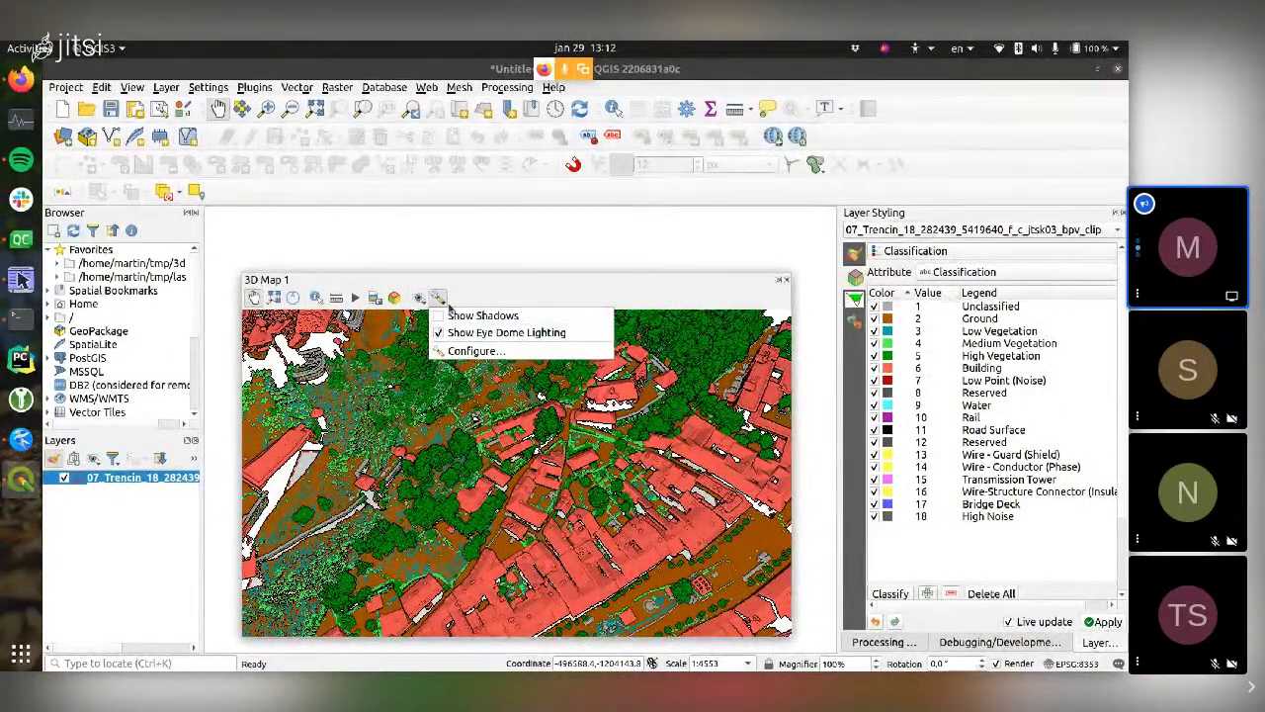
click(468, 334)
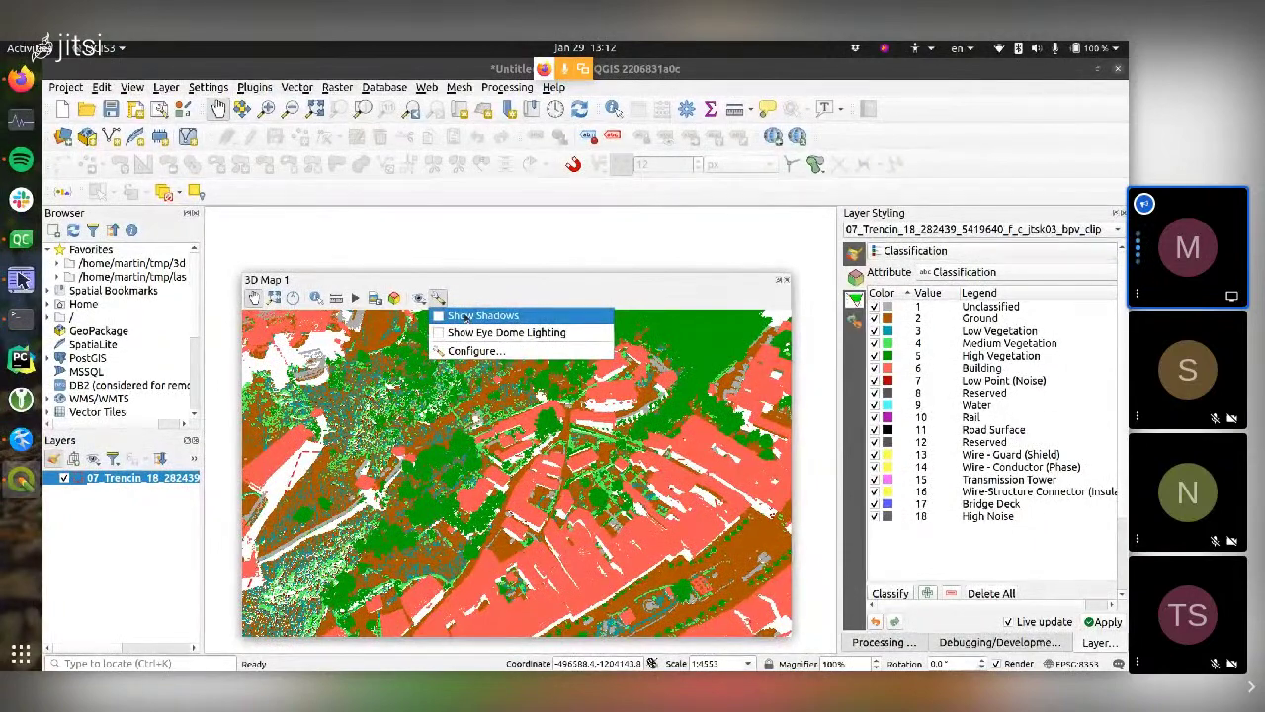
click(464, 315)
mouse_move(568, 435)
mouse_down()
mouse_move(563, 464)
mouse_move(497, 456)
mouse_move(512, 447)
mouse_up()
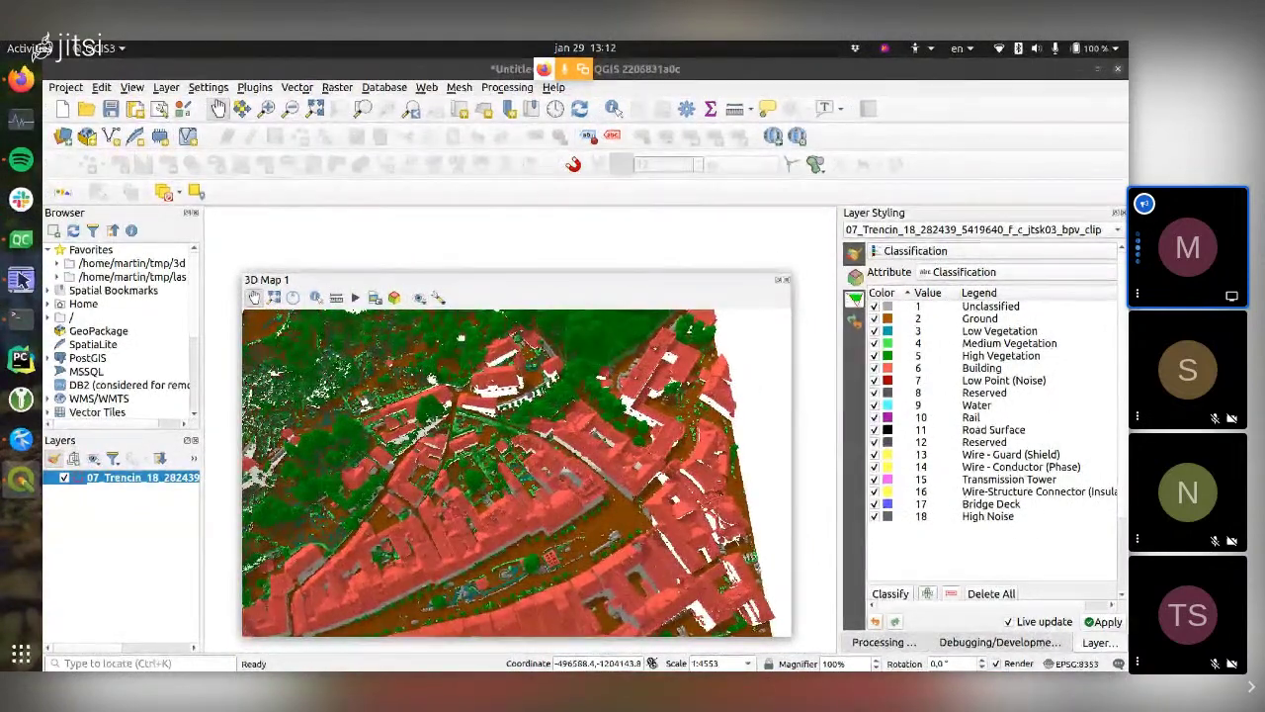
- Review the directional light settings in the 3D configuration and leave without changing them
click(438, 298)
click(440, 349)
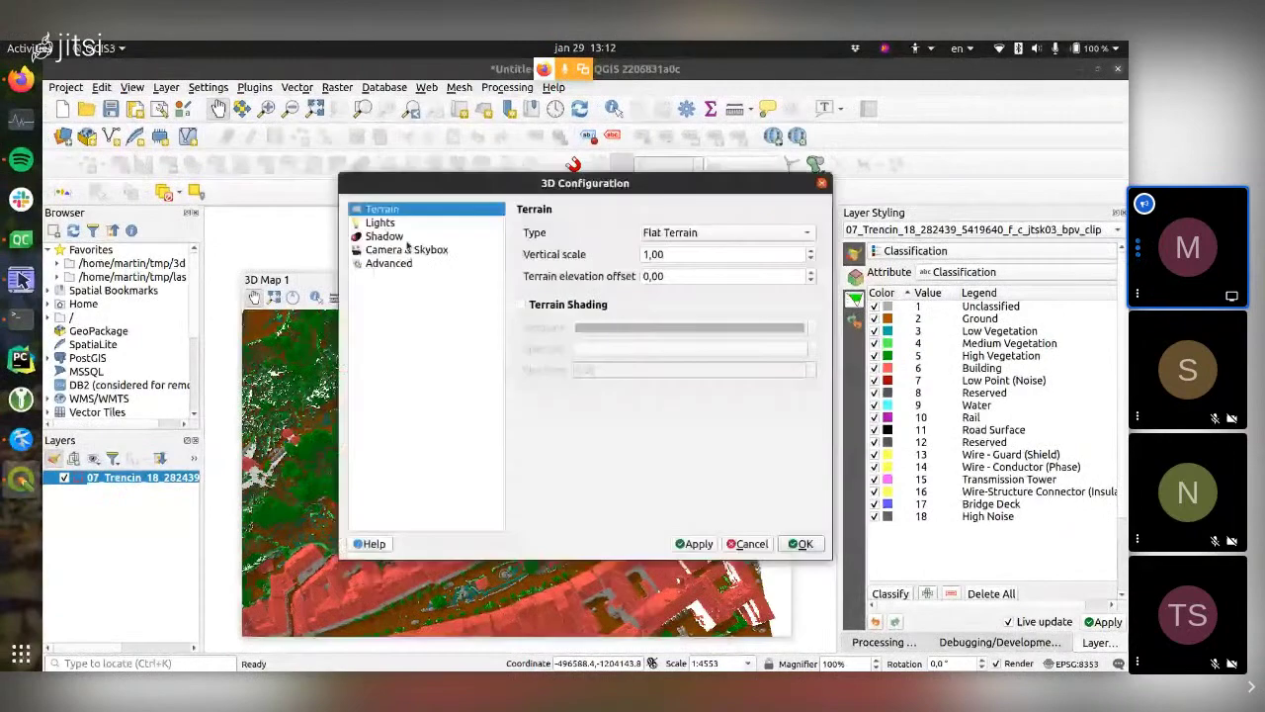
click(381, 223)
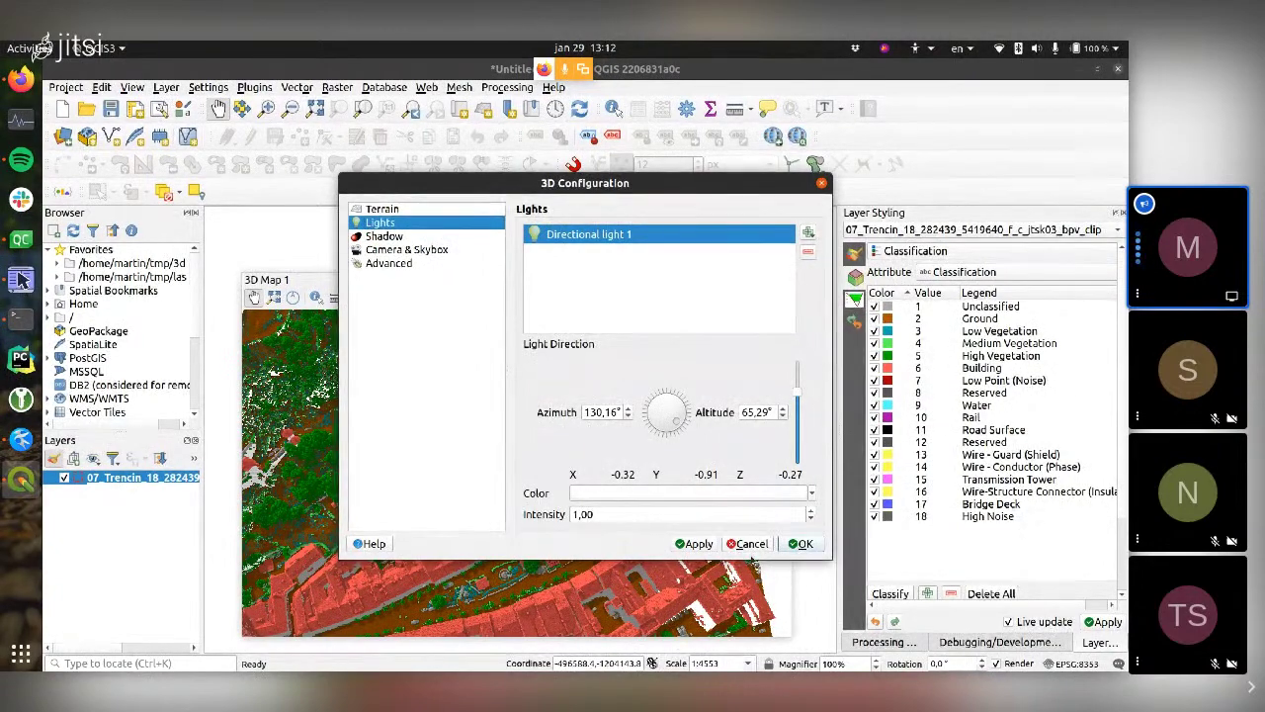
click(748, 544)
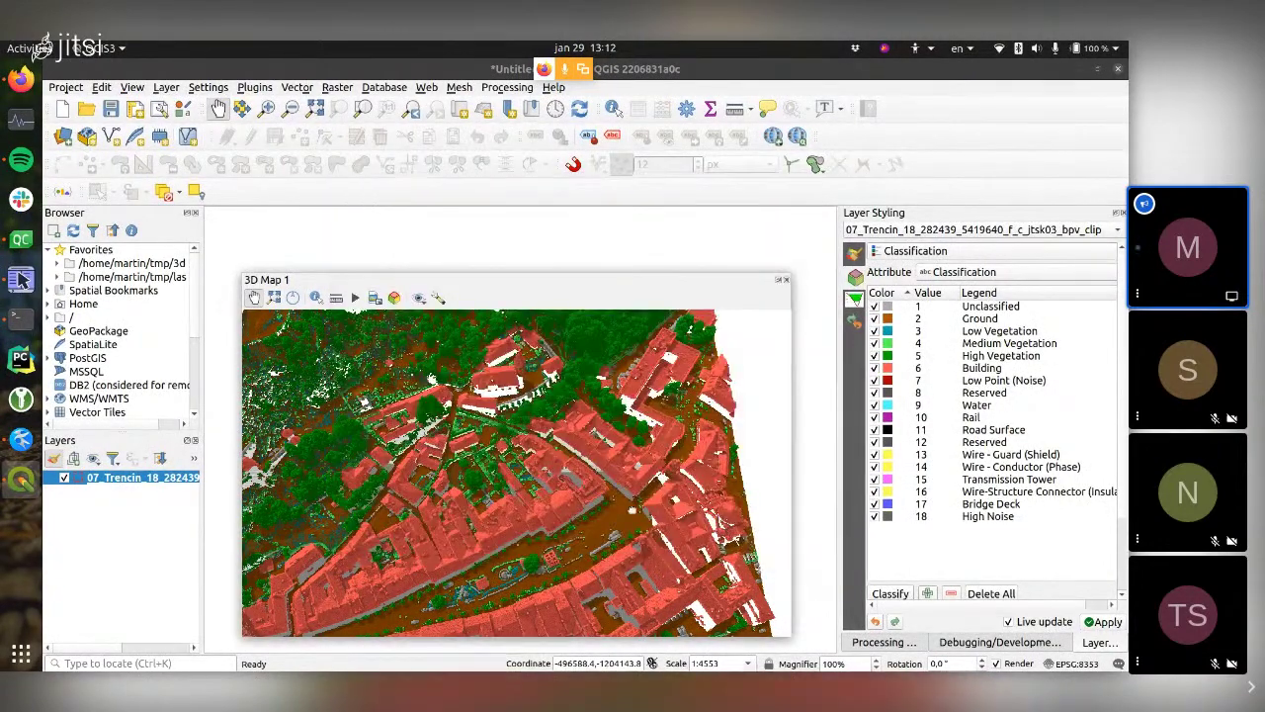
- Inspect the shadowed buildings up close and turn on Eye Dome Lighting in combination with the shadows
scroll(562, 545, up, 5)
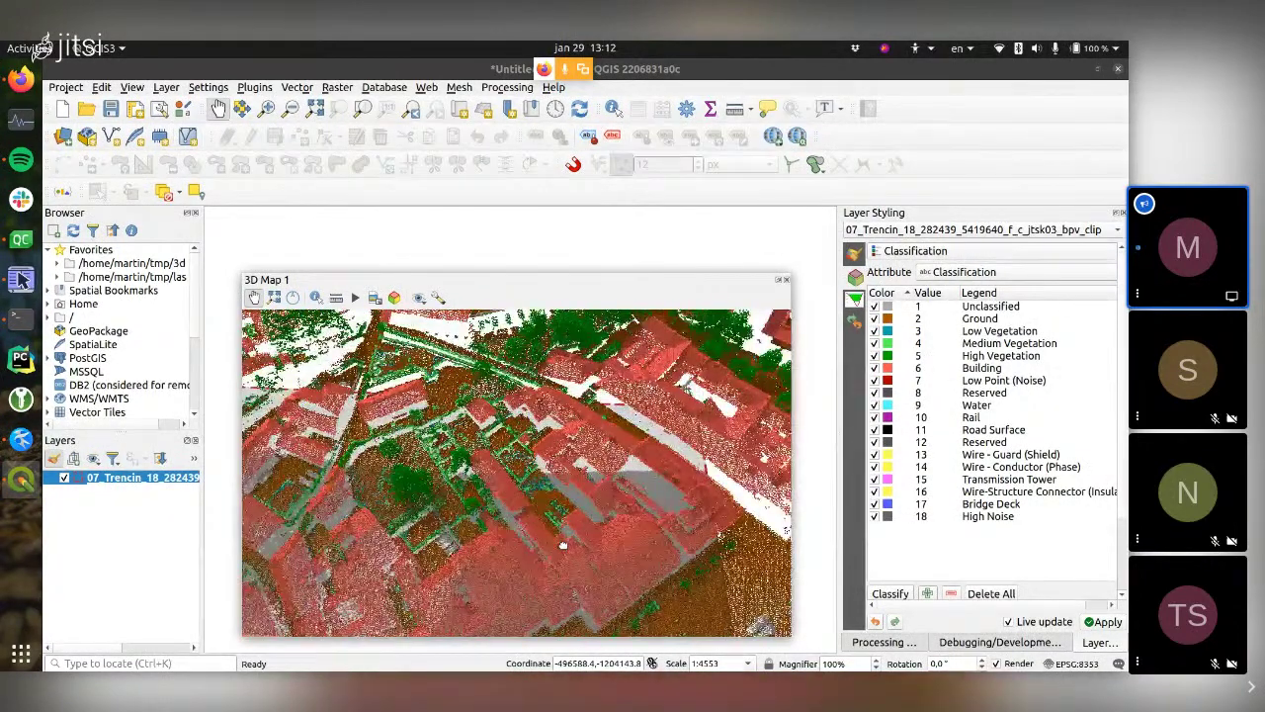
drag(563, 544, 465, 425)
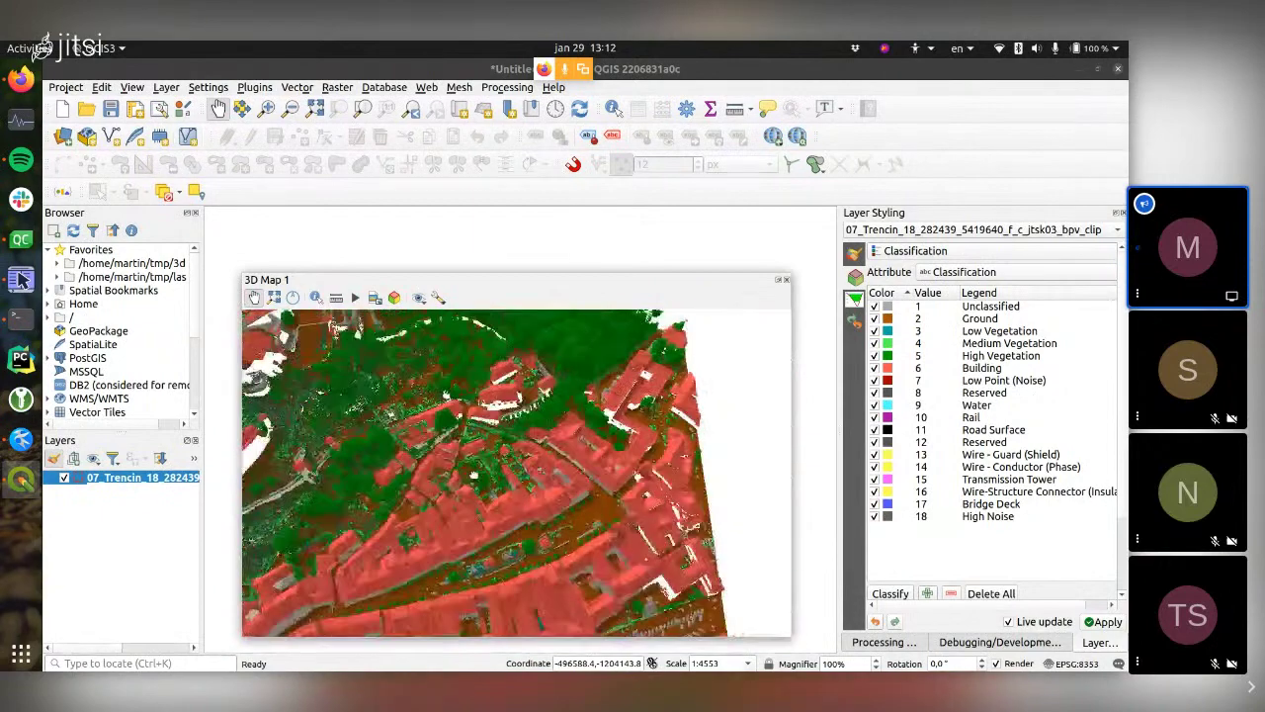
click(439, 297)
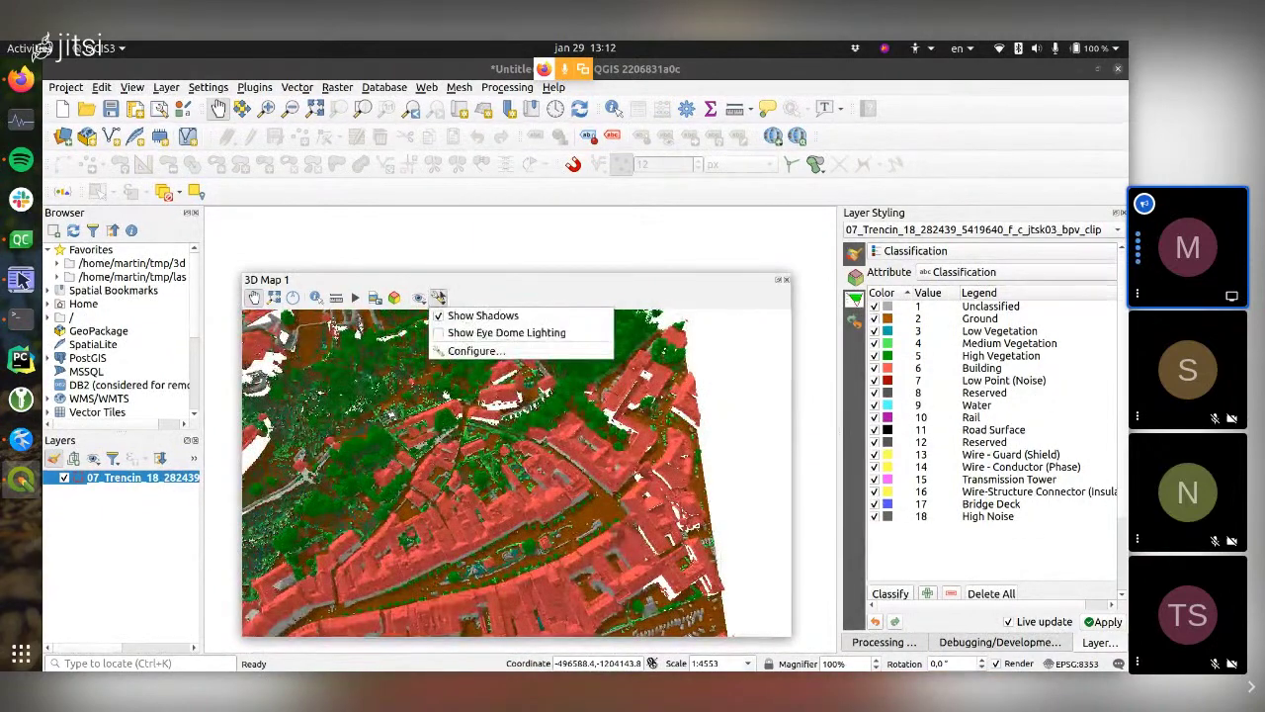
click(491, 332)
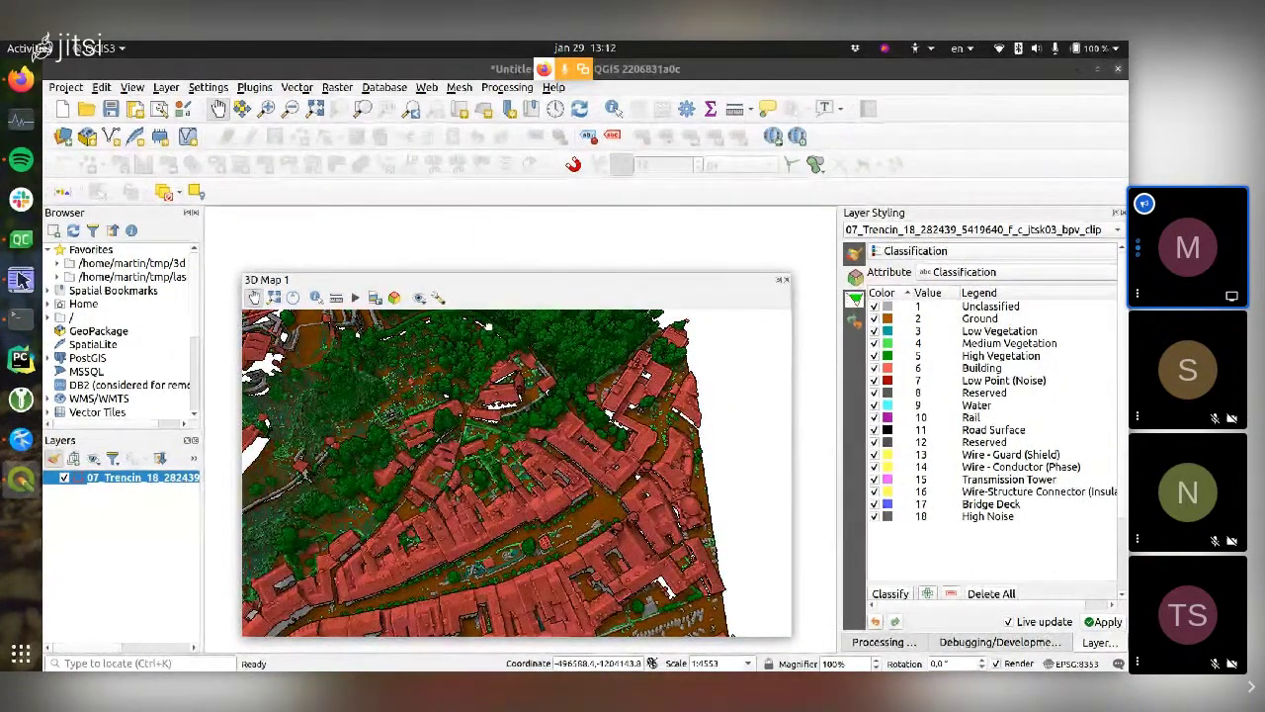
drag(614, 446, 446, 475)
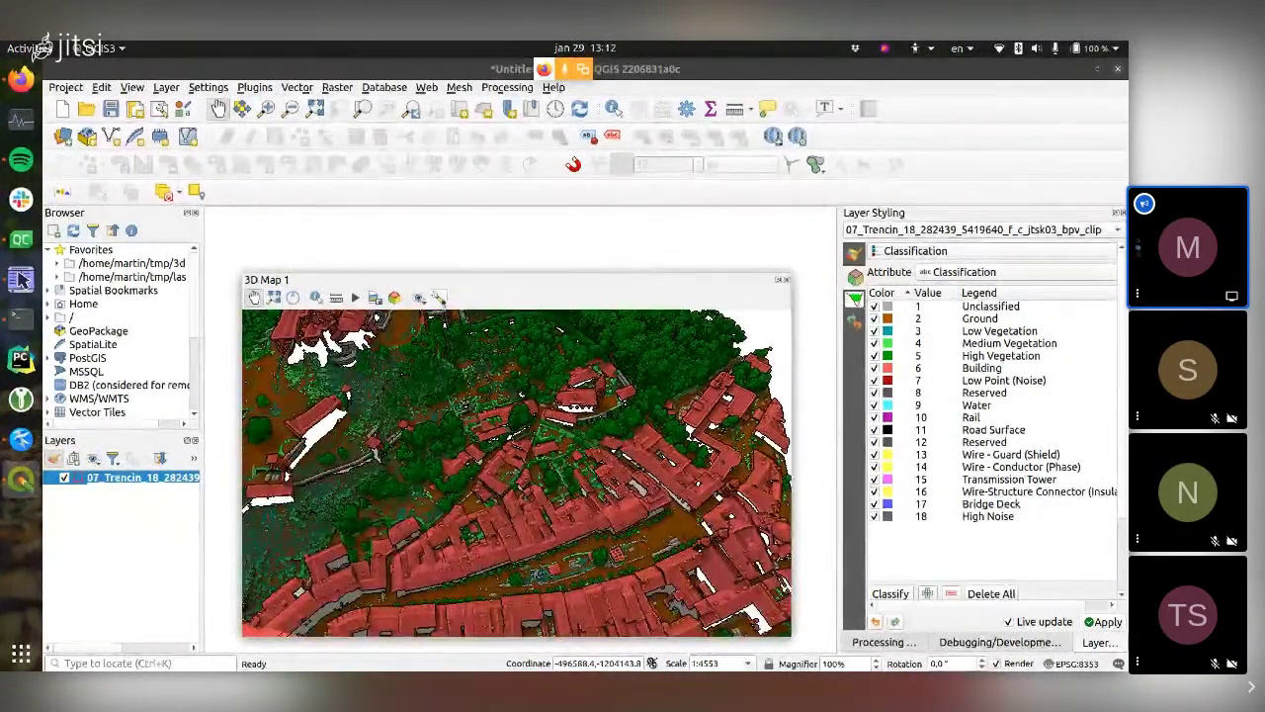
- Turn off shadows in the 3D map and bring the castle area into view
click(439, 299)
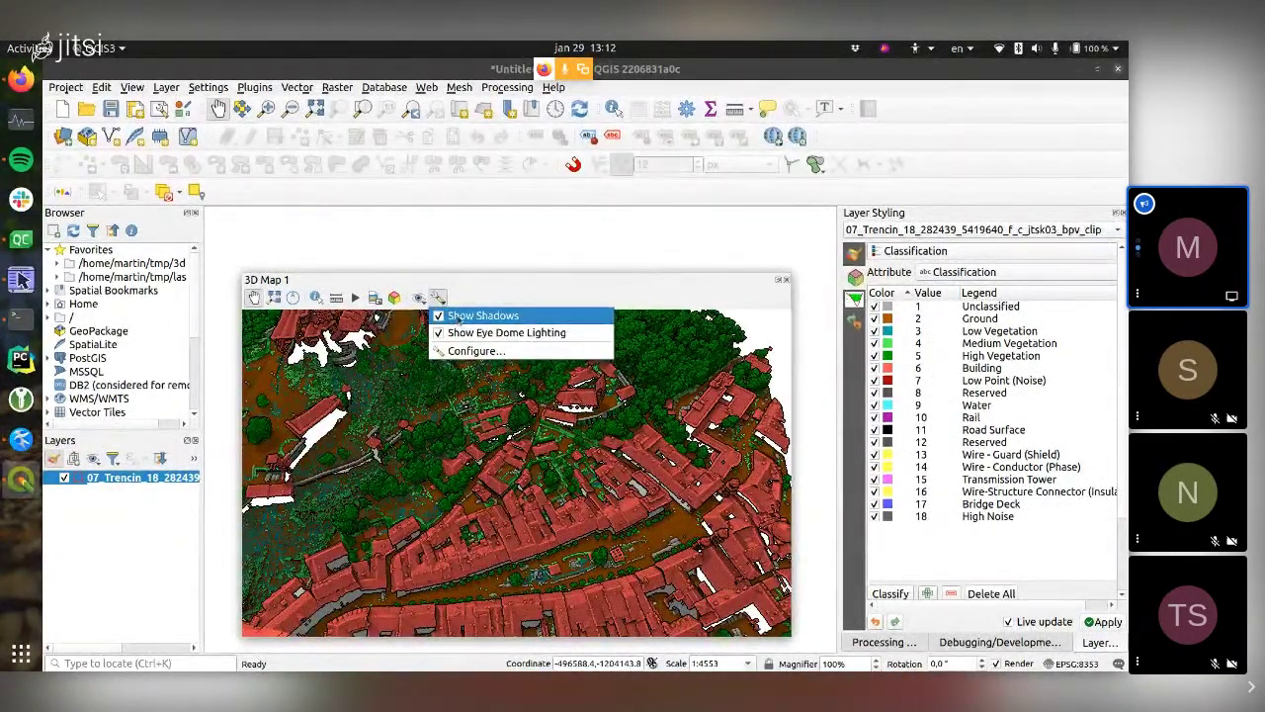
click(458, 316)
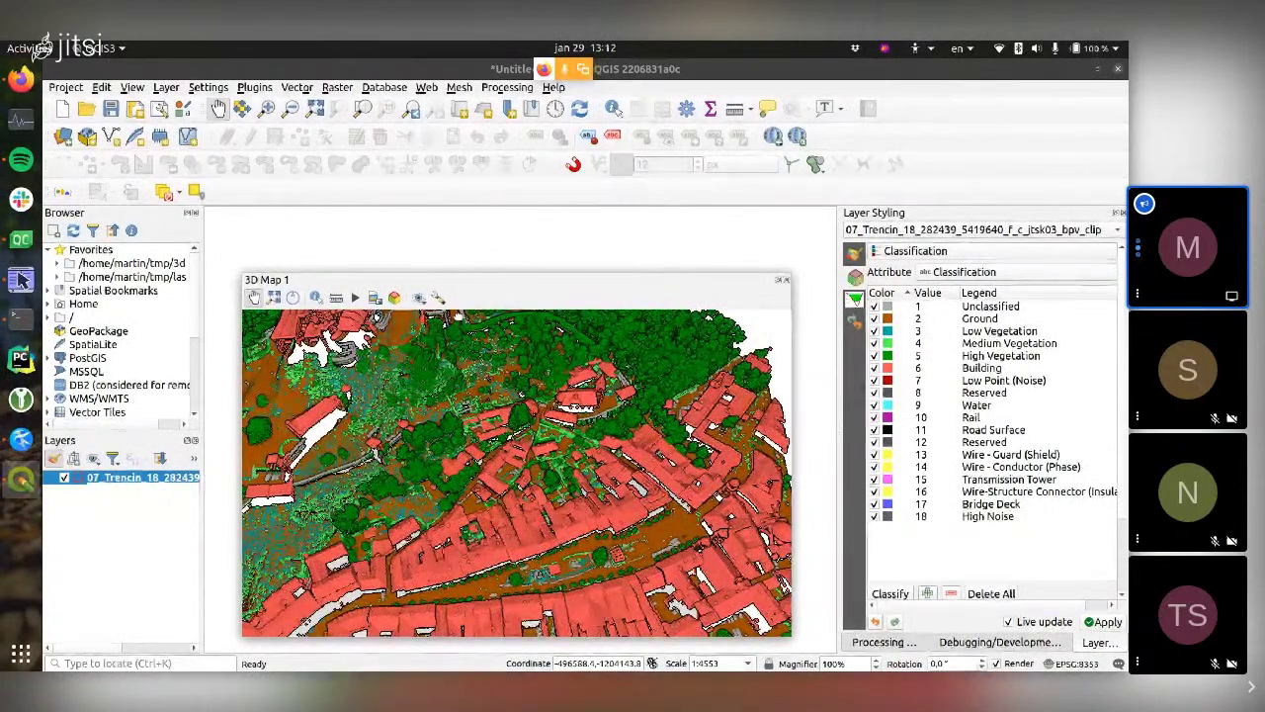
click(441, 300)
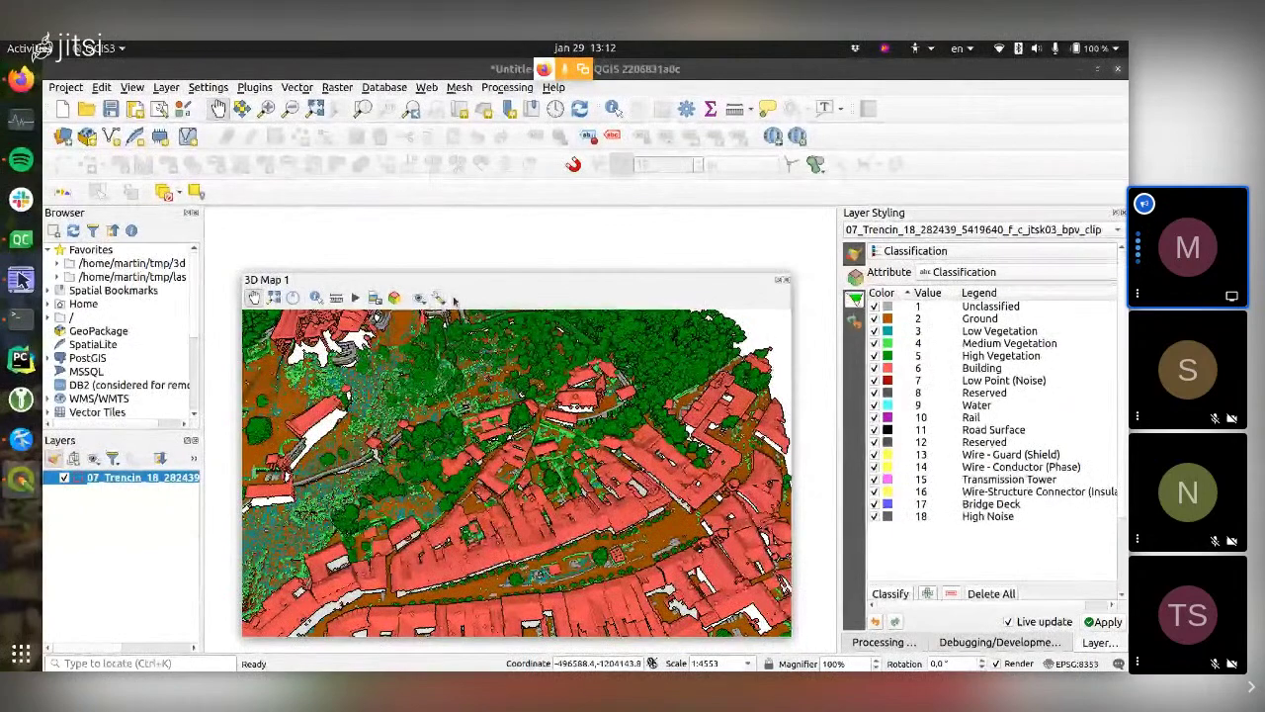
drag(403, 379, 451, 452)
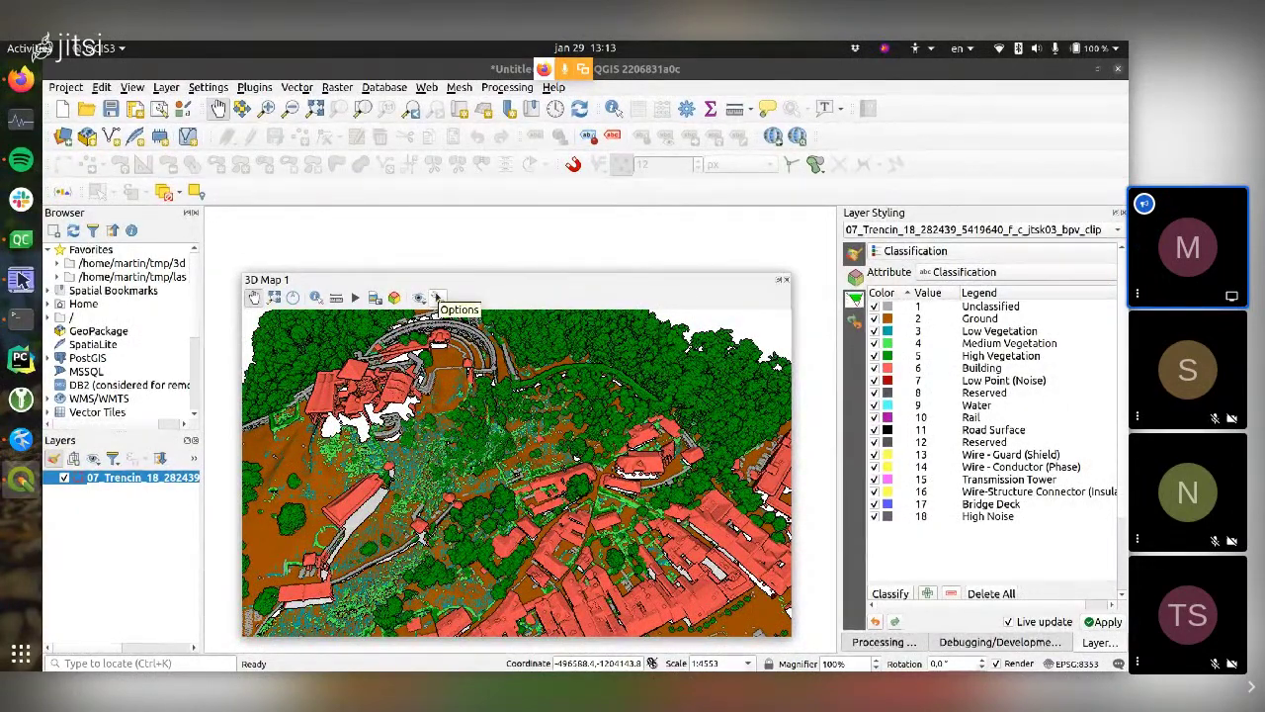
- Review the 3D map's advanced and terrain settings and set the camera navigation mode to Walk Mode (First Person)
click(439, 297)
click(472, 351)
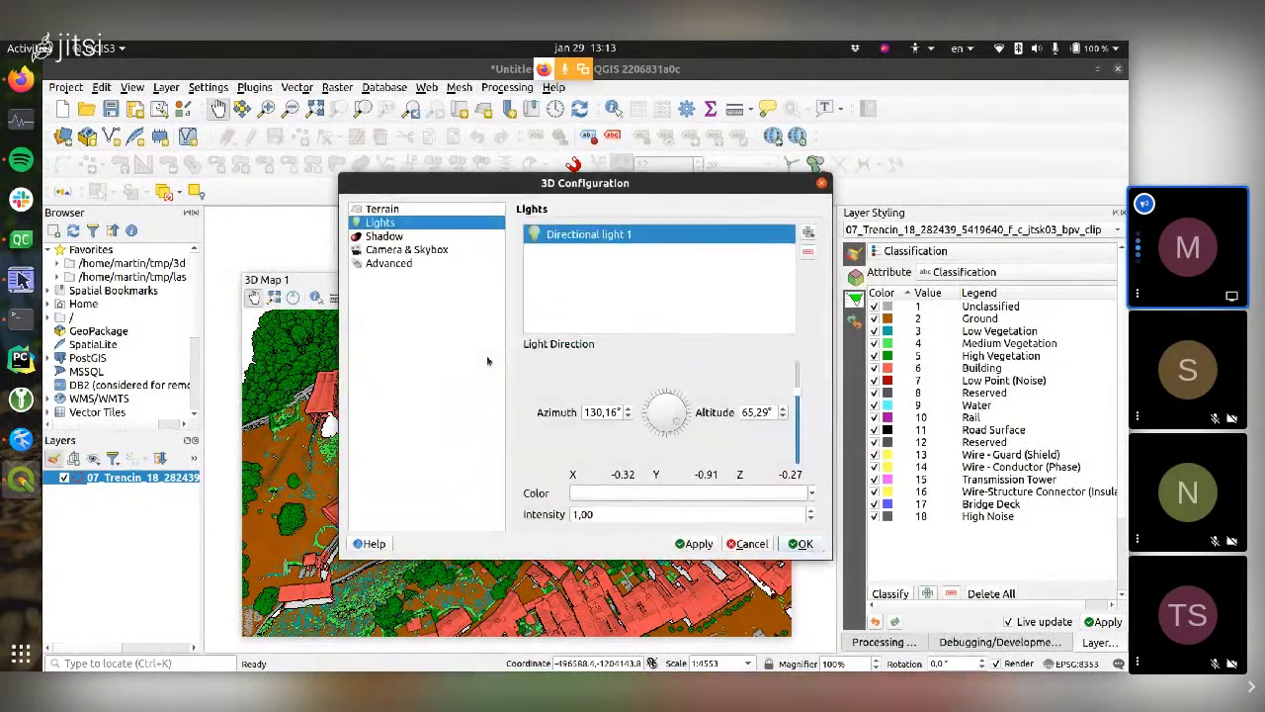
click(382, 264)
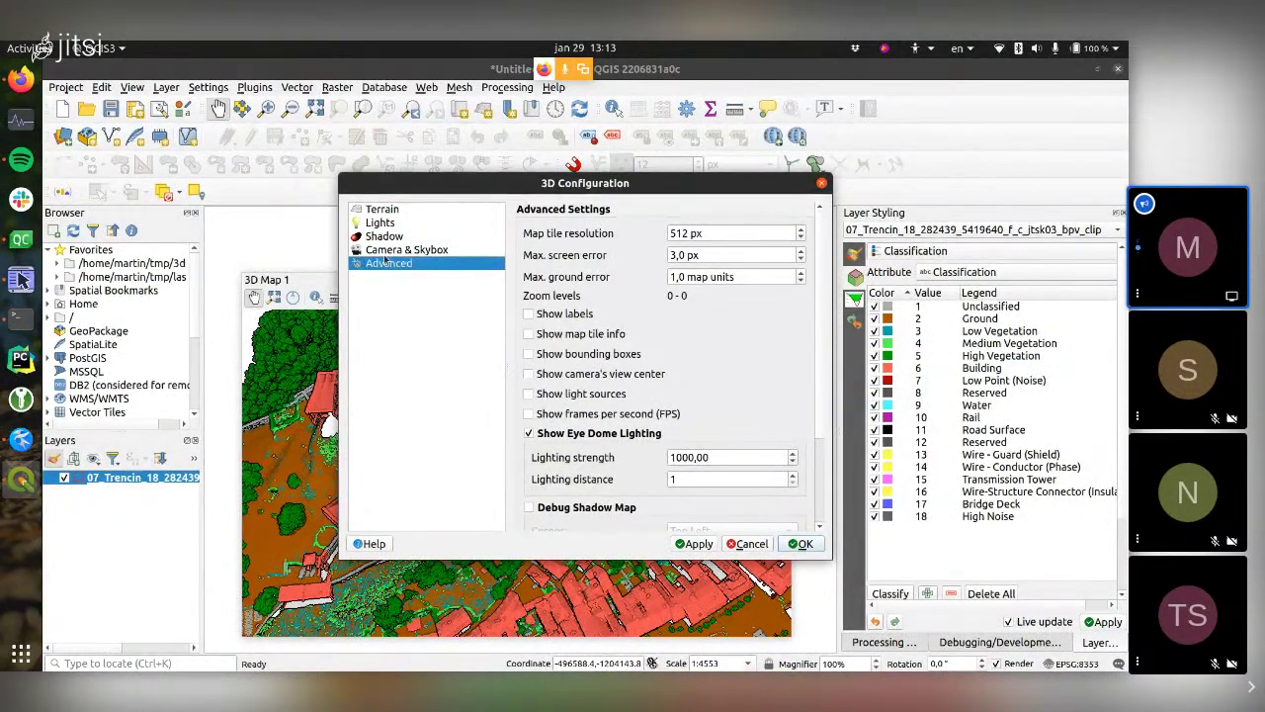
click(379, 211)
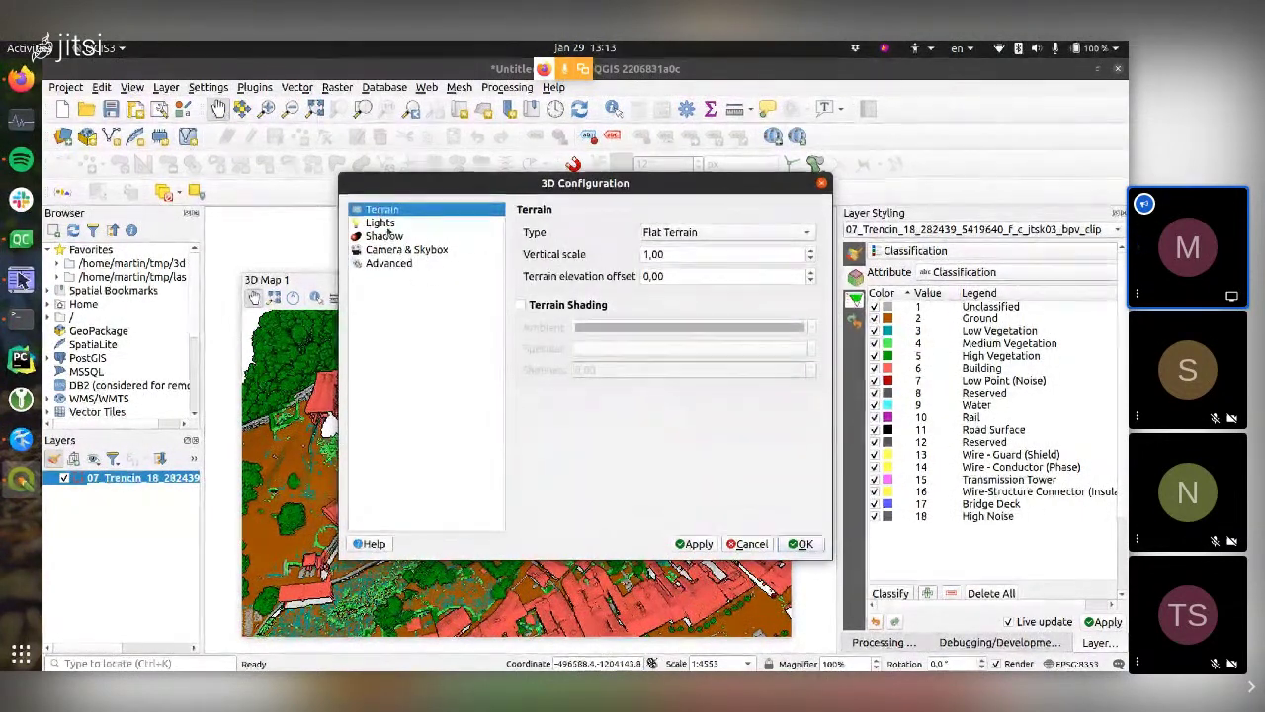
click(404, 249)
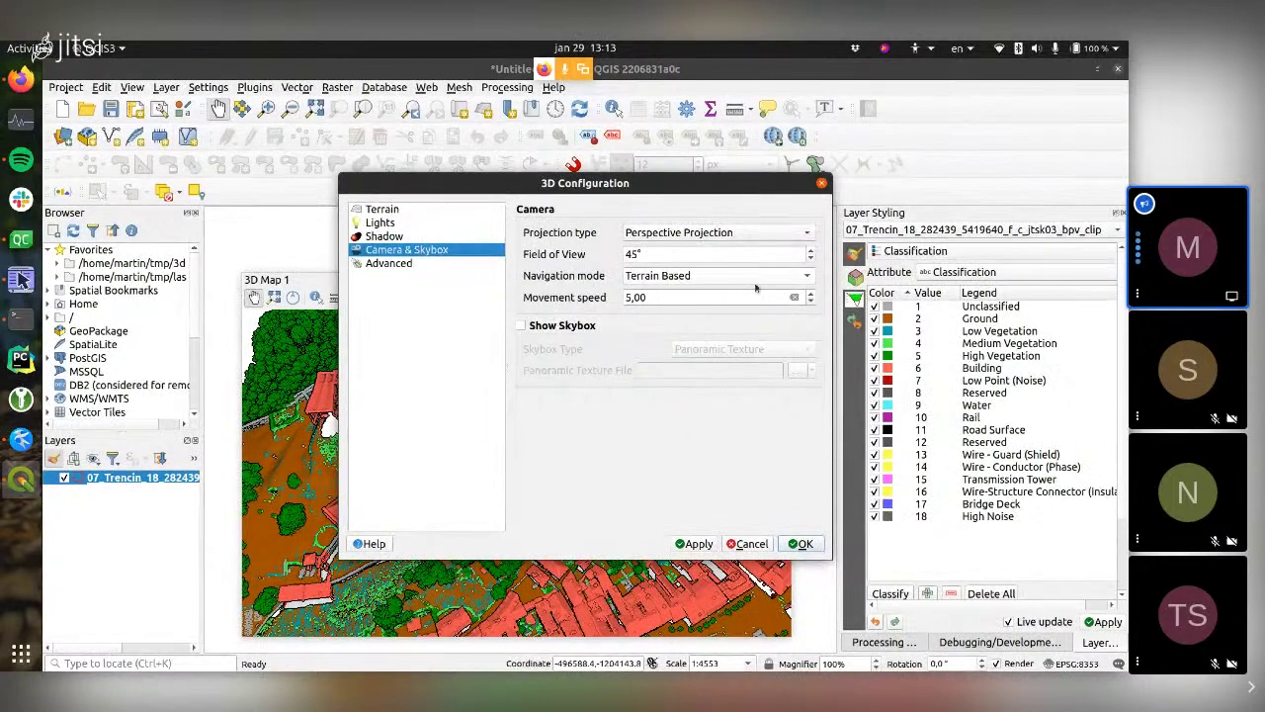
click(688, 276)
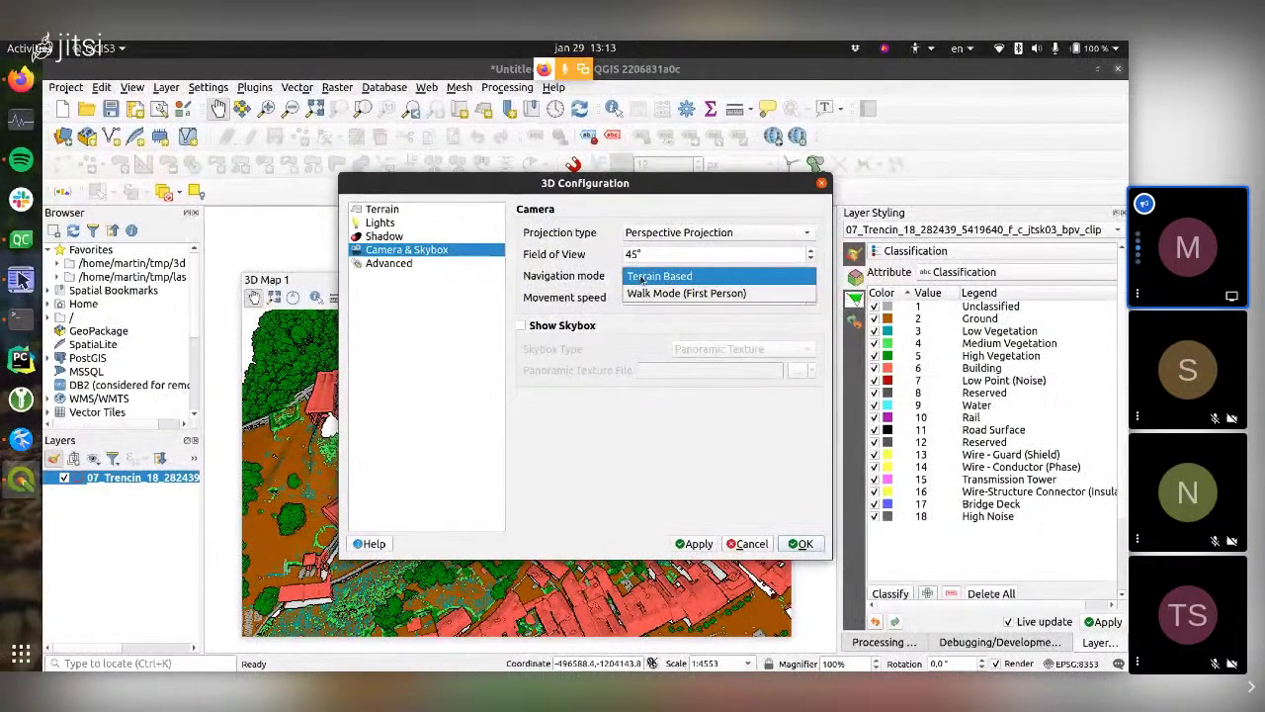
click(647, 294)
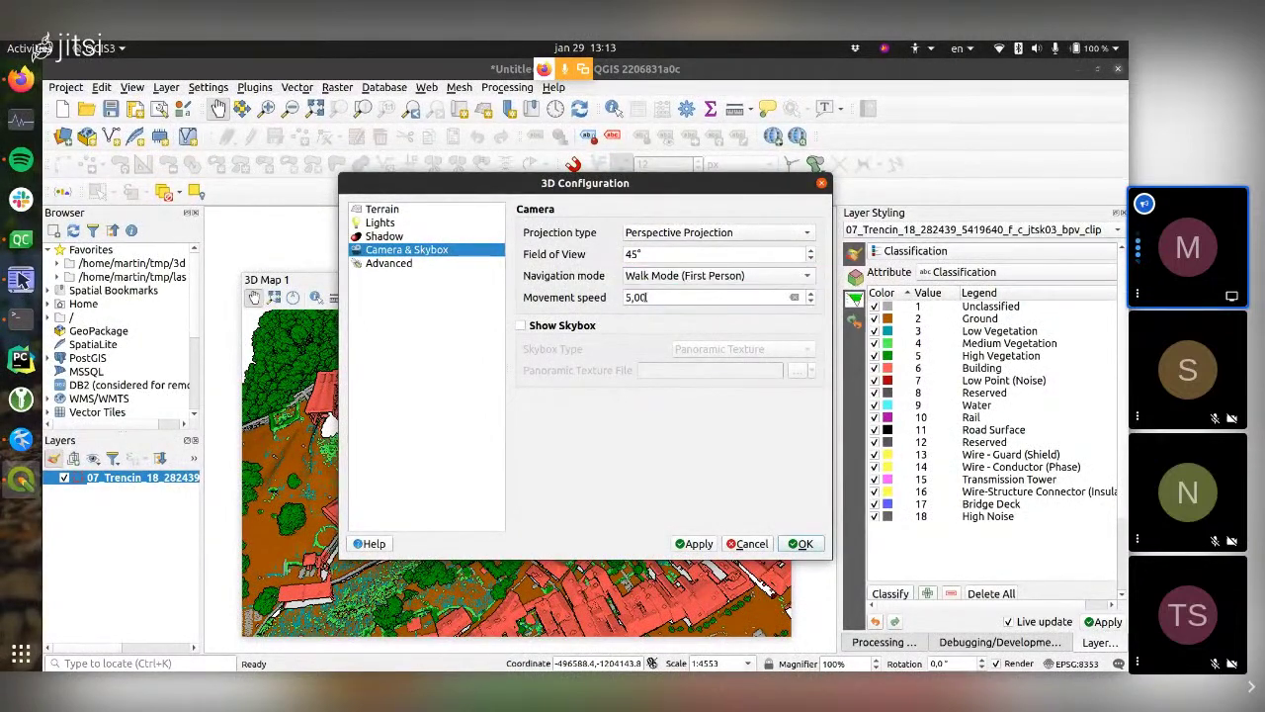
click(797, 545)
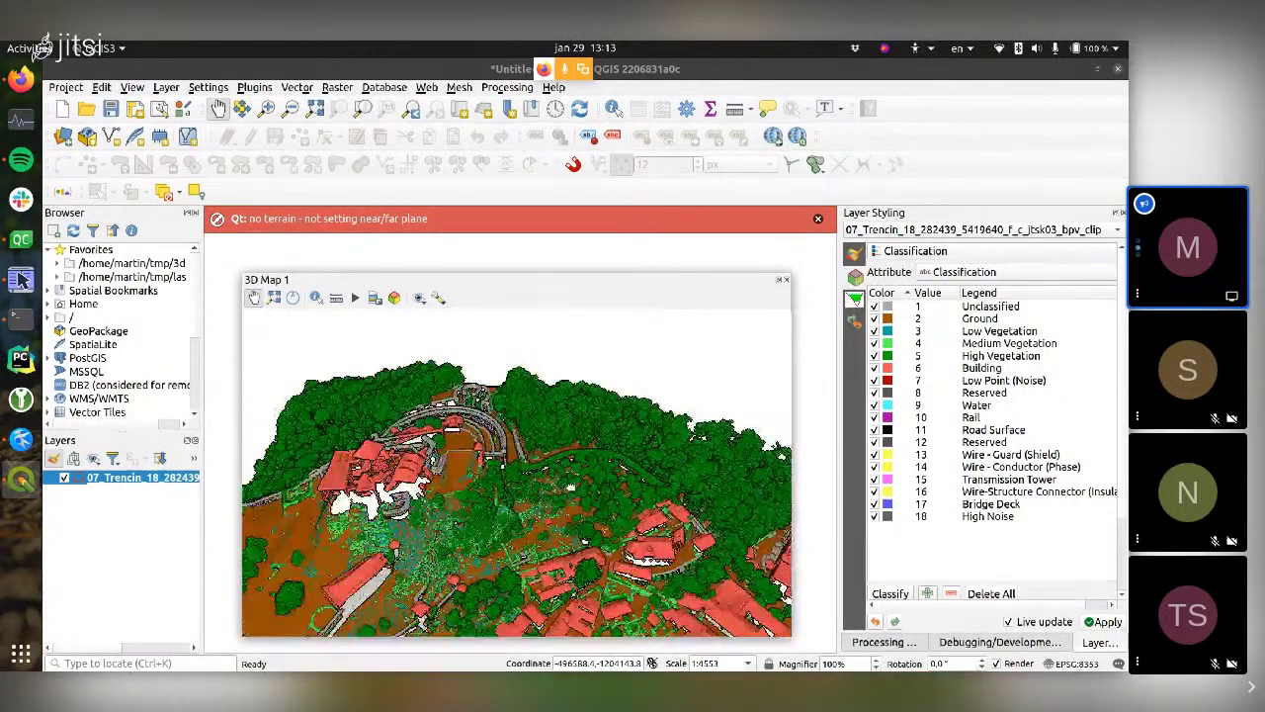
- Turn the first-person camera around the castle hill and move forward toward the castle
drag(448, 486, 535, 479)
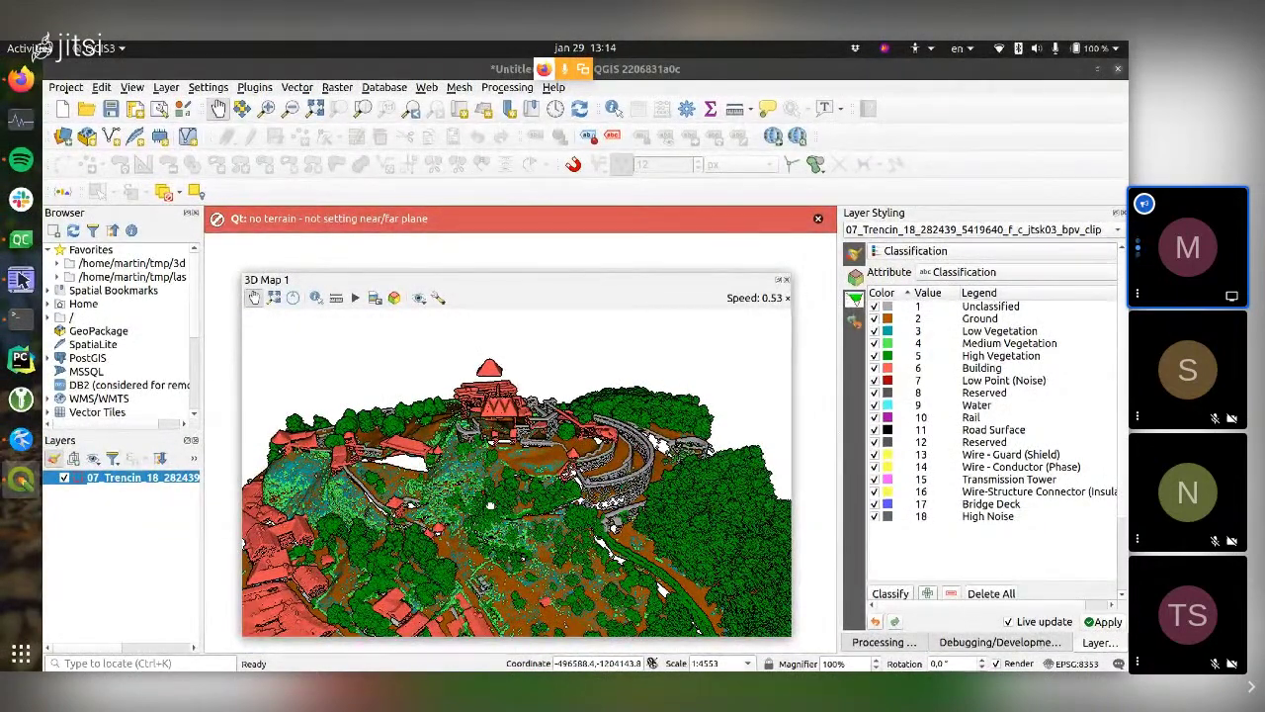
key(w)
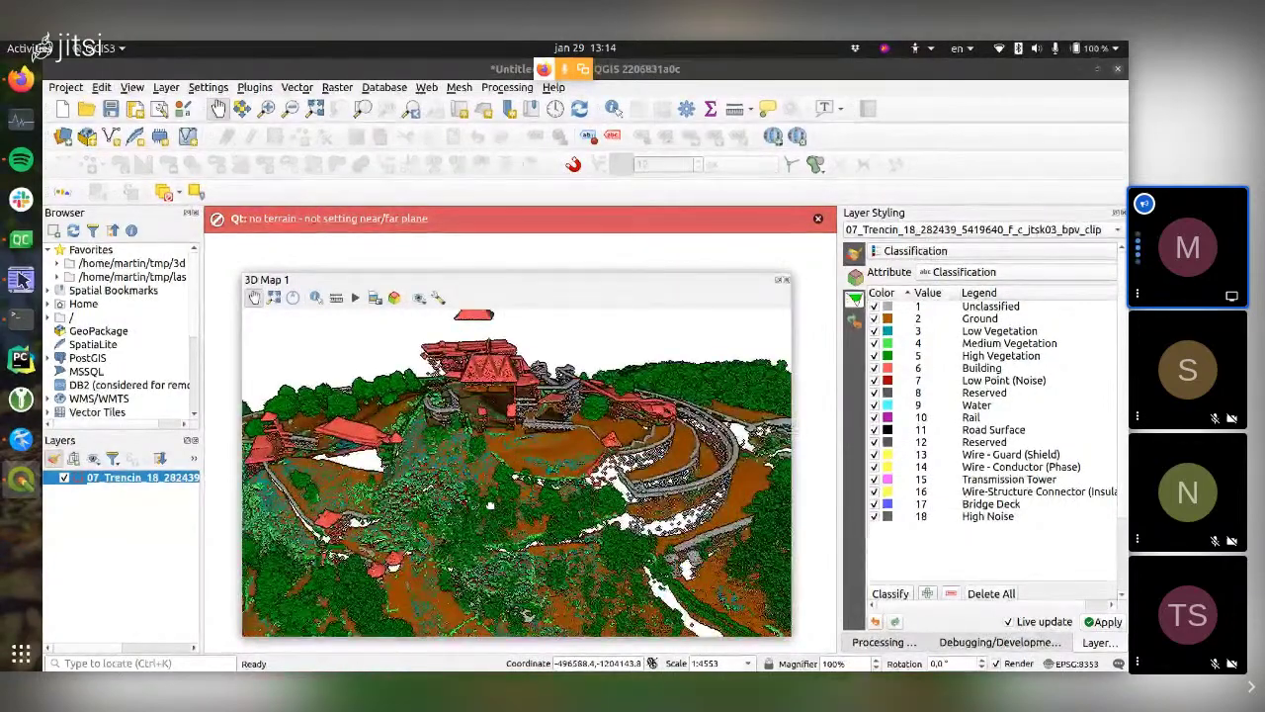
- Explore the castle hill with the first-person camera, moving toward and away from the castle and viewing it from several sides
key(w)
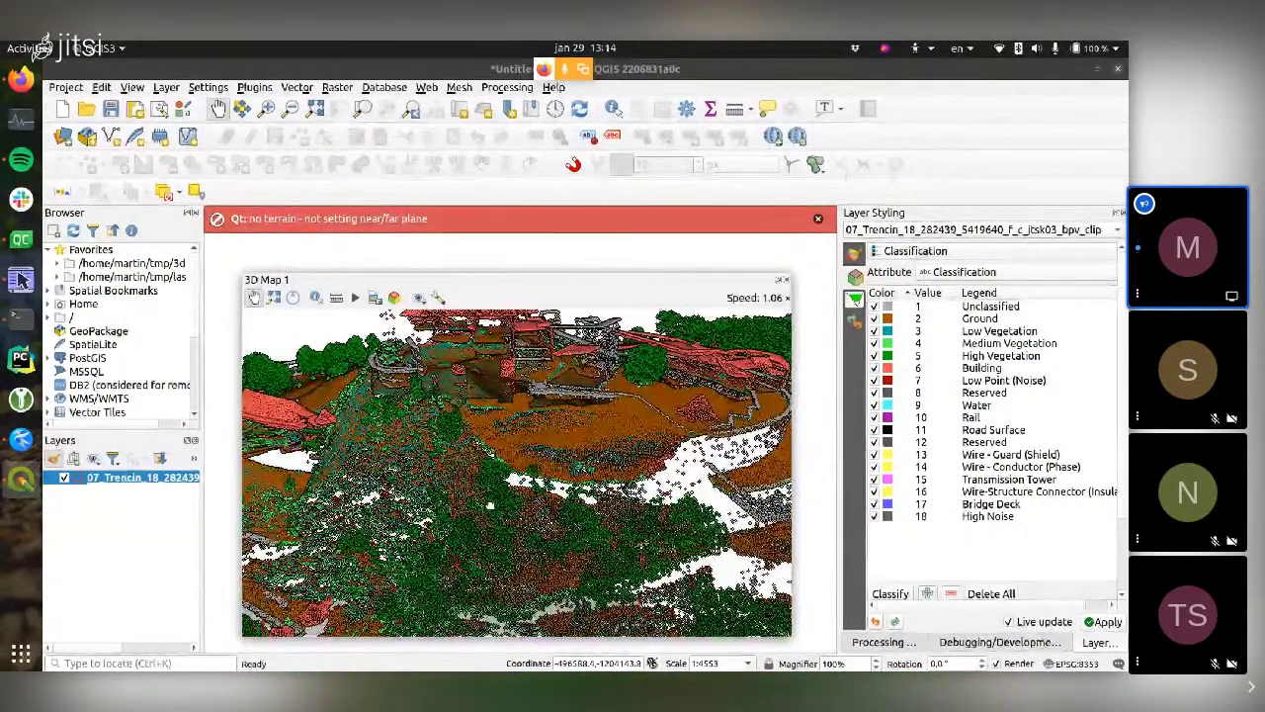
key(s)
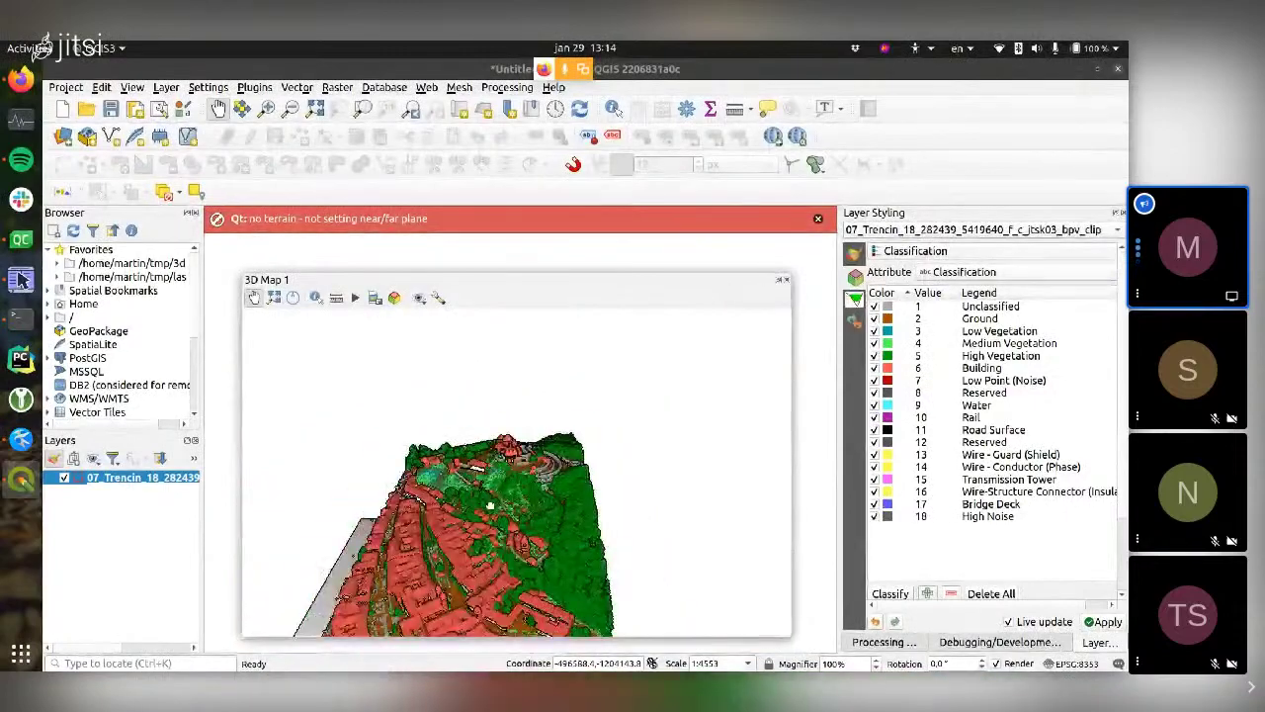
key(w)
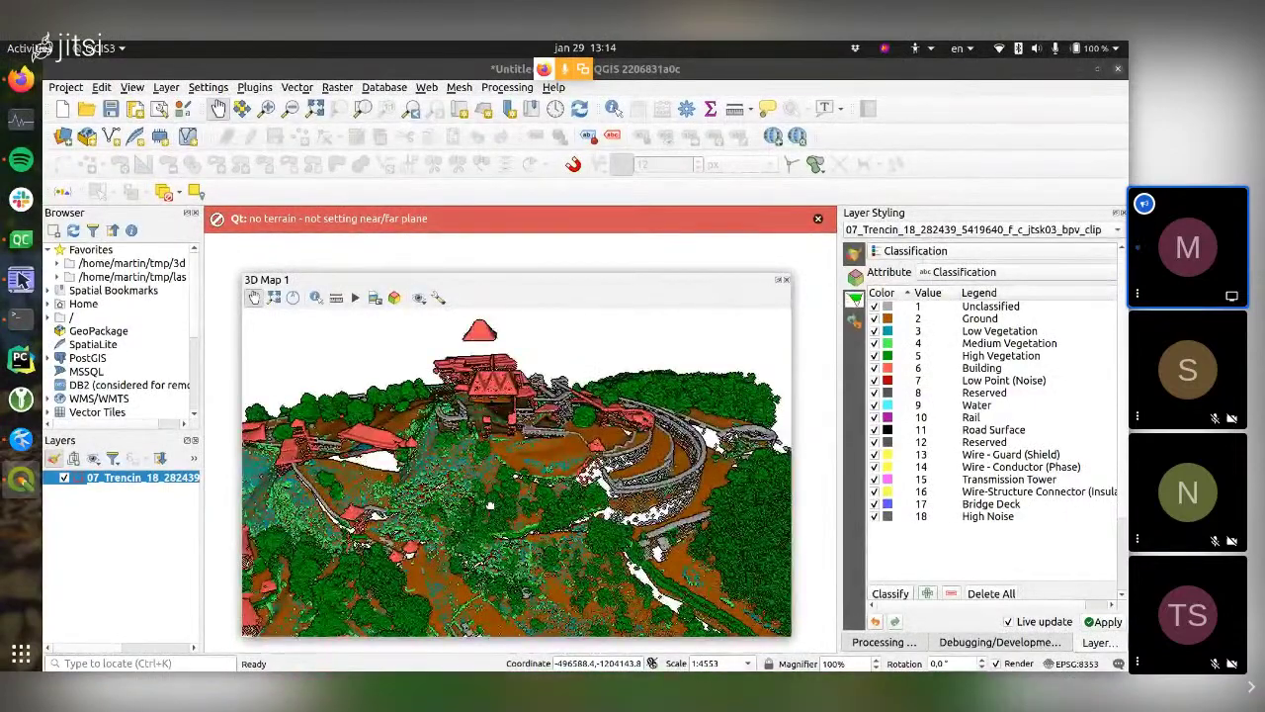
scroll(515, 464, down, 3)
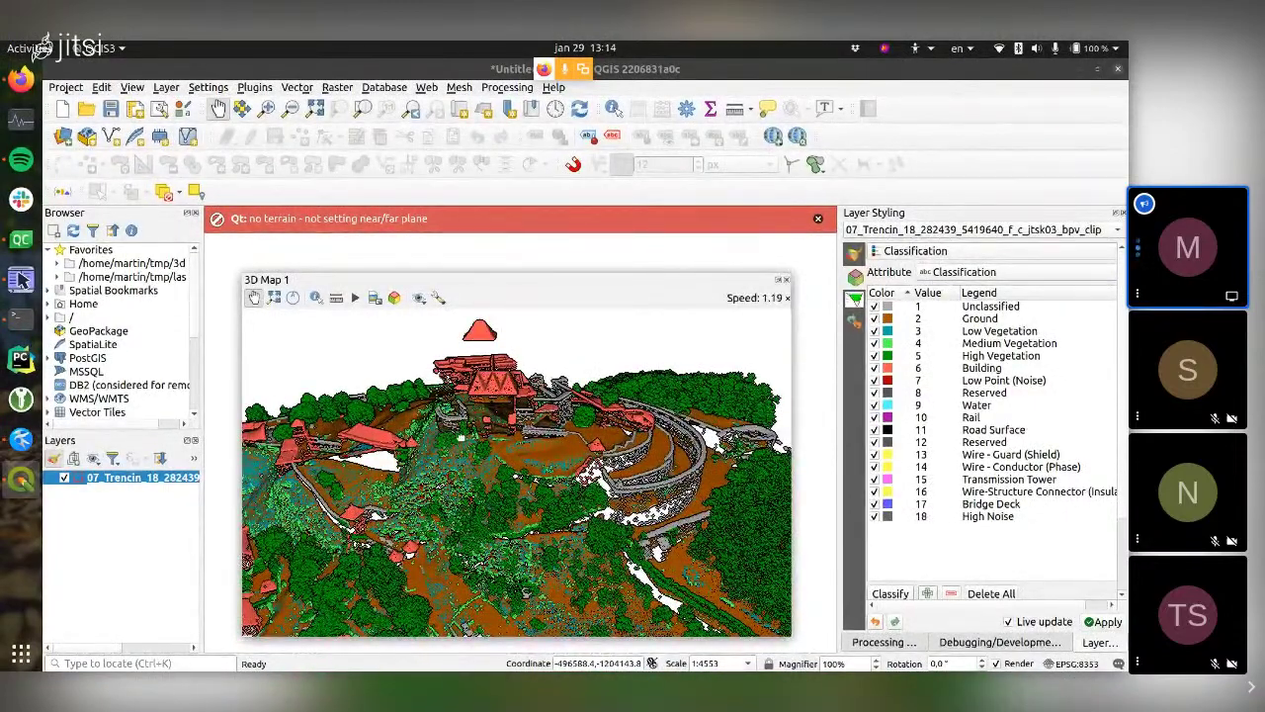
key(w)
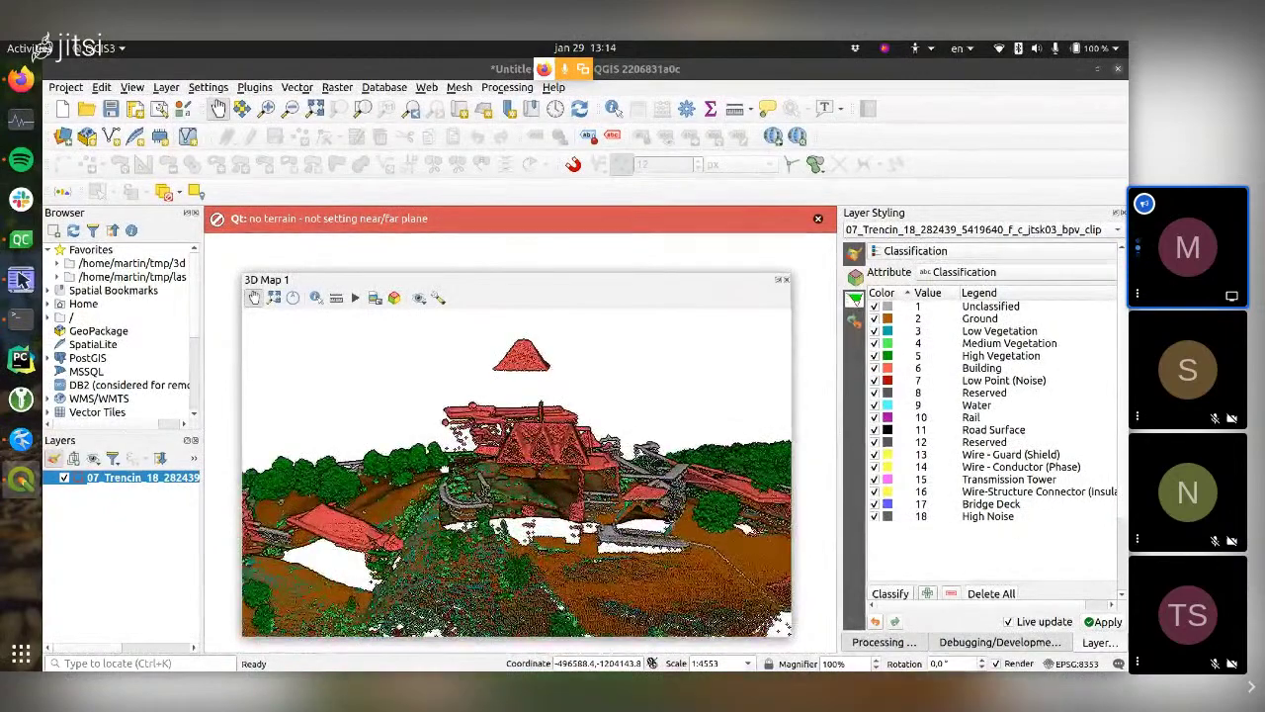
key(d)
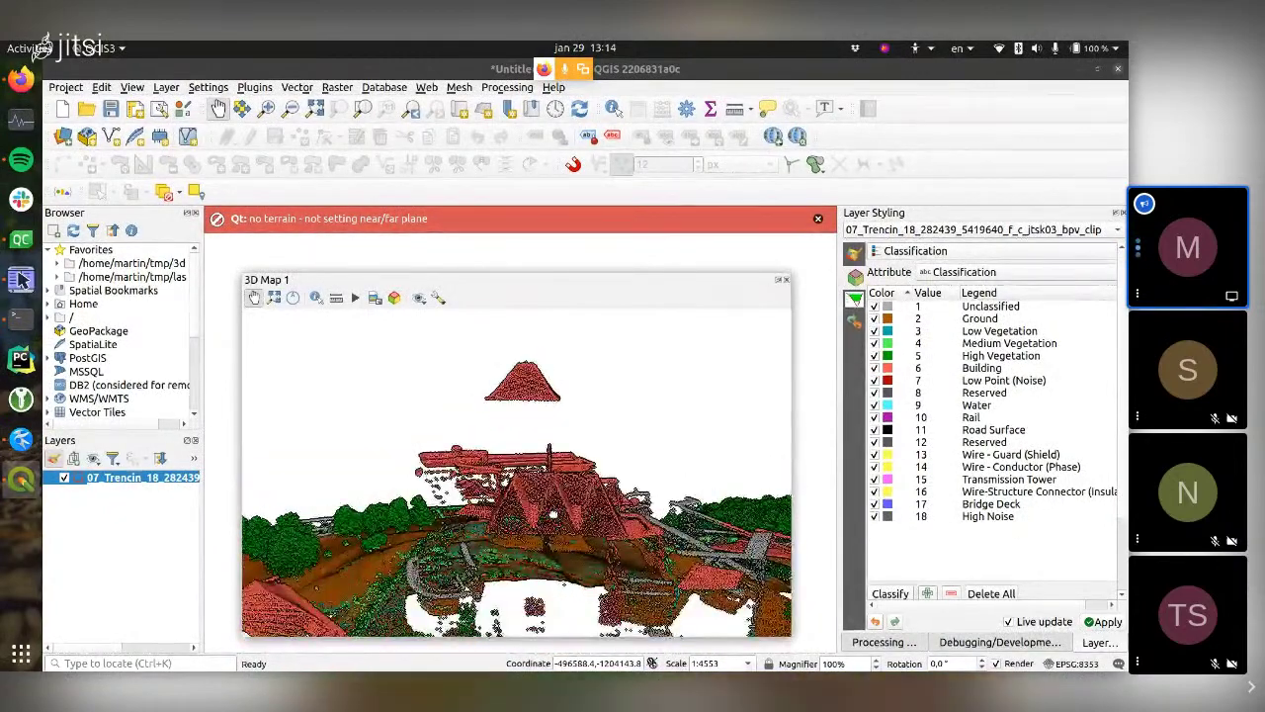
key(e)
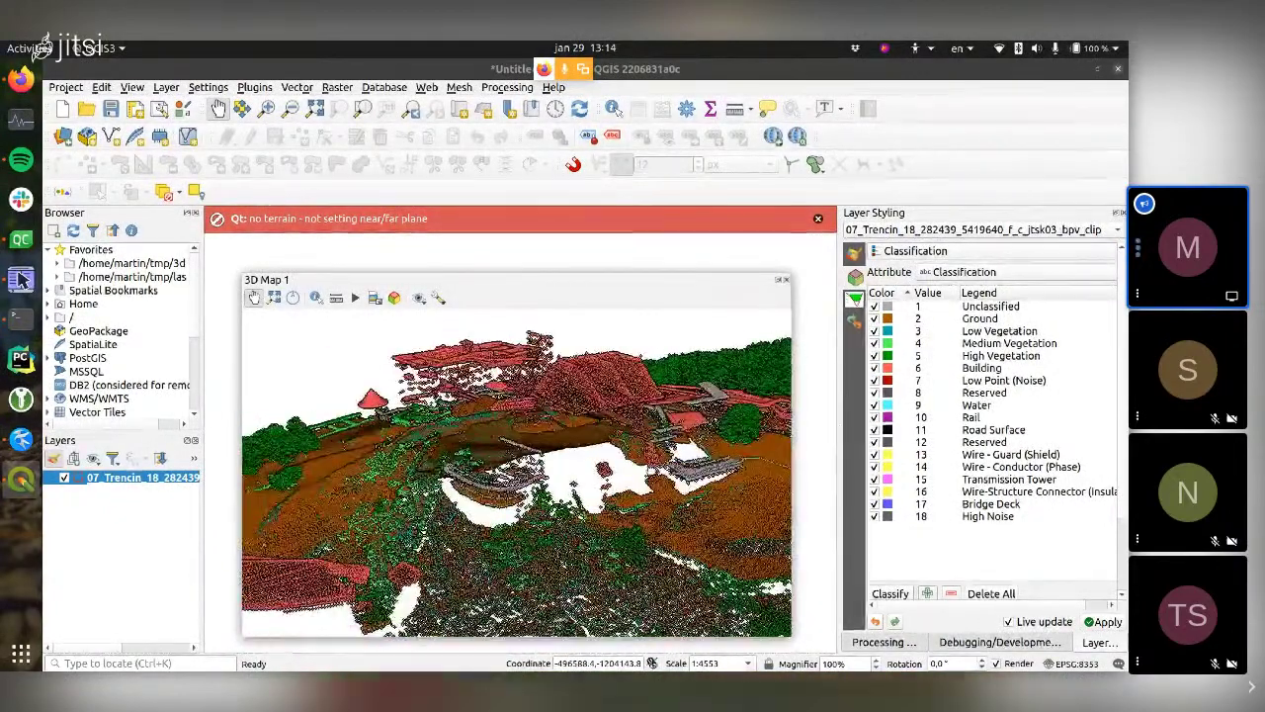
key(w)
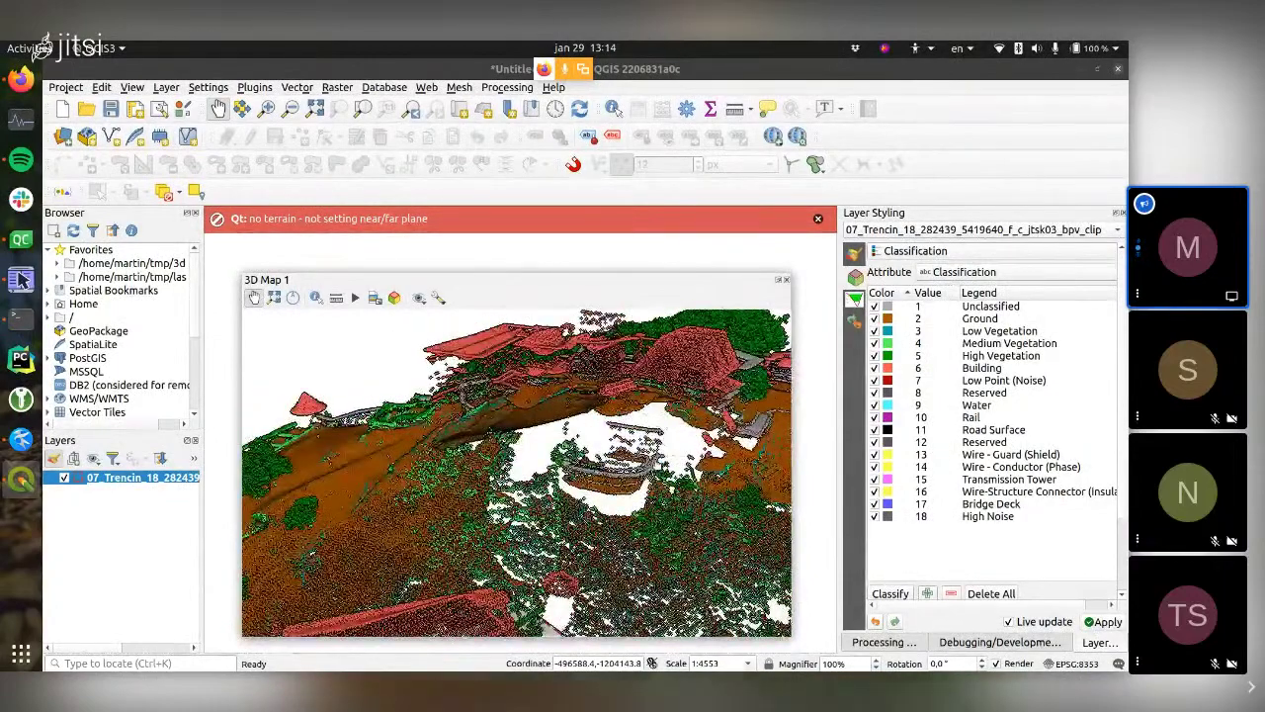
key(s)
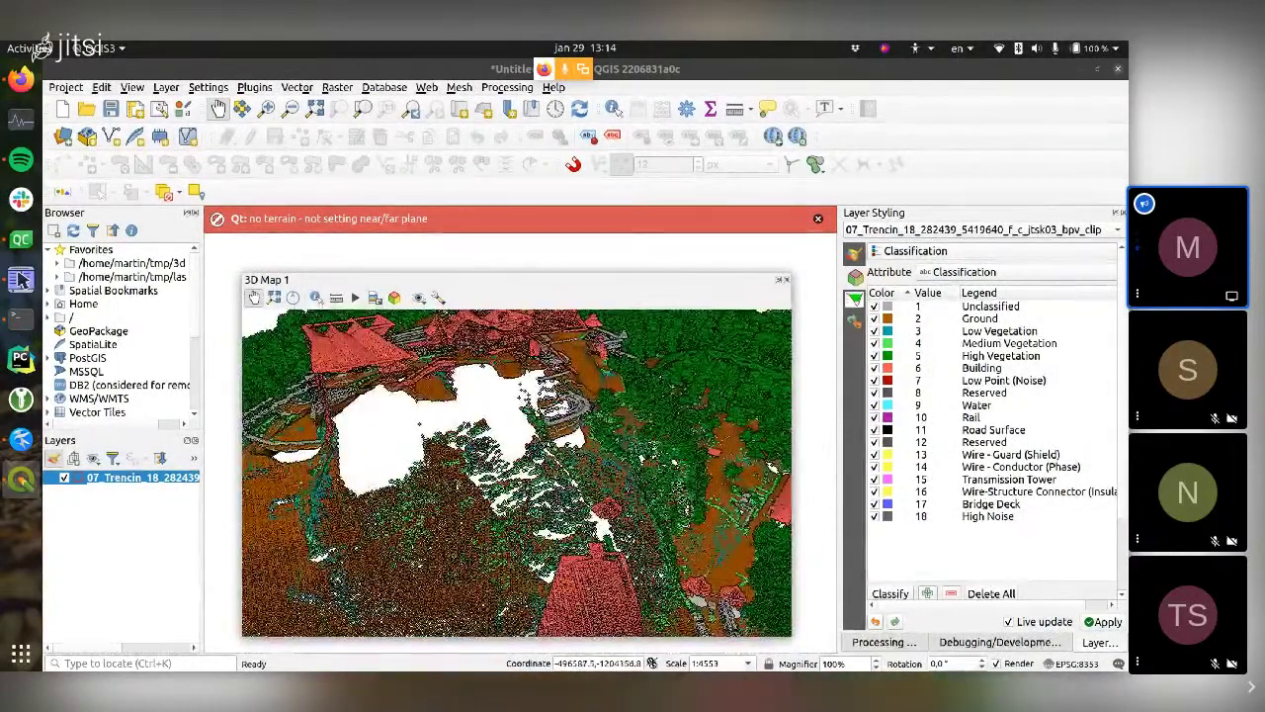
mouse_move(586, 444)
mouse_down()
mouse_move(583, 529)
mouse_move(593, 456)
mouse_up()
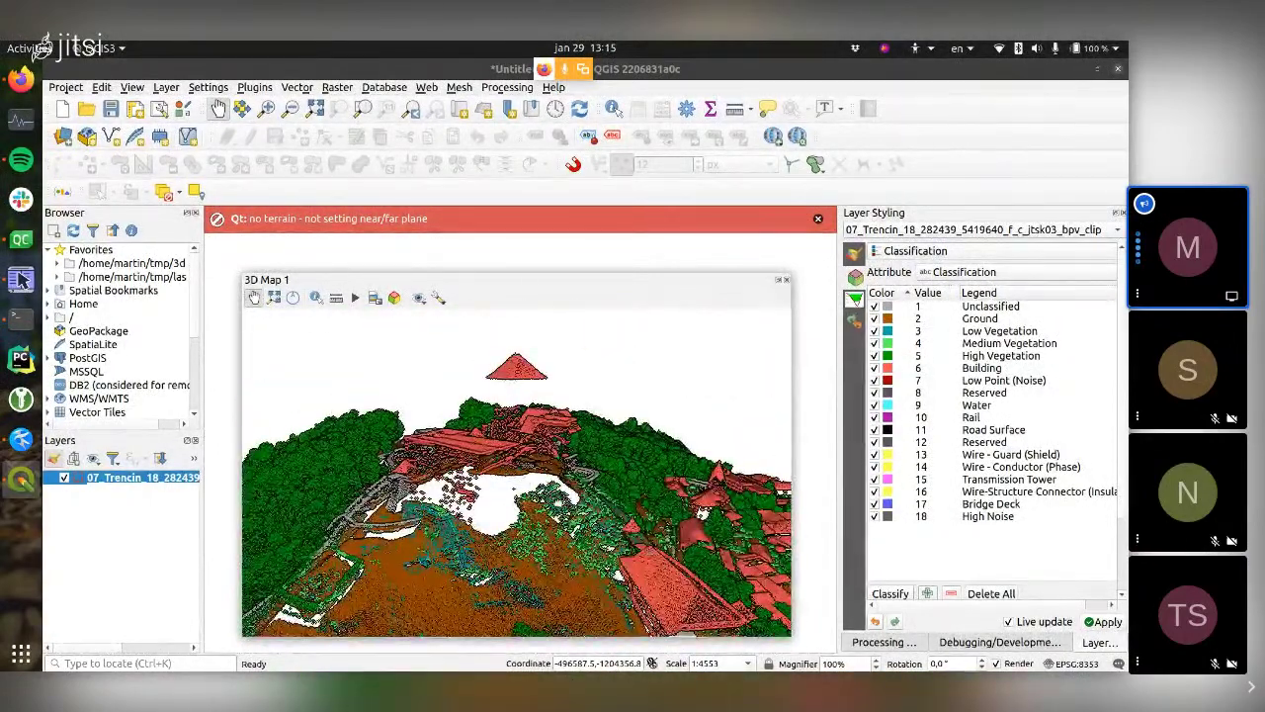
- Set the point size of the point cloud's 3D symbol to 4,00
scroll(896, 561, down, 3)
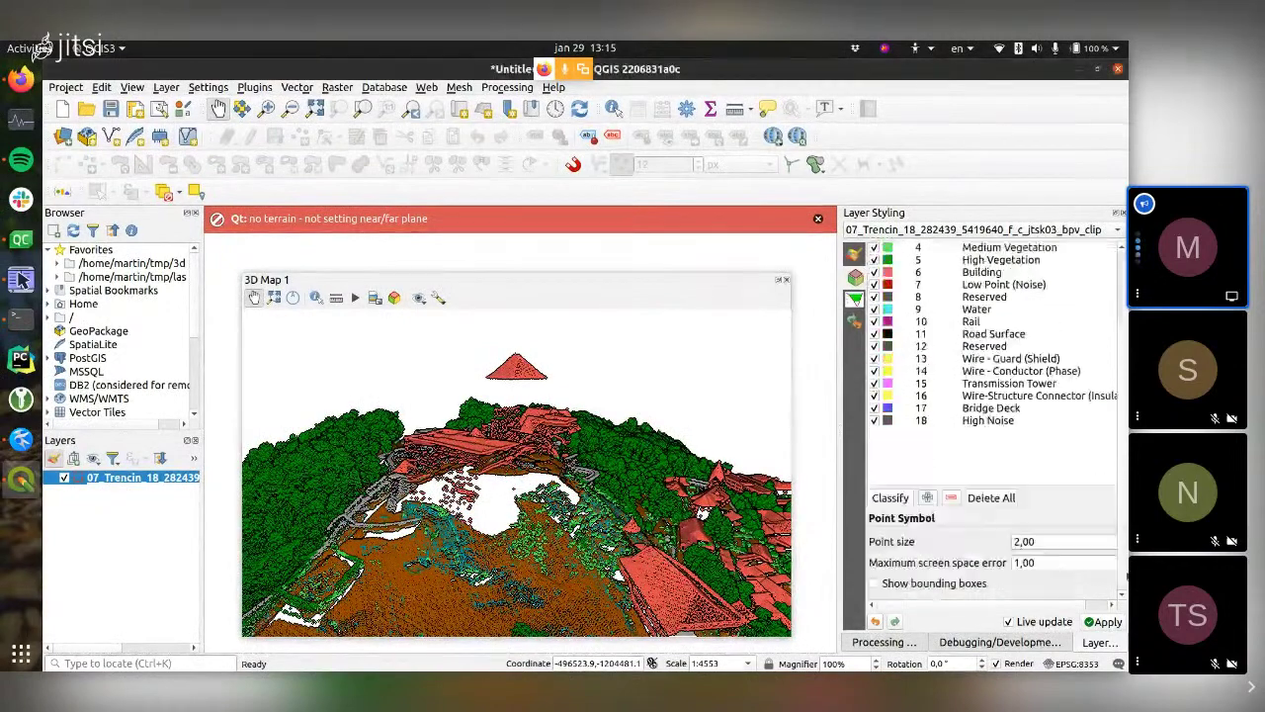
click(1017, 541)
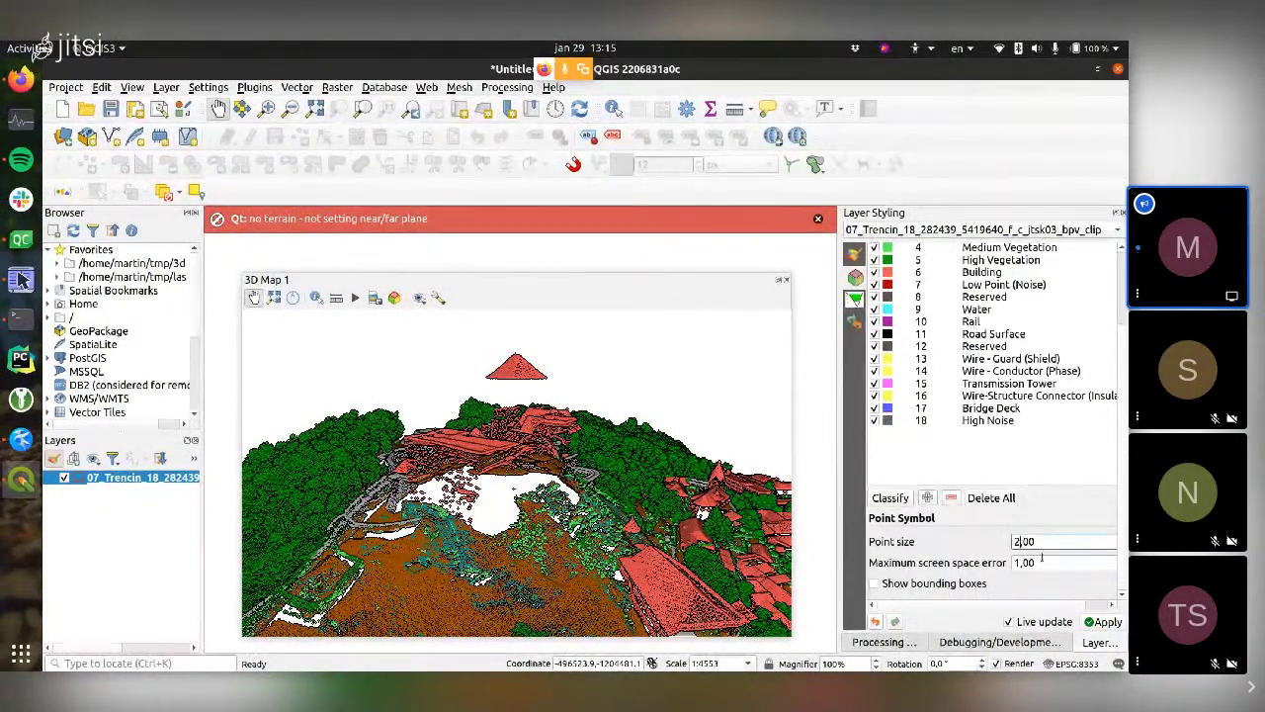
key(Up)
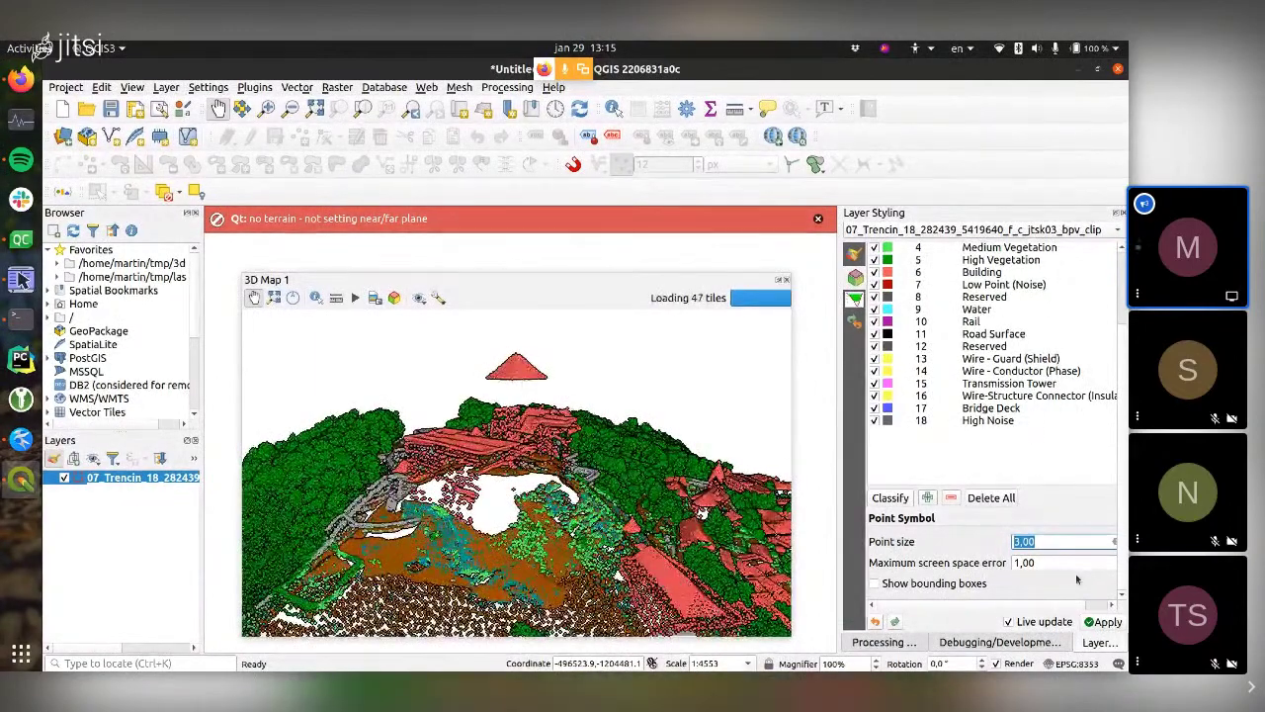
key(Up)
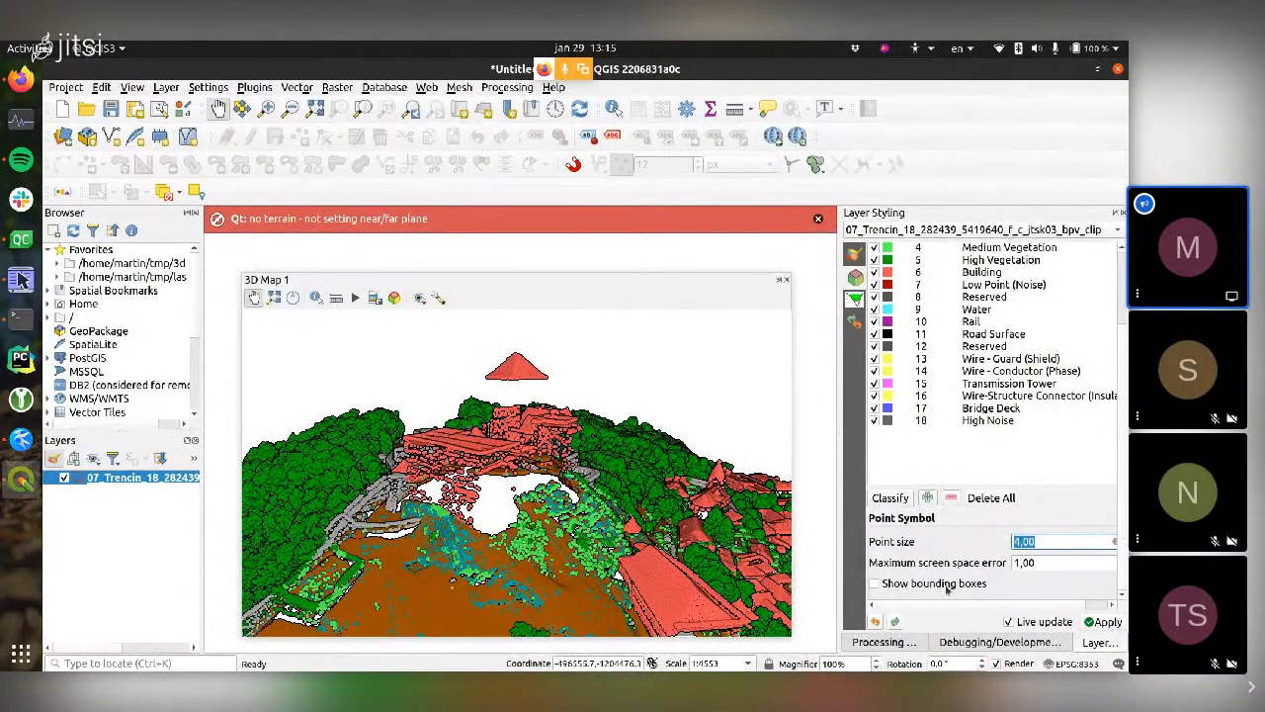
mouse_move(918, 605)
mouse_down()
mouse_move(952, 602)
mouse_move(907, 587)
mouse_up()
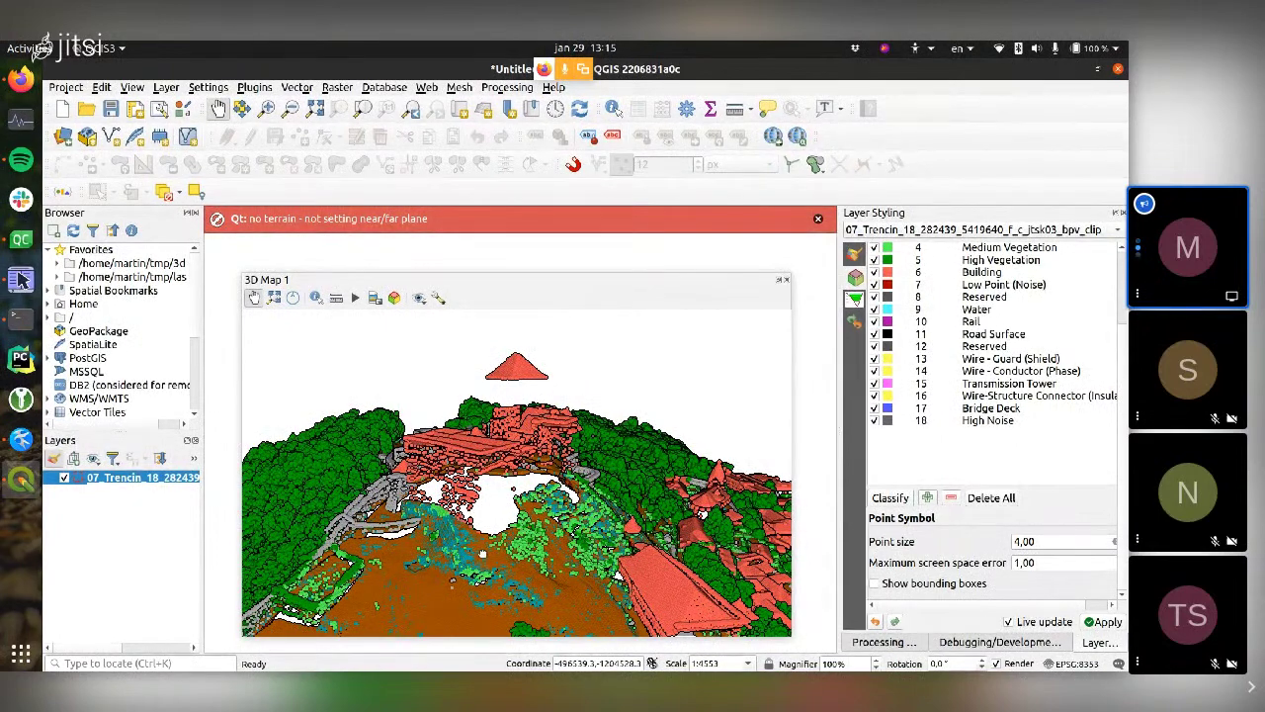
- Show the point cloud's bounding boxes in the 3D map and bring the surrounding box grid into view
key(s)
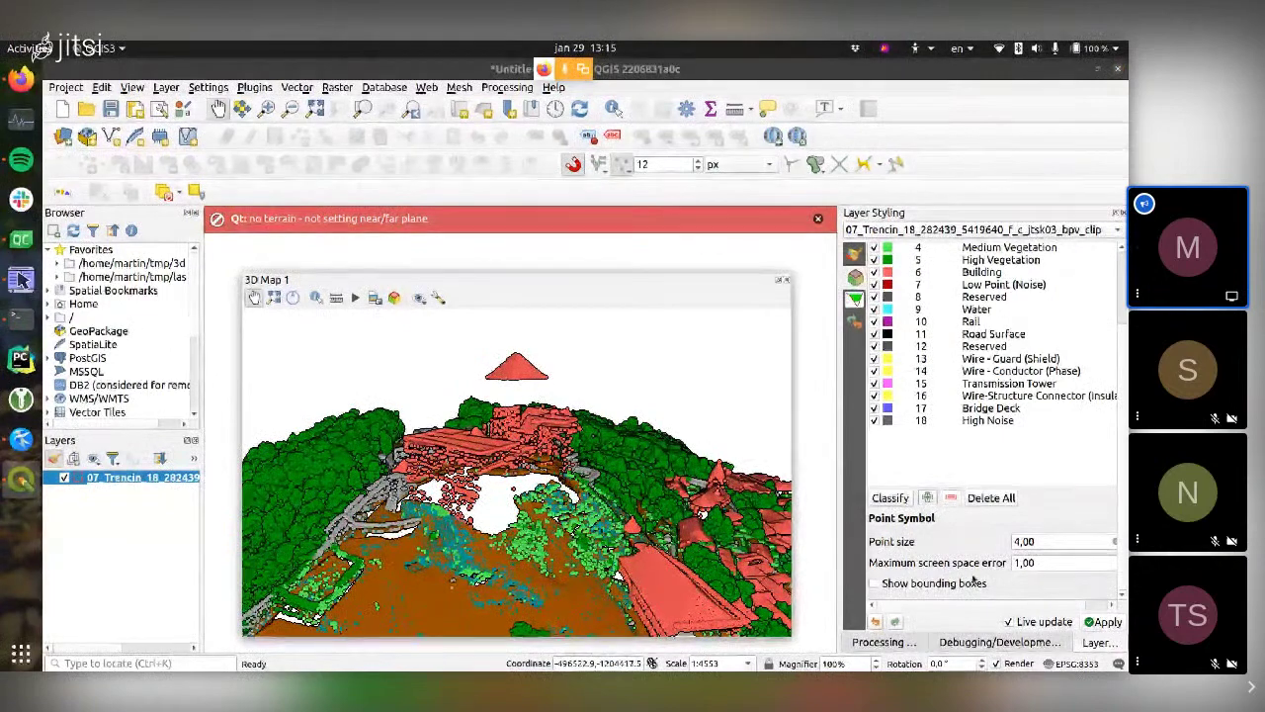
key(s)
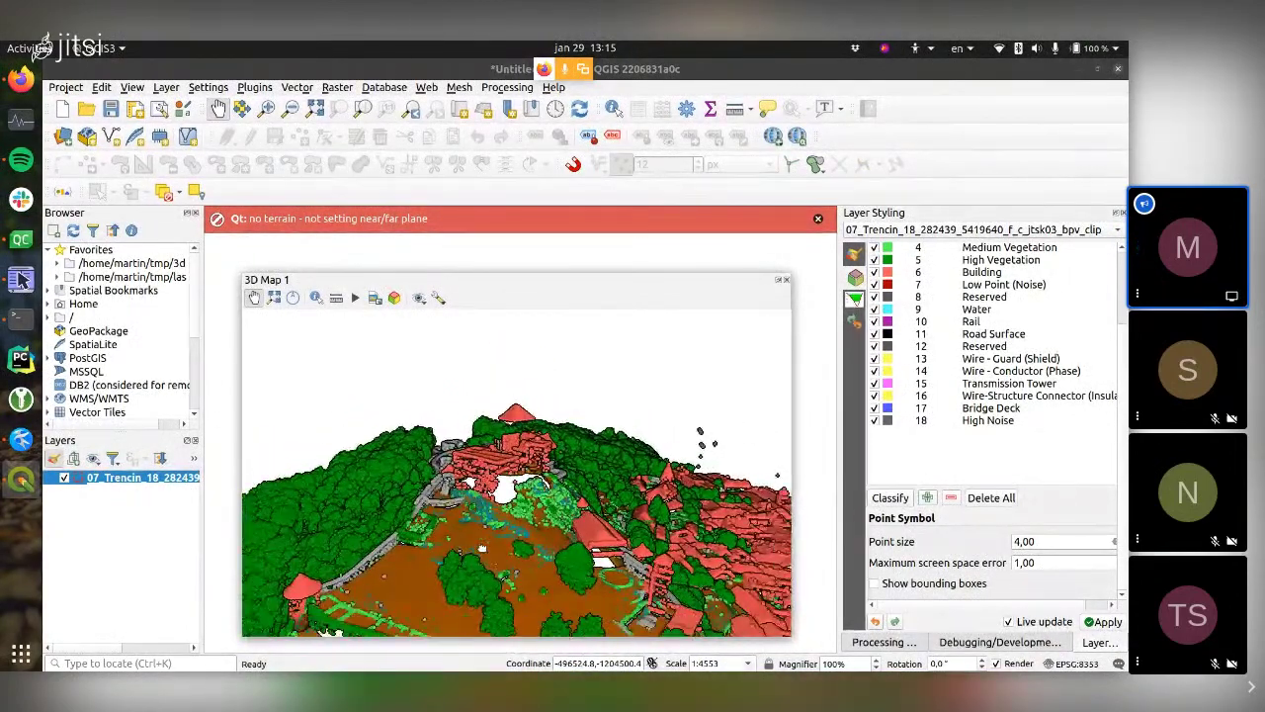
click(874, 584)
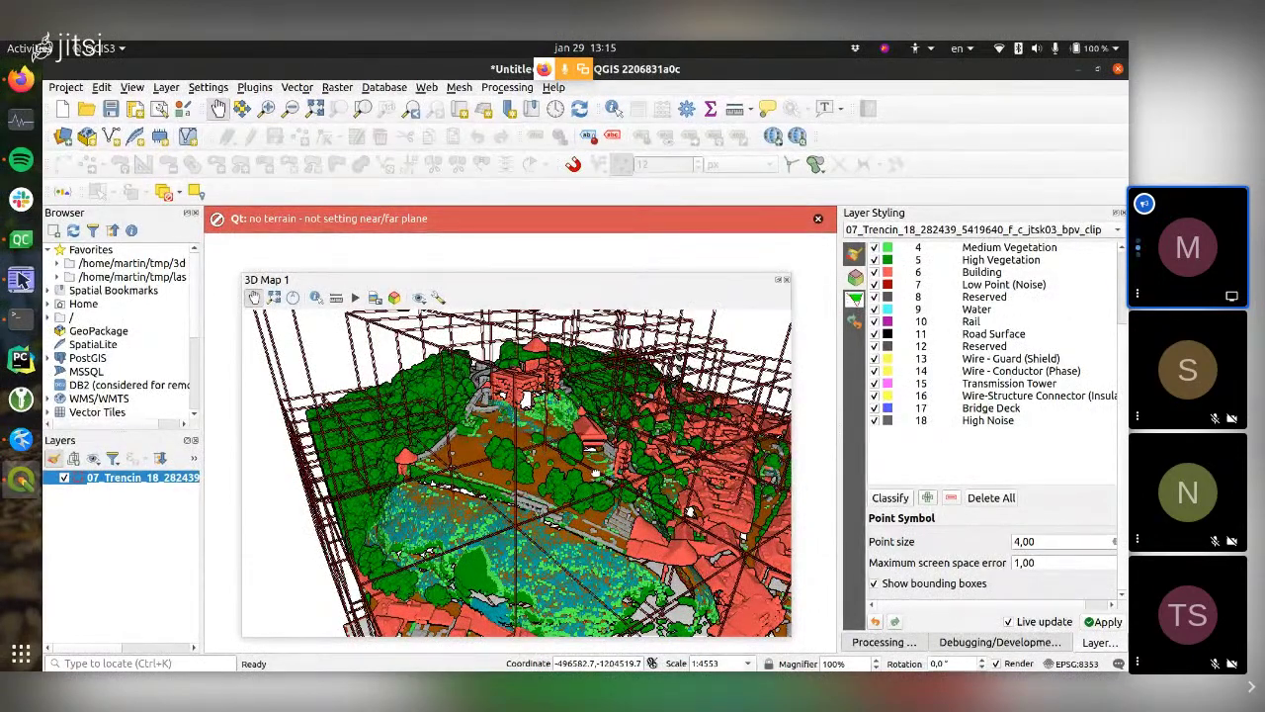
drag(595, 473, 544, 471)
scroll(545, 470, down, 5)
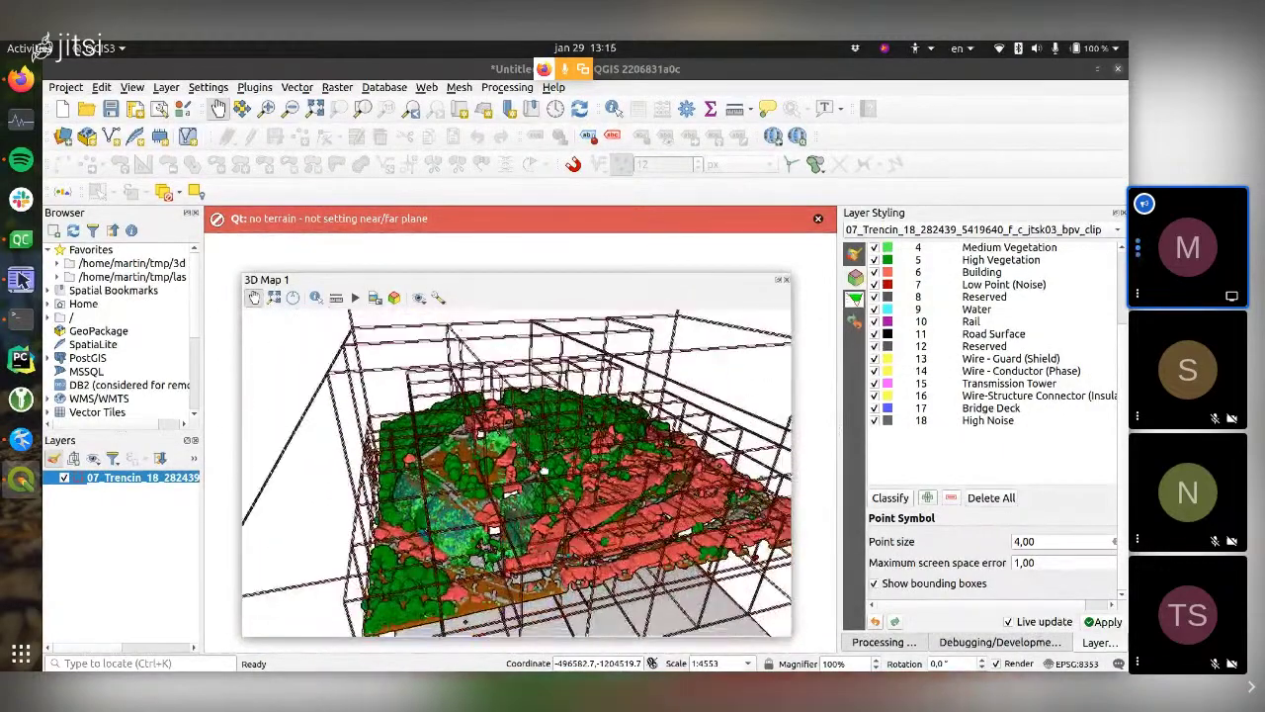
scroll(545, 471, down, 3)
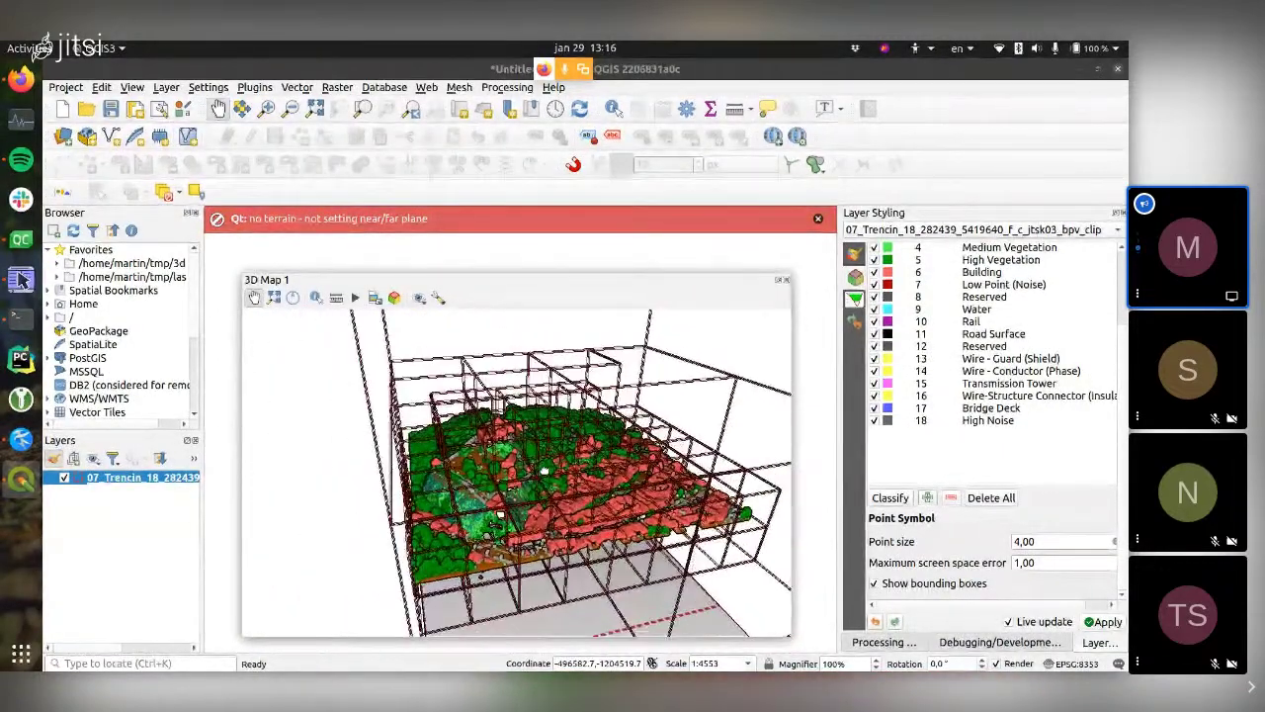
scroll(545, 470, up, 2)
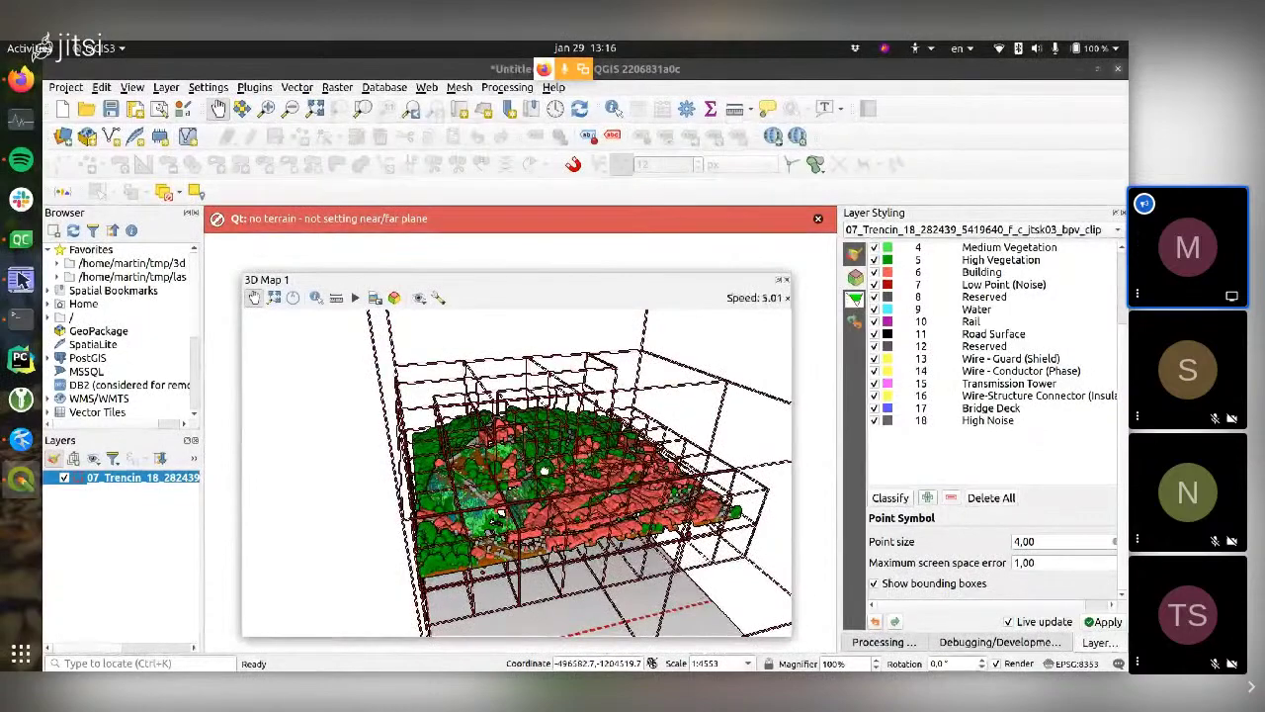
- Examine the nested bounding boxes by backing the camera away to see the whole point cloud and returning toward the castle
key(s)
key(s)
key(w)
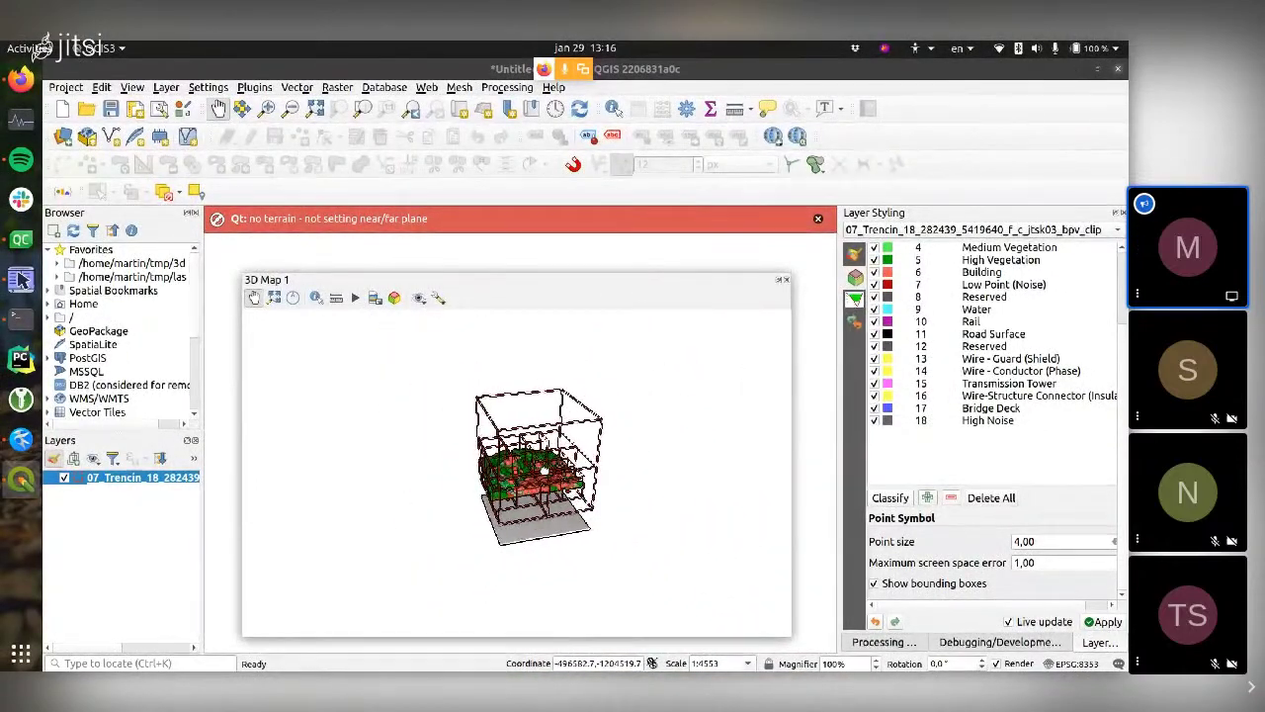
key(w)
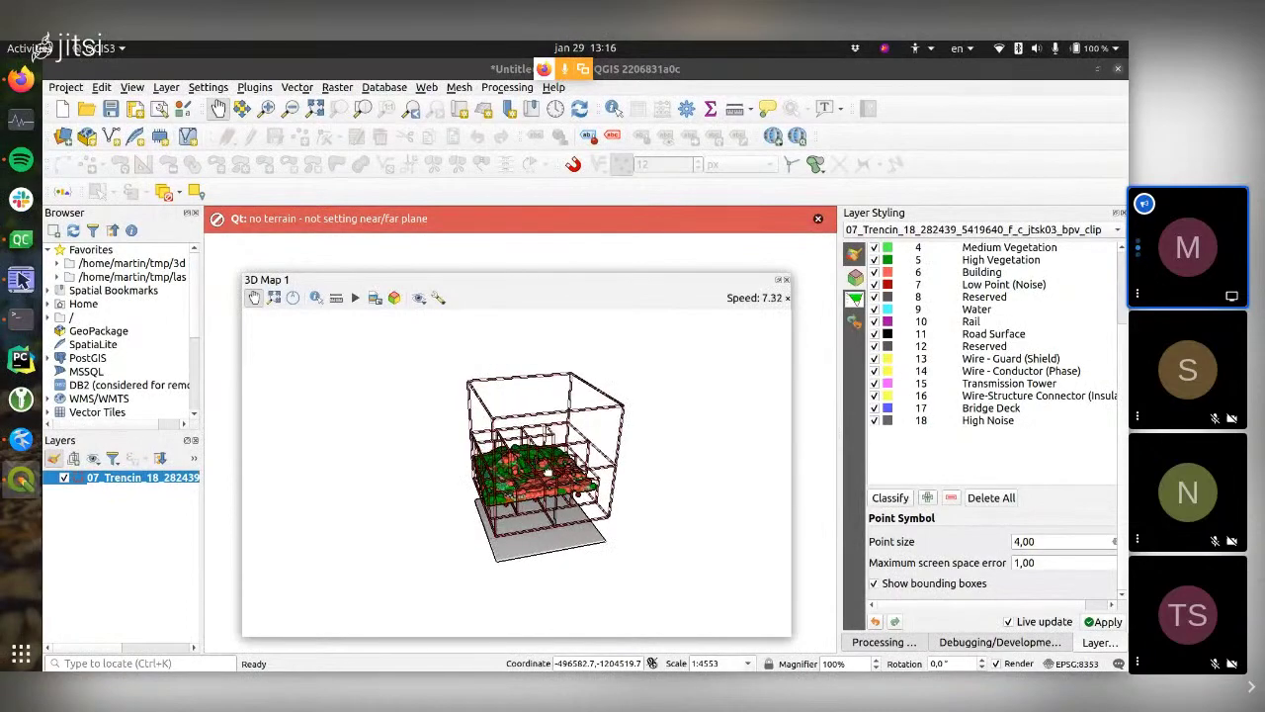
key(w)
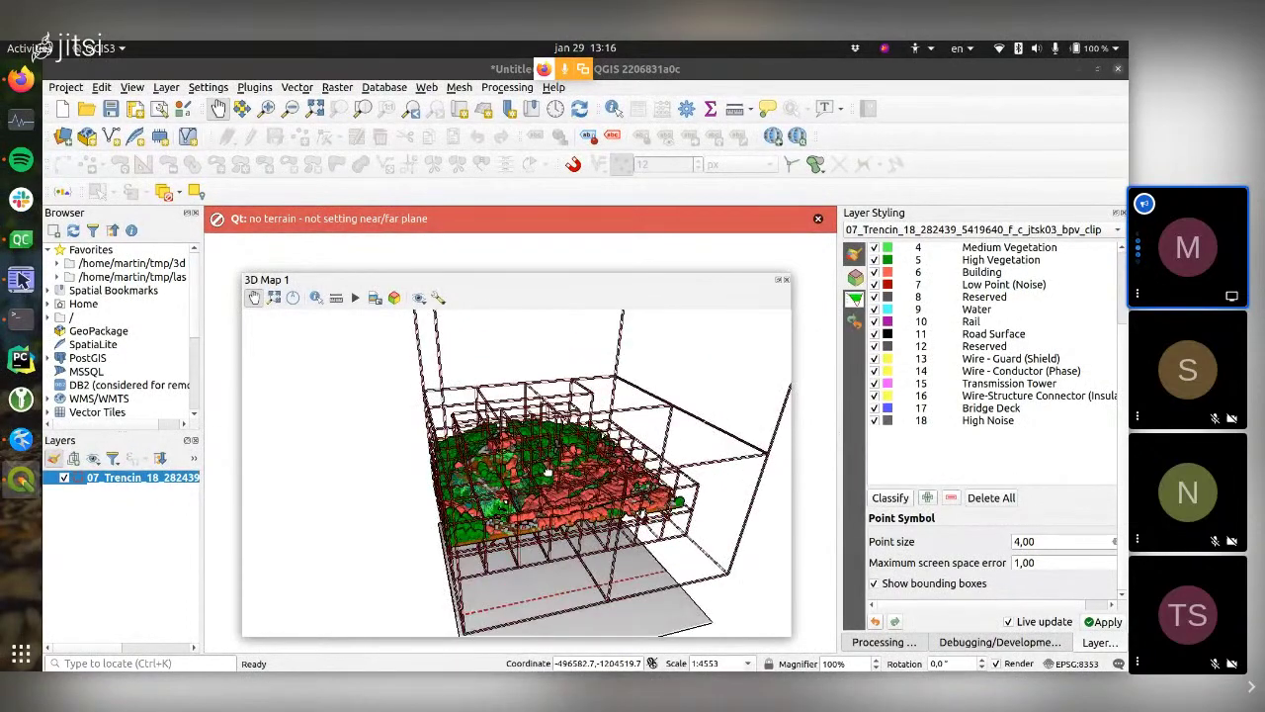
key(w)
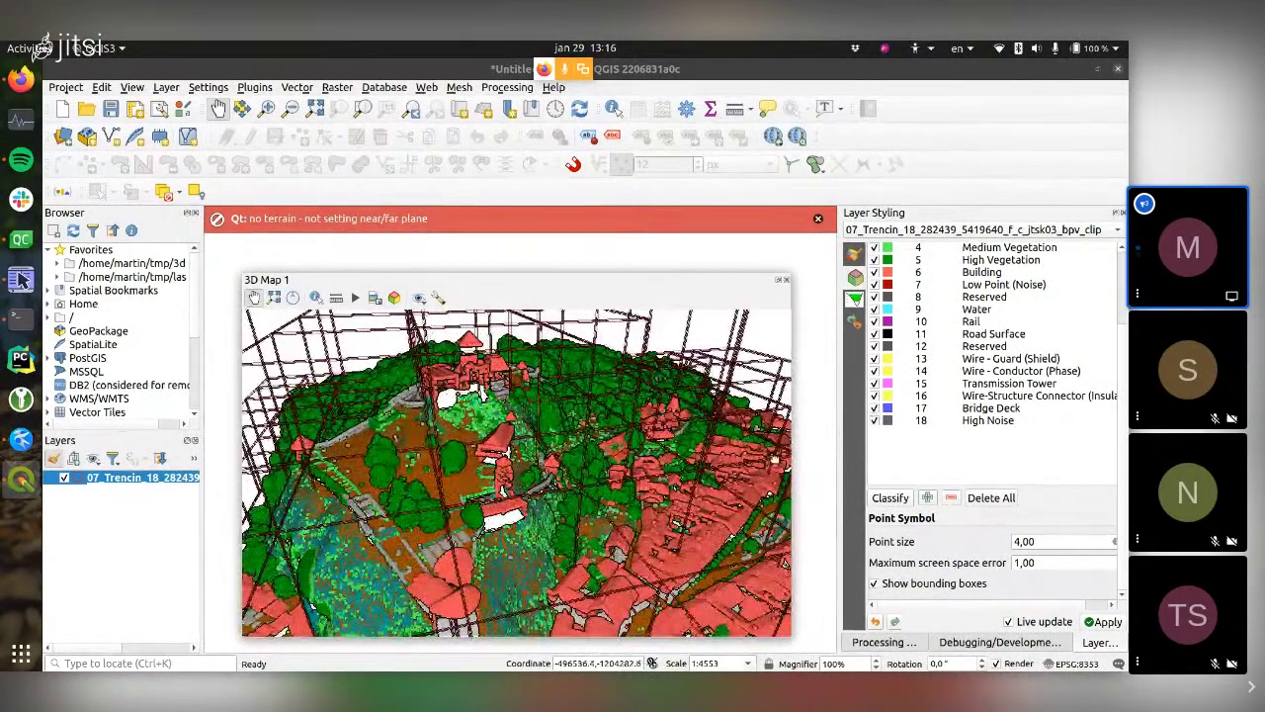
key(w)
key(w)
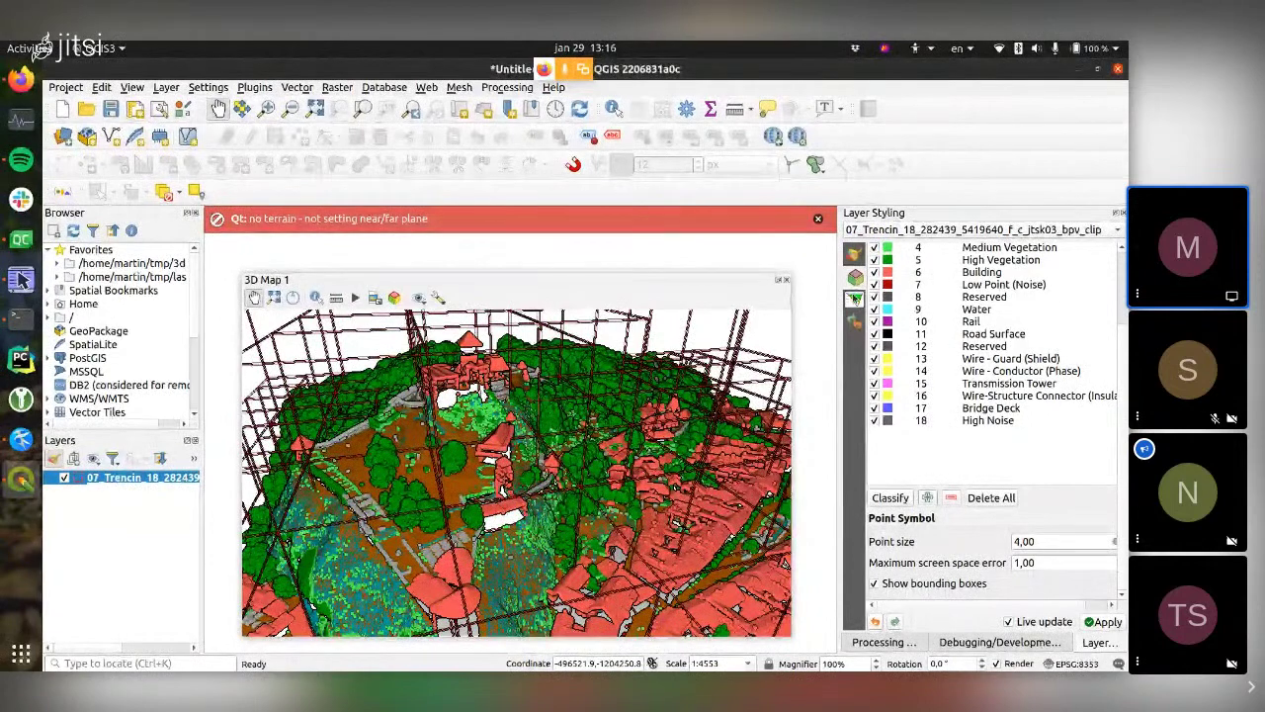
- Open the point cloud layer's elevation scale and offset settings
click(854, 298)
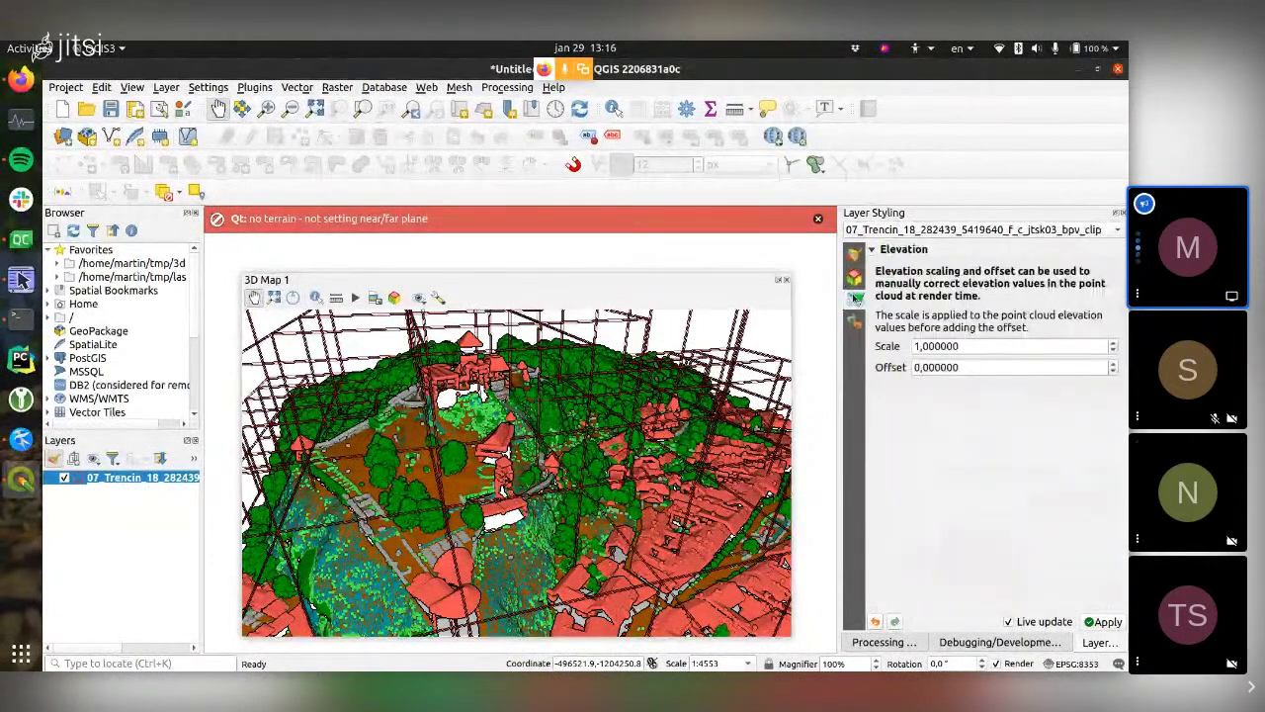